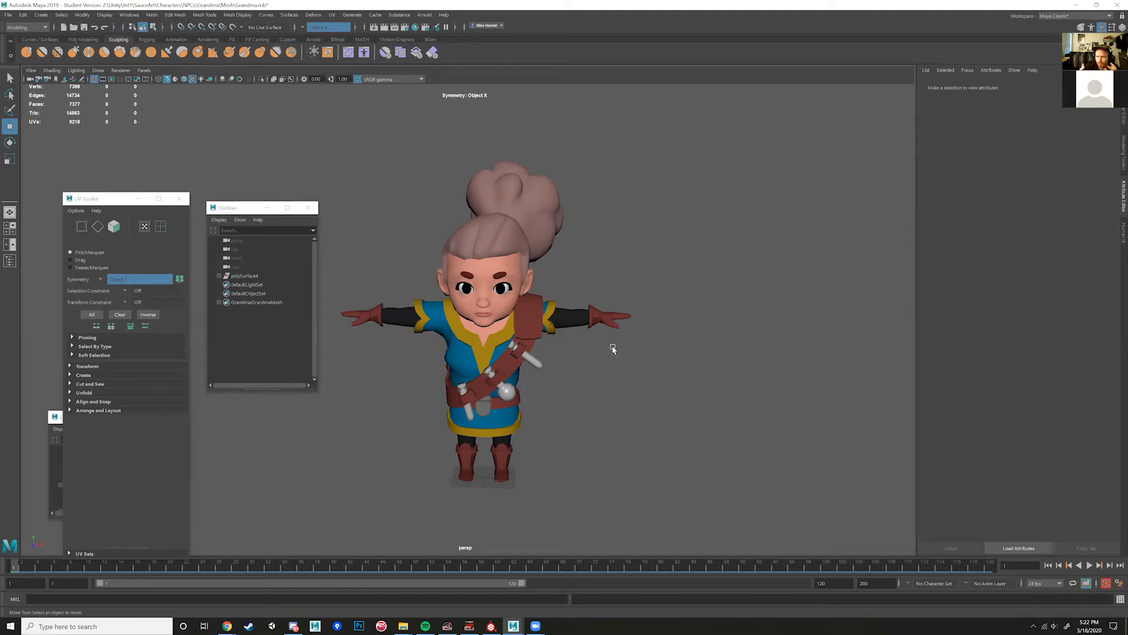
Step: Examine the character from several angles and select its separate meshes to check how the body, hair and accessories are split
{"action": "left_click_drag", "start_coordinate": [592, 348], "coordinate": [574, 342], "text": "alt"}
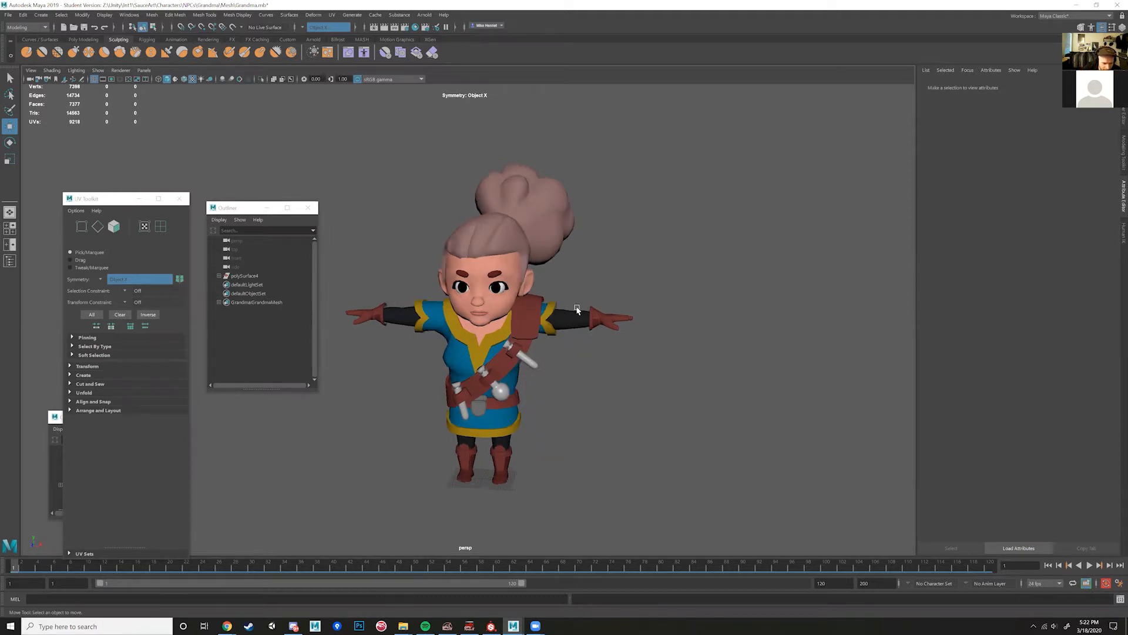
{"action": "scroll", "coordinate": [522, 294], "scroll_direction": "up", "scroll_amount": 1}
{"action": "scroll", "coordinate": [507, 326], "scroll_direction": "up", "scroll_amount": 1}
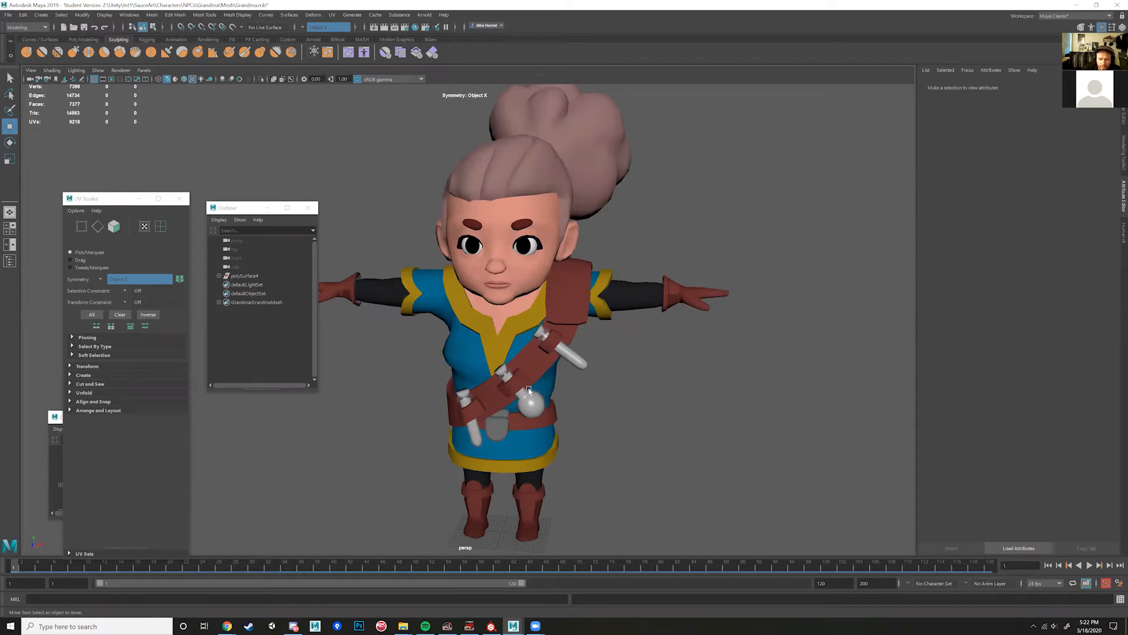
{"action": "left_click_drag", "start_coordinate": [564, 471], "coordinate": [578, 429], "text": "alt"}
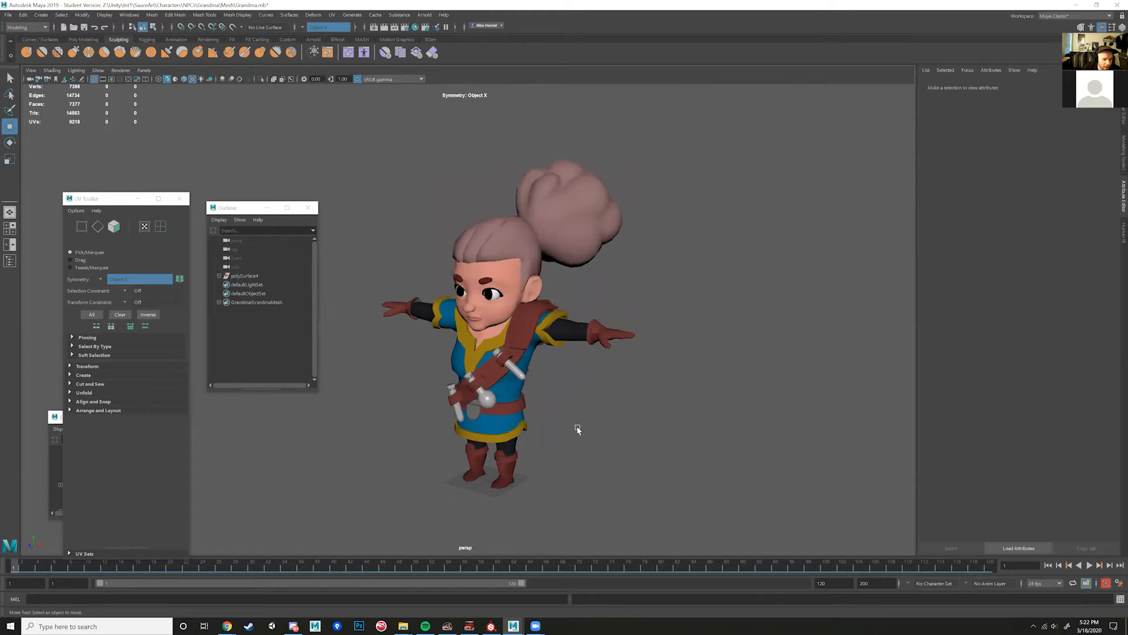
{"action": "left_click_drag", "start_coordinate": [718, 151], "coordinate": [450, 249]}
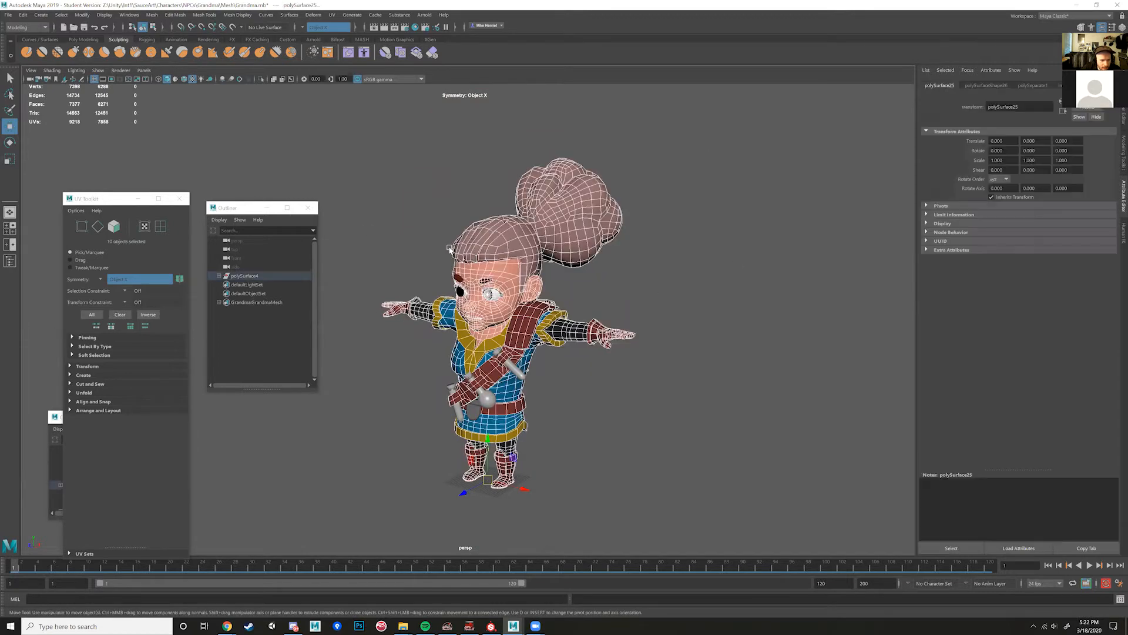
{"action": "left_click", "coordinate": [389, 241]}
{"action": "left_click", "coordinate": [523, 251]}
{"action": "left_click", "coordinate": [505, 330]}
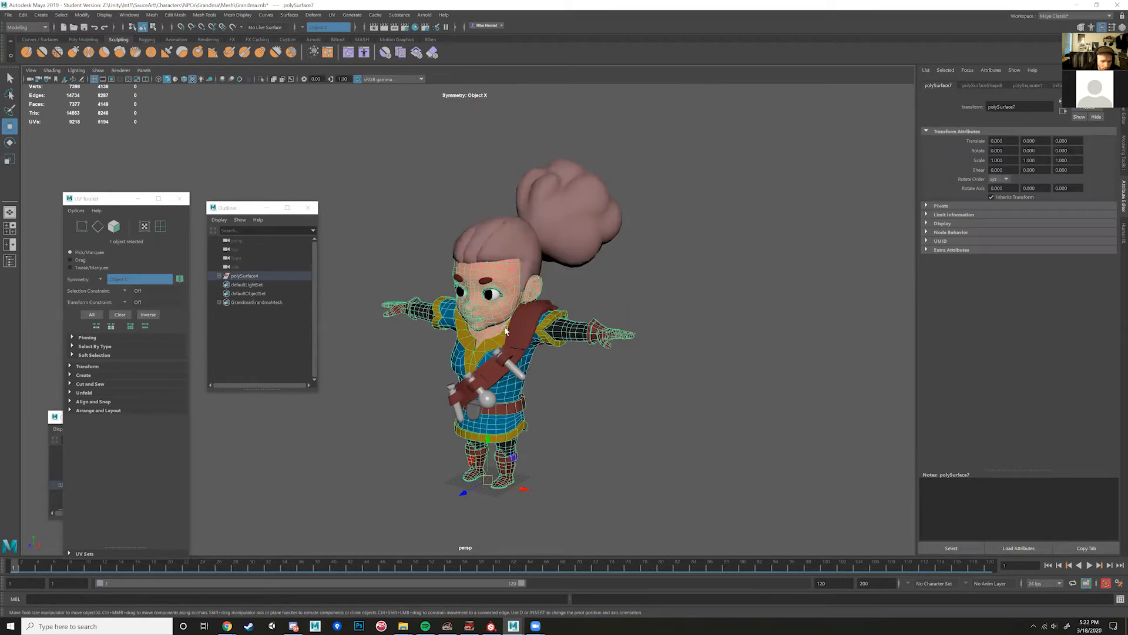
{"action": "left_click_drag", "start_coordinate": [670, 420], "coordinate": [656, 433], "text": "alt"}
{"action": "left_click", "coordinate": [531, 419]}
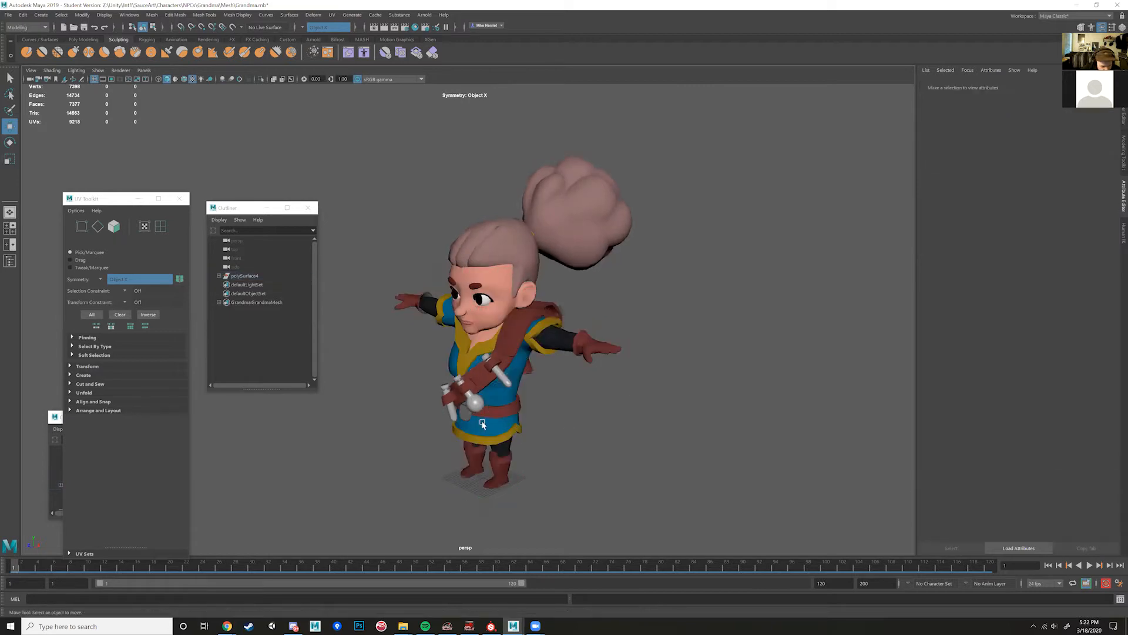
{"action": "key", "text": "ctrl+z"}
{"action": "left_click_drag", "start_coordinate": [364, 121], "coordinate": [729, 532]}
{"action": "left_click", "coordinate": [653, 411]}
{"action": "left_click_drag", "start_coordinate": [370, 144], "coordinate": [734, 559]}
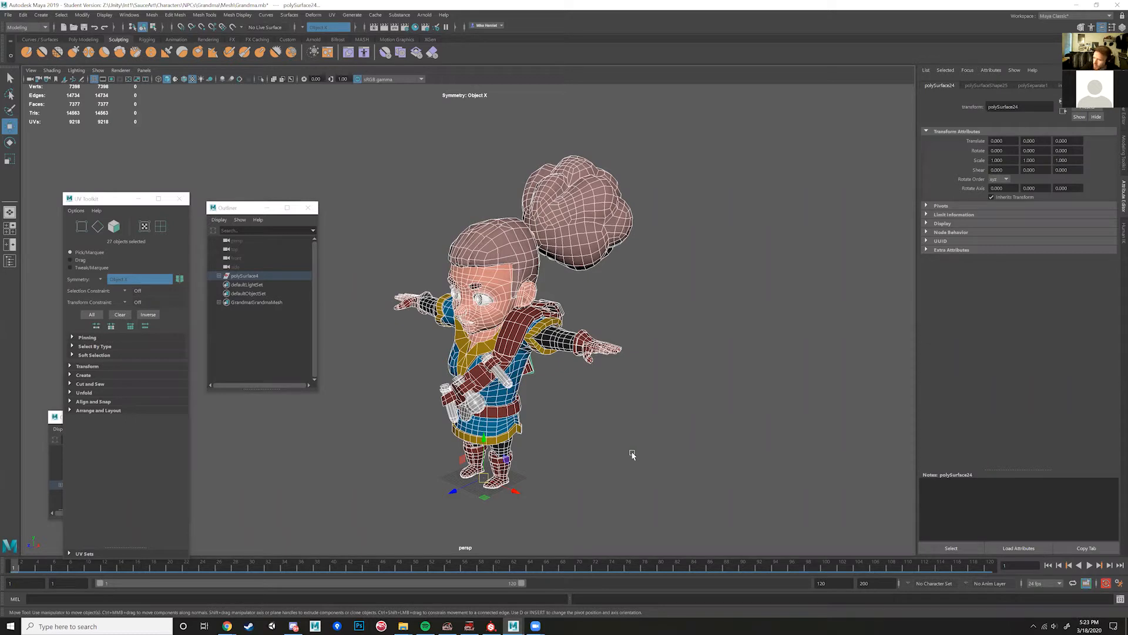
{"action": "left_click", "coordinate": [546, 387]}
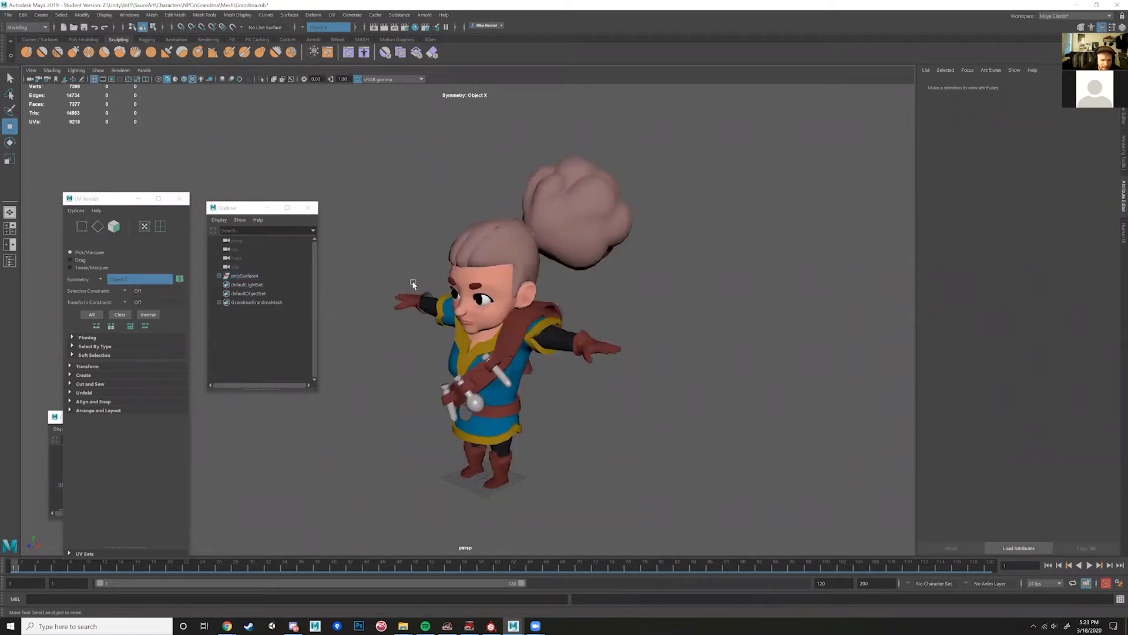
{"action": "left_click_drag", "start_coordinate": [542, 390], "coordinate": [509, 396], "text": "alt"}
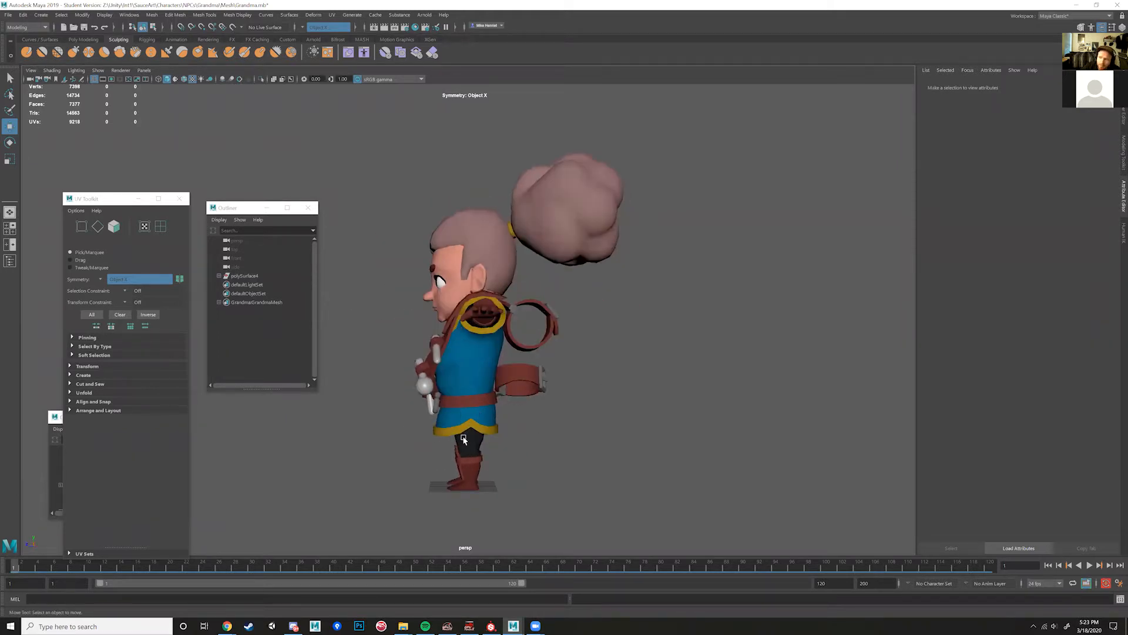
{"action": "left_click_drag", "start_coordinate": [463, 435], "coordinate": [490, 428], "text": "alt"}
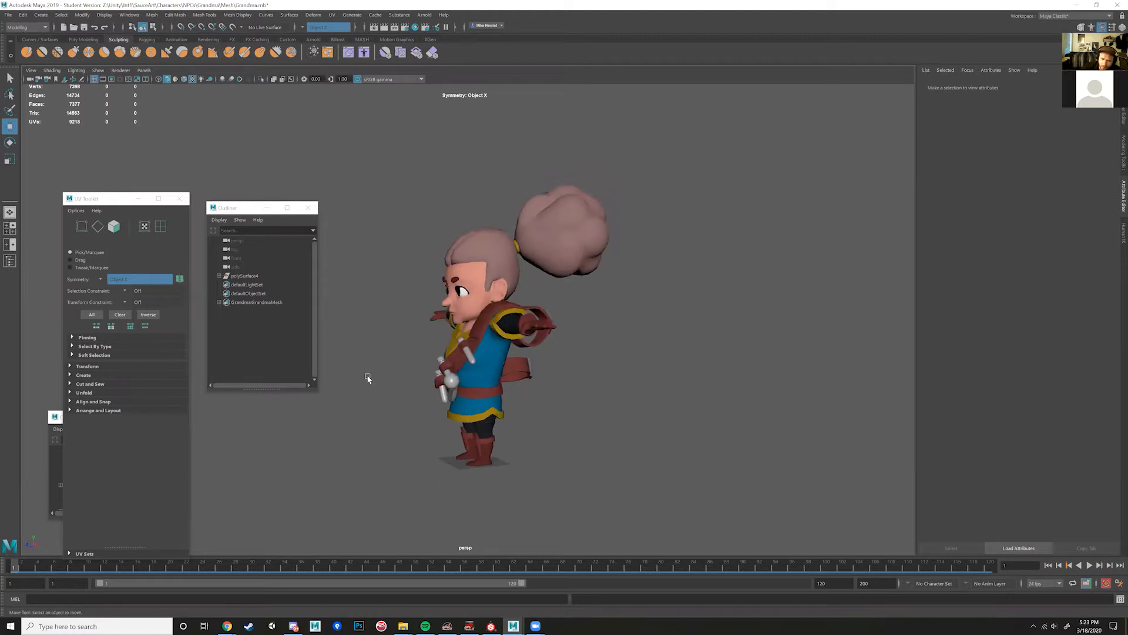
Step: Select all of the character's separate meshes and combine them into a single mesh
{"action": "left_click_drag", "start_coordinate": [370, 140], "coordinate": [731, 497]}
{"action": "left_click_drag", "start_coordinate": [576, 395], "coordinate": [524, 406], "text": "alt"}
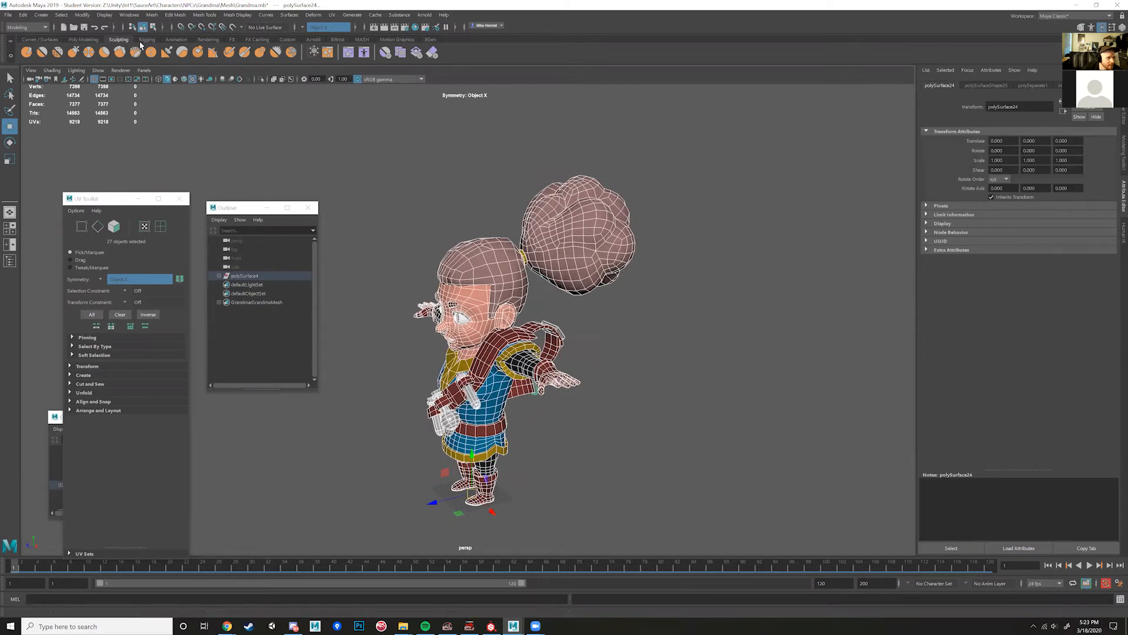
{"action": "left_click", "coordinate": [151, 15]}
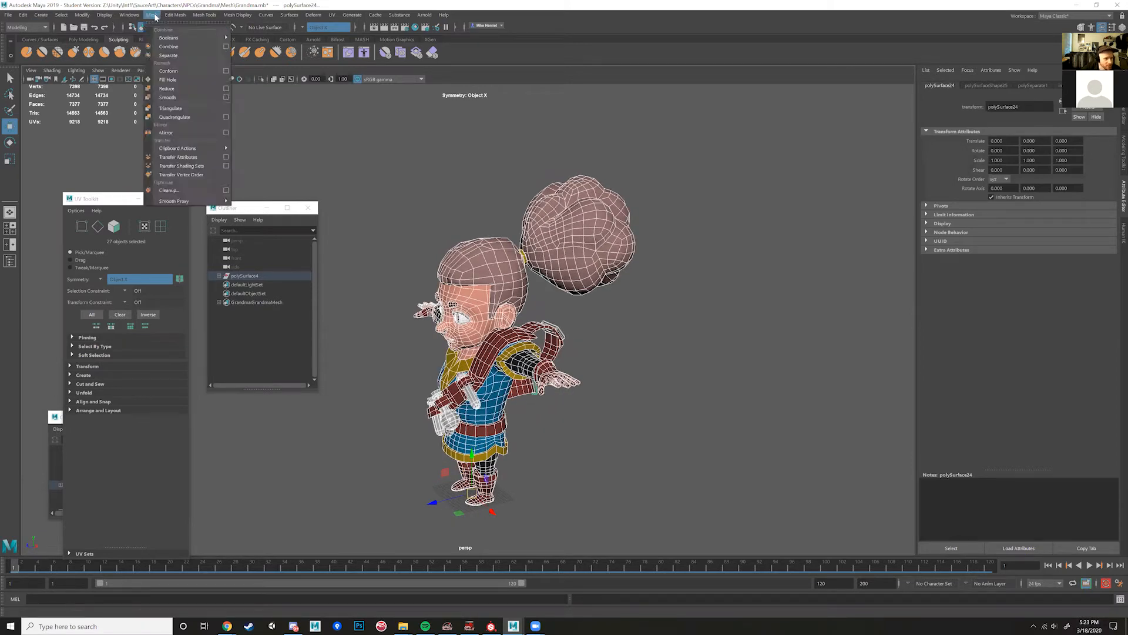
{"action": "left_click", "coordinate": [160, 47]}
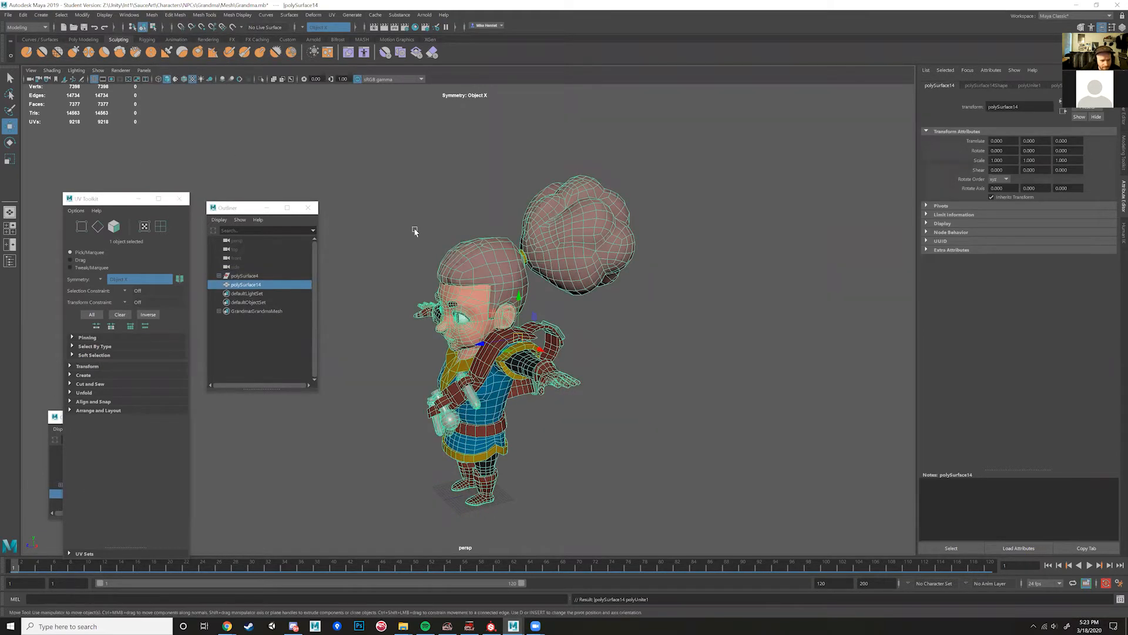
Step: Lower the combined mesh's pivot from behind the character's back to floor level with grid snapping
{"action": "left_click", "coordinate": [415, 231]}
{"action": "left_click_drag", "start_coordinate": [416, 231], "coordinate": [517, 344], "text": "alt"}
{"action": "left_click", "coordinate": [472, 227]}
{"action": "right_click_drag", "start_coordinate": [517, 344], "coordinate": [549, 360], "text": "alt"}
{"action": "middle_click_drag", "start_coordinate": [549, 360], "coordinate": [510, 334], "text": "alt"}
{"action": "left_click_drag", "start_coordinate": [510, 335], "coordinate": [515, 237], "text": "alt"}
{"action": "scroll", "coordinate": [515, 236], "scroll_direction": "down", "scroll_amount": 2}
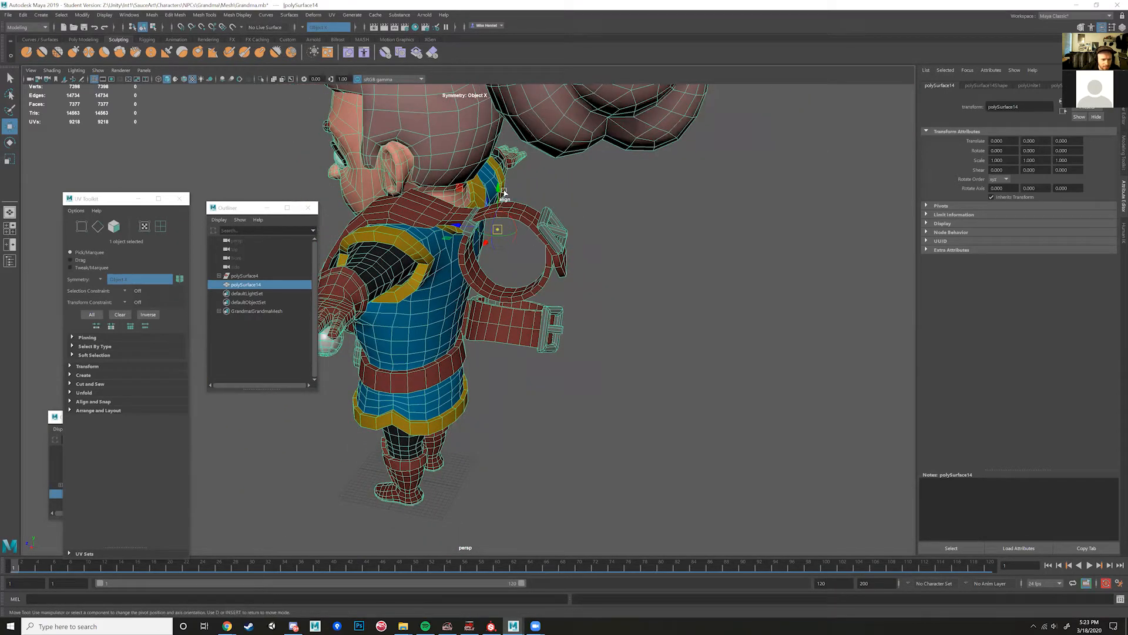
{"action": "mouse_move", "coordinate": [502, 191]}
{"action": "left_mouse_down"}
{"action": "mouse_move", "coordinate": [504, 264]}
{"action": "mouse_move", "coordinate": [509, 183]}
{"action": "left_mouse_up"}
{"action": "mouse_move", "coordinate": [486, 254]}
{"action": "middle_mouse_down"}
{"action": "mouse_move", "coordinate": [488, 234]}
{"action": "mouse_move", "coordinate": [499, 256]}
{"action": "middle_mouse_up"}
{"action": "key", "text": "x"}
{"action": "middle_click_drag", "start_coordinate": [499, 348], "coordinate": [494, 487]}
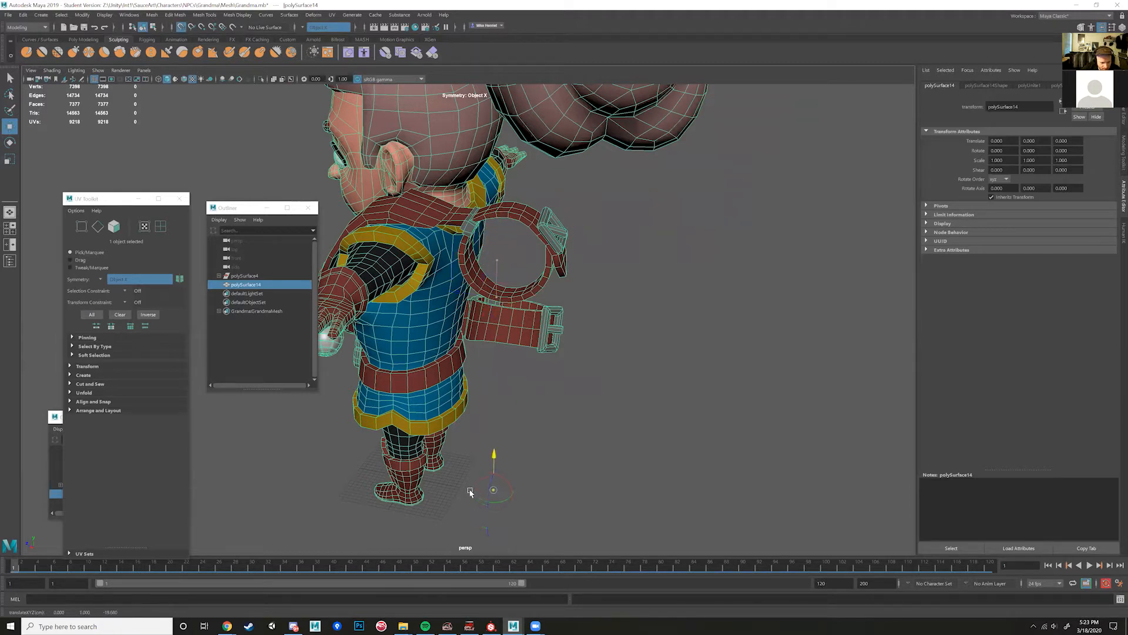
Step: Snap the combined mesh's pivot to the grid origin between the boots and deselect the character
{"action": "left_click_drag", "start_coordinate": [455, 483], "coordinate": [573, 509]}
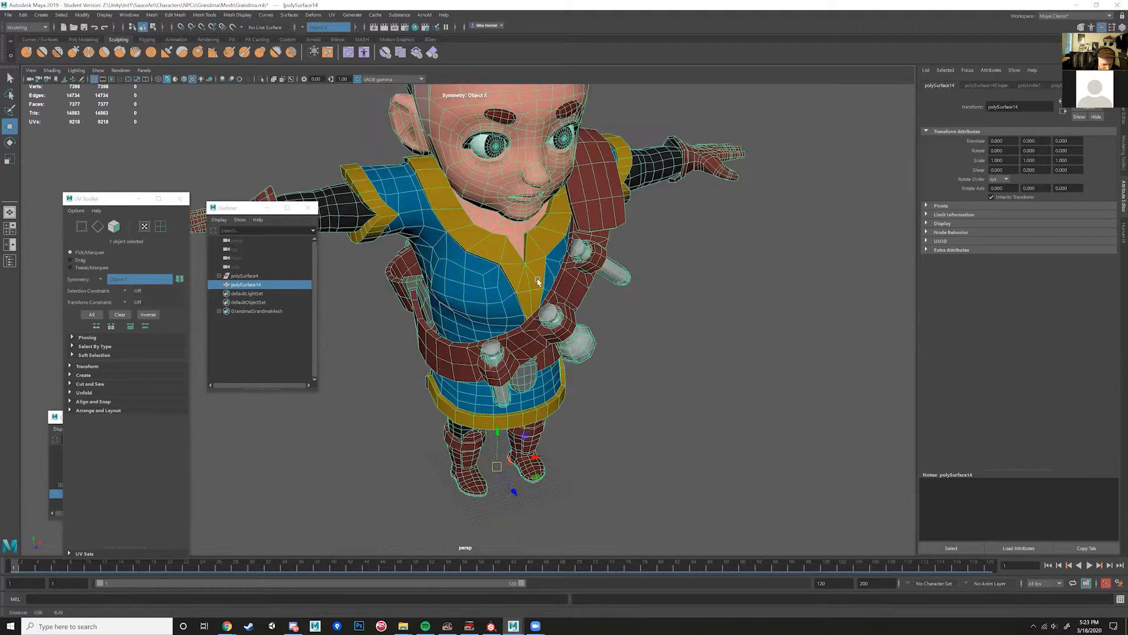
{"action": "scroll", "coordinate": [521, 269], "scroll_direction": "up", "scroll_amount": 4}
{"action": "middle_click_drag", "start_coordinate": [573, 509], "coordinate": [563, 356], "text": "alt"}
{"action": "scroll", "coordinate": [563, 356], "scroll_direction": "up", "scroll_amount": 8}
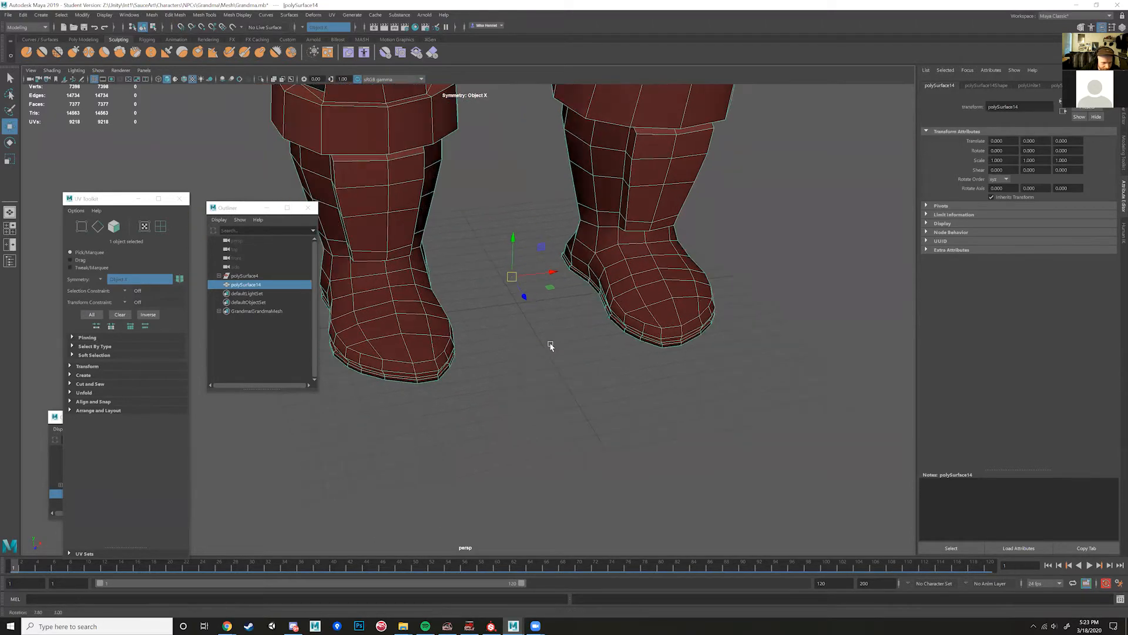
{"action": "left_click_drag", "start_coordinate": [476, 351], "coordinate": [478, 344], "text": "alt"}
{"action": "key", "text": "d"}
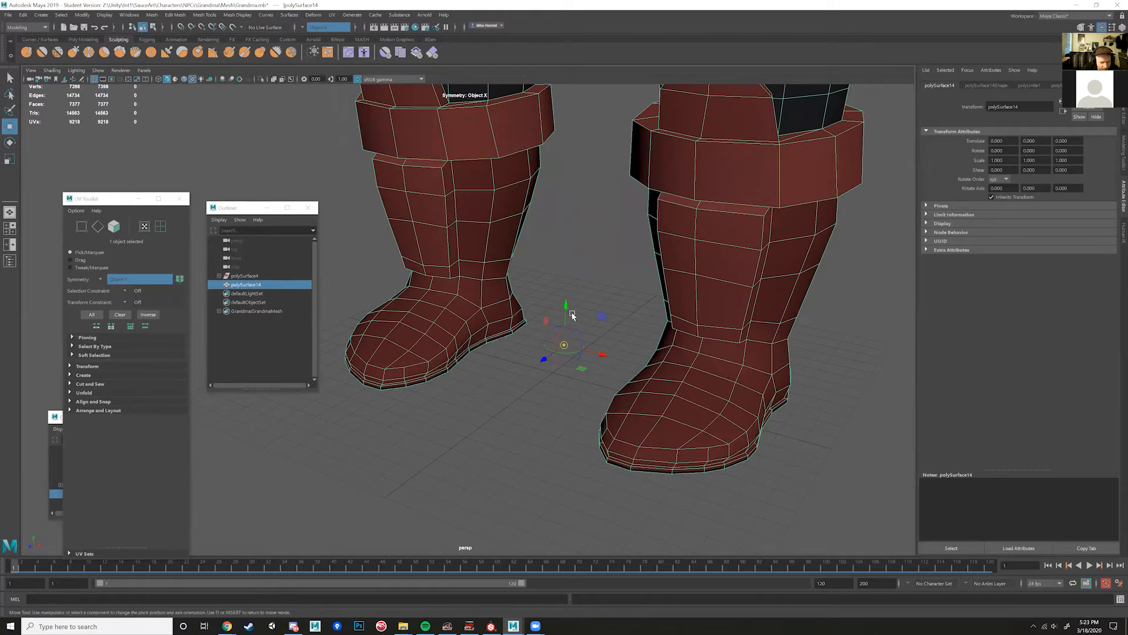
{"action": "key", "text": "x"}
{"action": "left_click_drag", "start_coordinate": [567, 309], "coordinate": [558, 411]}
{"action": "key", "text": "x"}
{"action": "left_click_drag", "start_coordinate": [550, 322], "coordinate": [514, 324]}
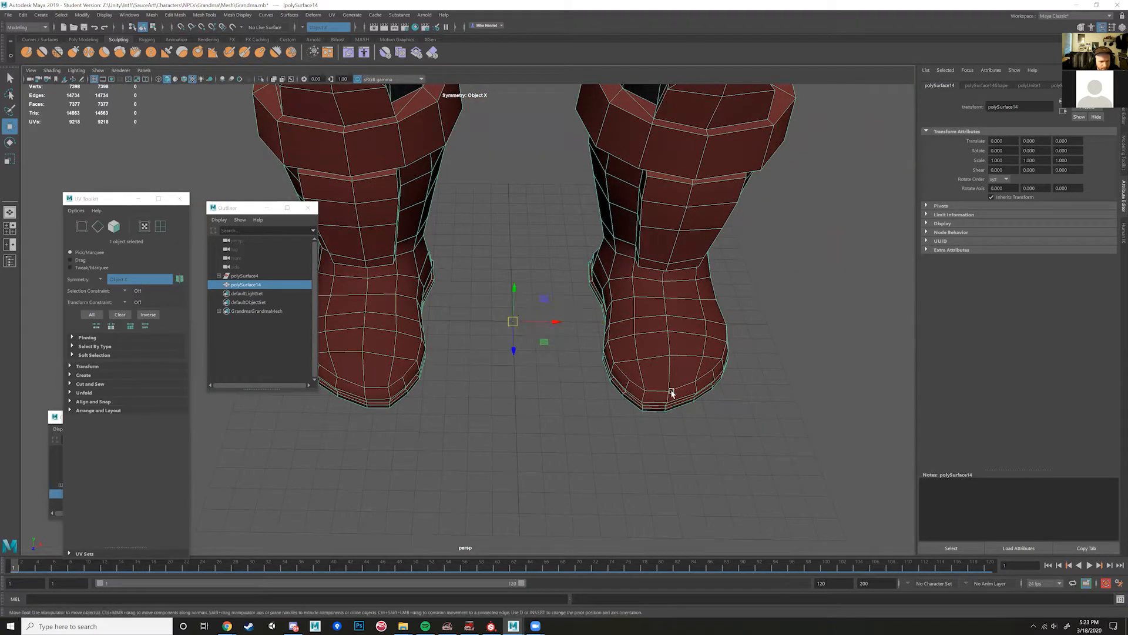
{"action": "left_click_drag", "start_coordinate": [656, 385], "coordinate": [621, 302], "text": "alt"}
{"action": "scroll", "coordinate": [621, 297], "scroll_direction": "down", "scroll_amount": 7}
{"action": "middle_click_drag", "start_coordinate": [627, 252], "coordinate": [622, 415], "text": "alt"}
{"action": "scroll", "coordinate": [633, 388], "scroll_direction": "down", "scroll_amount": 5}
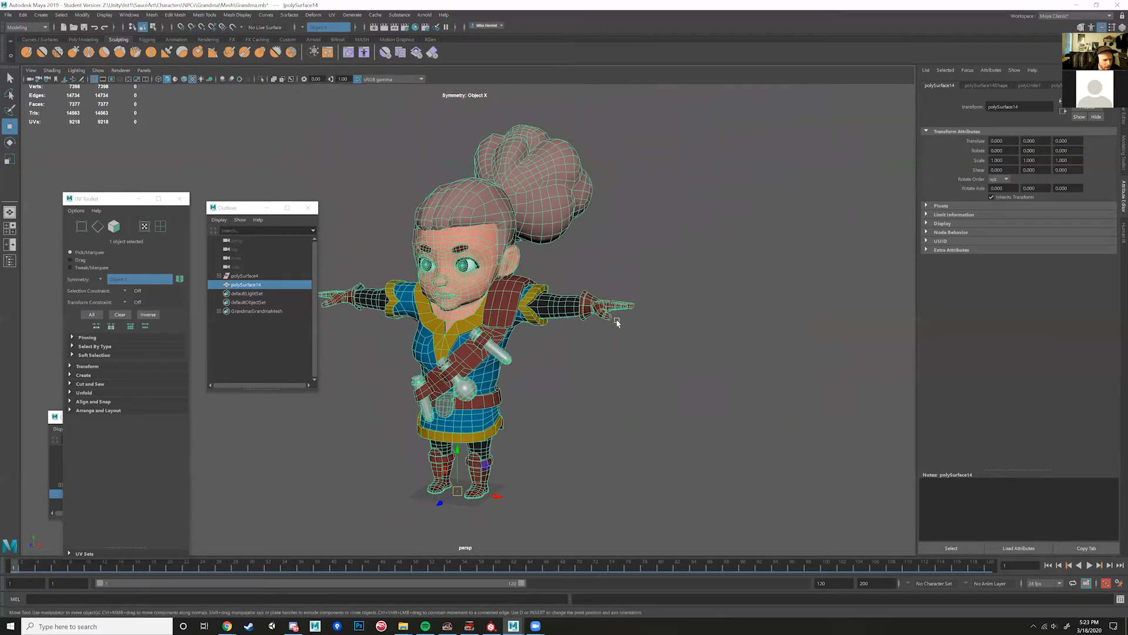
{"action": "left_click", "coordinate": [690, 350]}
Step: Expand the old polySurface4 group in the Outliner and examine the leftover transform nodes inside it
{"action": "left_click", "coordinate": [244, 275]}
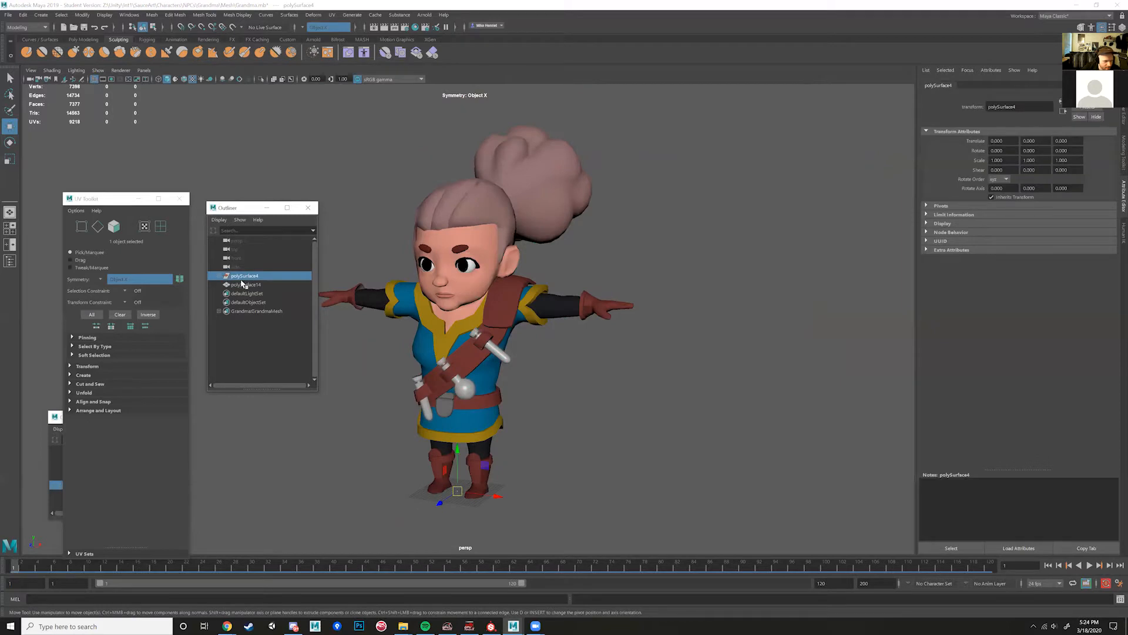
{"action": "left_click", "coordinate": [221, 276]}
{"action": "left_click", "coordinate": [215, 276]}
{"action": "left_click", "coordinate": [221, 277]}
{"action": "scroll", "coordinate": [243, 302], "scroll_direction": "down", "scroll_amount": 5}
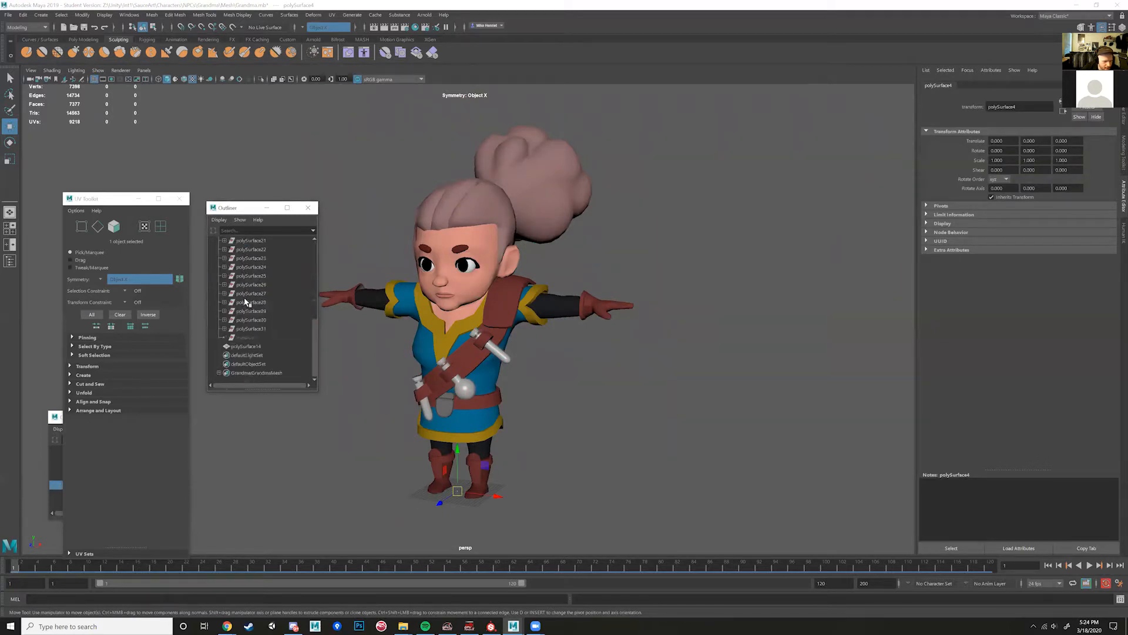
{"action": "left_click", "coordinate": [253, 329]}
{"action": "left_click", "coordinate": [251, 338]}
{"action": "scroll", "coordinate": [264, 337], "scroll_direction": "up", "scroll_amount": 7}
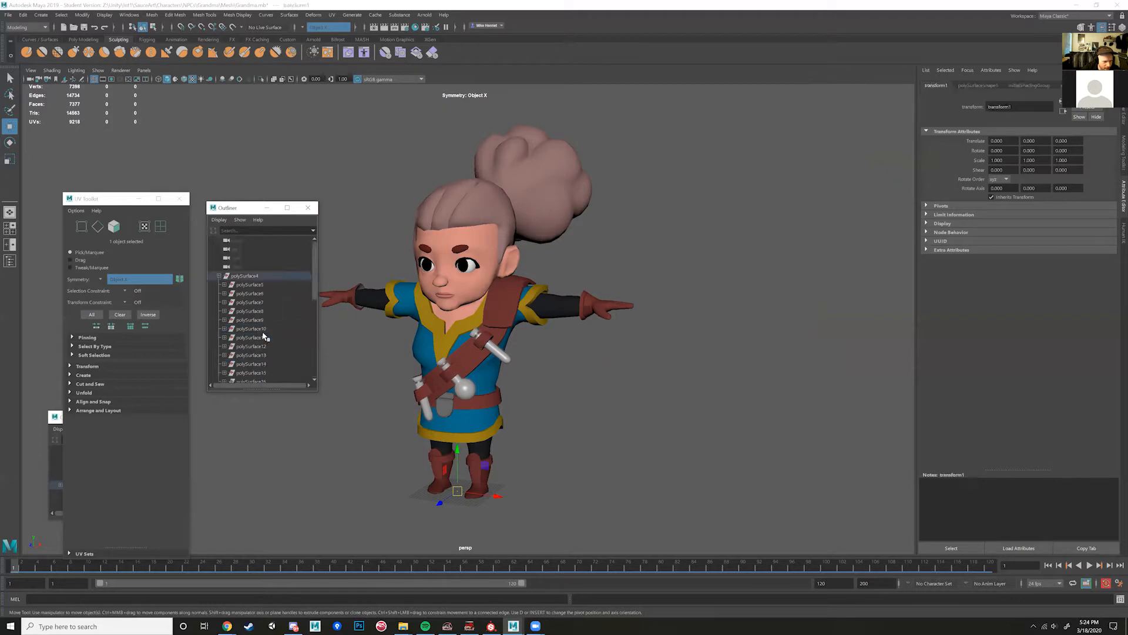
{"action": "scroll", "coordinate": [265, 325], "scroll_direction": "down", "scroll_amount": 7}
{"action": "scroll", "coordinate": [271, 311], "scroll_direction": "up", "scroll_amount": 7}
{"action": "left_click", "coordinate": [249, 276]}
{"action": "scroll", "coordinate": [284, 294], "scroll_direction": "down", "scroll_amount": 7}
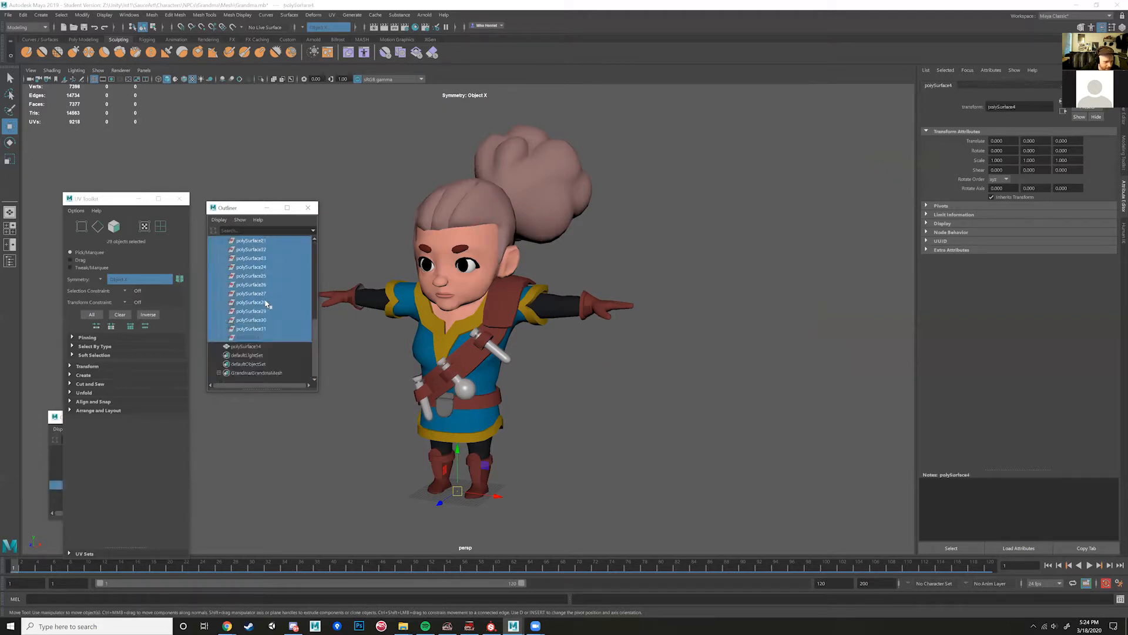
Step: Select the combined mesh polySurface14 and delete all construction history in the scene
{"action": "left_click", "coordinate": [245, 346]}
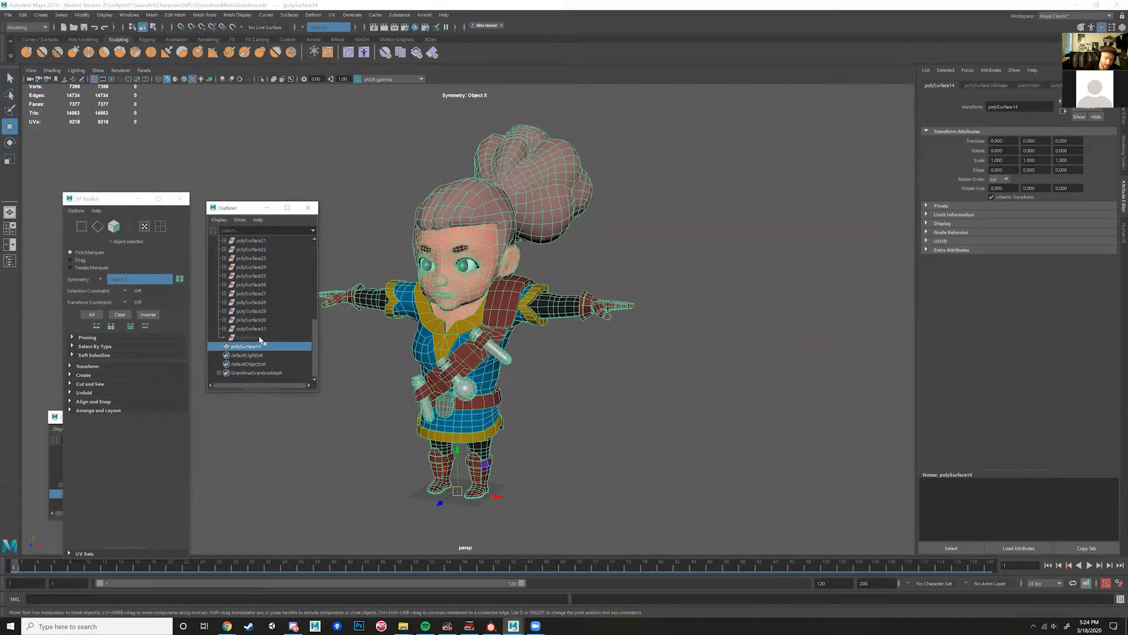
{"action": "left_click", "coordinate": [27, 15]}
{"action": "mouse_move", "coordinate": [81, 130]}
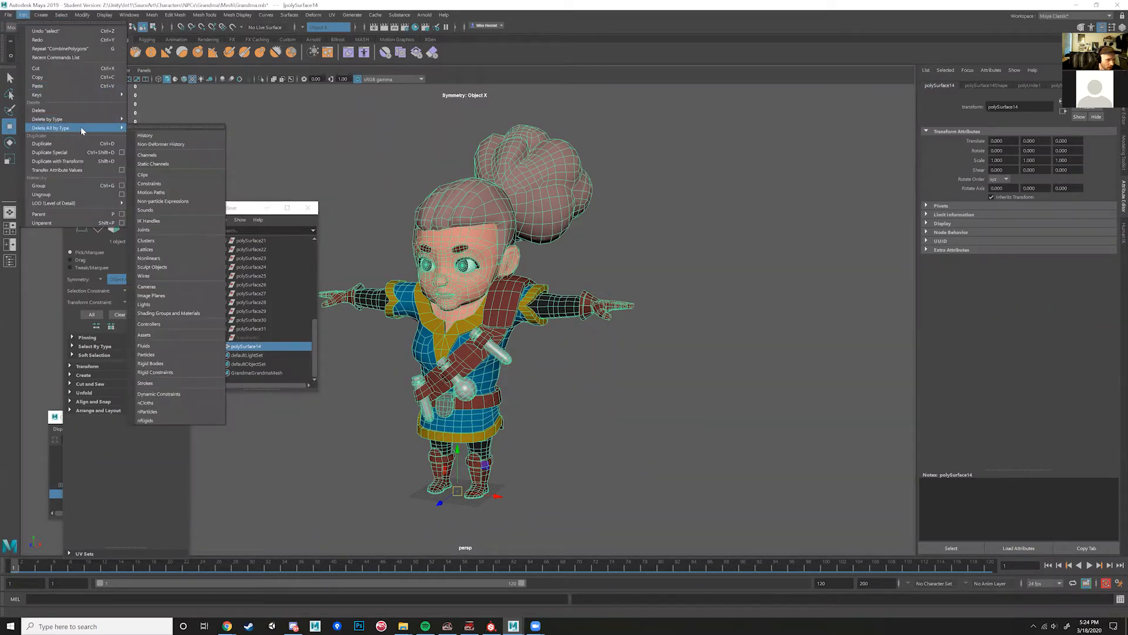
{"action": "left_click", "coordinate": [172, 137]}
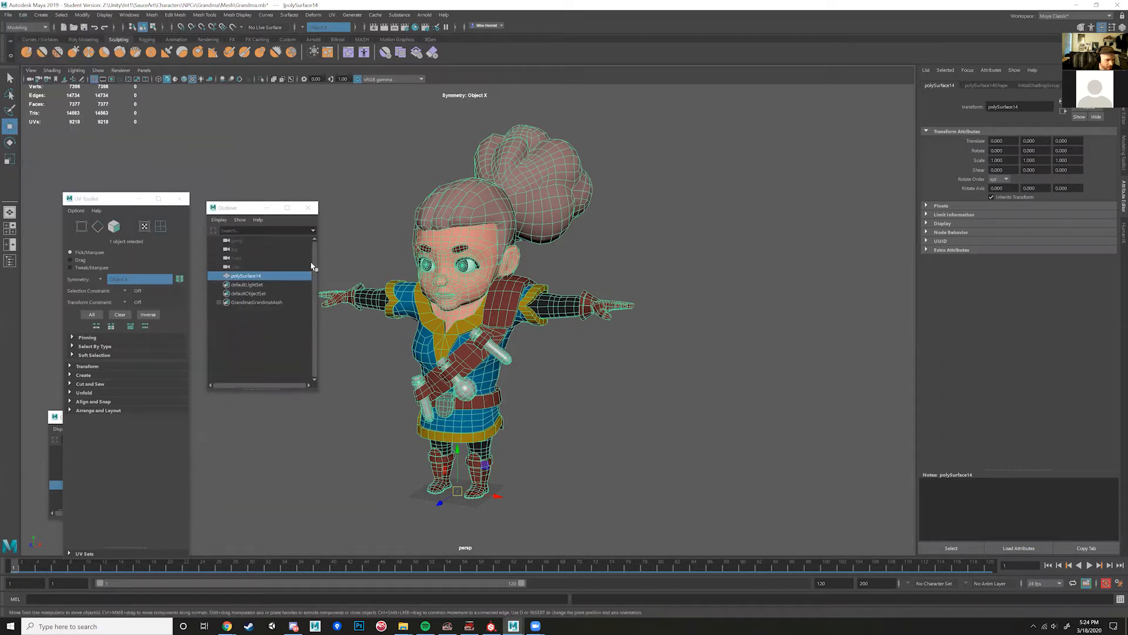
Step: Put the combined mesh polySurface14 into a new group of its own
{"action": "left_click", "coordinate": [253, 266]}
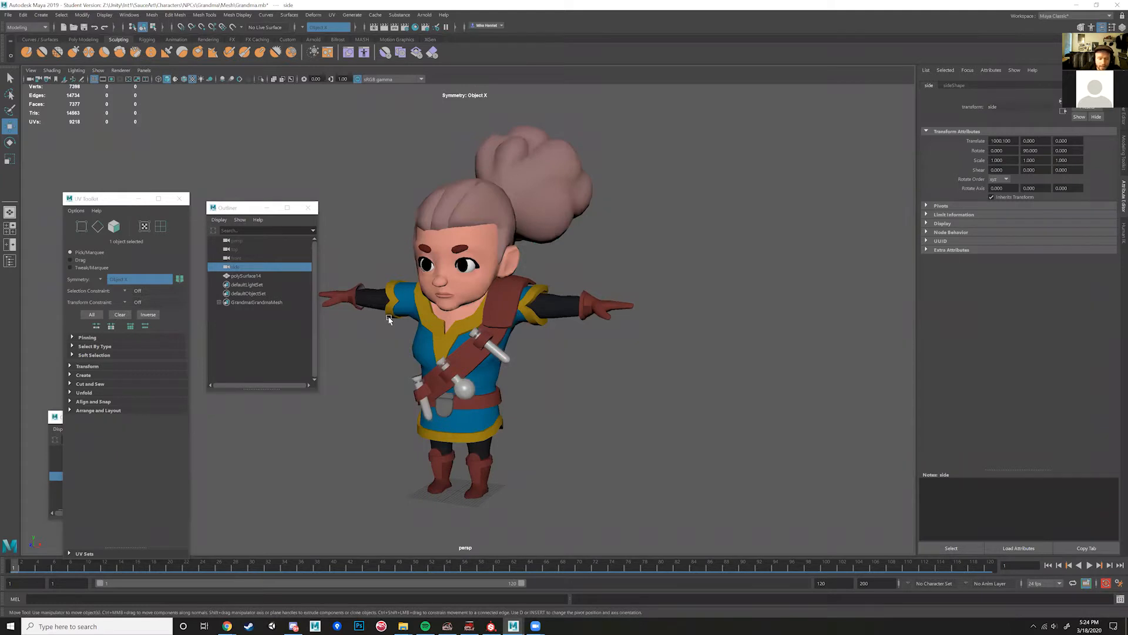
{"action": "left_click_drag", "start_coordinate": [545, 408], "coordinate": [663, 317], "text": "alt"}
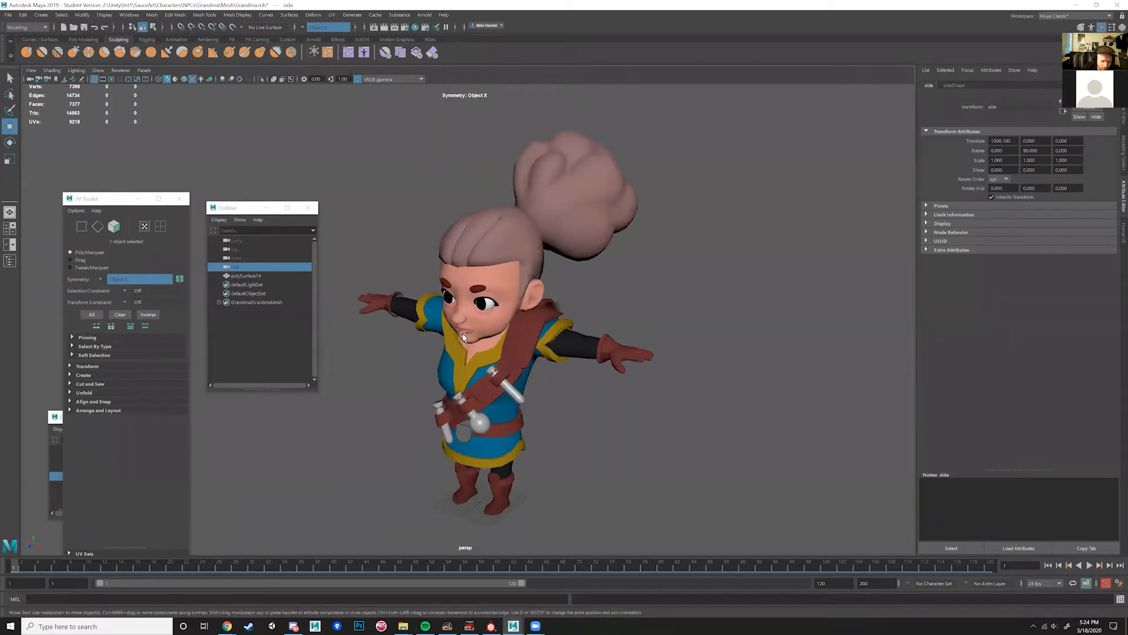
{"action": "left_click", "coordinate": [246, 275]}
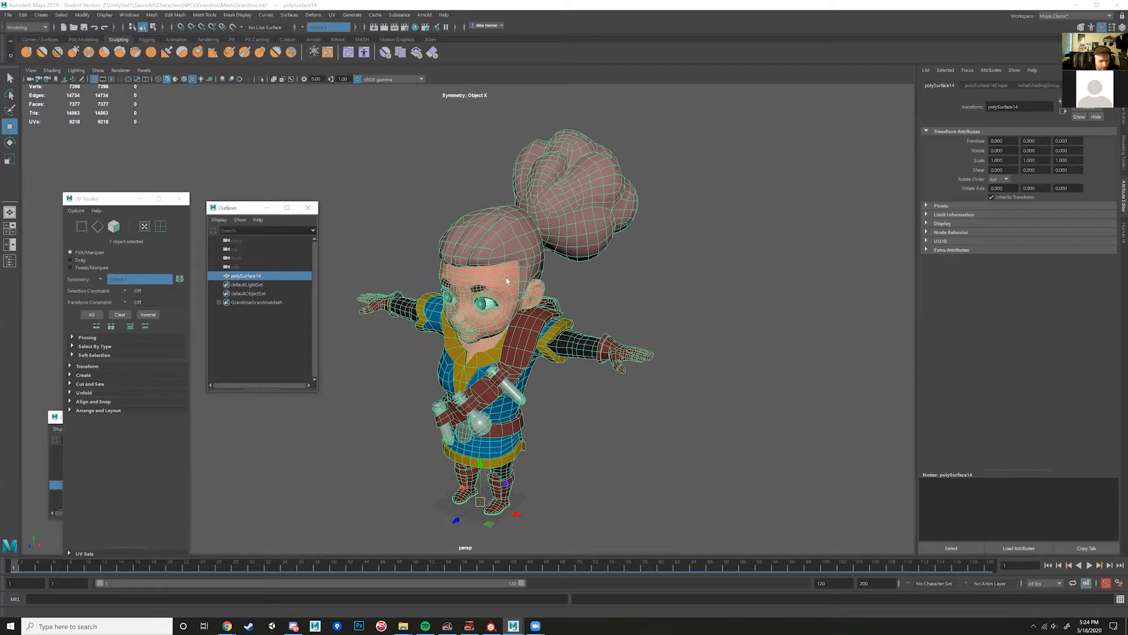
{"action": "key", "text": "ctrl+g"}
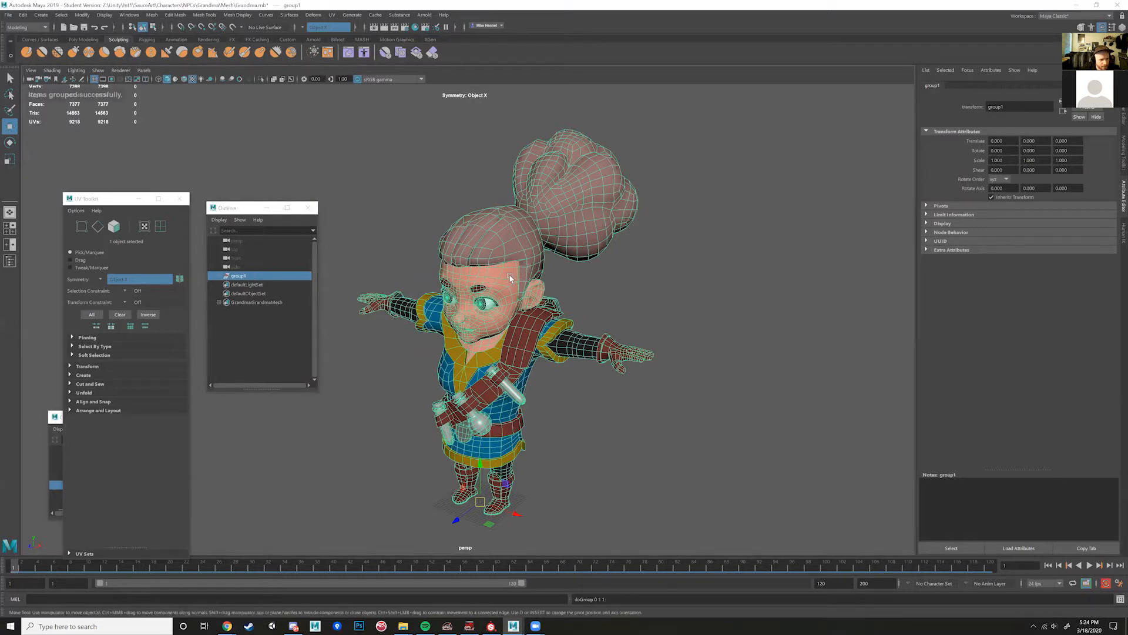
Step: Expand the new group, try rotating it with its child mesh, undo the rotation and select the child mesh
{"action": "left_click", "coordinate": [219, 276]}
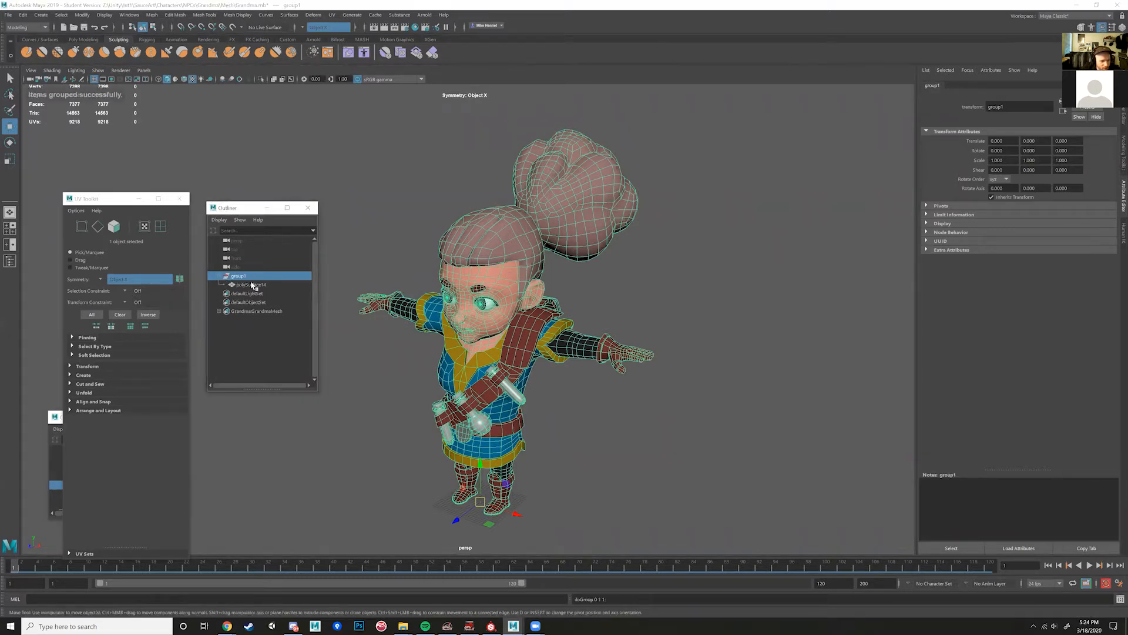
{"action": "left_click", "coordinate": [252, 285]}
{"action": "left_click", "coordinate": [237, 276]}
{"action": "left_click", "coordinate": [254, 285]}
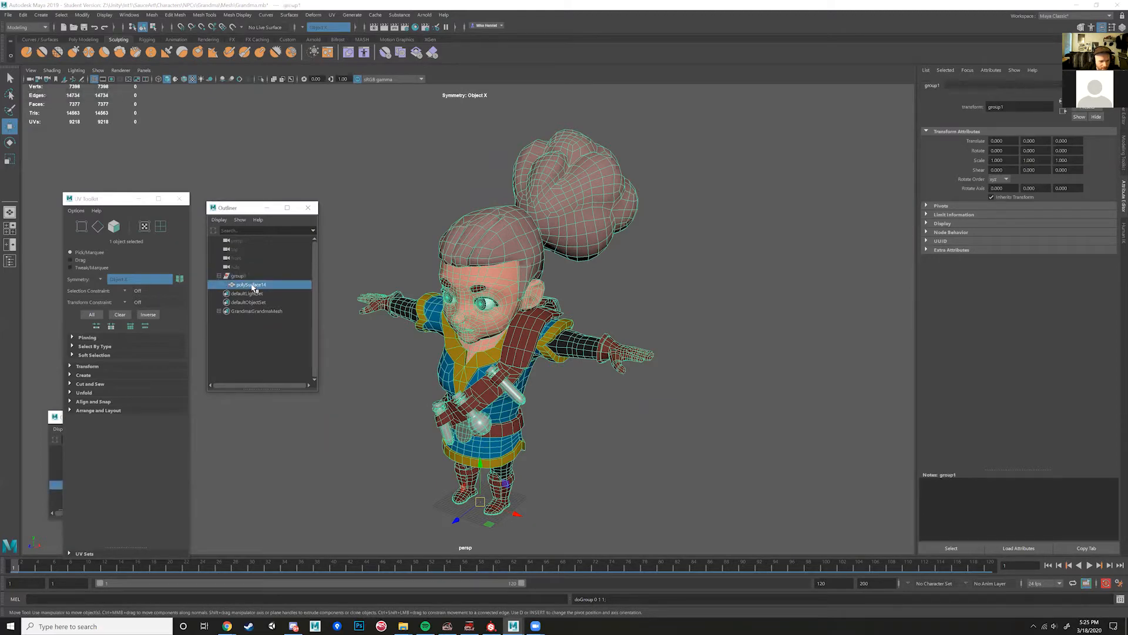
{"action": "left_click", "coordinate": [238, 275]}
{"action": "key", "text": "e"}
{"action": "left_click_drag", "start_coordinate": [493, 475], "coordinate": [373, 350]}
{"action": "key", "text": "ctrl+z"}
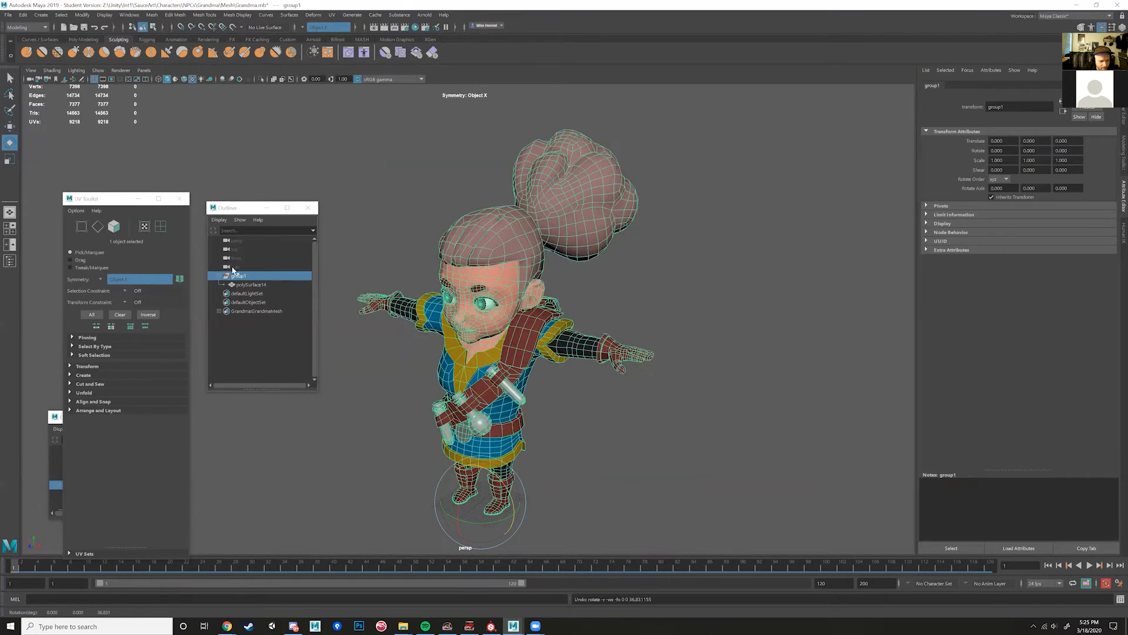
{"action": "left_click", "coordinate": [251, 285]}
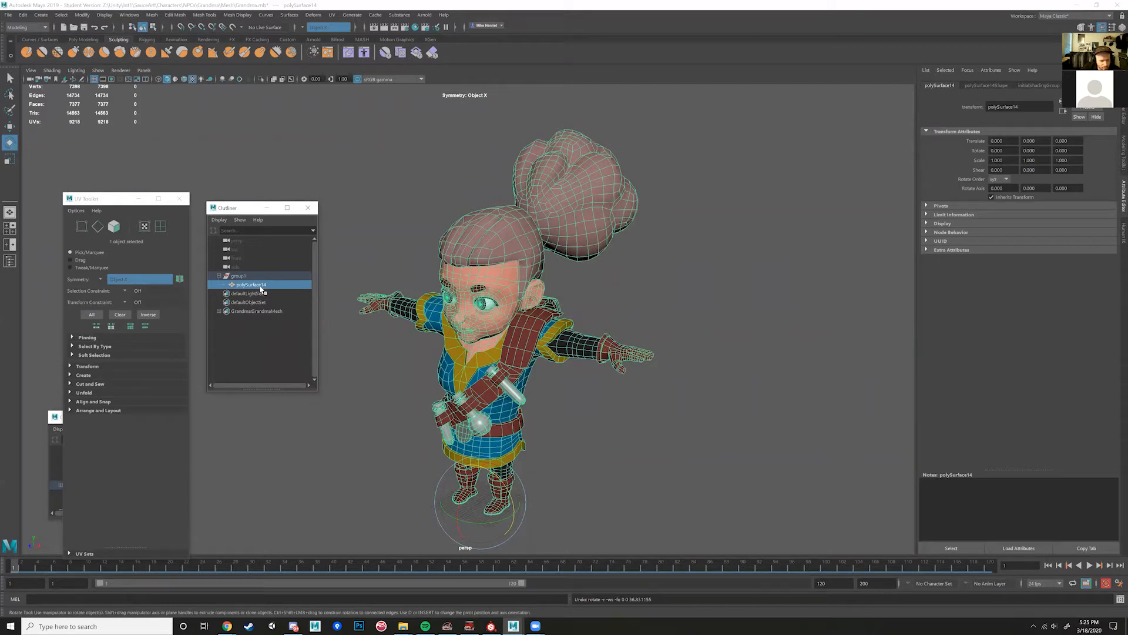
Step: Unparent polySurface14 from group1 and parent it back under the group
{"action": "key", "text": "shift+p"}
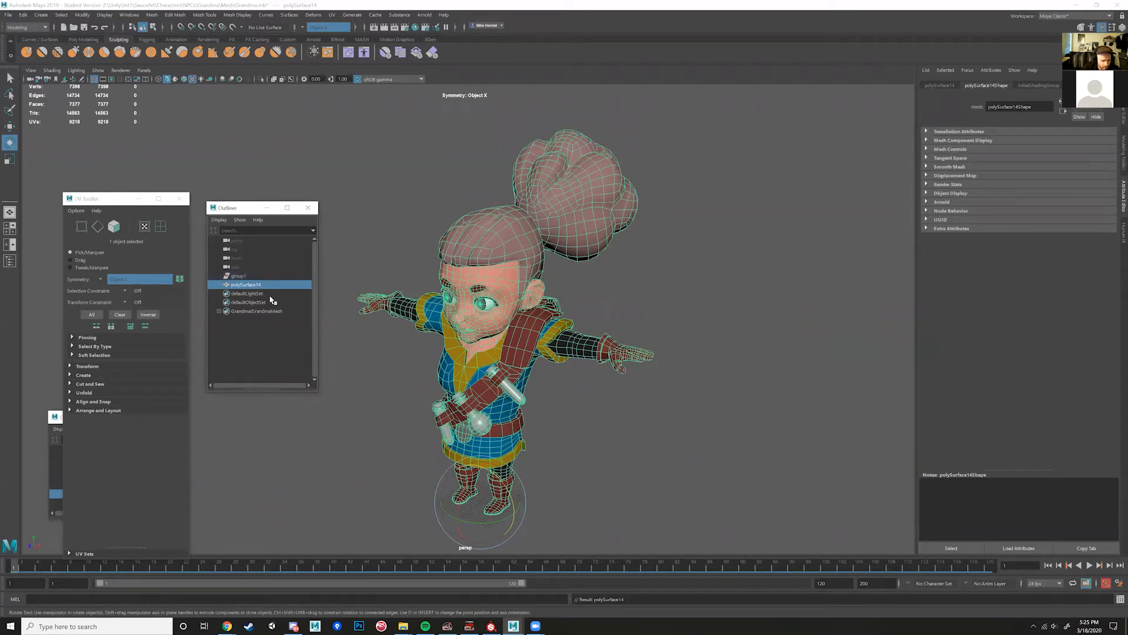
{"action": "left_click", "coordinate": [238, 276]}
{"action": "left_click", "coordinate": [246, 293]}
{"action": "left_click", "coordinate": [242, 278]}
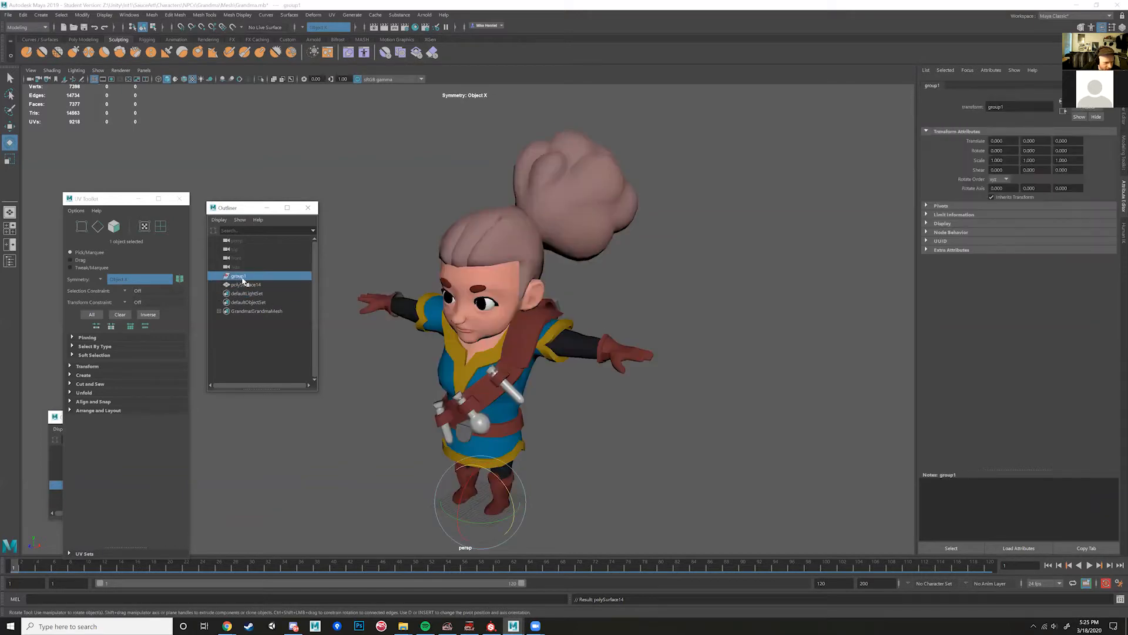
{"action": "left_click", "coordinate": [255, 285]}
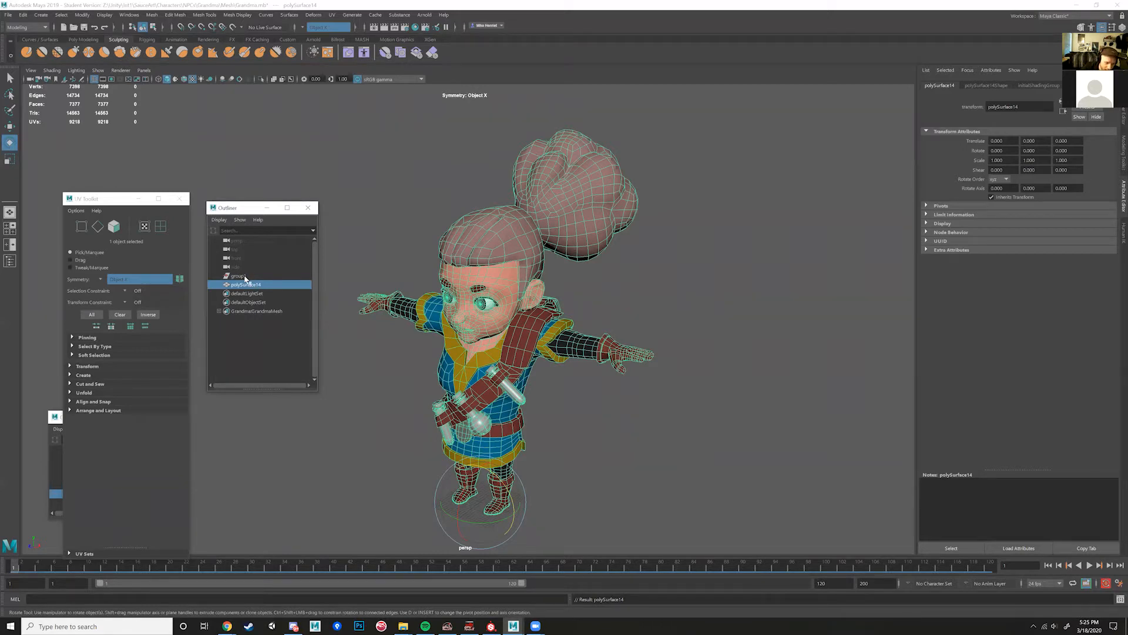
{"action": "left_click", "coordinate": [238, 276], "text": "ctrl"}
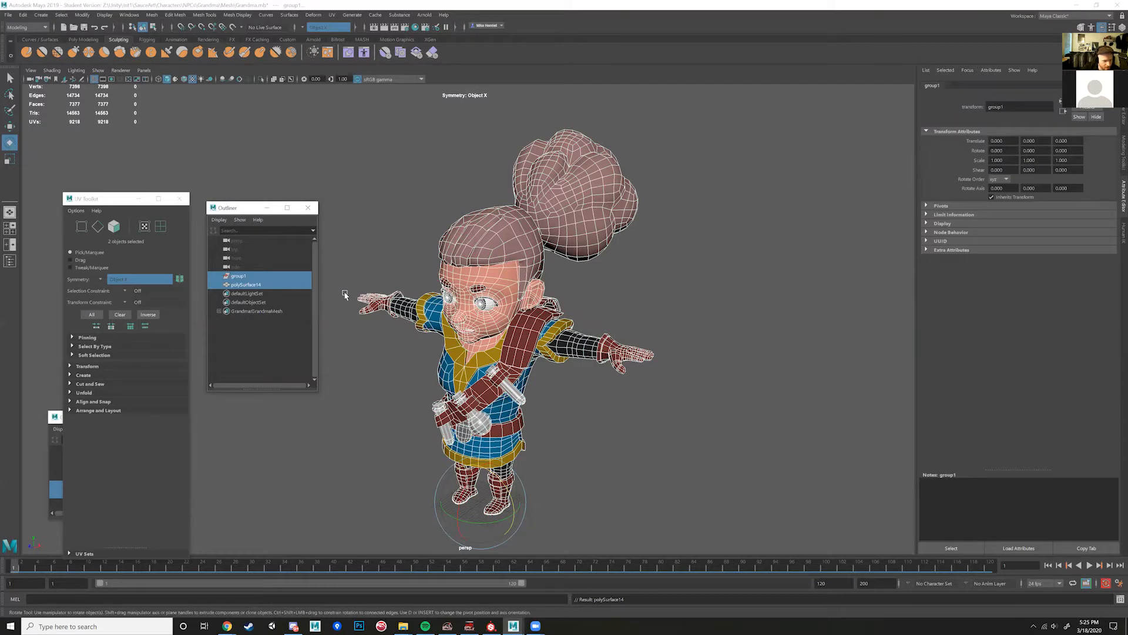
{"action": "key", "text": "p"}
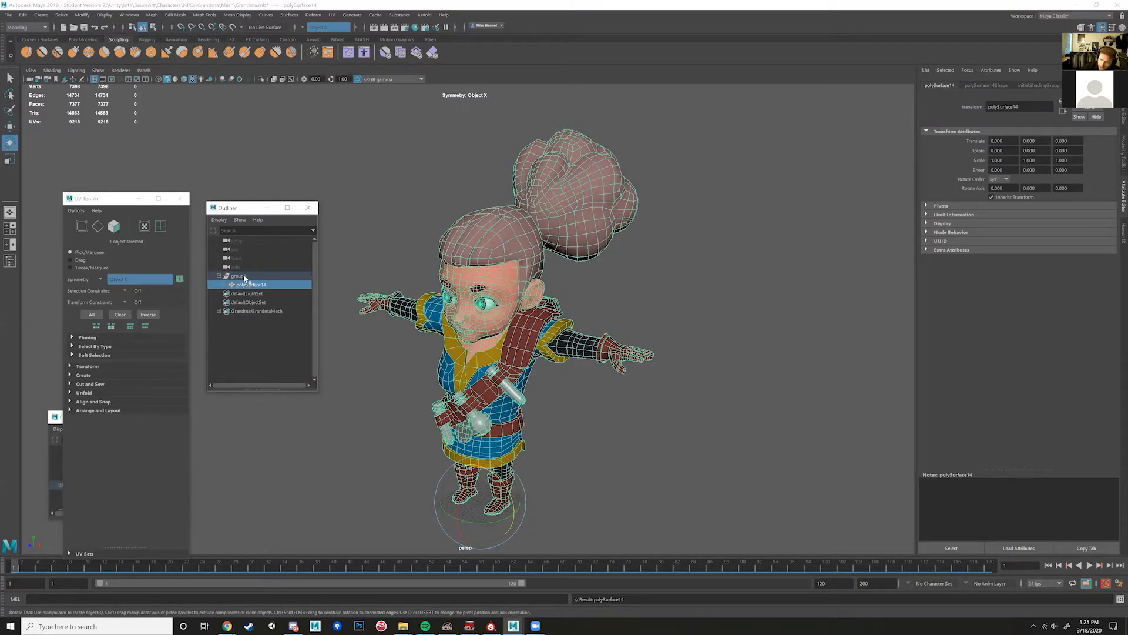
Step: Unparent polySurface14 from group1, delete the empty group and select the mesh
{"action": "left_click", "coordinate": [238, 276]}
{"action": "left_click", "coordinate": [247, 284]}
{"action": "key", "text": "shift+p"}
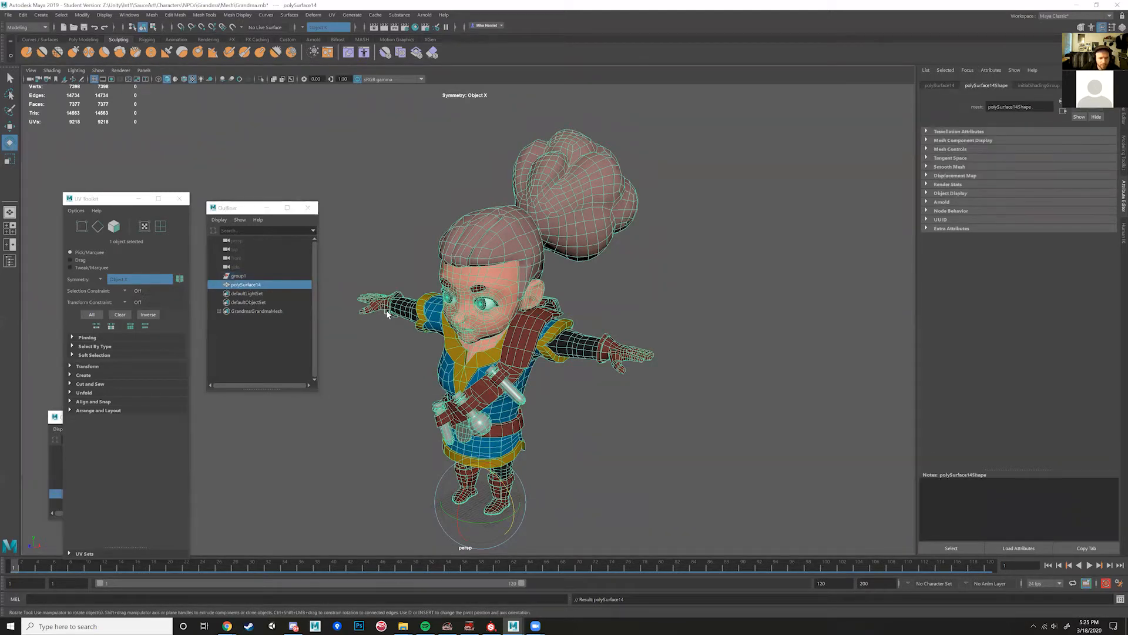
{"action": "left_click", "coordinate": [238, 279]}
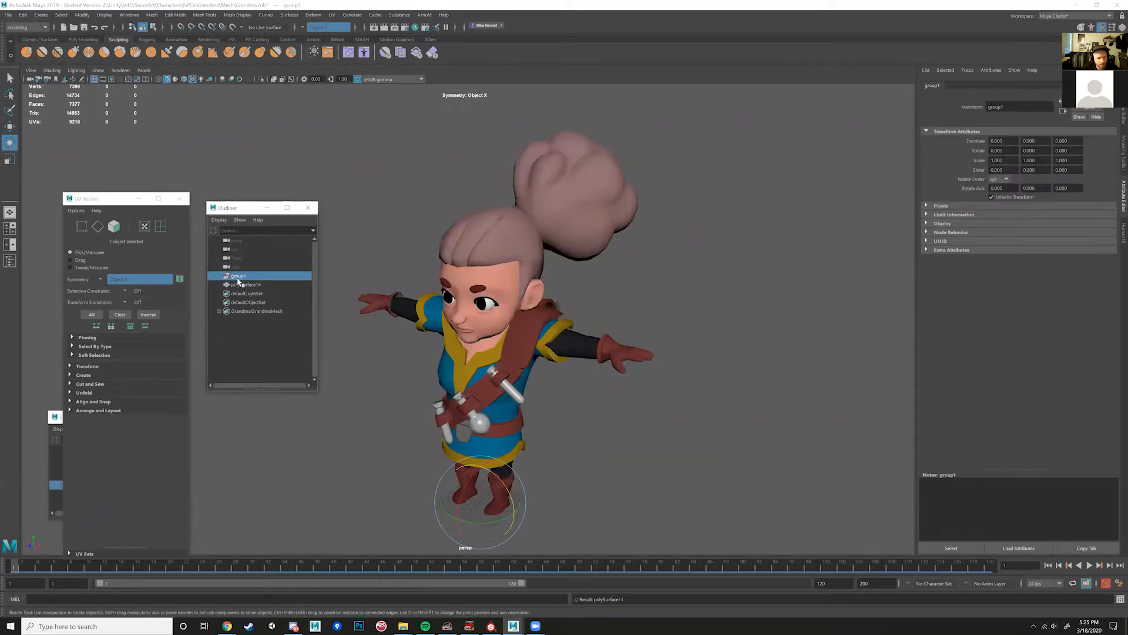
{"action": "key", "text": "Delete"}
{"action": "left_click", "coordinate": [241, 276]}
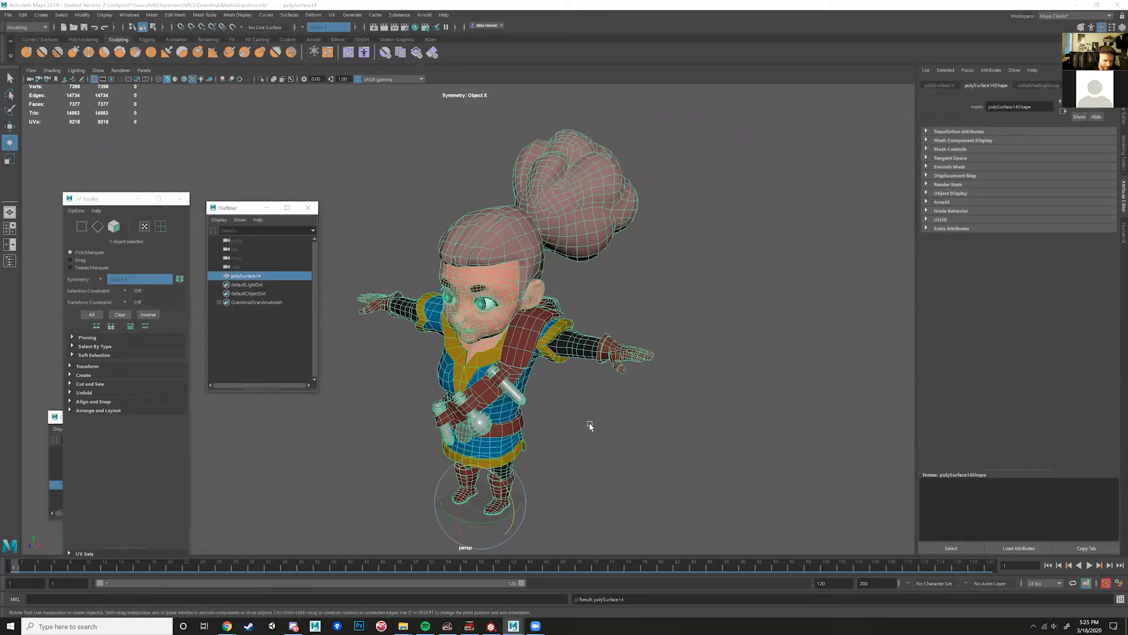
Step: Deselect everything, reselect the character mesh and switch to the Rigging menu set
{"action": "left_click", "coordinate": [638, 466]}
{"action": "left_click_drag", "start_coordinate": [637, 466], "coordinate": [645, 344], "text": "alt"}
{"action": "left_click_drag", "start_coordinate": [715, 429], "coordinate": [550, 403], "text": "alt"}
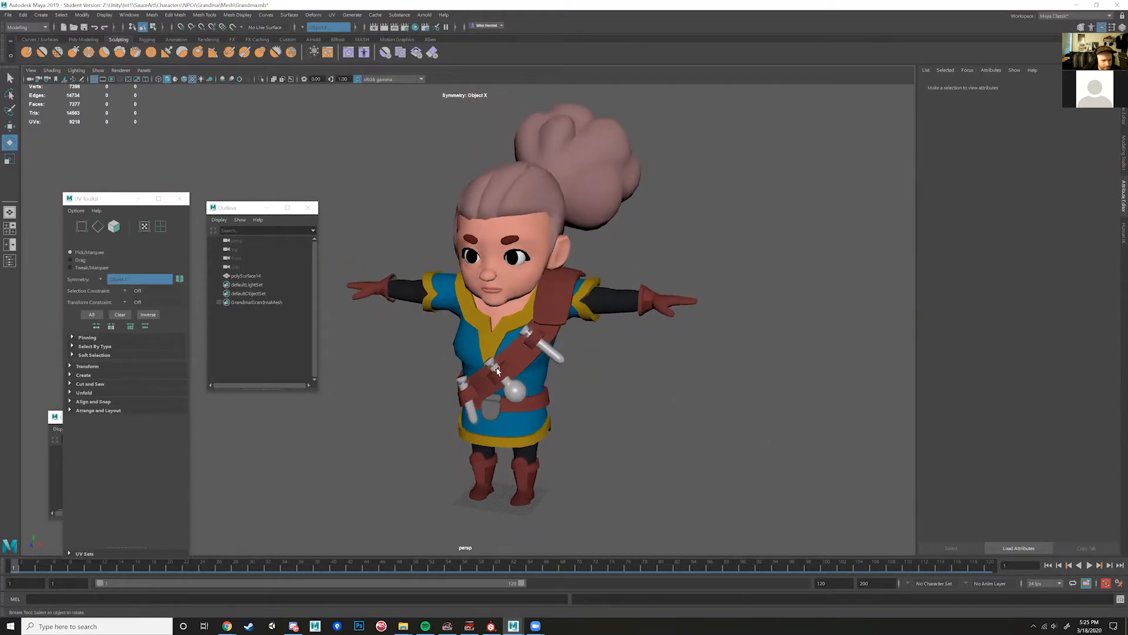
{"action": "left_click", "coordinate": [481, 248]}
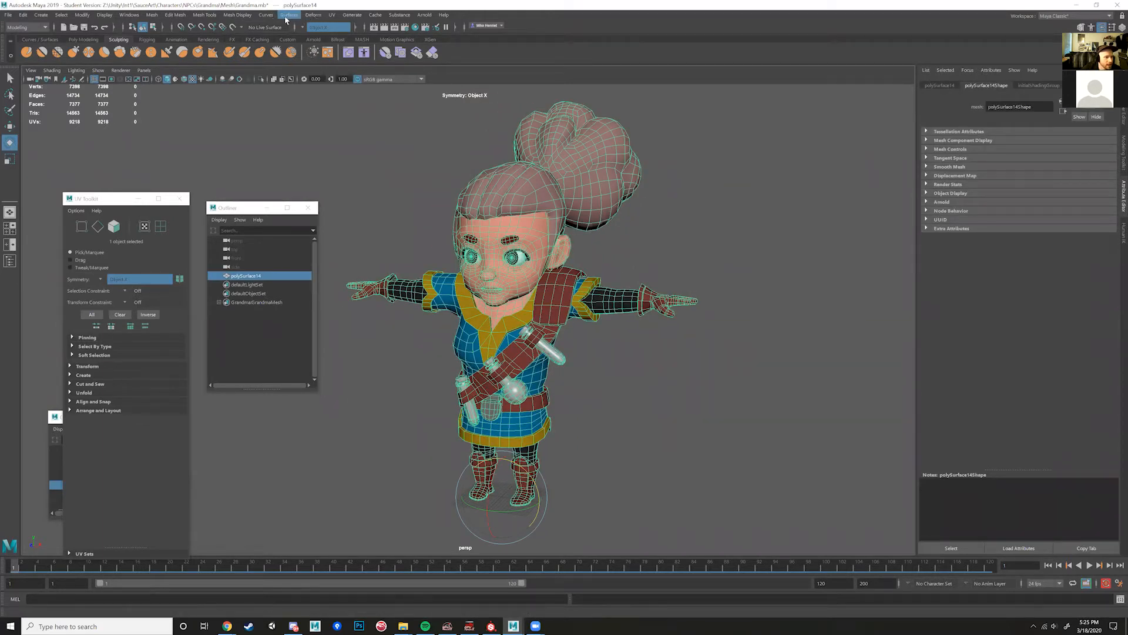
{"action": "left_click", "coordinate": [26, 27]}
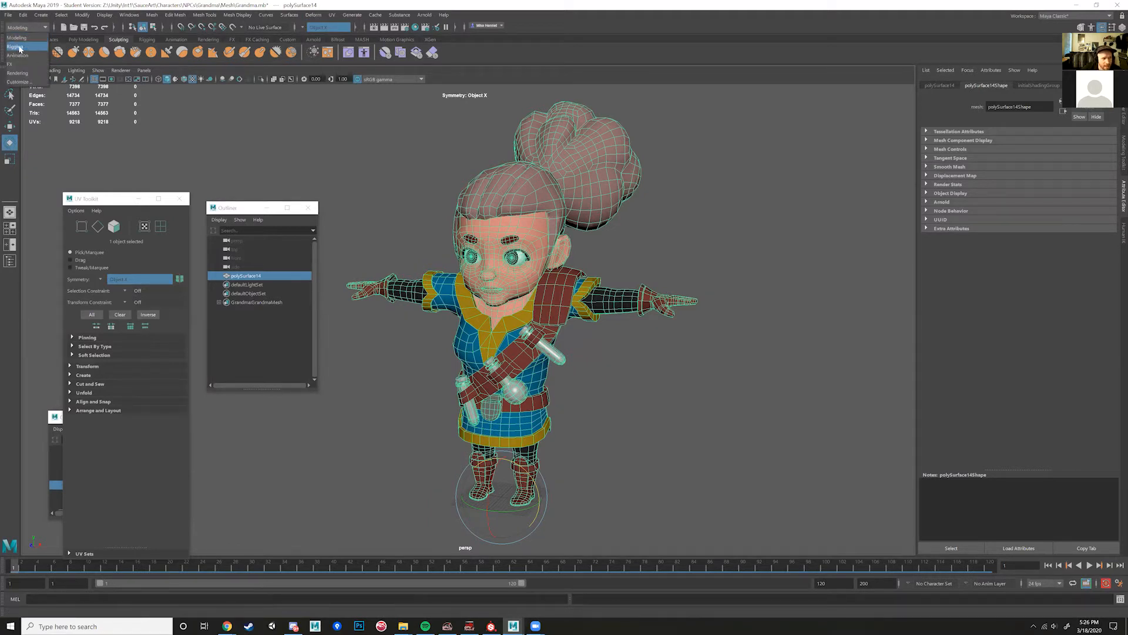
{"action": "left_click", "coordinate": [15, 47]}
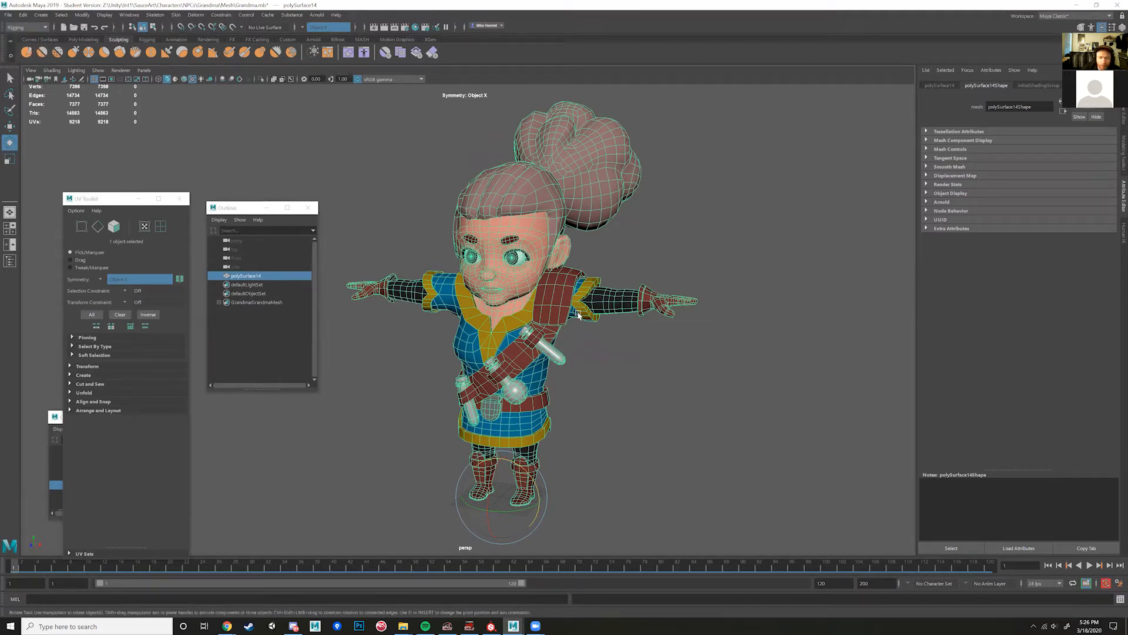
{"action": "left_click_drag", "start_coordinate": [575, 315], "coordinate": [505, 323], "text": "alt"}
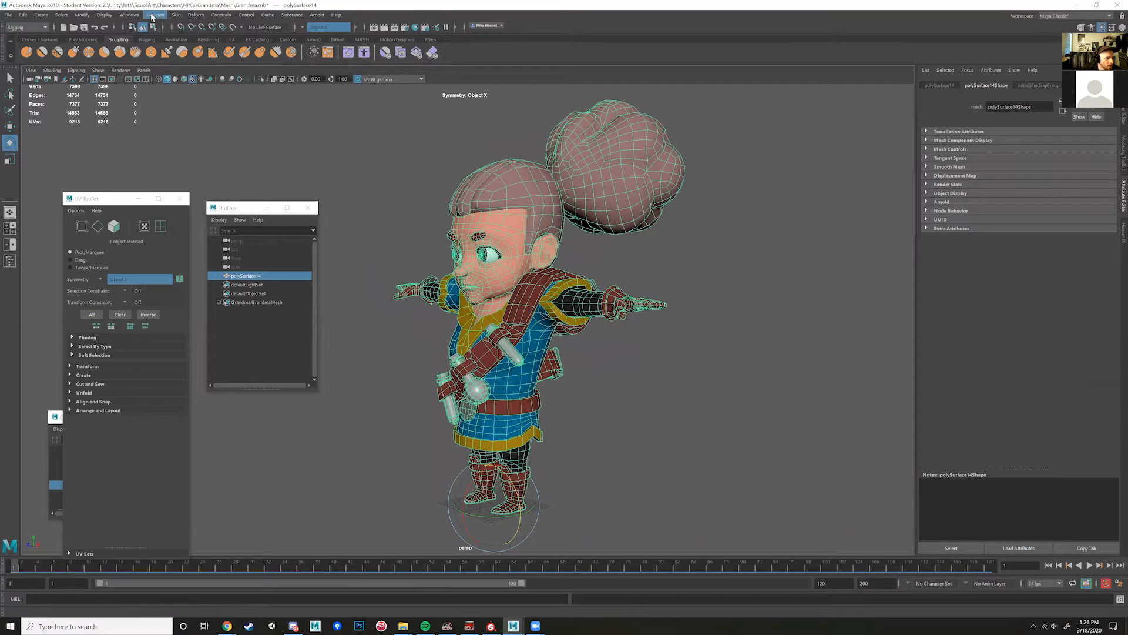
Step: Create a three-joint leg chain from hip through knee to heel in the side view, and display that view in wireframe
{"action": "left_click", "coordinate": [152, 15]}
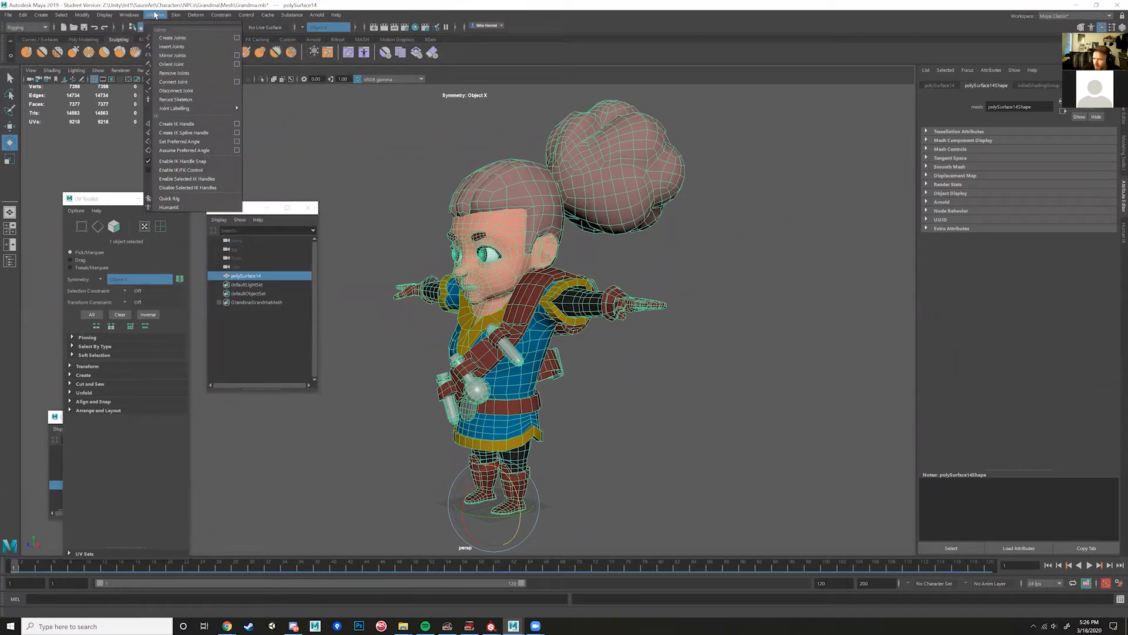
{"action": "mouse_move", "coordinate": [175, 16]}
{"action": "left_click", "coordinate": [183, 38]}
{"action": "left_click_drag", "start_coordinate": [484, 516], "coordinate": [482, 511], "text": "alt"}
{"action": "key", "text": "space"}
{"action": "key", "text": "space"}
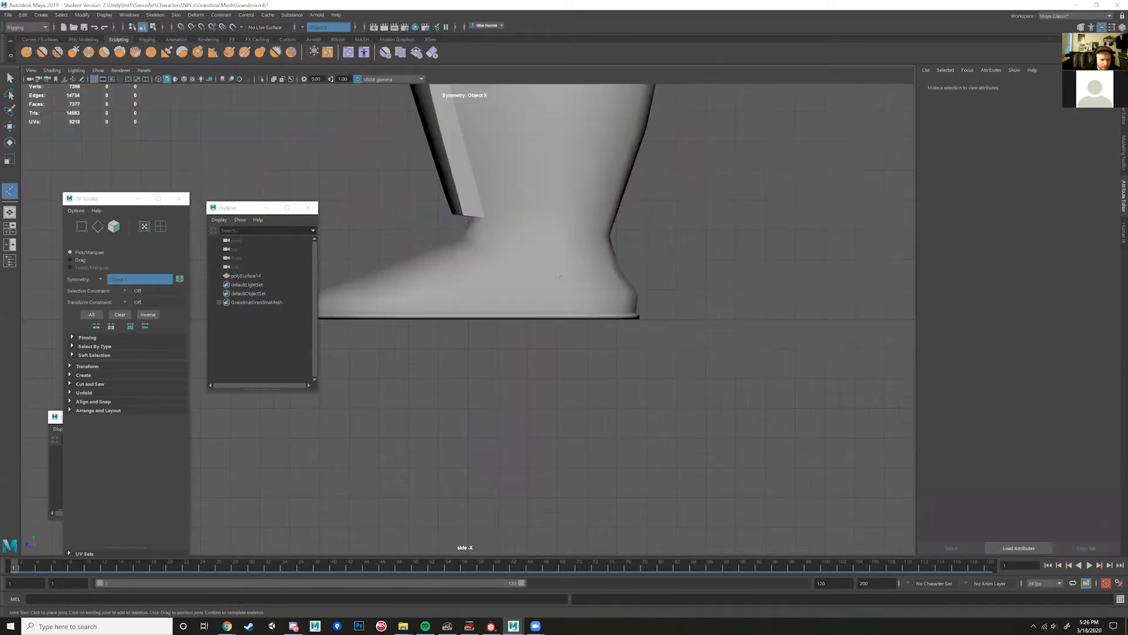
{"action": "scroll", "coordinate": [572, 328], "scroll_direction": "up", "scroll_amount": 3}
{"action": "scroll", "coordinate": [595, 469], "scroll_direction": "down", "scroll_amount": 5}
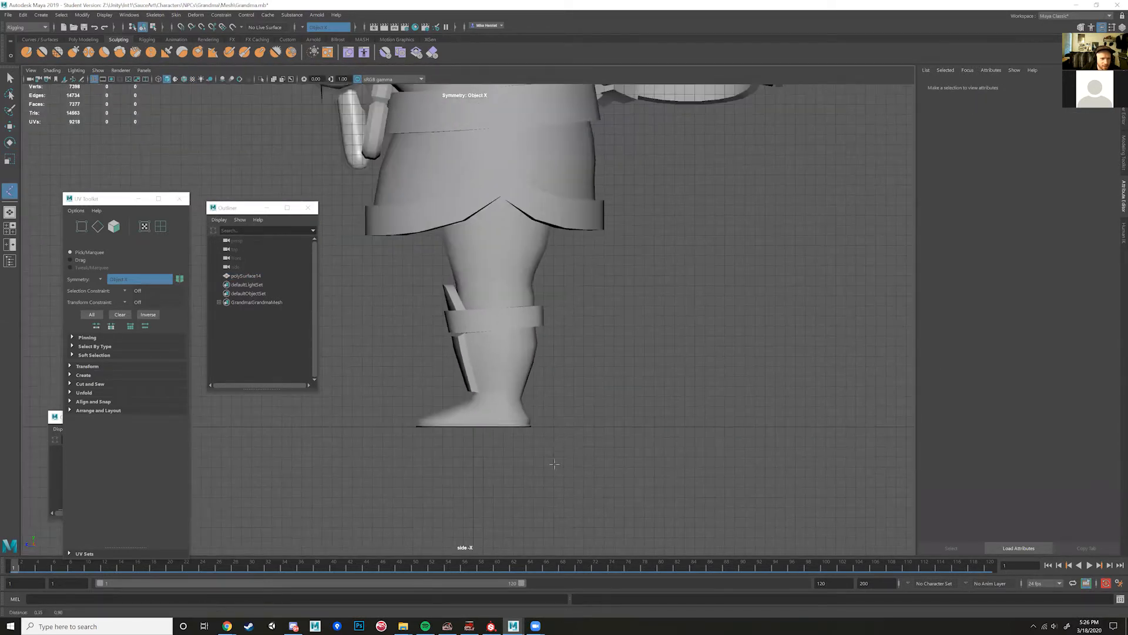
{"action": "middle_click_drag", "start_coordinate": [493, 149], "coordinate": [501, 258], "text": "alt"}
{"action": "scroll", "coordinate": [503, 240], "scroll_direction": "down", "scroll_amount": 1}
{"action": "left_click", "coordinate": [500, 259]}
{"action": "left_click", "coordinate": [491, 385]}
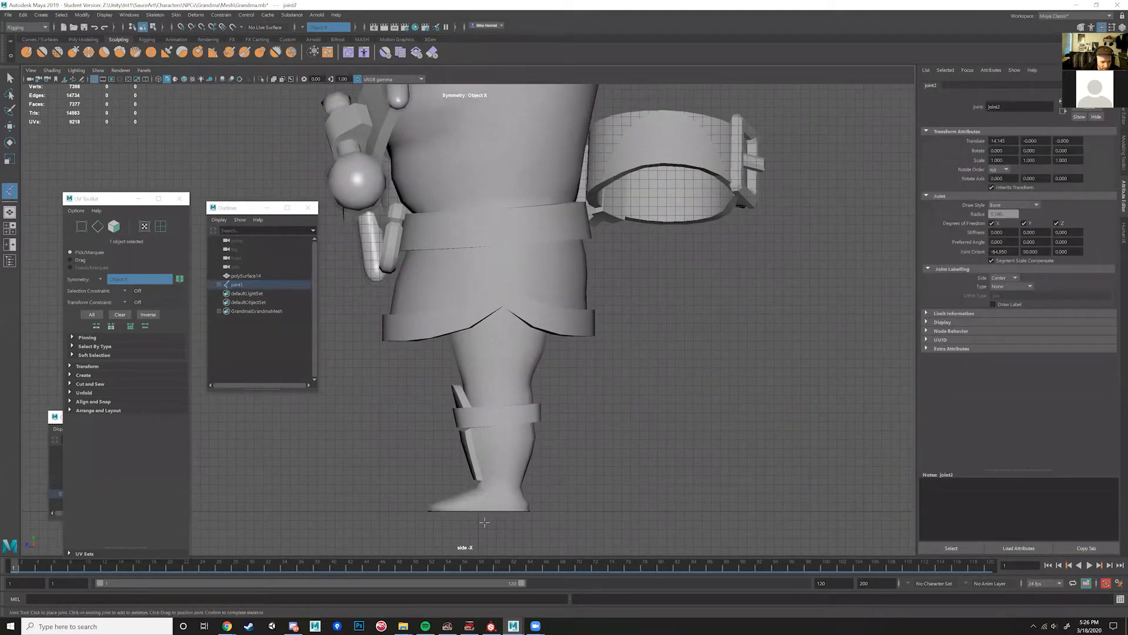
{"action": "key", "text": "4"}
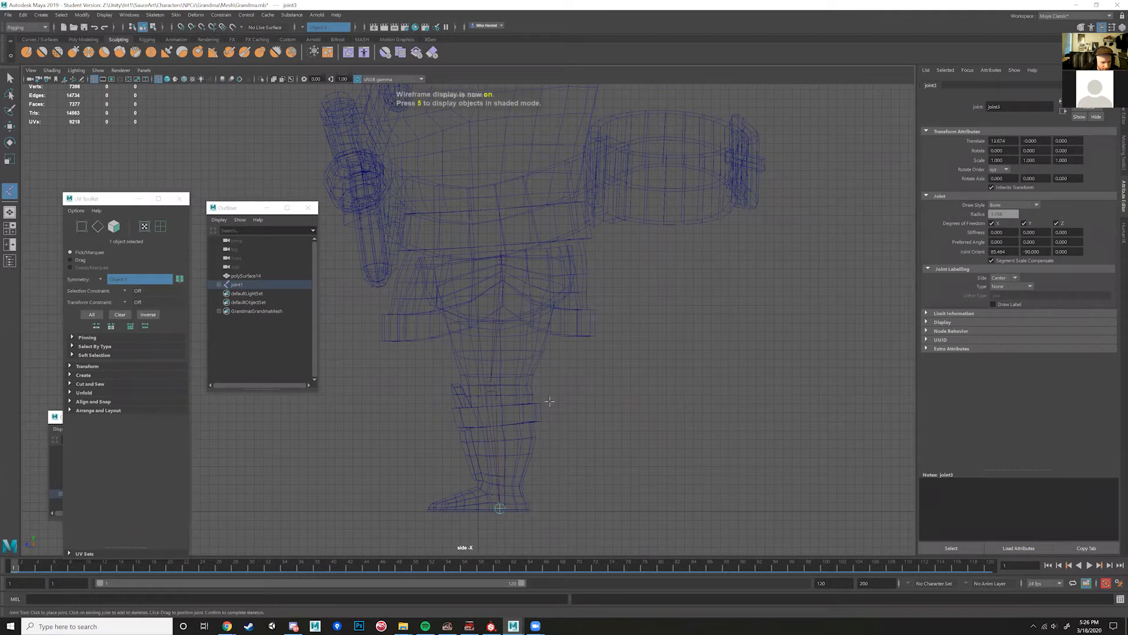
Step: Try bending the leg chain by rotating the knee joint and the hip joint, and undo the rotations
{"action": "key", "text": "w"}
{"action": "left_click", "coordinate": [499, 254]}
{"action": "left_click", "coordinate": [492, 390]}
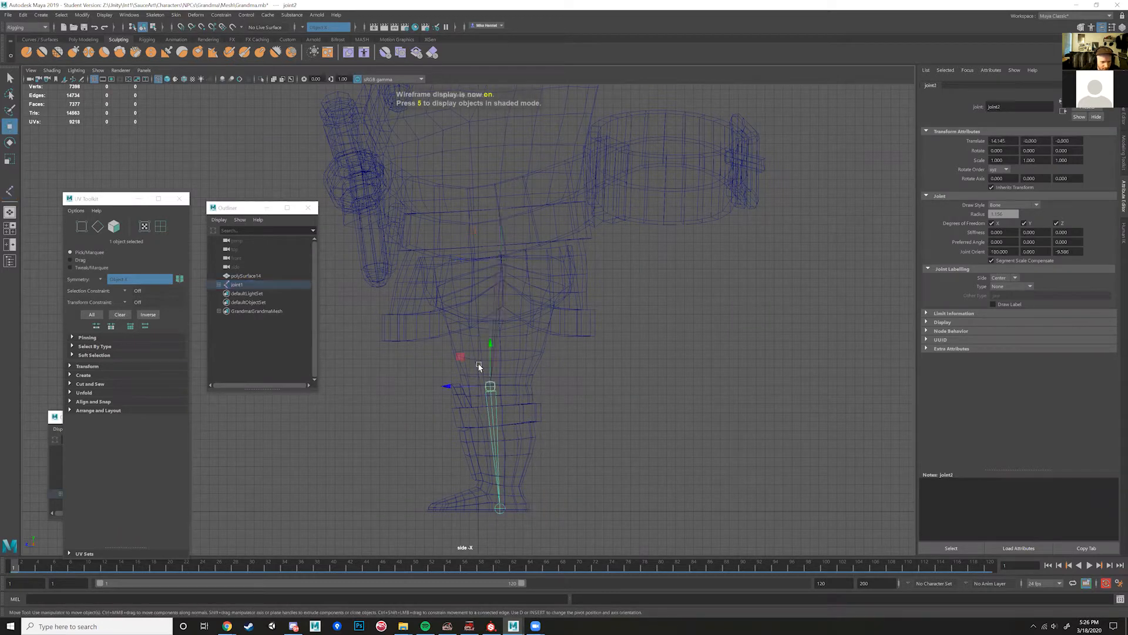
{"action": "key", "text": "e"}
{"action": "left_click_drag", "start_coordinate": [478, 348], "coordinate": [405, 392]}
{"action": "left_click", "coordinate": [501, 251]}
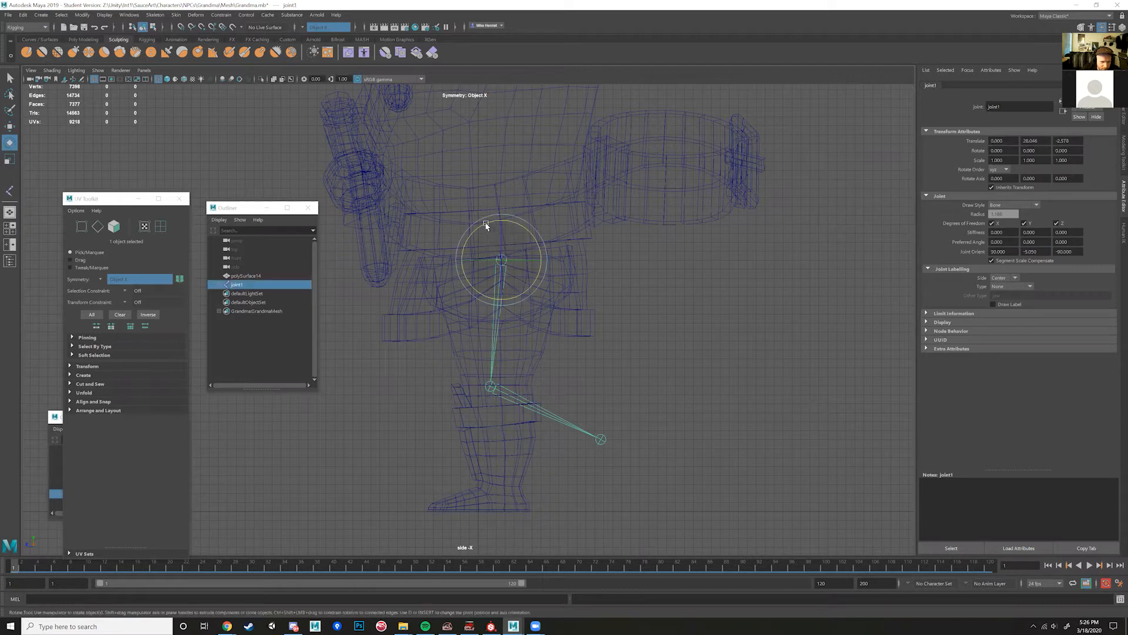
{"action": "left_click_drag", "start_coordinate": [488, 225], "coordinate": [600, 444]}
{"action": "key", "text": "ctrl+z"}
{"action": "key", "text": "ctrl+z"}
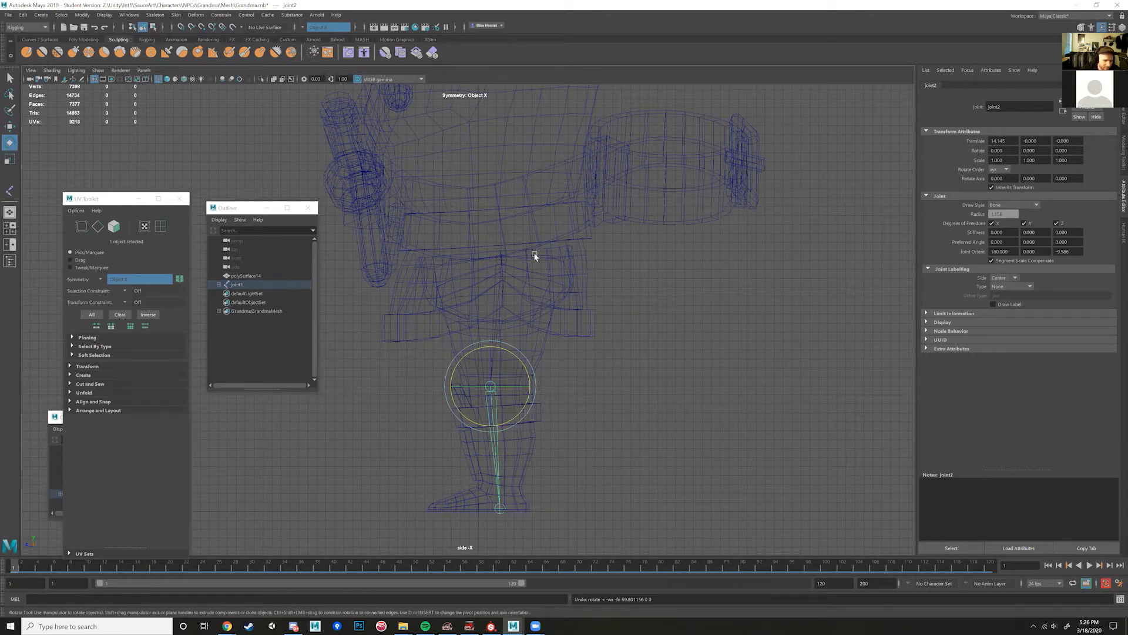
Step: Try rotating the whole leg chain from the hip joint in small amounts and undo each rotation
{"action": "left_click", "coordinate": [503, 260]}
{"action": "left_click_drag", "start_coordinate": [482, 226], "coordinate": [468, 156]}
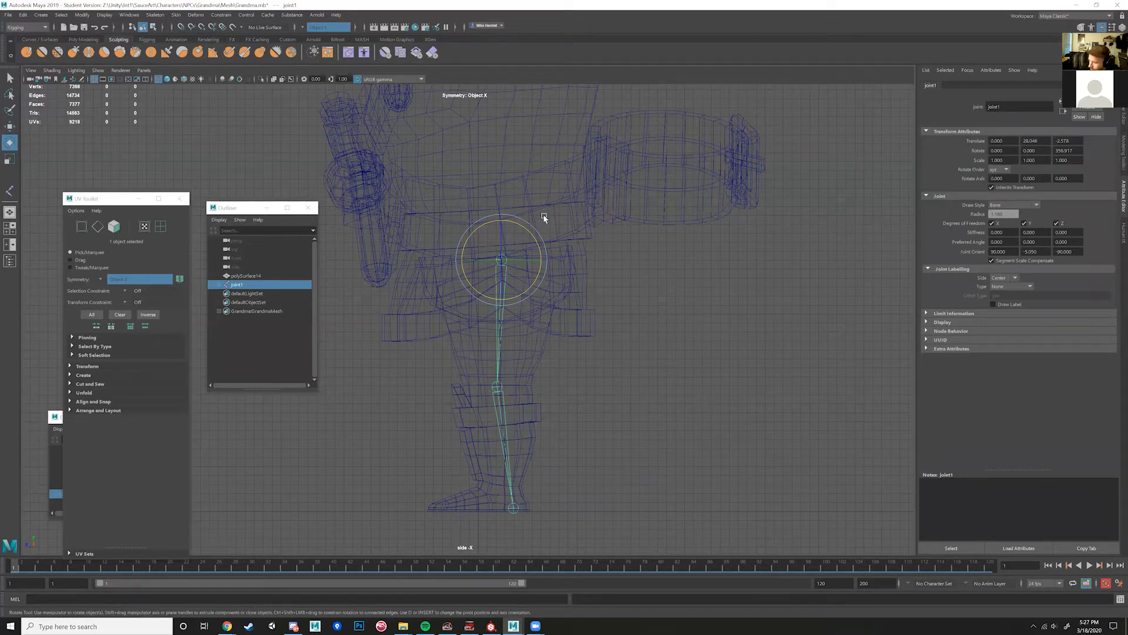
{"action": "key", "text": "ctrl+z"}
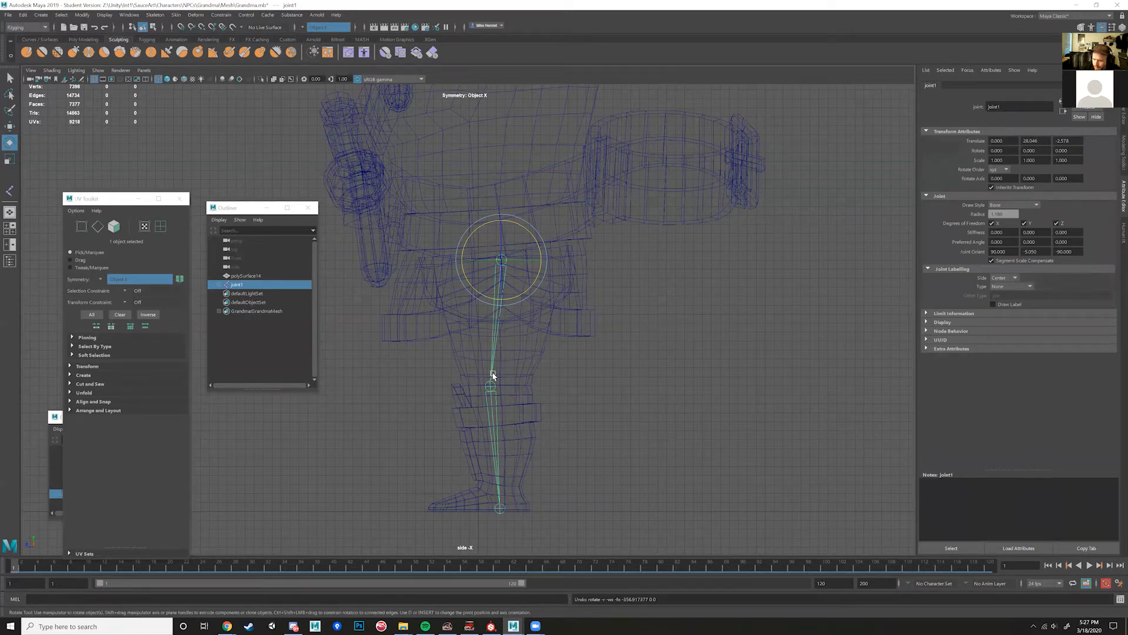
{"action": "left_click_drag", "start_coordinate": [519, 221], "coordinate": [551, 247]}
Step: Move the leg chain's root joint along X to about 6.76, into the character's left leg, and display the front view in wireframe
{"action": "key", "text": "space"}
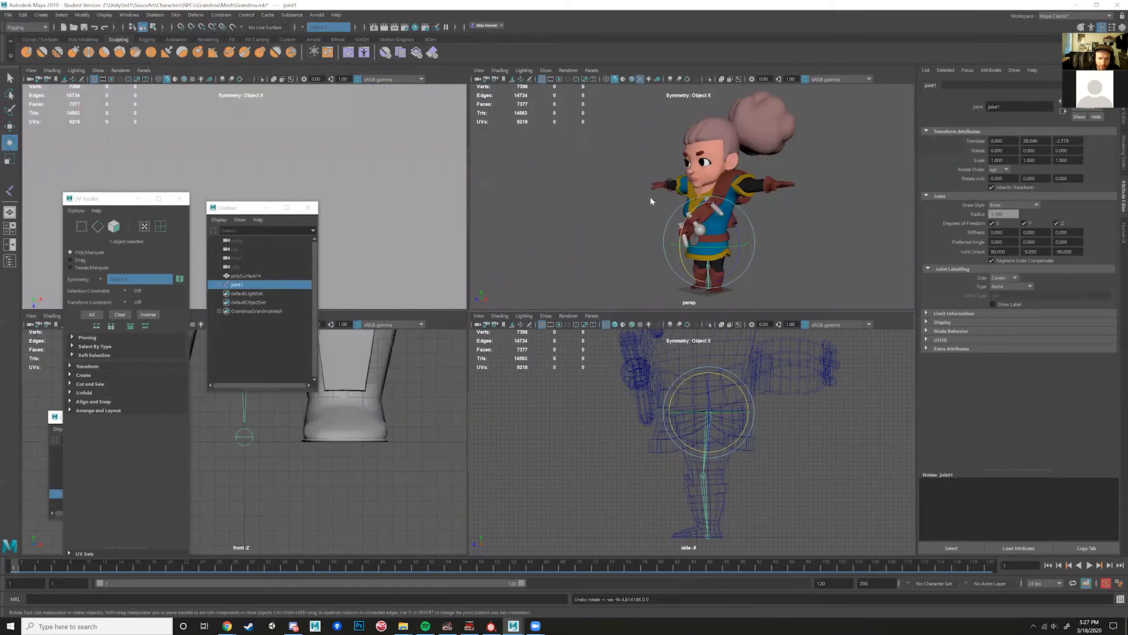
{"action": "key", "text": "space"}
{"action": "key", "text": "w"}
{"action": "left_click_drag", "start_coordinate": [546, 410], "coordinate": [565, 405]}
{"action": "key", "text": "space"}
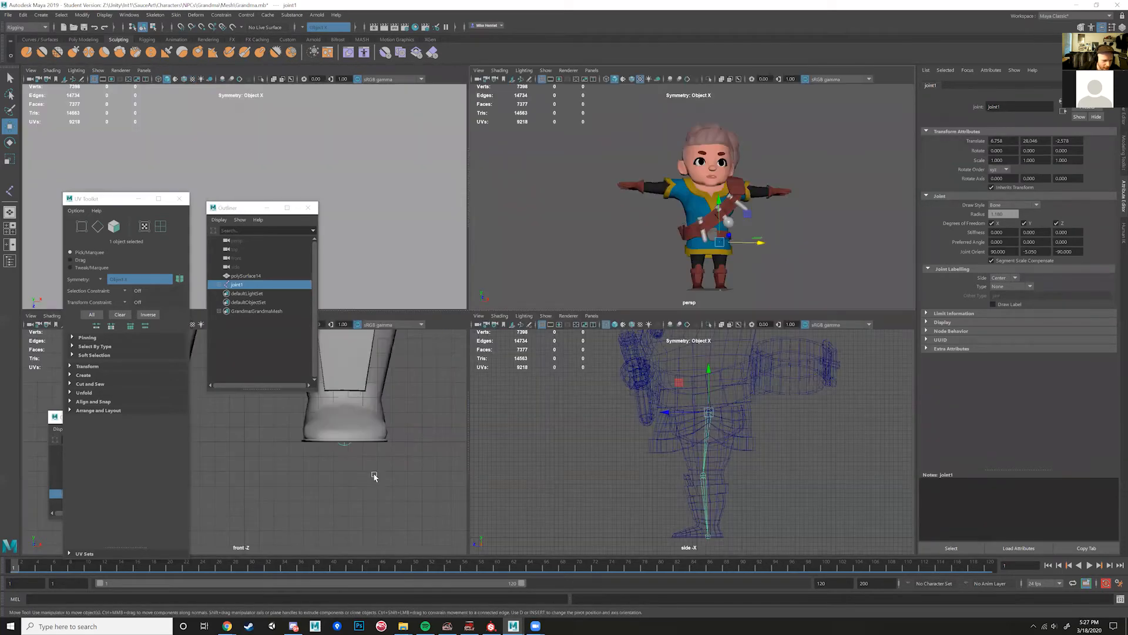
{"action": "key", "text": "space"}
{"action": "scroll", "coordinate": [455, 475], "scroll_direction": "down", "scroll_amount": 5}
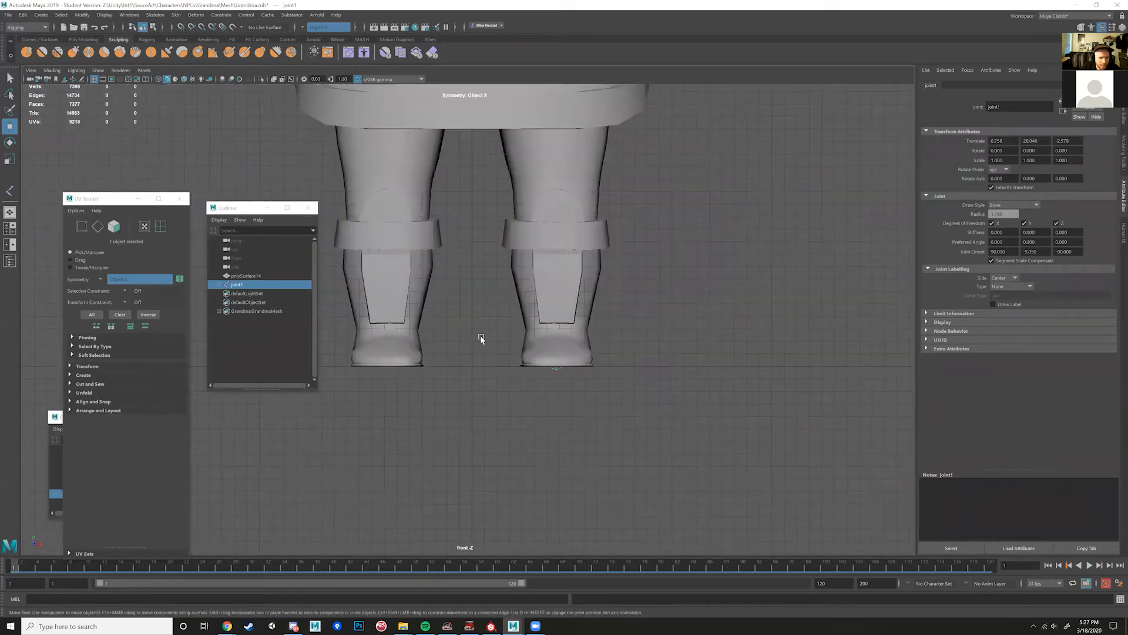
{"action": "key", "text": "4"}
{"action": "middle_click_drag", "start_coordinate": [680, 273], "coordinate": [678, 444], "text": "alt"}
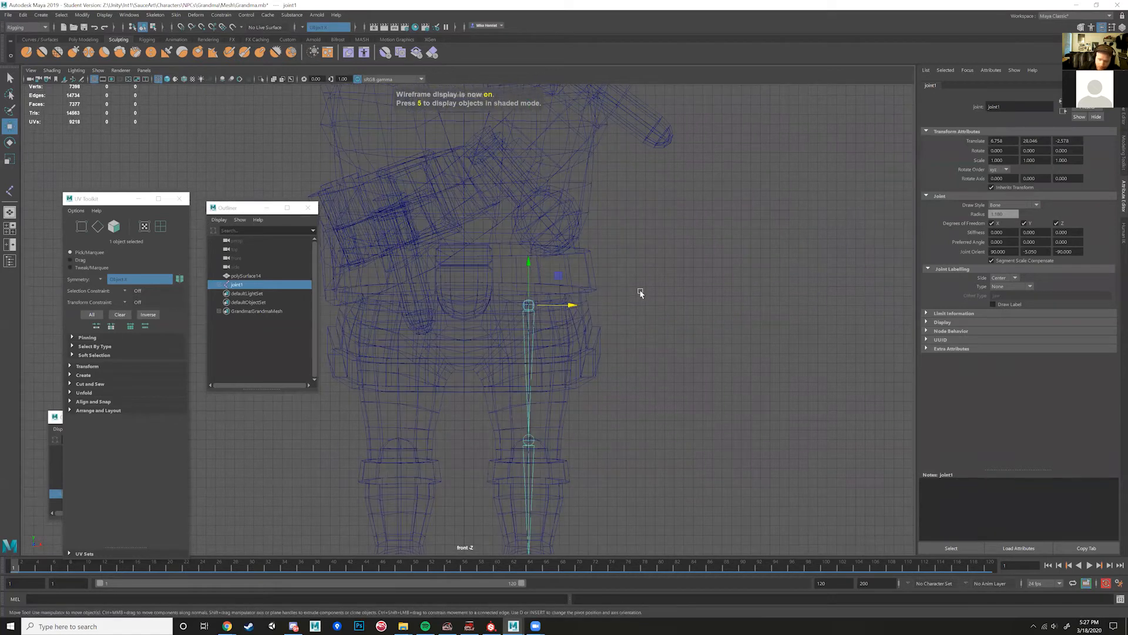
{"action": "middle_click_drag", "start_coordinate": [645, 273], "coordinate": [624, 188], "text": "alt"}
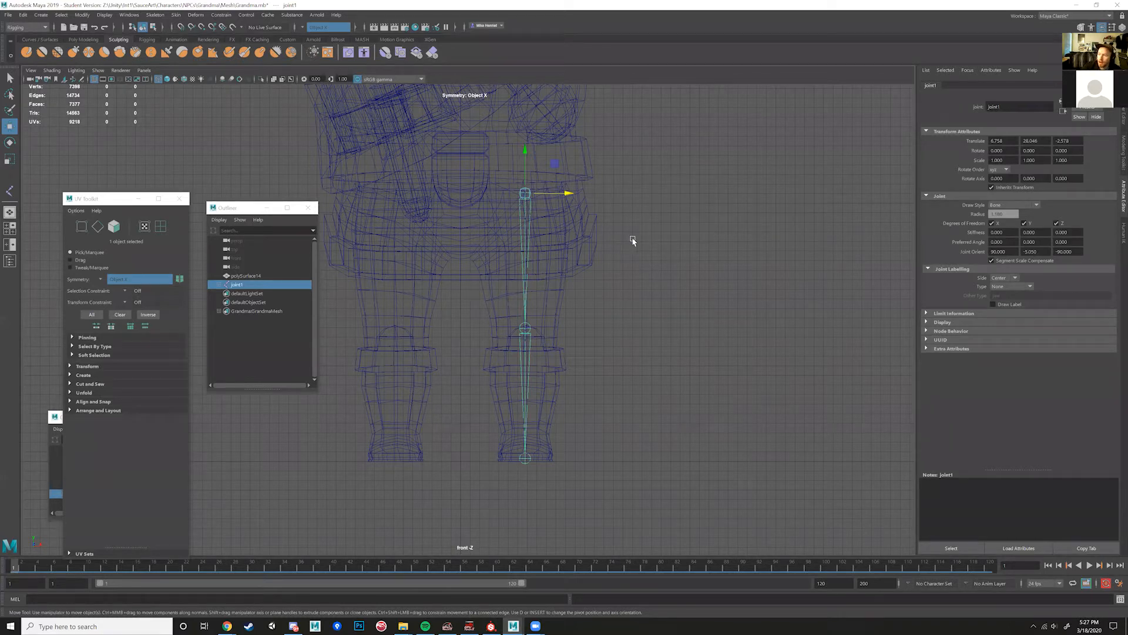
Step: Turn on X-Ray Joints in the perspective view to display the leg chain through the character mesh
{"action": "key", "text": "space"}
{"action": "key", "text": "space"}
{"action": "left_click_drag", "start_coordinate": [726, 247], "coordinate": [597, 343], "text": "alt"}
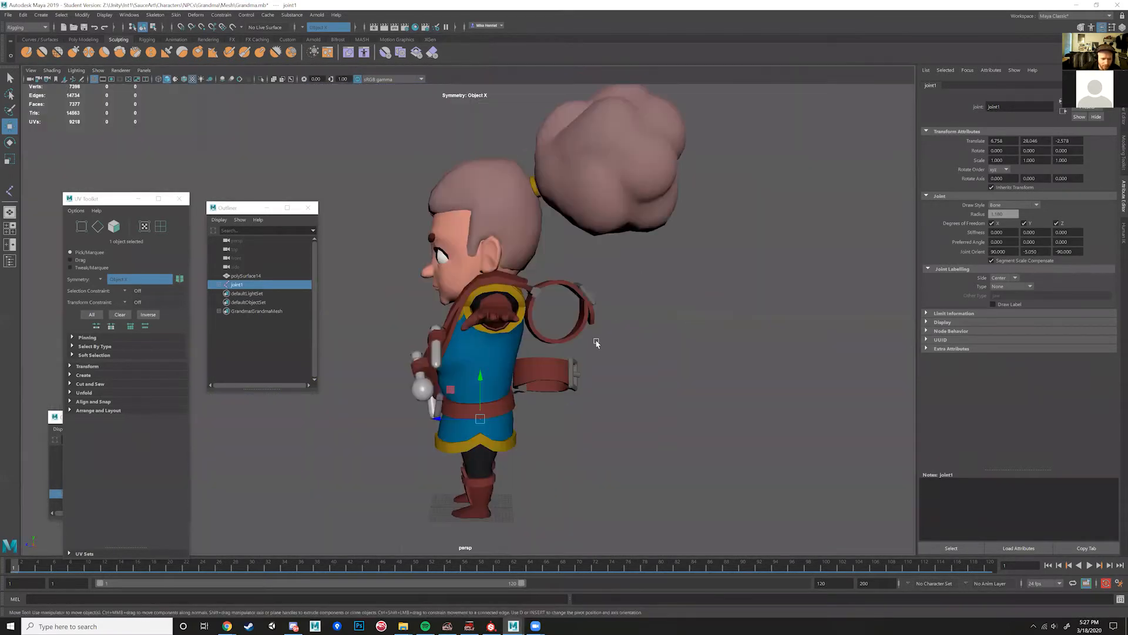
{"action": "middle_click_drag", "start_coordinate": [597, 342], "coordinate": [606, 161], "text": "alt"}
{"action": "right_click_drag", "start_coordinate": [606, 161], "coordinate": [580, 364], "text": "alt"}
{"action": "middle_click_drag", "start_coordinate": [580, 364], "coordinate": [581, 382], "text": "alt"}
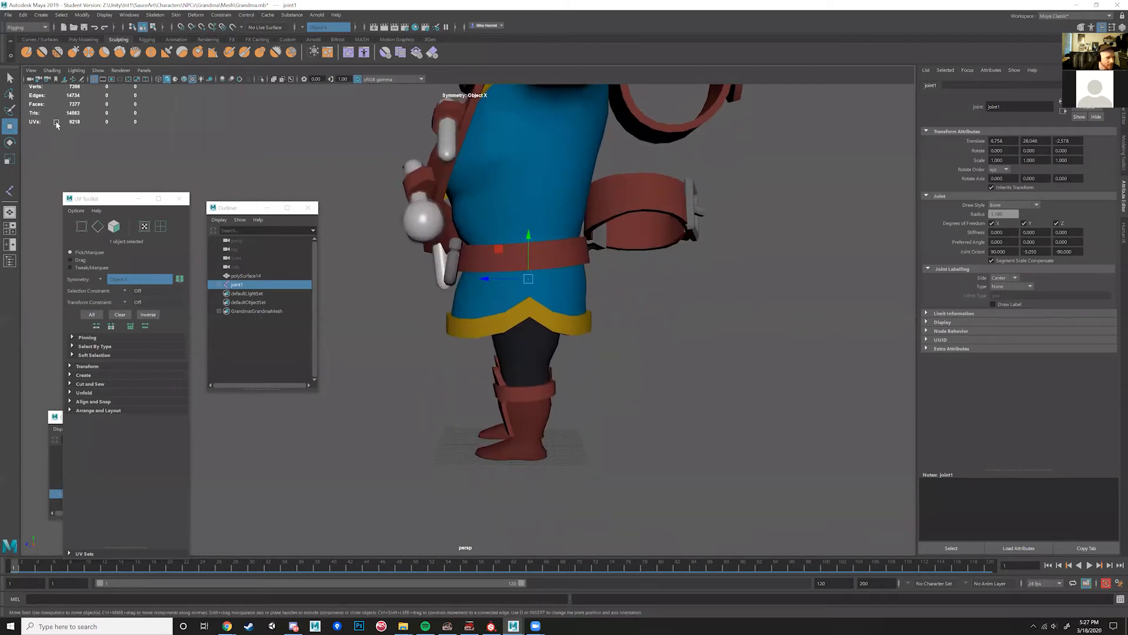
{"action": "left_click", "coordinate": [97, 70]}
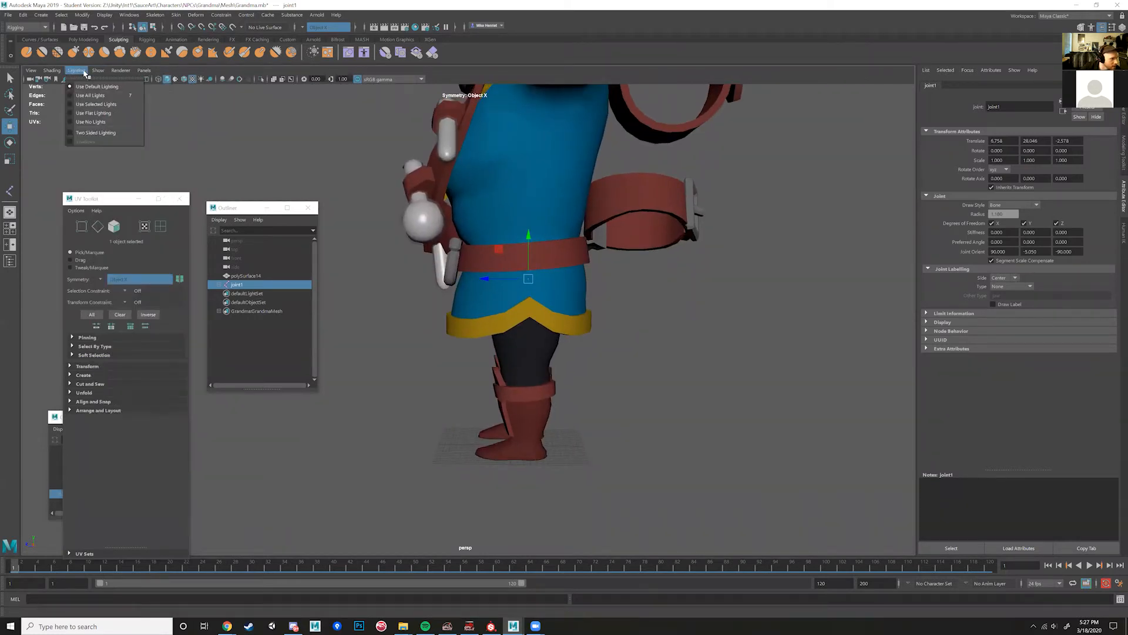
{"action": "mouse_move", "coordinate": [46, 71]}
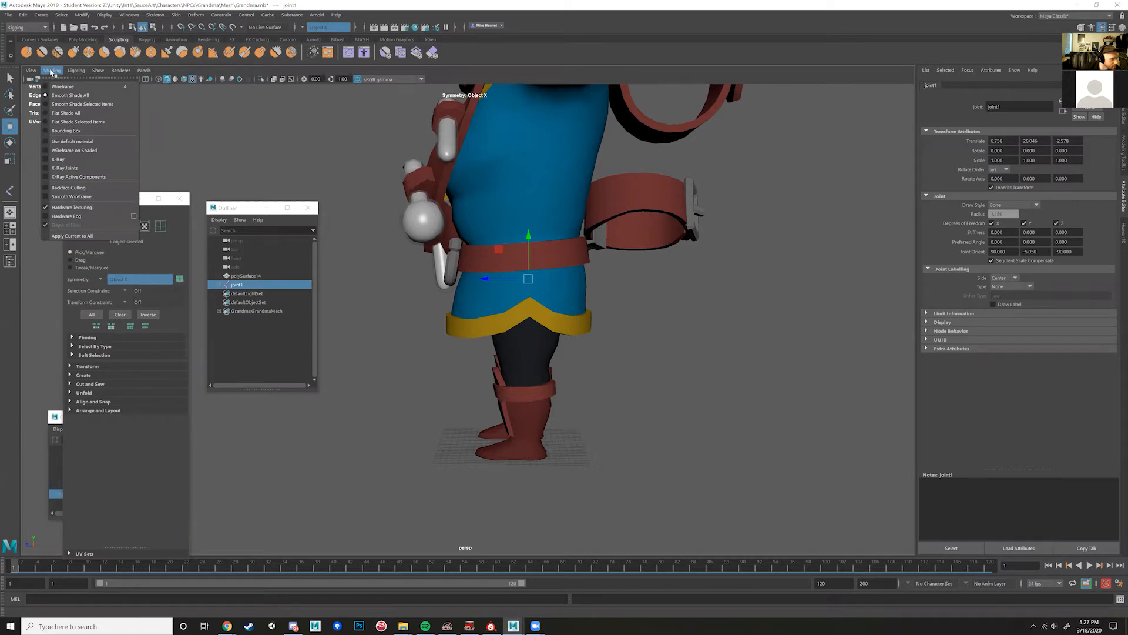
{"action": "left_click", "coordinate": [68, 169]}
{"action": "left_click_drag", "start_coordinate": [580, 337], "coordinate": [534, 349], "text": "alt"}
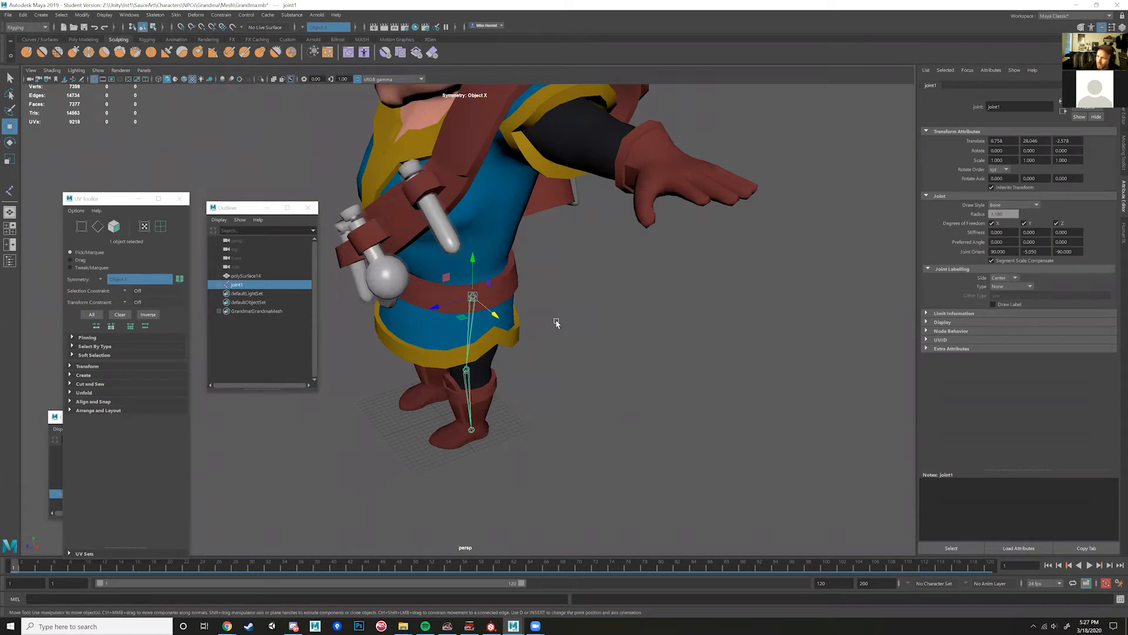
Step: Create a NURBS circle, scale it to ring the hips, and snap it to the leg chain's hip joint
{"action": "left_click", "coordinate": [41, 15]}
{"action": "mouse_move", "coordinate": [112, 57]}
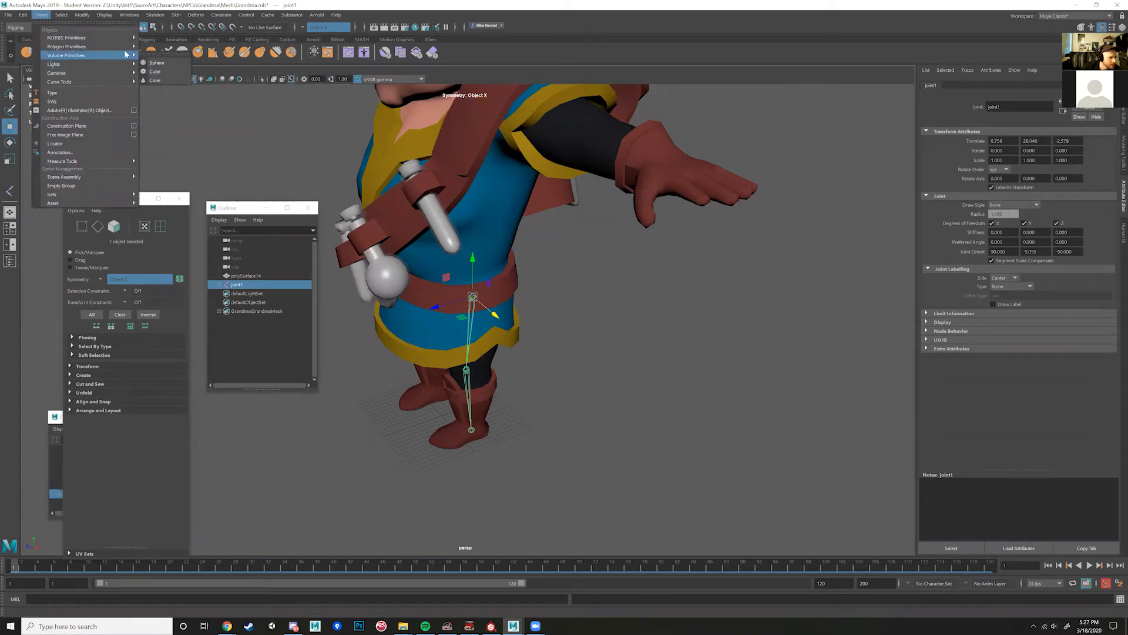
{"action": "mouse_move", "coordinate": [88, 38]}
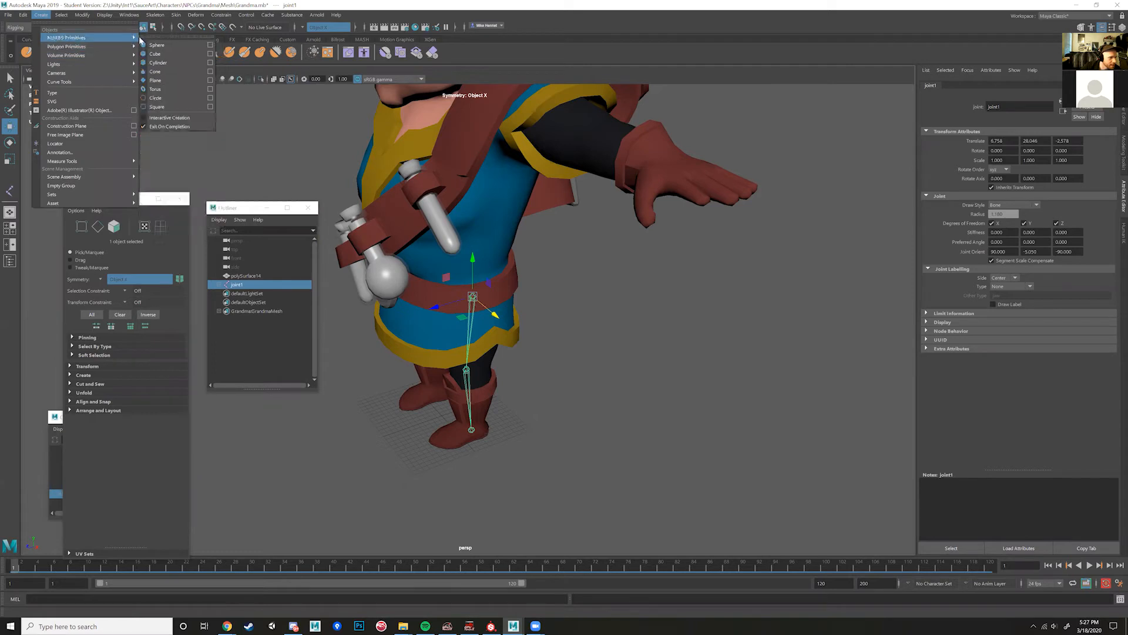
{"action": "left_click", "coordinate": [162, 91]}
{"action": "left_click_drag", "start_coordinate": [536, 388], "coordinate": [510, 263], "text": "alt"}
{"action": "key", "text": "r"}
{"action": "key", "text": "w"}
{"action": "left_click_drag", "start_coordinate": [584, 335], "coordinate": [554, 370], "text": "alt"}
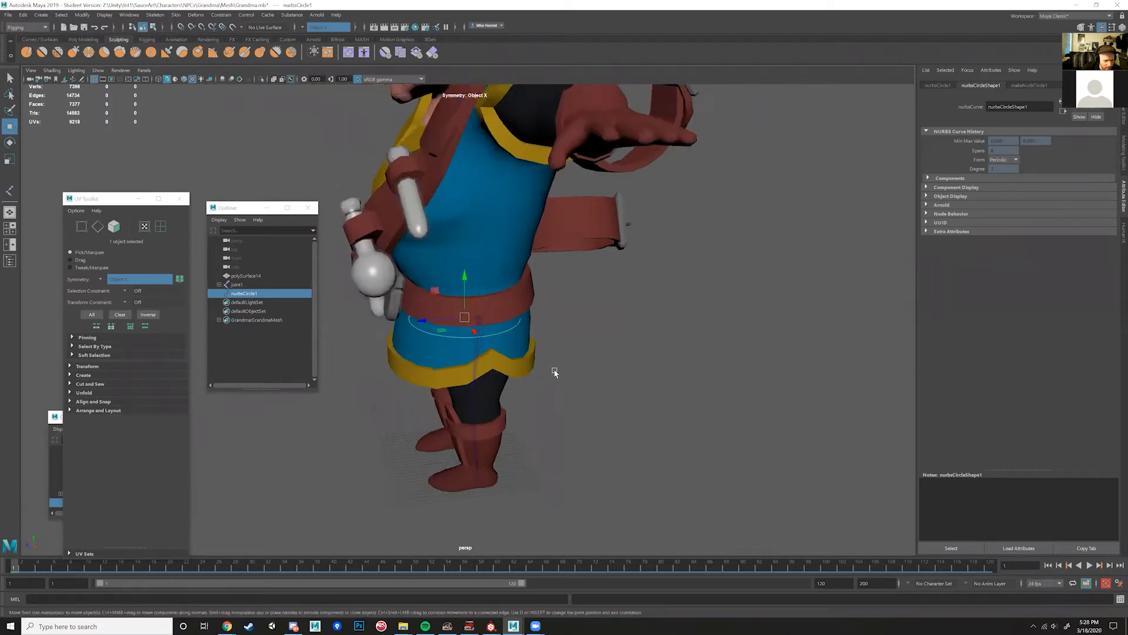
{"action": "scroll", "coordinate": [554, 370], "scroll_direction": "up", "scroll_amount": 5}
{"action": "key", "text": "v"}
{"action": "left_click_drag", "start_coordinate": [455, 317], "coordinate": [573, 377]}
{"action": "scroll", "coordinate": [543, 376], "scroll_direction": "down", "scroll_amount": 5}
Step: Duplicate the hip circle and snap the copy to the knee joint
{"action": "key", "text": "ctrl+d"}
{"action": "key", "text": "v"}
{"action": "left_click_drag", "start_coordinate": [624, 319], "coordinate": [492, 382]}
{"action": "left_click_drag", "start_coordinate": [565, 406], "coordinate": [509, 400], "text": "alt"}
{"action": "middle_click_drag", "start_coordinate": [509, 400], "coordinate": [523, 347], "text": "alt"}
{"action": "scroll", "coordinate": [527, 334], "scroll_direction": "up", "scroll_amount": 2}
{"action": "right_click_drag", "start_coordinate": [527, 334], "coordinate": [526, 380], "text": "alt"}
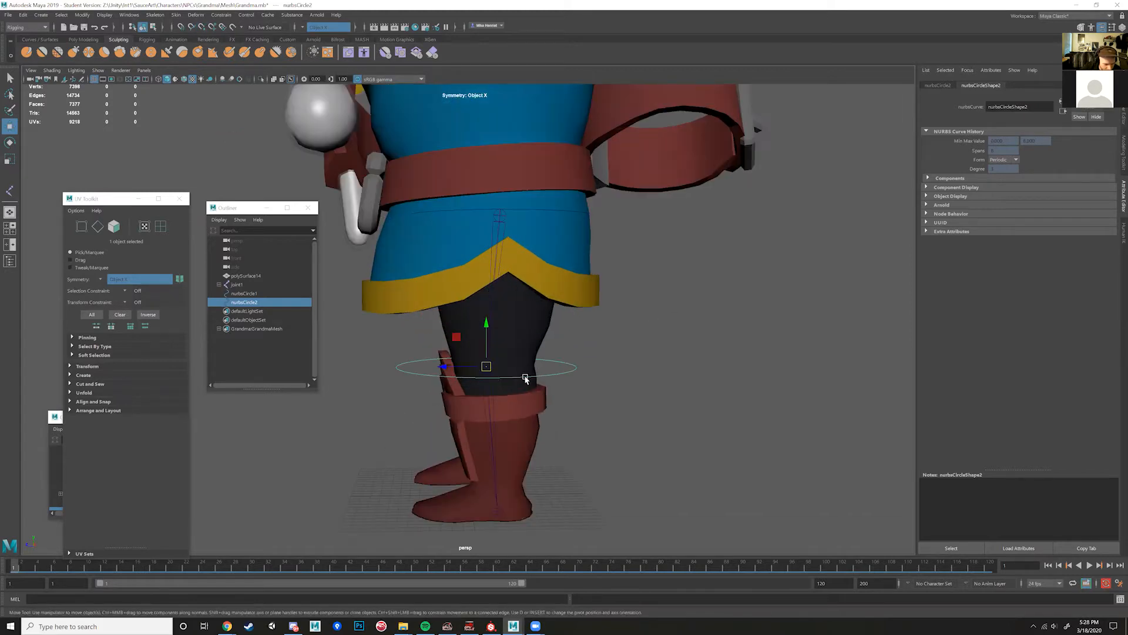
{"action": "left_click_drag", "start_coordinate": [527, 380], "coordinate": [527, 390], "text": "alt"}
{"action": "middle_click_drag", "start_coordinate": [527, 391], "coordinate": [523, 350], "text": "alt"}
{"action": "left_click_drag", "start_coordinate": [524, 351], "coordinate": [525, 361], "text": "alt"}
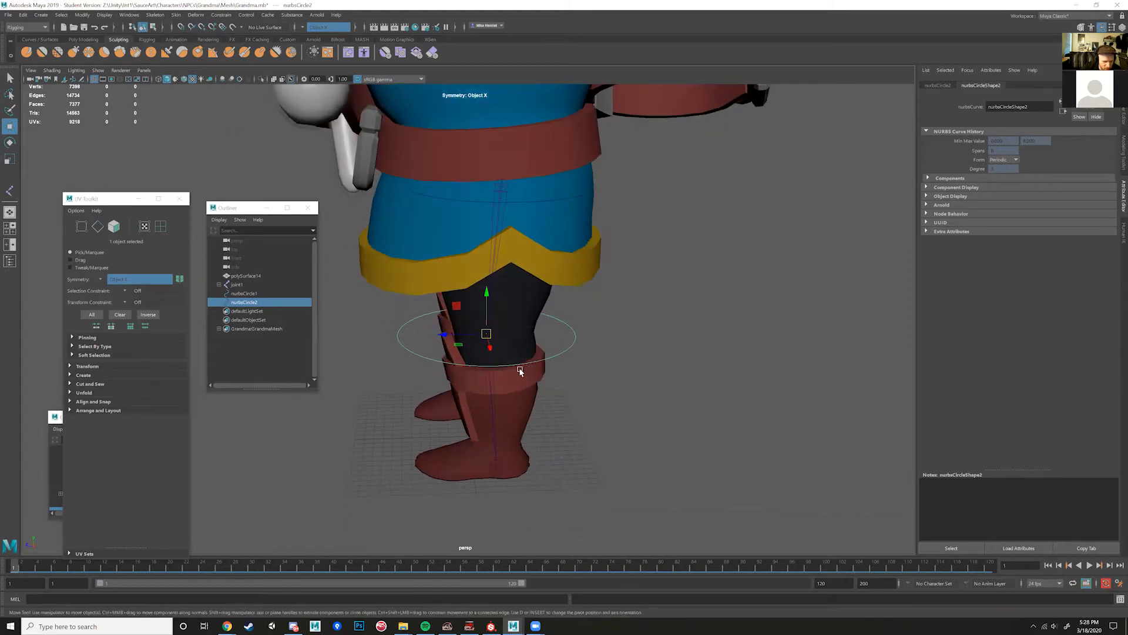
Step: Duplicate the knee circle and snap the copy to the ankle joint
{"action": "key", "text": "ctrl+d"}
{"action": "key", "text": "v"}
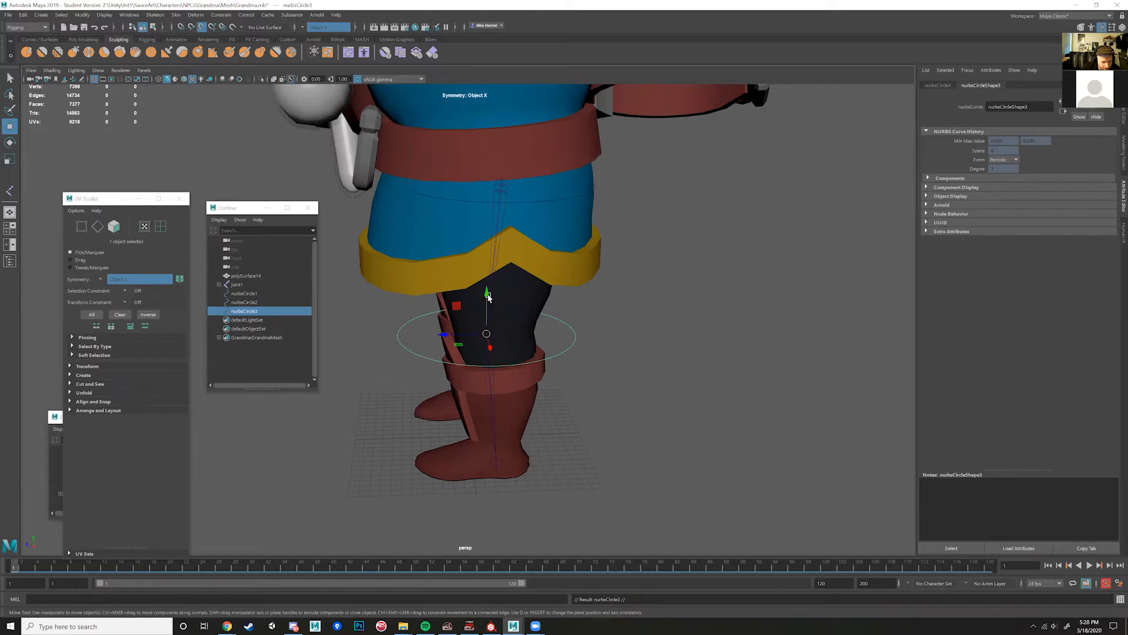
{"action": "left_click_drag", "start_coordinate": [486, 334], "coordinate": [577, 426]}
{"action": "scroll", "coordinate": [499, 459], "scroll_direction": "down", "scroll_amount": 3}
{"action": "middle_click_drag", "start_coordinate": [538, 419], "coordinate": [547, 467], "text": "alt"}
{"action": "left_click_drag", "start_coordinate": [547, 467], "coordinate": [523, 475], "text": "alt"}
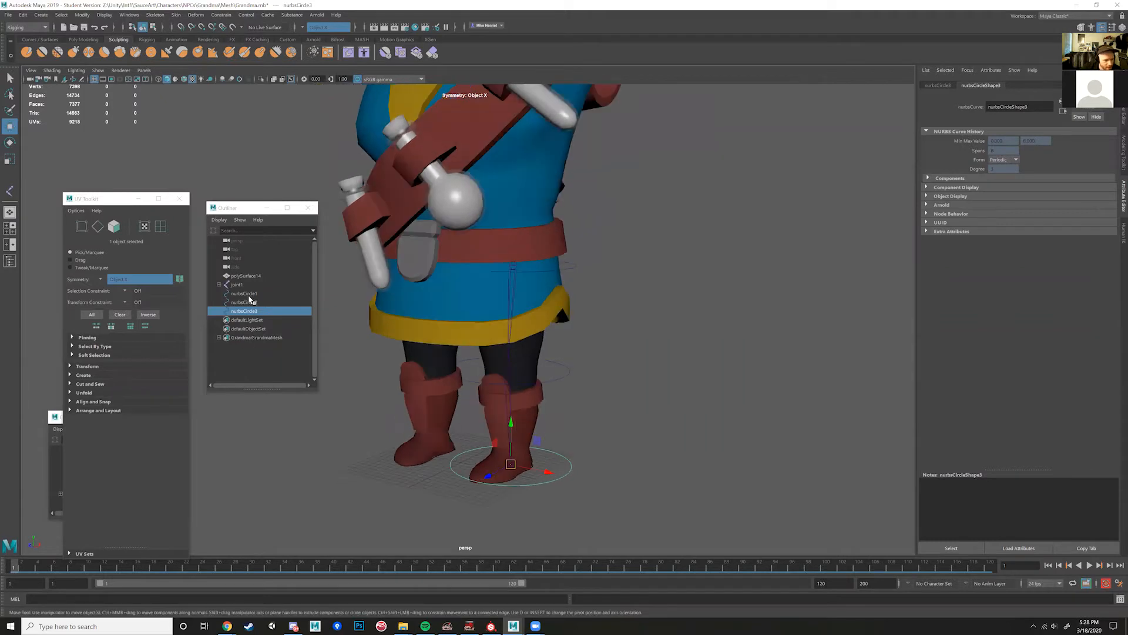
Step: Expand the joint hierarchy in the Outliner and parent the ankle circle nurbsCircle3 under the knee circle nurbsCircle2
{"action": "left_click", "coordinate": [219, 285]}
{"action": "left_click", "coordinate": [227, 293]}
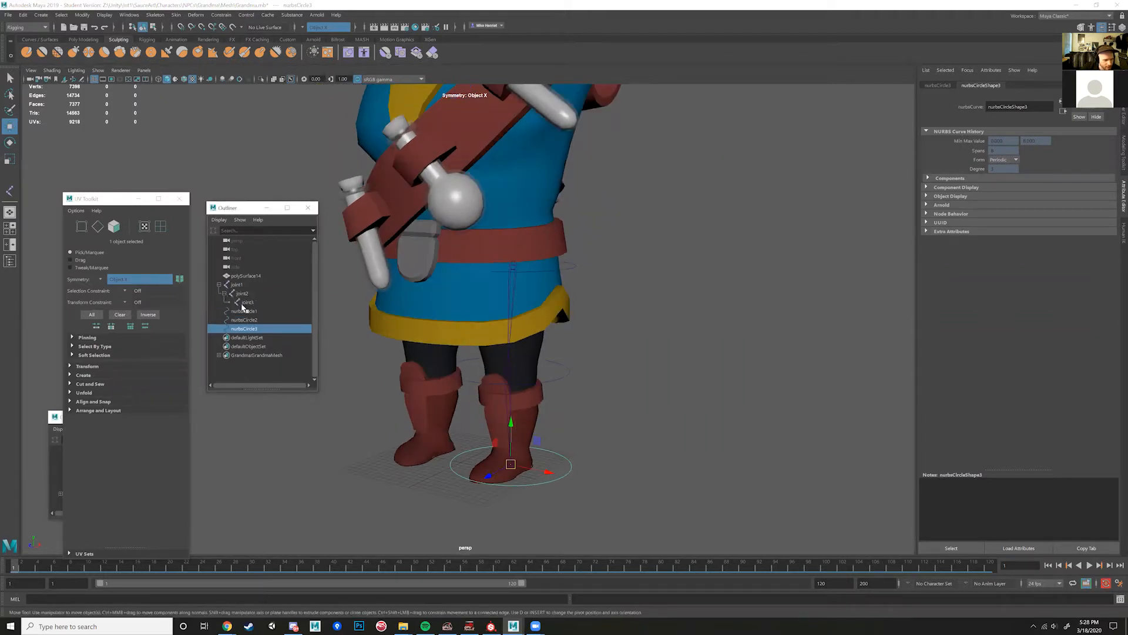
{"action": "left_click", "coordinate": [243, 294]}
{"action": "left_click", "coordinate": [244, 328]}
{"action": "left_click_drag", "start_coordinate": [479, 369], "coordinate": [435, 403], "text": "alt"}
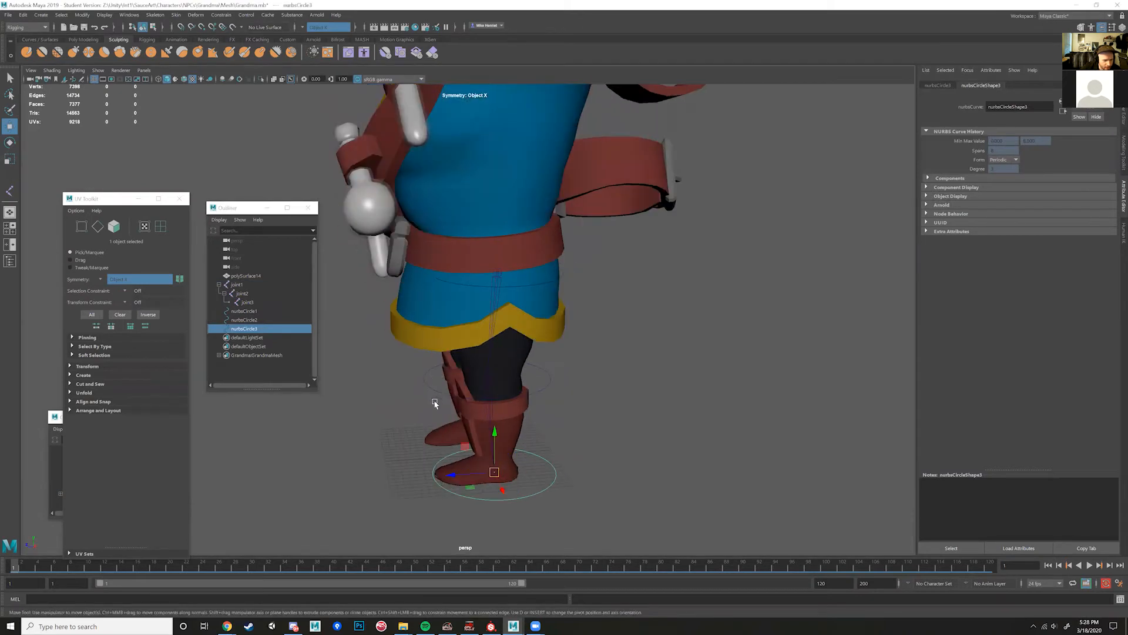
{"action": "left_click", "coordinate": [249, 321], "text": "ctrl"}
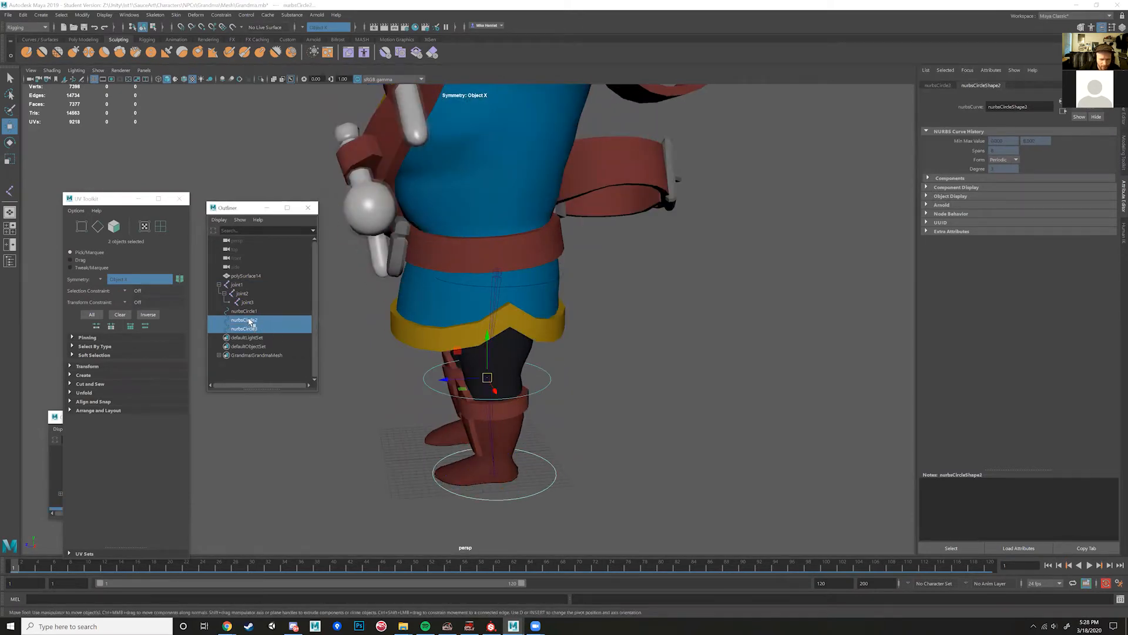
{"action": "key", "text": "shift+p"}
{"action": "key", "text": "p"}
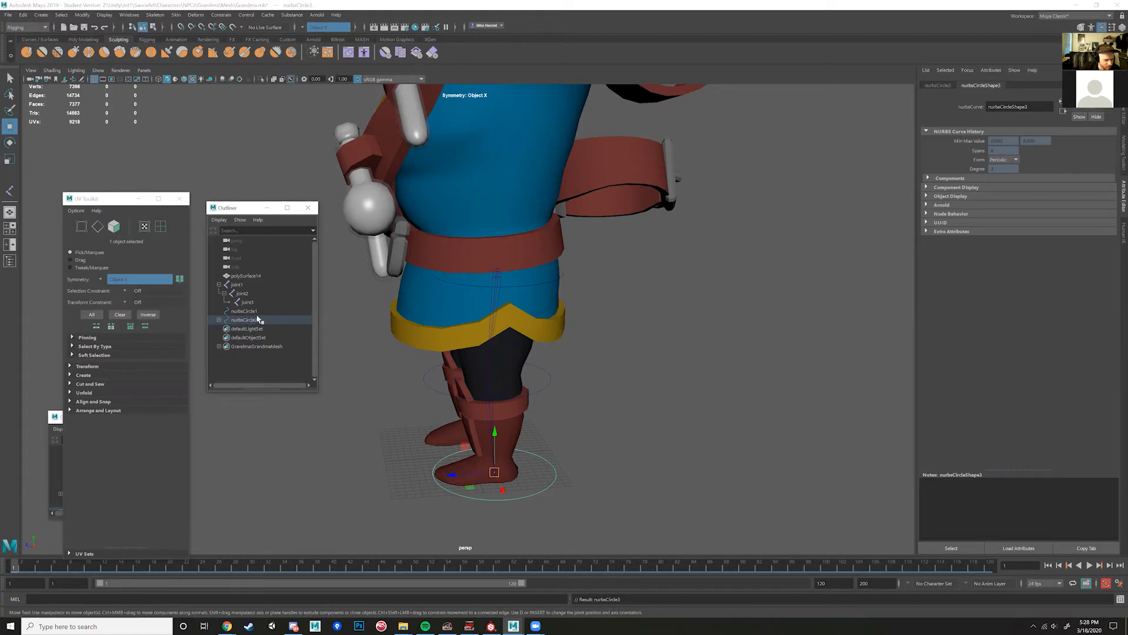
Step: Parent the knee circle nurbsCircle2 under the hip circle nurbsCircle1 and expand the circle hierarchy
{"action": "left_click", "coordinate": [251, 320]}
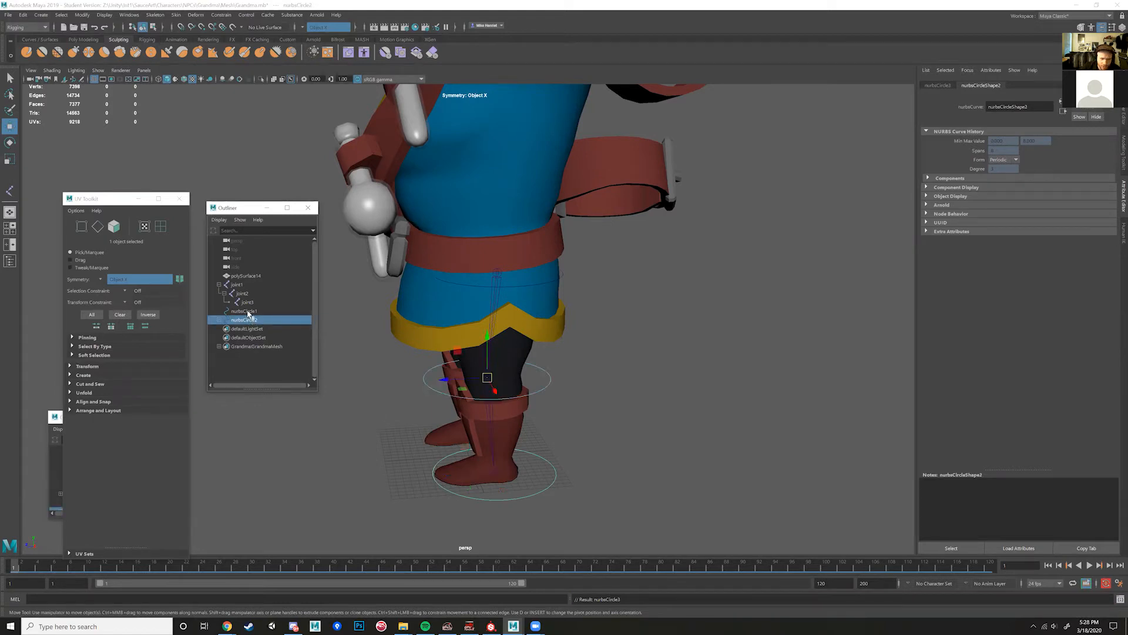
{"action": "left_click", "coordinate": [246, 310], "text": "ctrl"}
{"action": "key", "text": "p"}
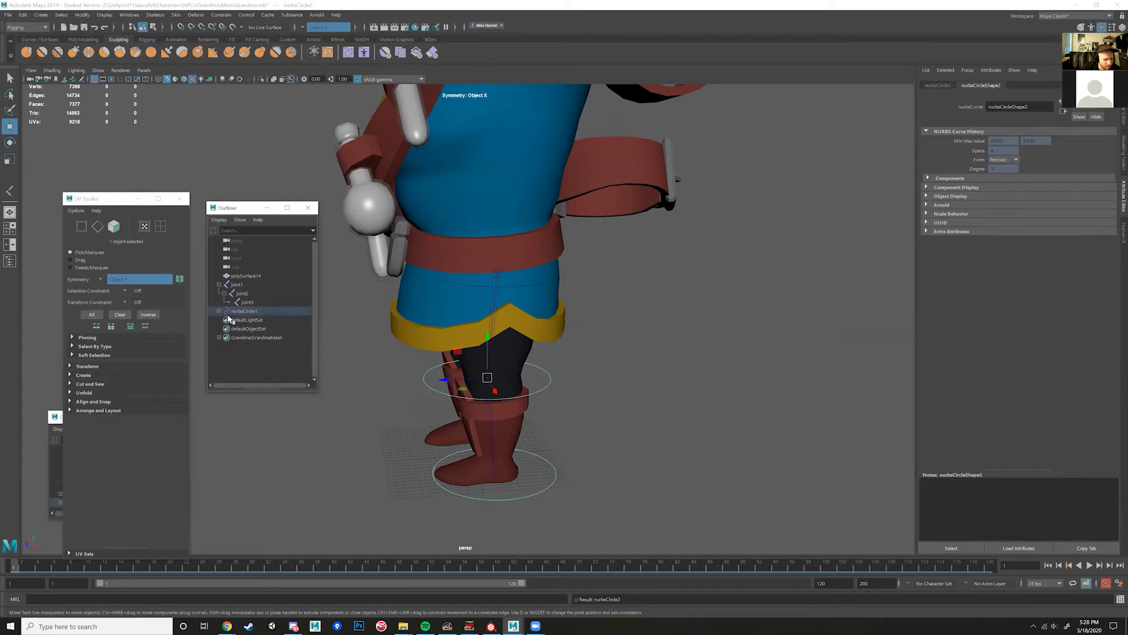
{"action": "left_click", "coordinate": [227, 321]}
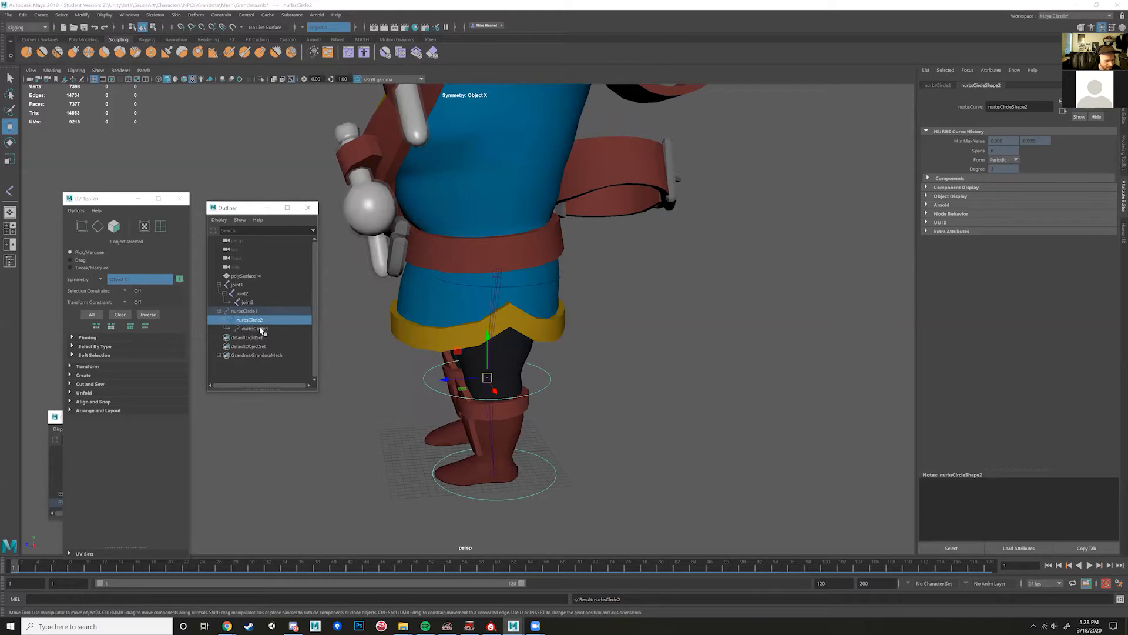
{"action": "left_click", "coordinate": [253, 311]}
Step: Test the circle hierarchy by rotating the hip circle, and undo the rotation
{"action": "left_click_drag", "start_coordinate": [570, 368], "coordinate": [529, 358], "text": "alt"}
{"action": "right_click_drag", "start_coordinate": [529, 358], "coordinate": [403, 332], "text": "alt"}
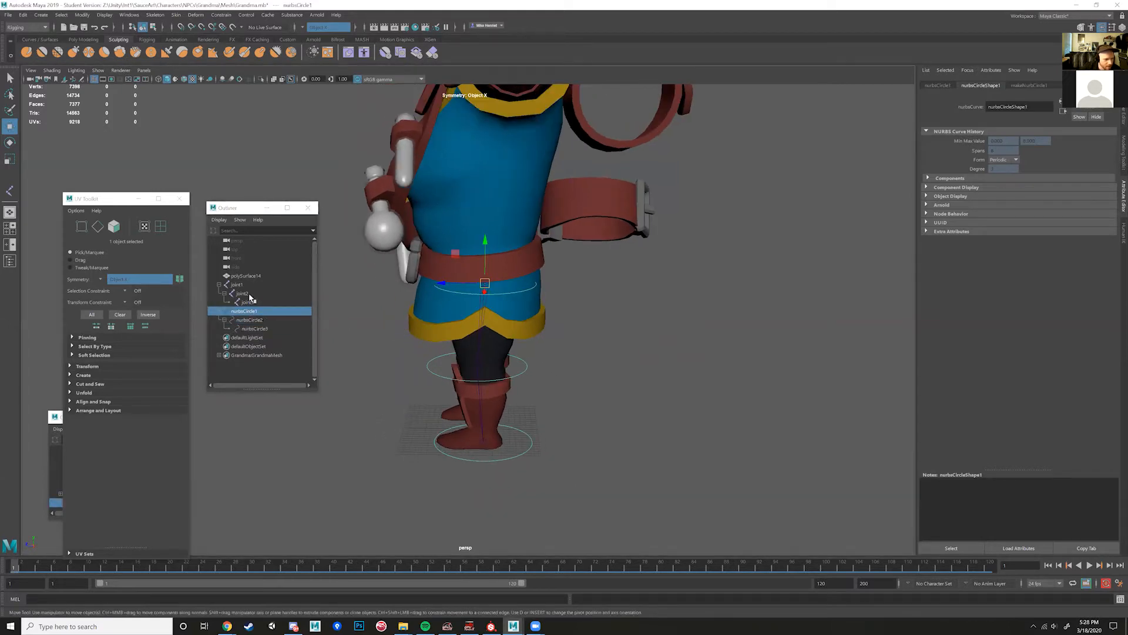
{"action": "left_click_drag", "start_coordinate": [538, 346], "coordinate": [514, 342], "text": "alt"}
{"action": "key", "text": "e"}
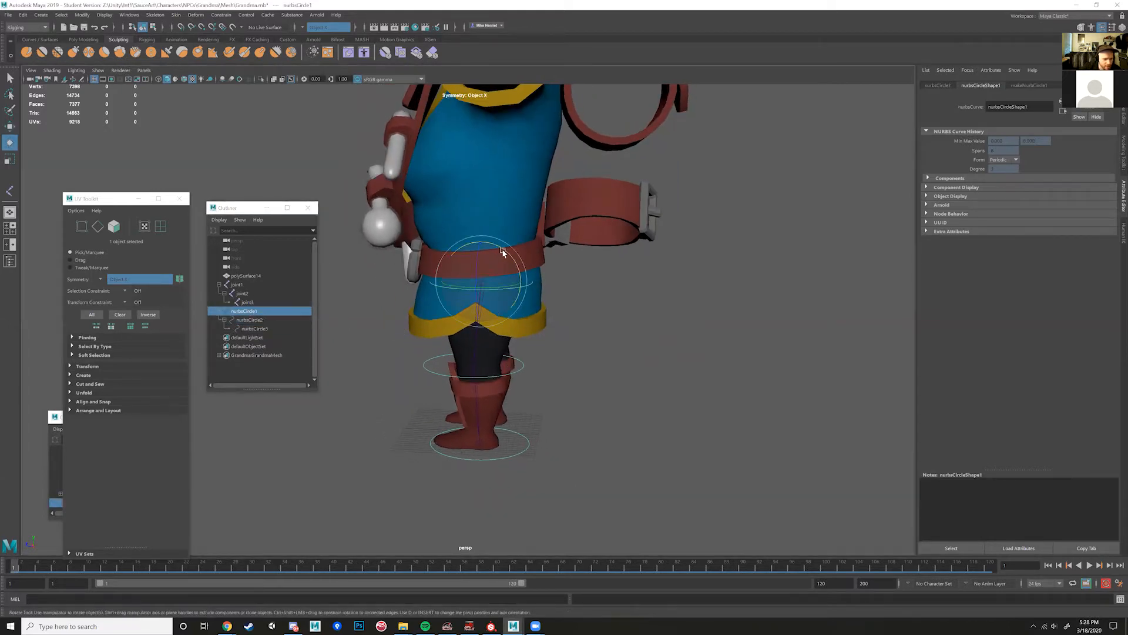
{"action": "left_click_drag", "start_coordinate": [504, 249], "coordinate": [456, 217]}
{"action": "key", "text": "ctrl+z"}
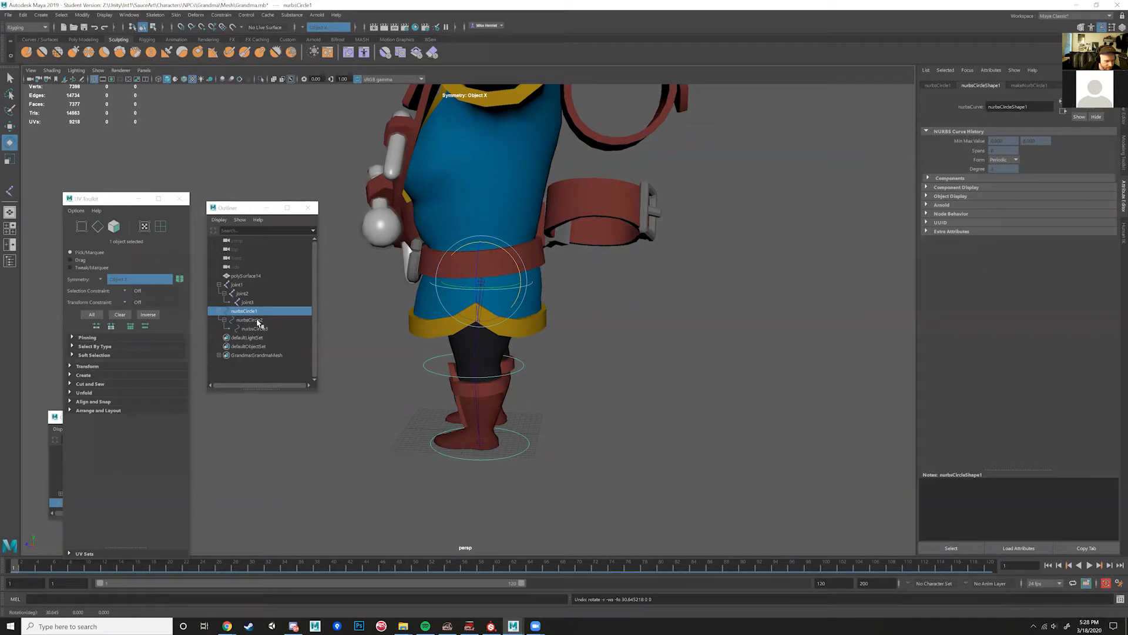
{"action": "left_click", "coordinate": [261, 320]}
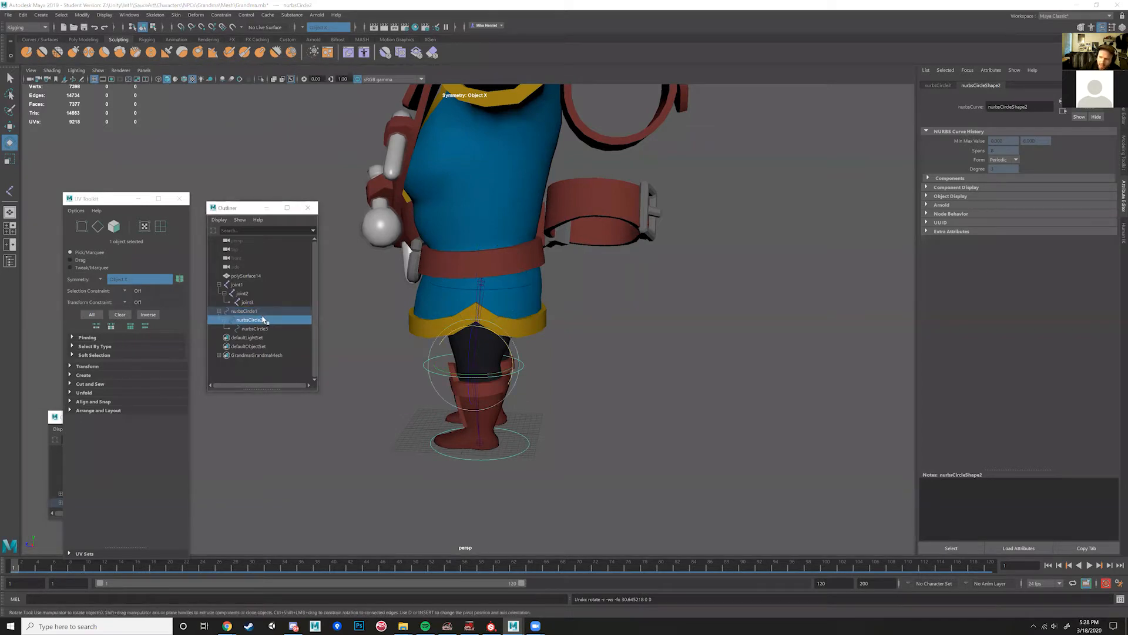
{"action": "mouse_move", "coordinate": [385, 346]}
{"action": "left_mouse_down", "text": "alt"}
{"action": "mouse_move", "coordinate": [418, 345]}
{"action": "mouse_move", "coordinate": [402, 348]}
{"action": "left_mouse_up", "text": "alt"}
{"action": "left_click_drag", "start_coordinate": [577, 325], "coordinate": [547, 283], "text": "alt"}
{"action": "left_click", "coordinate": [547, 283]}
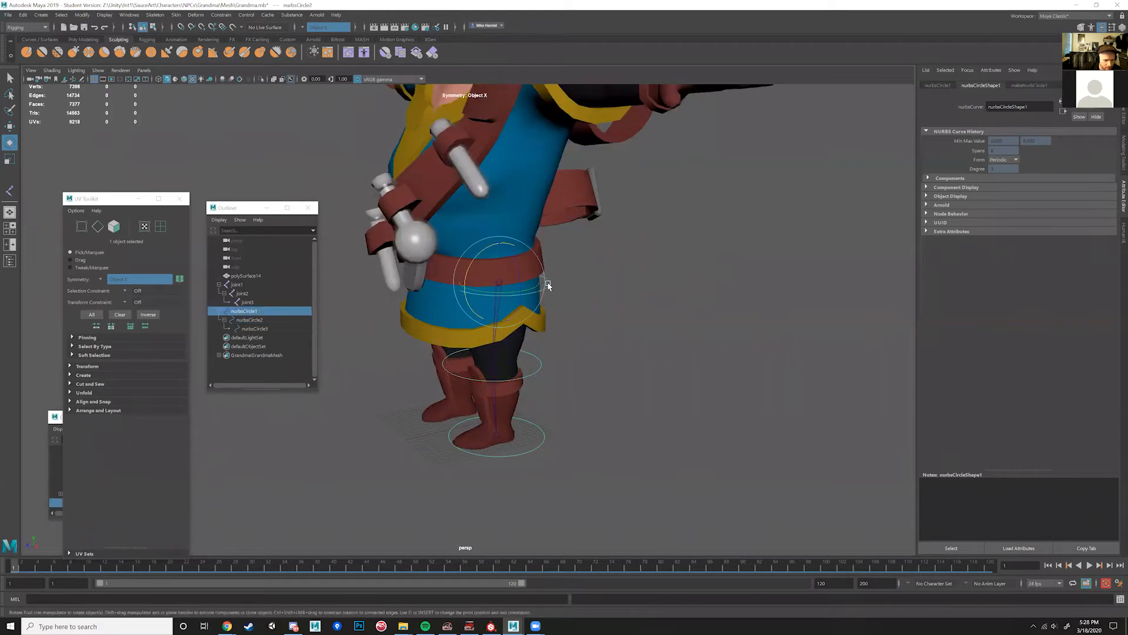
{"action": "key", "text": "w"}
{"action": "left_click", "coordinate": [498, 325], "text": "shift"}
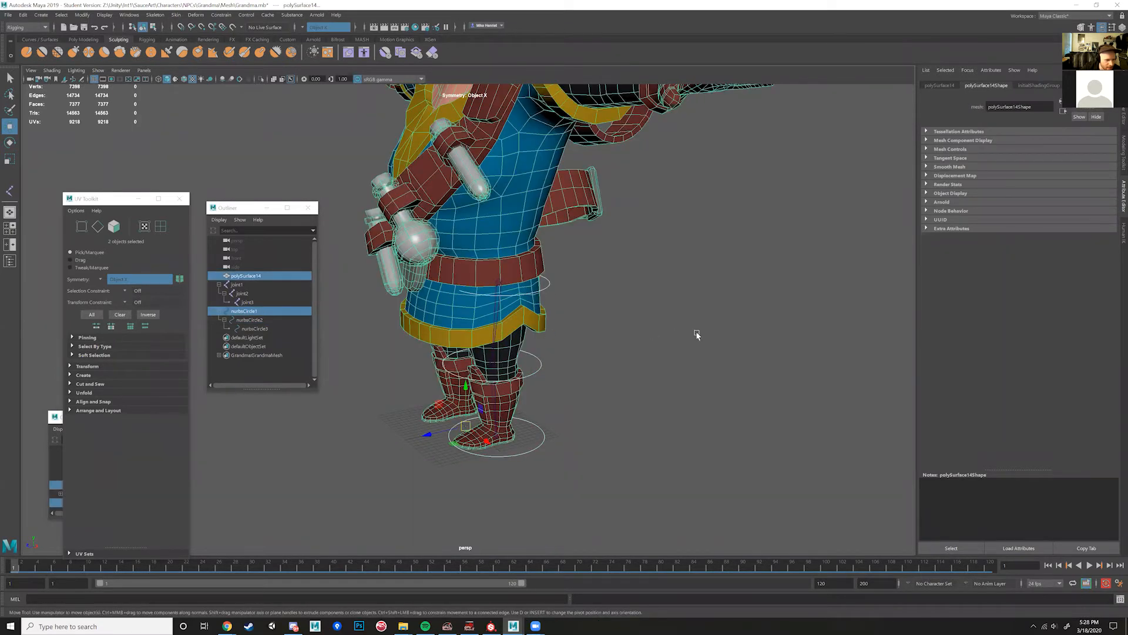
{"action": "left_click_drag", "start_coordinate": [651, 325], "coordinate": [650, 318], "text": "alt"}
{"action": "key", "text": "ctrl+z"}
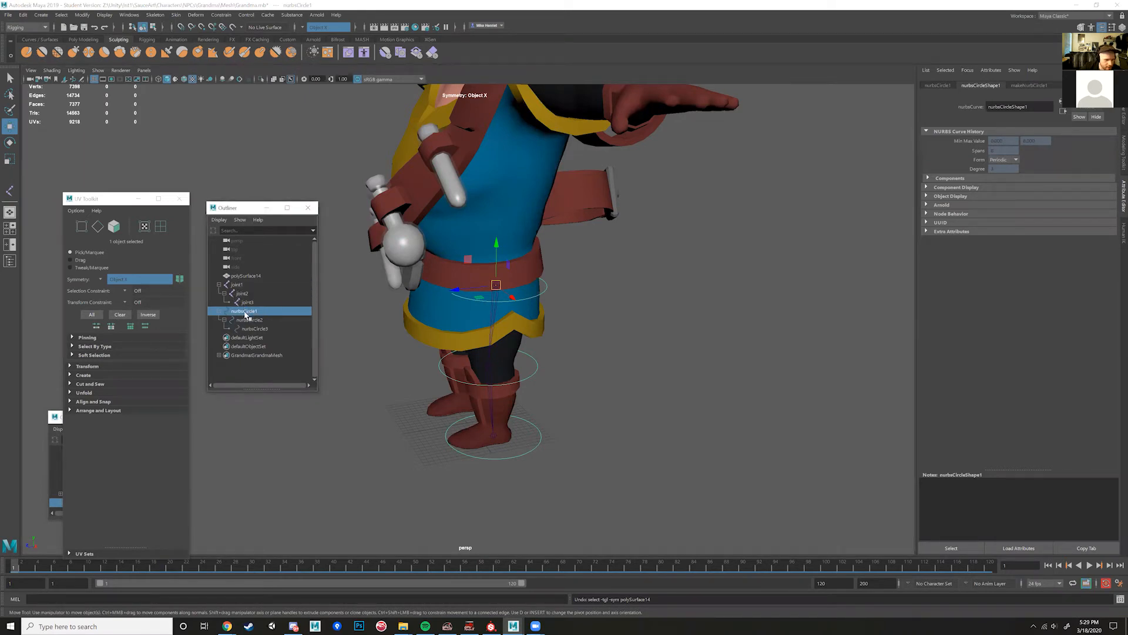
Step: Apply a parent constraint from the hip circle nurbsCircle1 to the hip joint joint1
{"action": "left_click", "coordinate": [253, 312]}
{"action": "left_click", "coordinate": [237, 285], "text": "ctrl"}
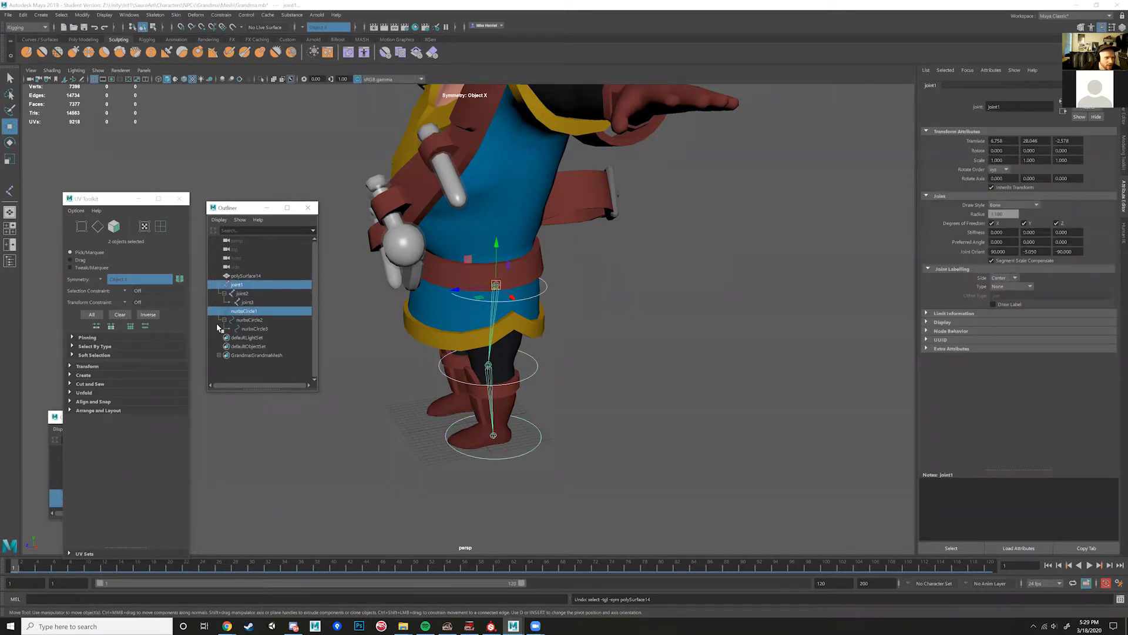
{"action": "left_click", "coordinate": [227, 15]}
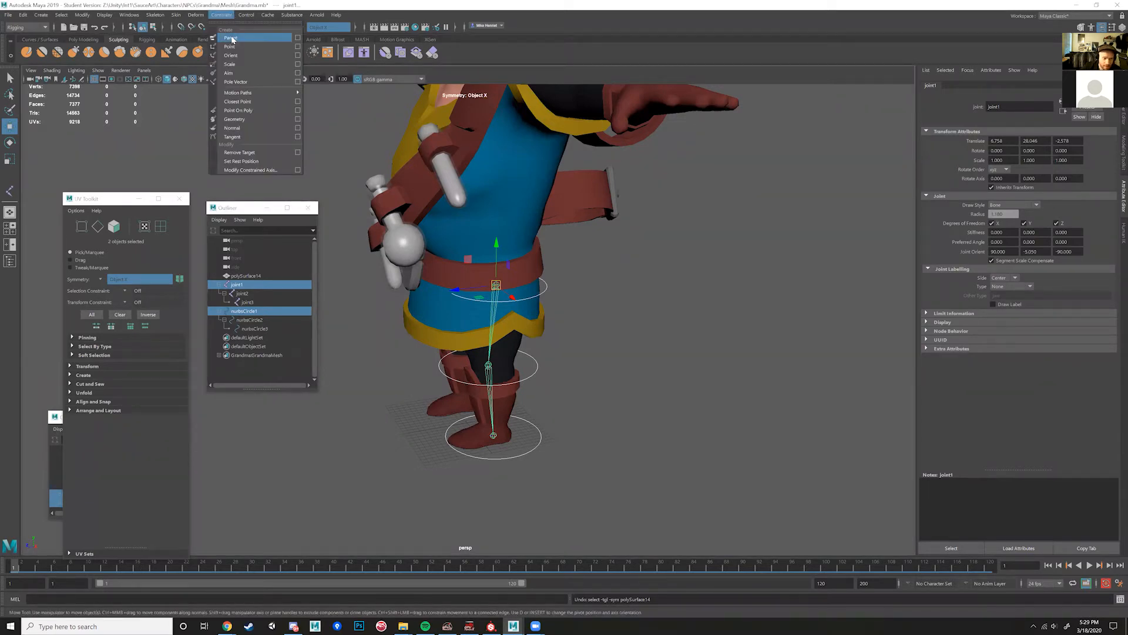
{"action": "left_click", "coordinate": [231, 38]}
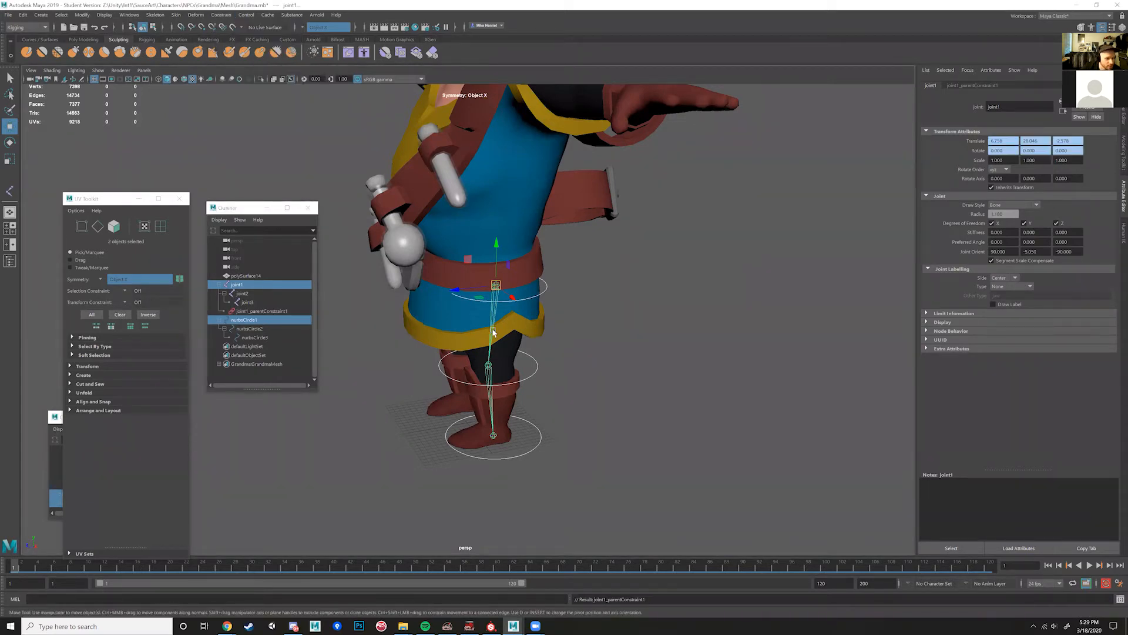
Step: Test the hip constraint by moving the hip circle away from the body twice, undoing each move
{"action": "left_click", "coordinate": [546, 288]}
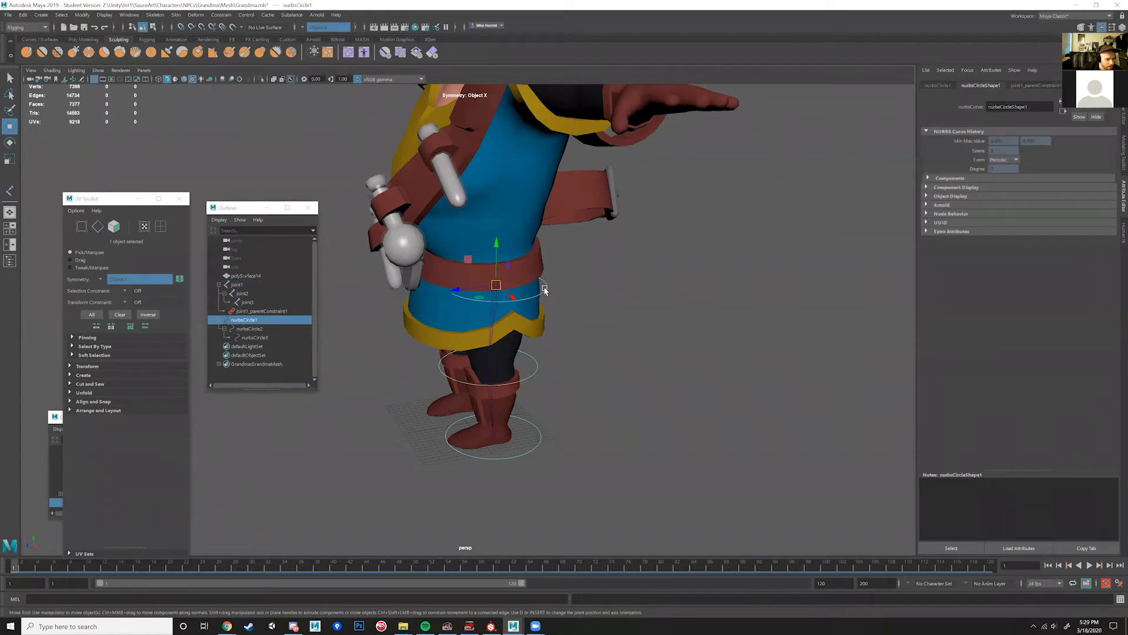
{"action": "left_click_drag", "start_coordinate": [469, 259], "coordinate": [542, 241]}
{"action": "key", "text": "ctrl+z"}
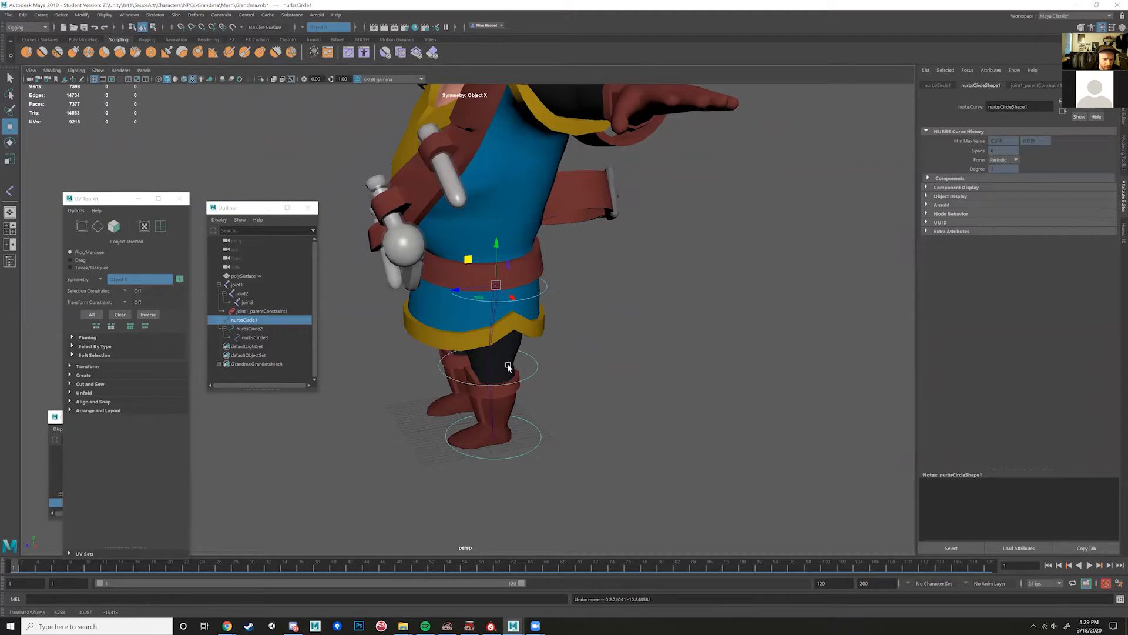
{"action": "scroll", "coordinate": [507, 366], "scroll_direction": "up", "scroll_amount": 4}
{"action": "left_click_drag", "start_coordinate": [511, 280], "coordinate": [693, 266]}
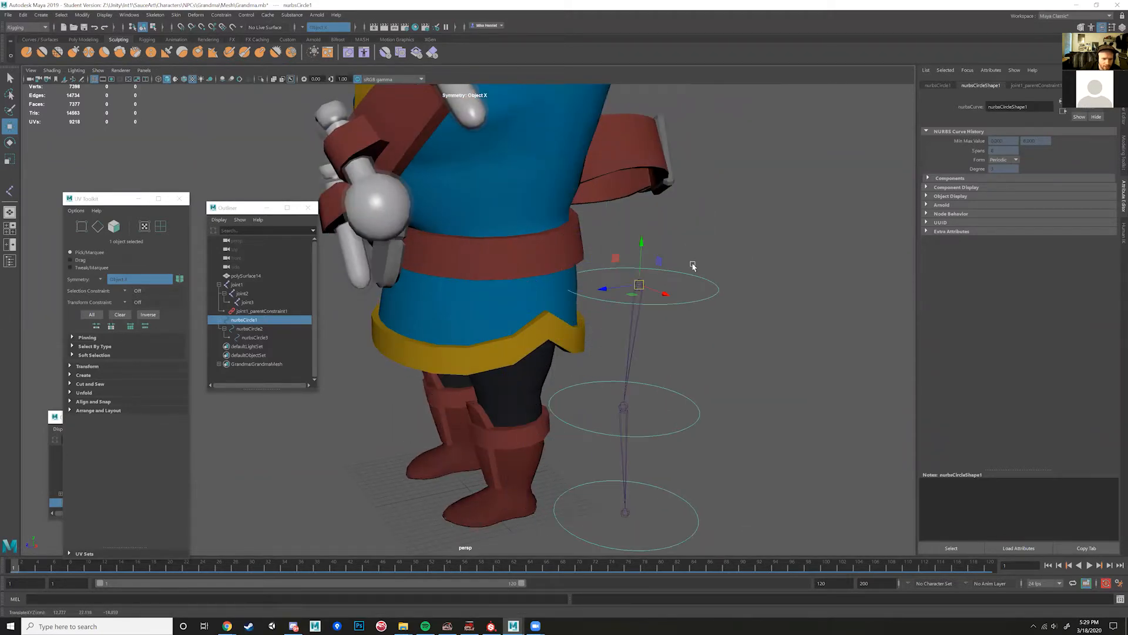
{"action": "key", "text": "ctrl+z"}
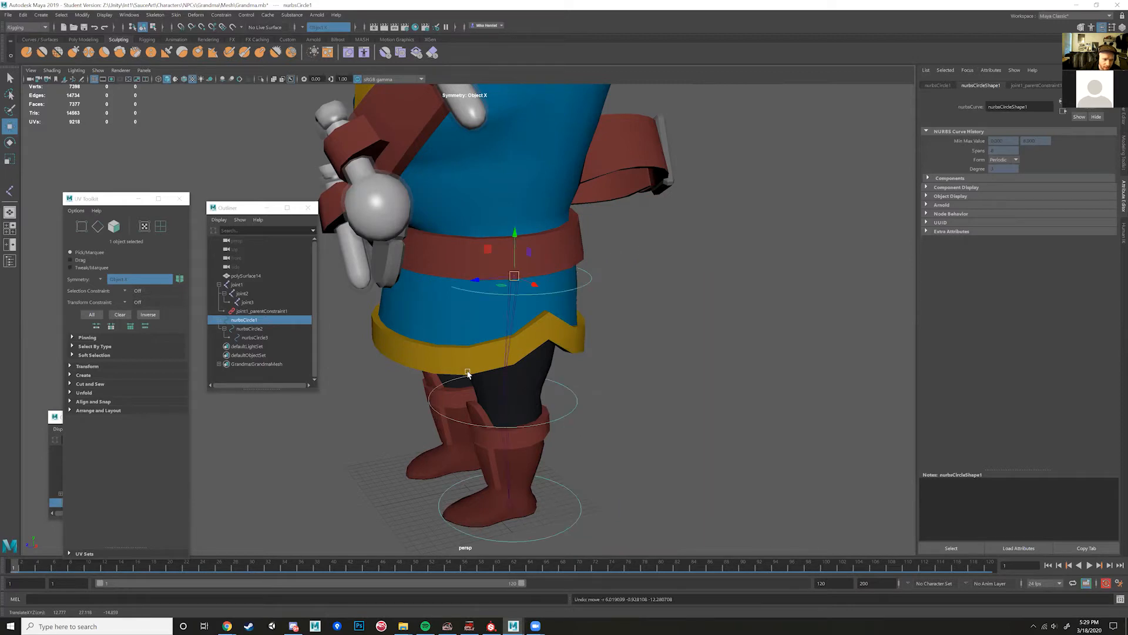
Step: Apply a parent constraint from the knee circle nurbsCircle2 to the knee joint joint2
{"action": "left_click", "coordinate": [249, 329]}
{"action": "left_click", "coordinate": [264, 294], "text": "ctrl"}
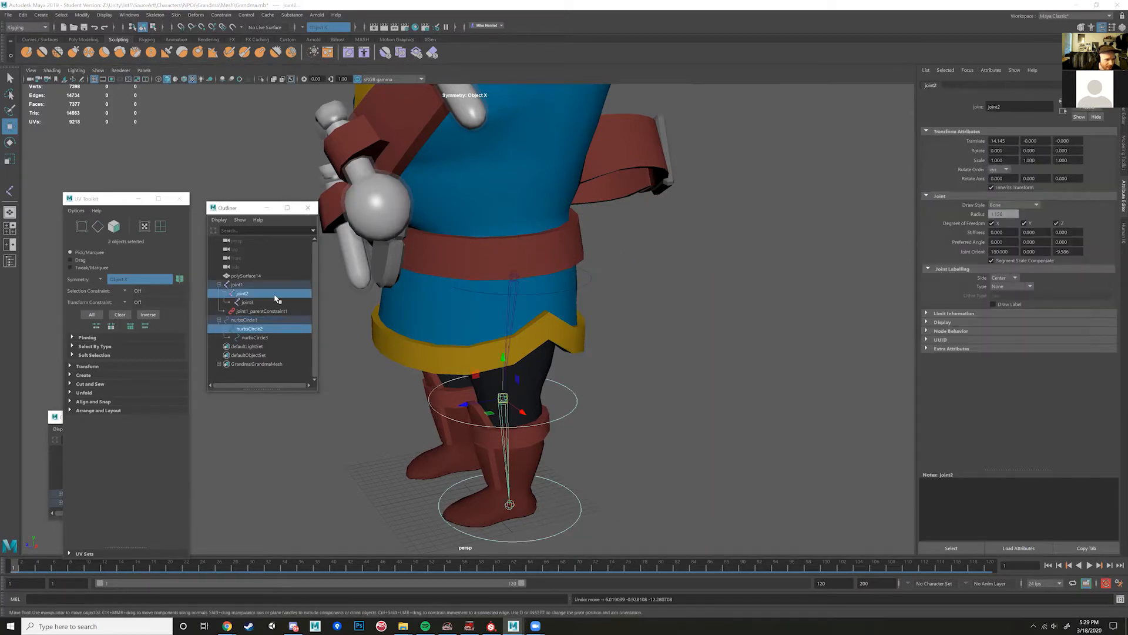
{"action": "left_click", "coordinate": [224, 15]}
{"action": "left_click", "coordinate": [236, 38]}
Step: Apply a parent constraint from the ankle circle nurbsCircle3 to the ankle joint joint3
{"action": "left_click", "coordinate": [254, 346]}
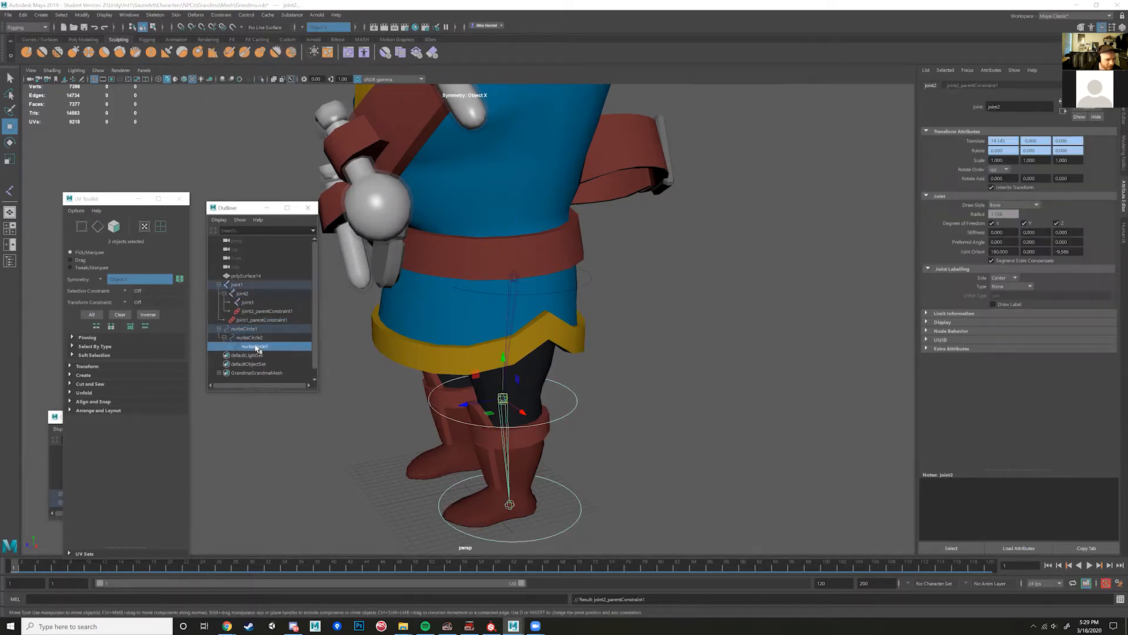
{"action": "left_click", "coordinate": [247, 302], "text": "ctrl"}
{"action": "left_click", "coordinate": [220, 15]}
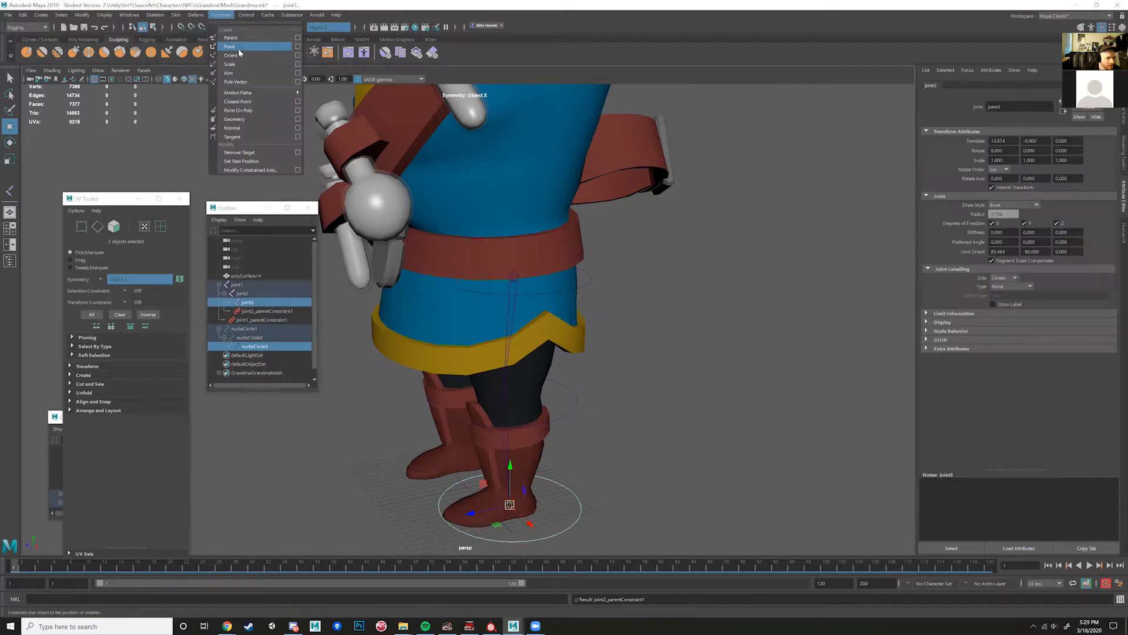
{"action": "left_click", "coordinate": [235, 38]}
Step: Test the leg controls by rotating the hip, knee and ankle circles, and undo all the rotations
{"action": "left_click", "coordinate": [588, 285]}
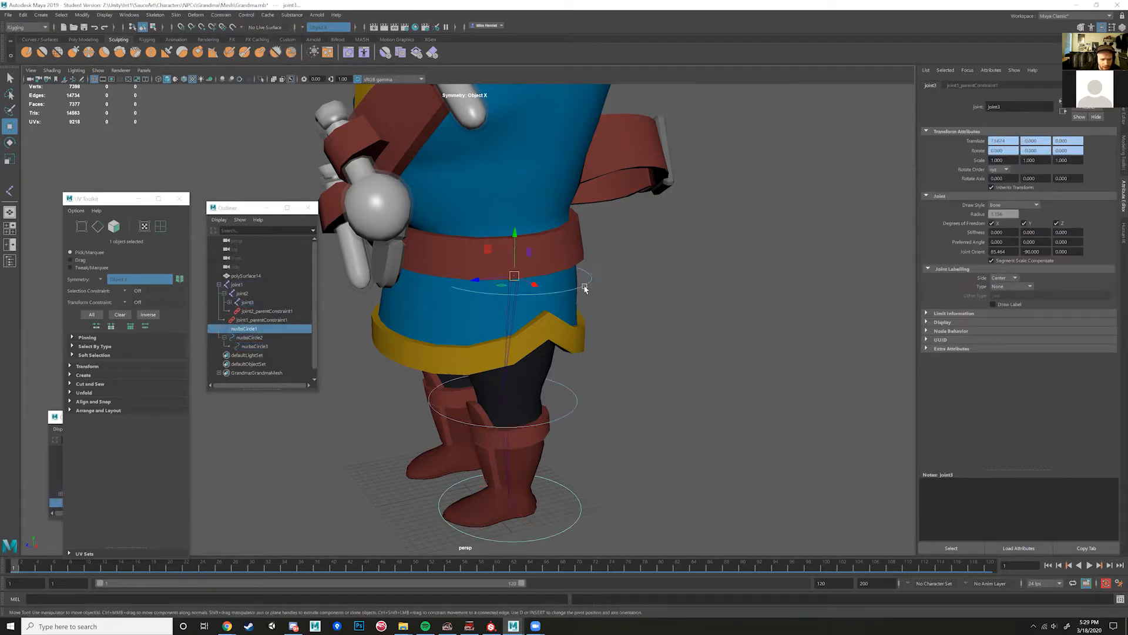
{"action": "key", "text": "e"}
{"action": "left_click_drag", "start_coordinate": [514, 249], "coordinate": [470, 276]}
{"action": "left_click", "coordinate": [607, 262]}
{"action": "left_click_drag", "start_coordinate": [578, 315], "coordinate": [608, 291]}
{"action": "left_click", "coordinate": [660, 241]}
{"action": "left_click_drag", "start_coordinate": [660, 241], "coordinate": [695, 230]}
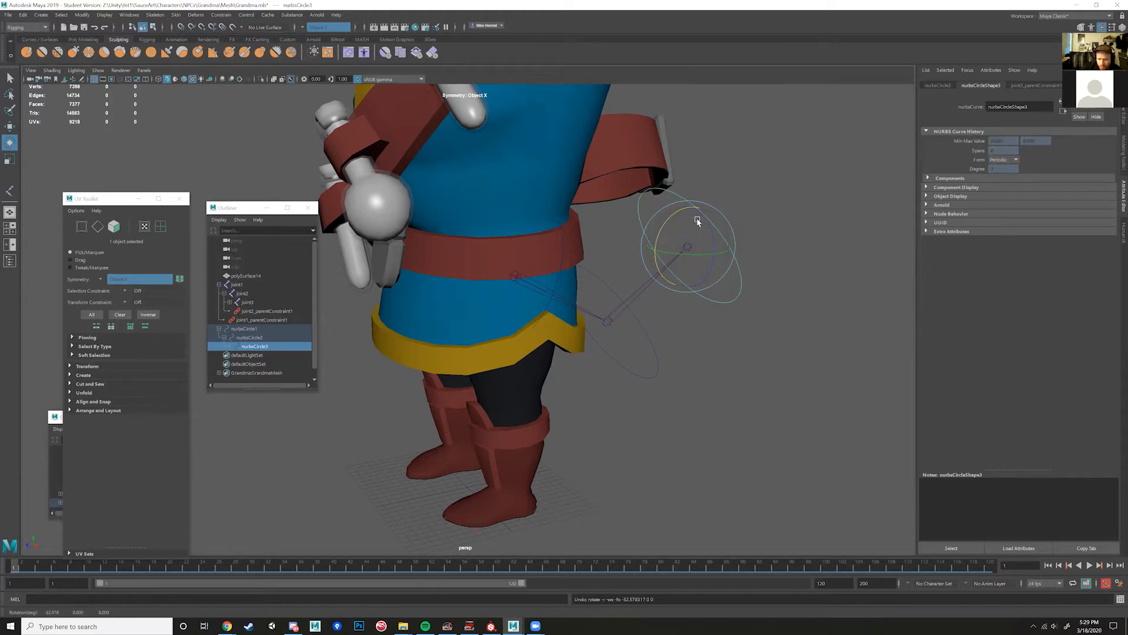
{"action": "key", "text": "ctrl+z"}
{"action": "key", "text": "ctrl+z"}
{"action": "key", "text": "ctrl+z"}
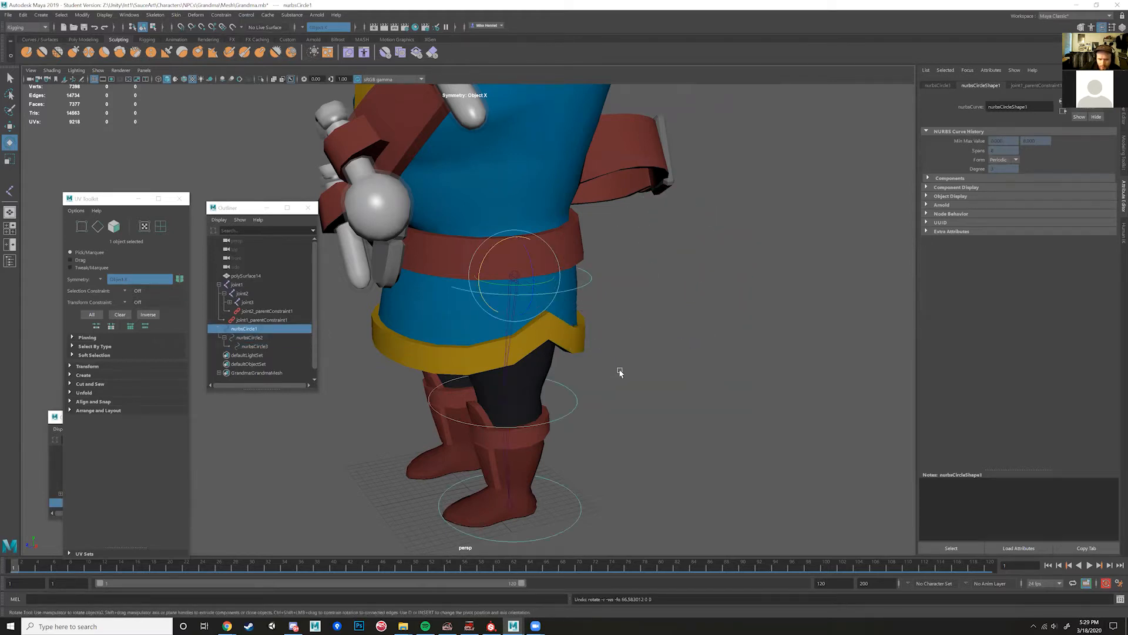
Step: Add the leg joint chain joint1 to a new display layer and set that layer to Reference
{"action": "left_click_drag", "start_coordinate": [620, 372], "coordinate": [597, 357], "text": "alt"}
{"action": "left_click", "coordinate": [494, 327]}
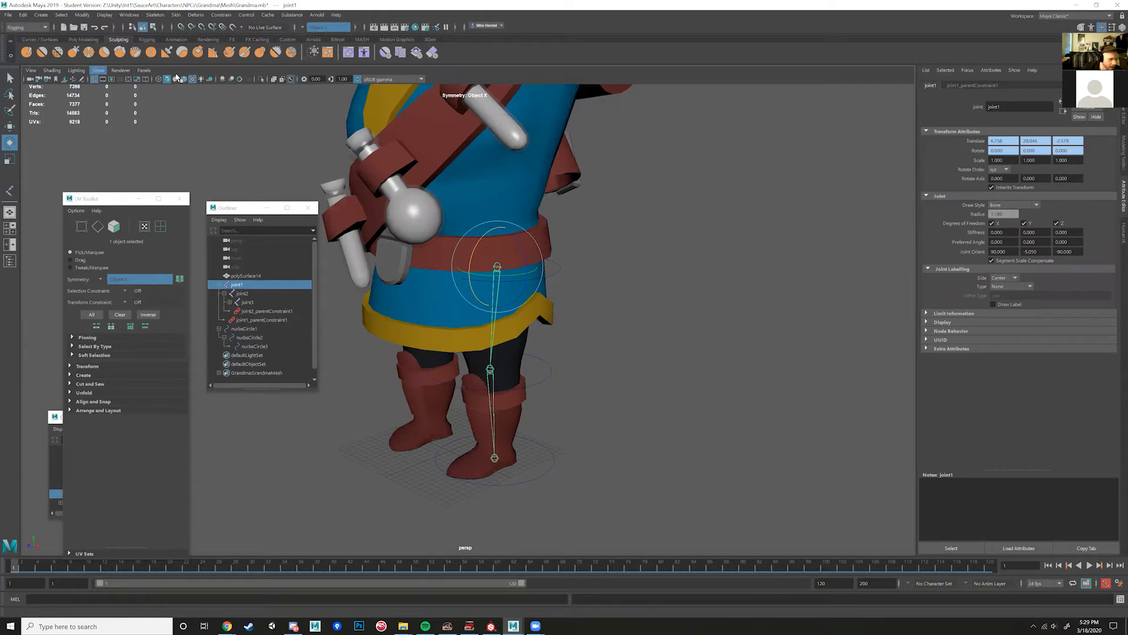
{"action": "left_click", "coordinate": [1123, 114]}
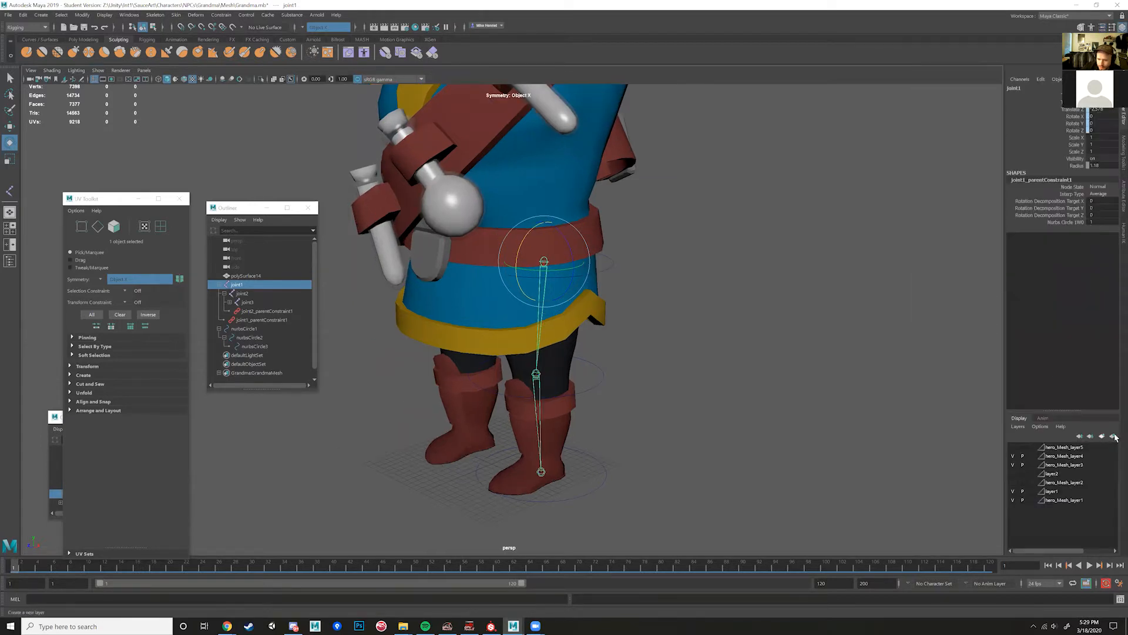
{"action": "left_click", "coordinate": [1113, 436]}
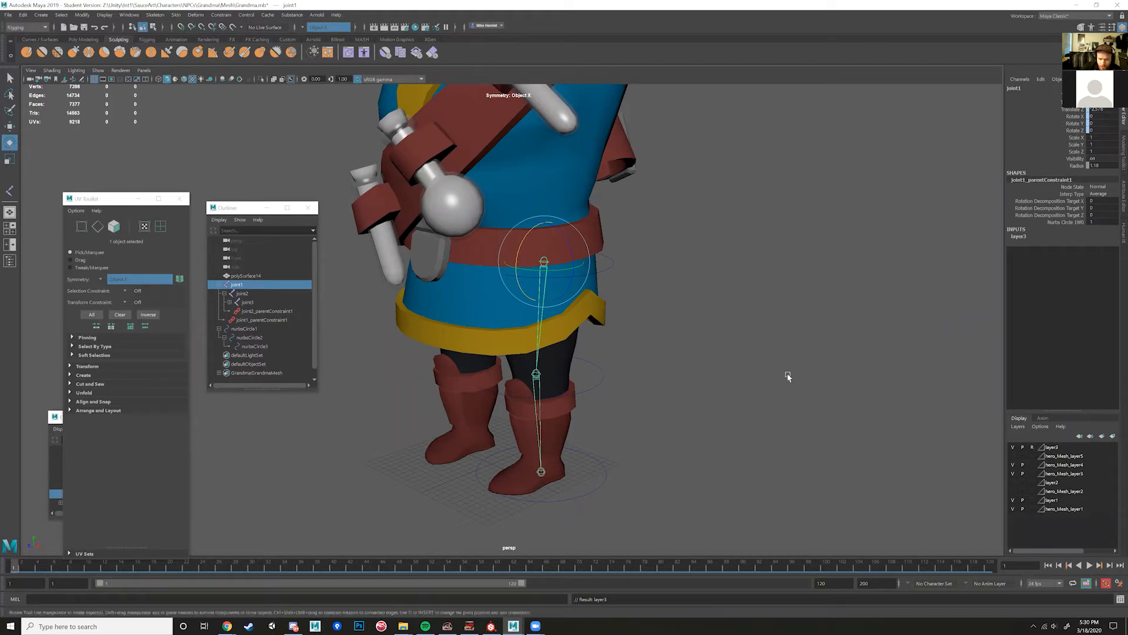
Step: Test the joint layer's selection lock by picking the hip circle and the leg joint on the character
{"action": "left_click", "coordinate": [788, 375]}
{"action": "left_click", "coordinate": [600, 259]}
{"action": "left_click_drag", "start_coordinate": [666, 323], "coordinate": [677, 318], "text": "alt"}
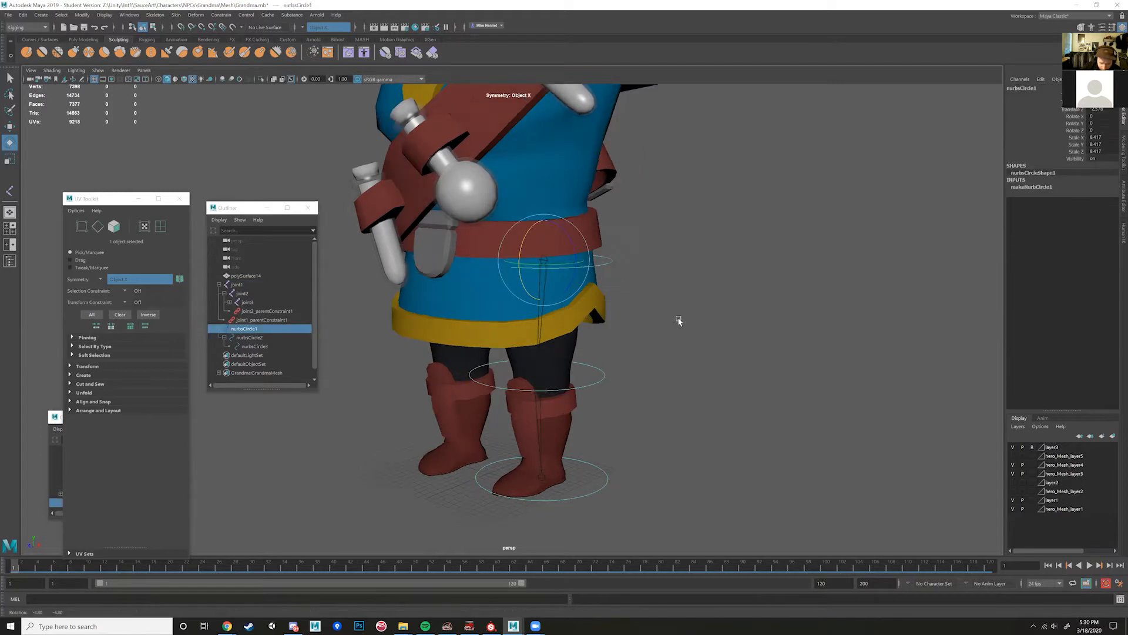
{"action": "left_click", "coordinate": [631, 345]}
{"action": "left_click", "coordinate": [538, 321]}
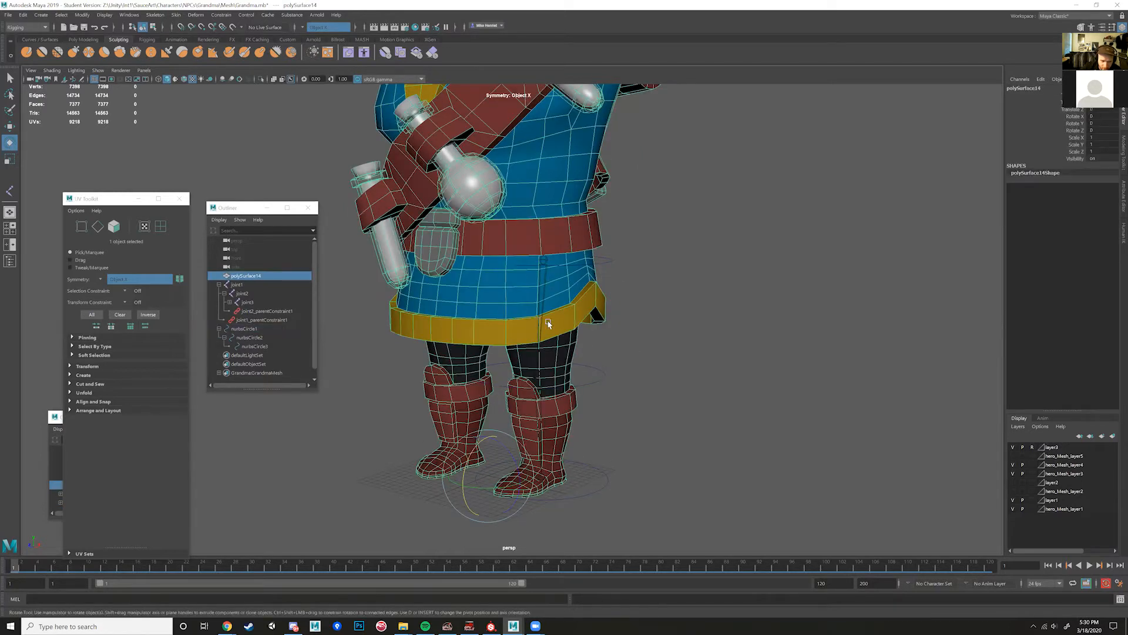
{"action": "left_click", "coordinate": [238, 284]}
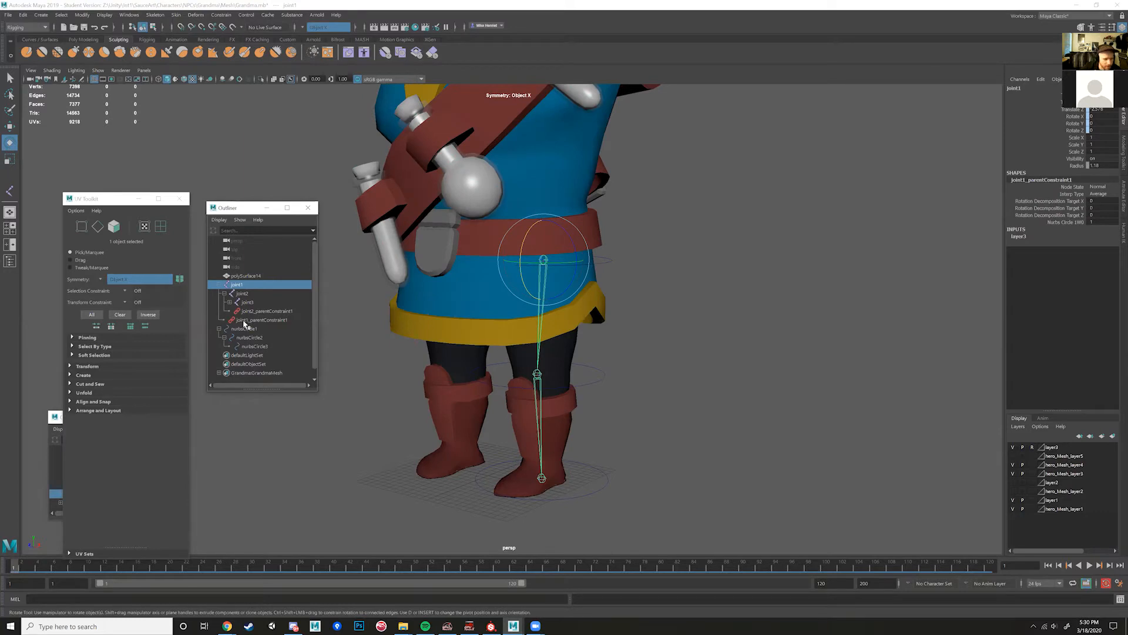
{"action": "left_click", "coordinate": [683, 331]}
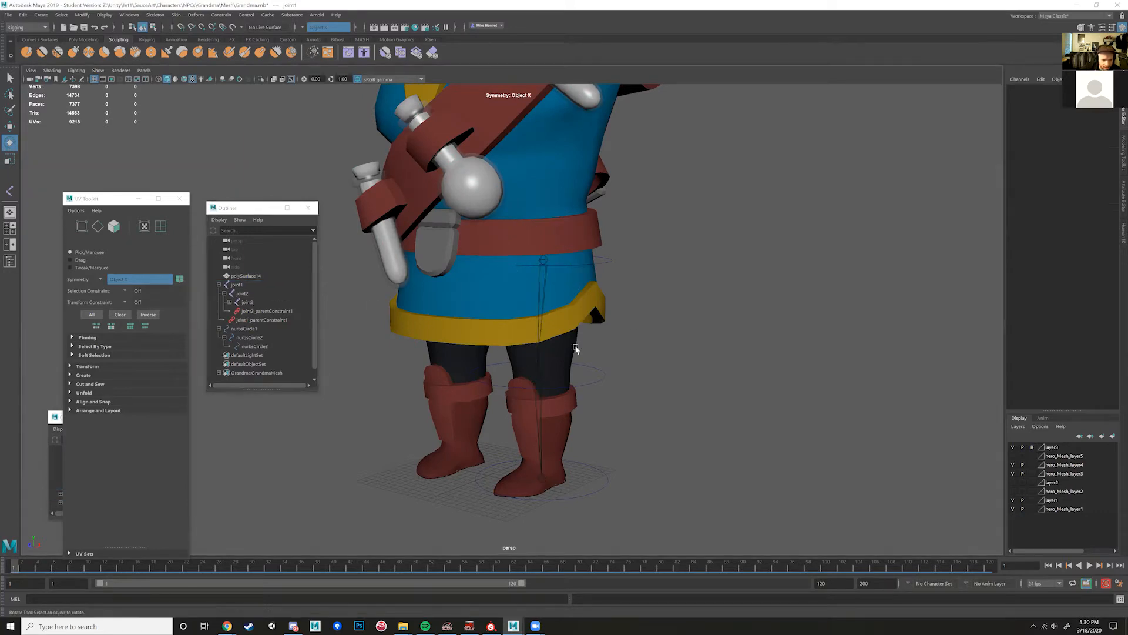
Step: Add the character mesh polySurface14 to a second new display layer and set that layer to Reference
{"action": "left_click_drag", "start_coordinate": [584, 349], "coordinate": [589, 347], "text": "alt"}
{"action": "left_click", "coordinate": [582, 319]}
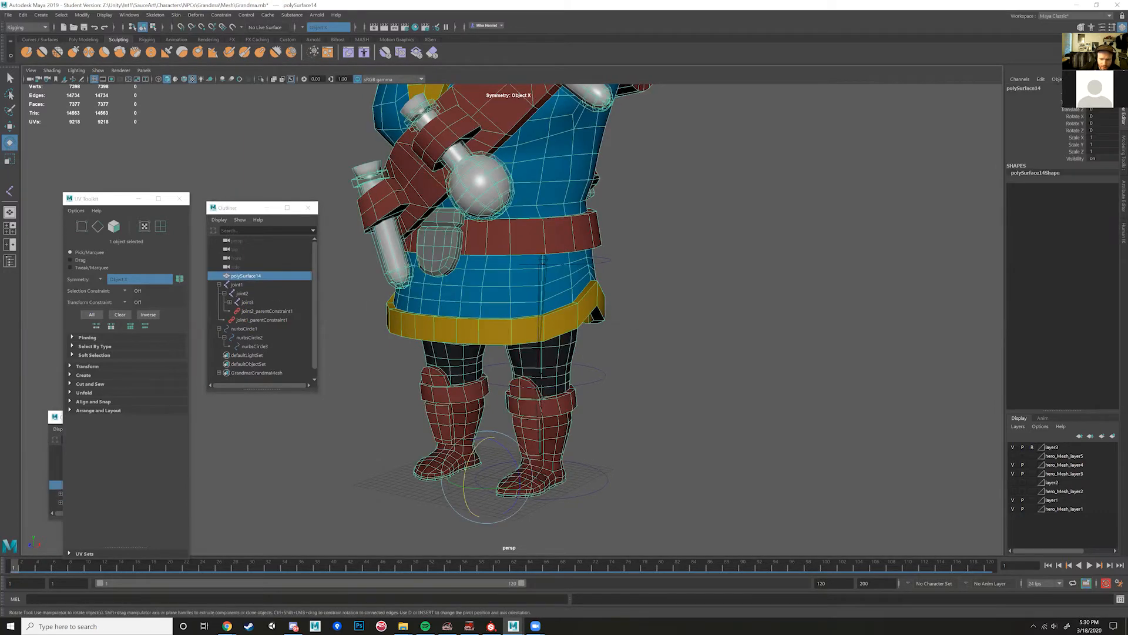
{"action": "left_click", "coordinate": [1112, 437]}
{"action": "left_click", "coordinate": [555, 320]}
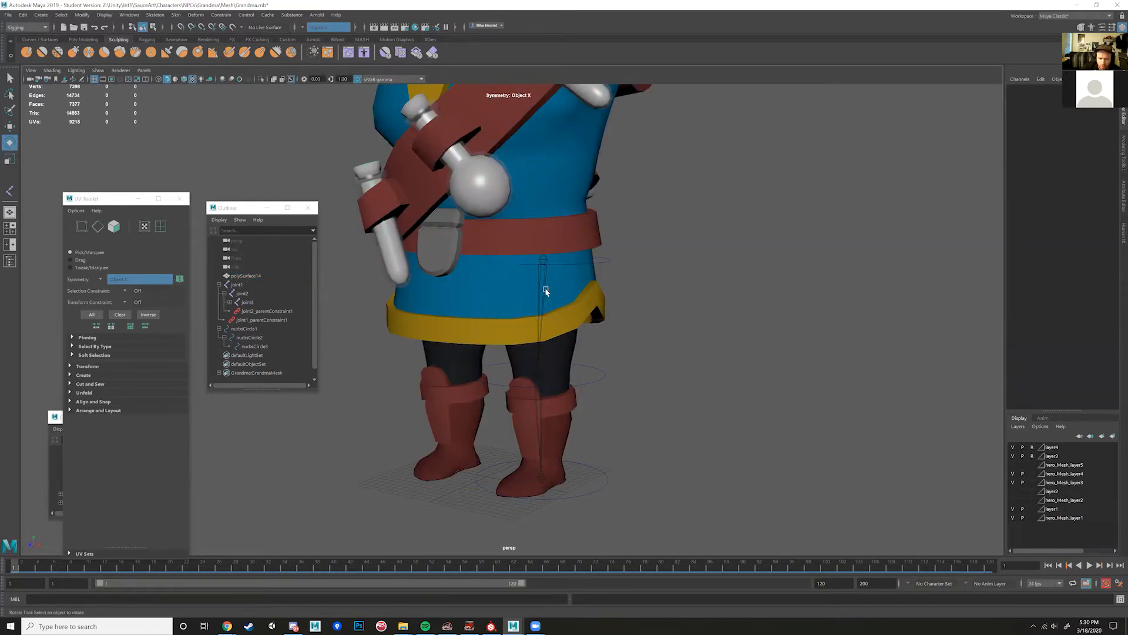
Step: Rotate the hip circle nurbsCircle1 to swing the leg outward, try rotating the knee circle, and undo the knee rotation
{"action": "left_click", "coordinate": [621, 274]}
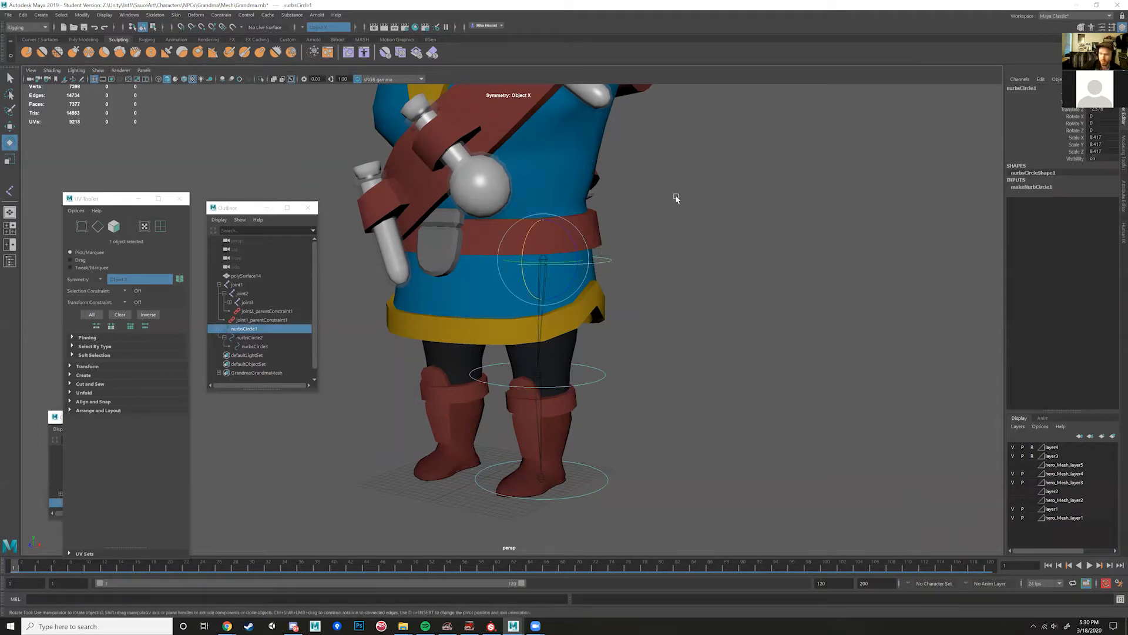
{"action": "left_click_drag", "start_coordinate": [634, 265], "coordinate": [644, 277], "text": "alt"}
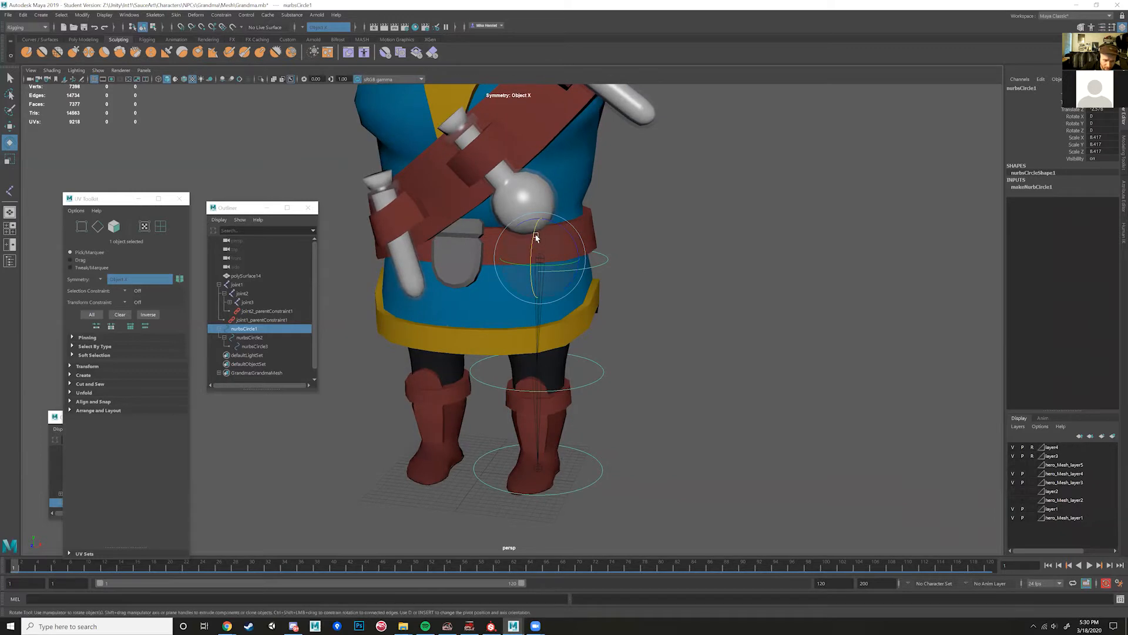
{"action": "left_click_drag", "start_coordinate": [554, 228], "coordinate": [675, 315]}
{"action": "left_click_drag", "start_coordinate": [670, 320], "coordinate": [584, 370], "text": "alt"}
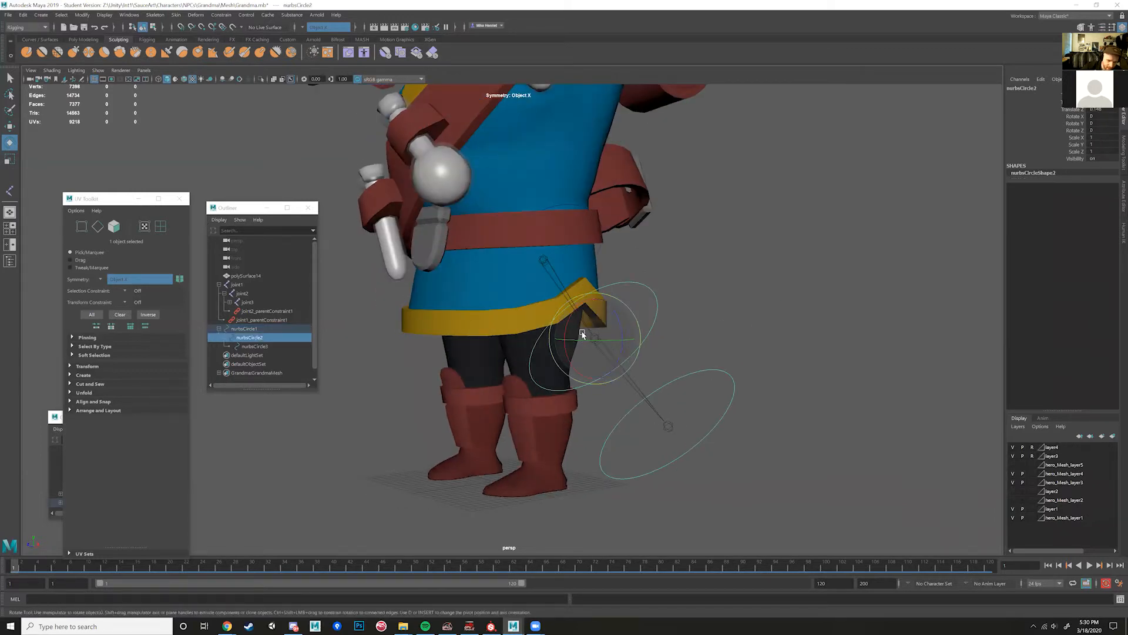
{"action": "left_click_drag", "start_coordinate": [640, 333], "coordinate": [689, 384], "text": "alt"}
{"action": "key", "text": "ctrl+z"}
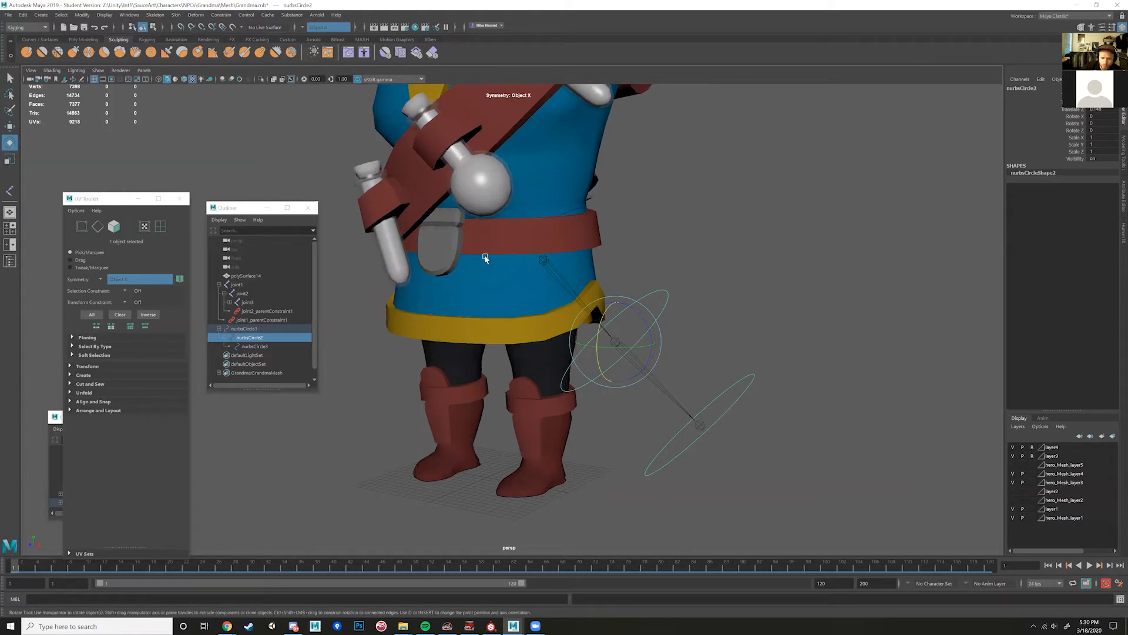
Step: Set the Rotate tool's axis orientation to Object and rotate the knee circle nurbsCircle2 about 74 degrees around X
{"action": "left_click_drag", "start_coordinate": [708, 293], "coordinate": [721, 294], "text": "alt"}
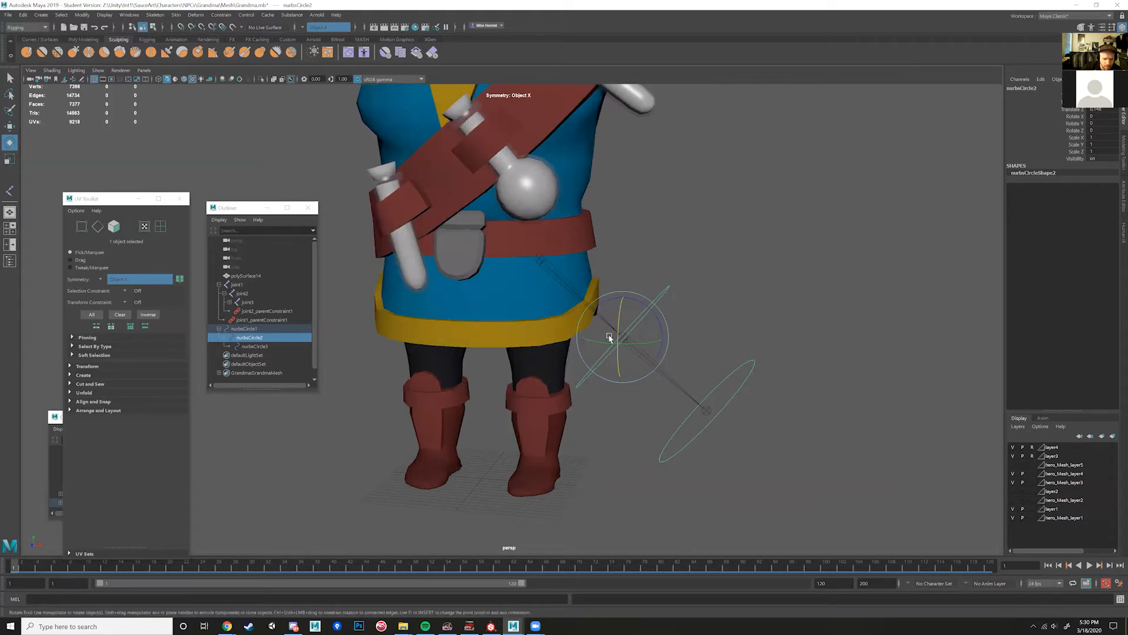
{"action": "key", "text": "e"}
{"action": "left_click_drag", "start_coordinate": [621, 333], "coordinate": [594, 315]}
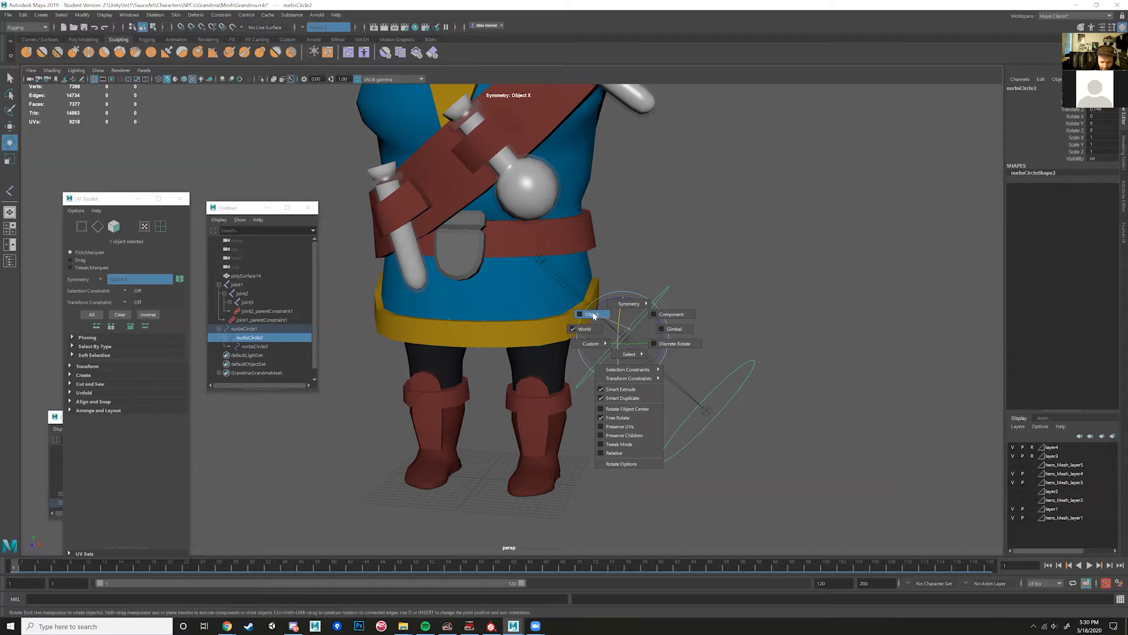
{"action": "left_click_drag", "start_coordinate": [591, 321], "coordinate": [591, 321]}
{"action": "left_click_drag", "start_coordinate": [657, 370], "coordinate": [605, 329], "text": "alt"}
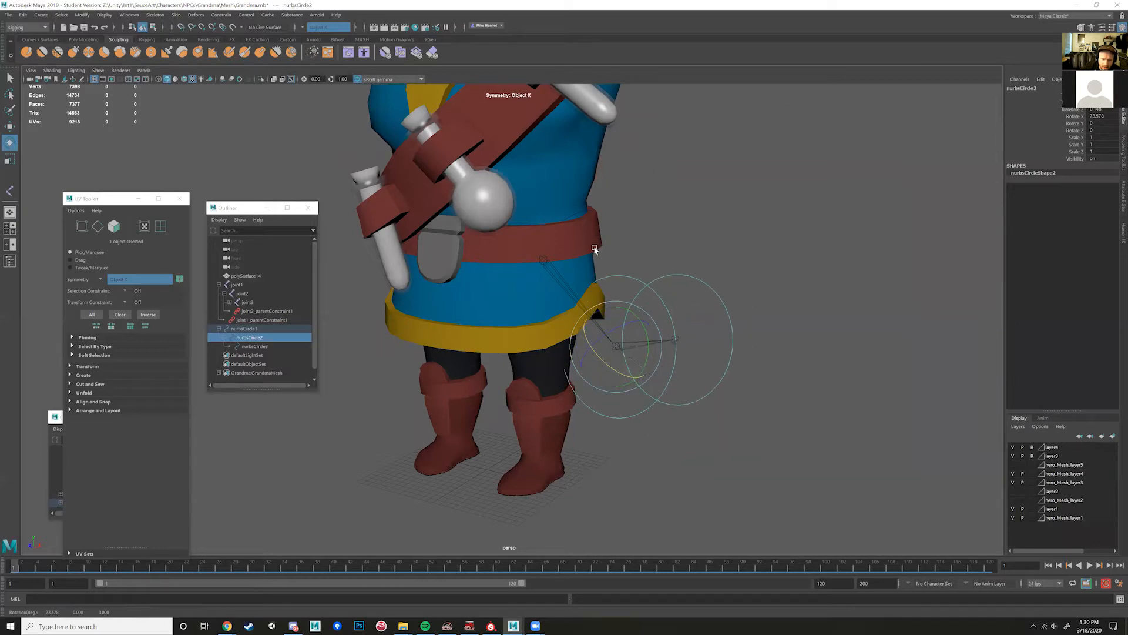
Step: Test rotating the hip circle nurbsCircle1 with the knee bent, and undo all hip and knee rotations
{"action": "key", "text": "Up"}
{"action": "left_click_drag", "start_coordinate": [564, 219], "coordinate": [653, 300]}
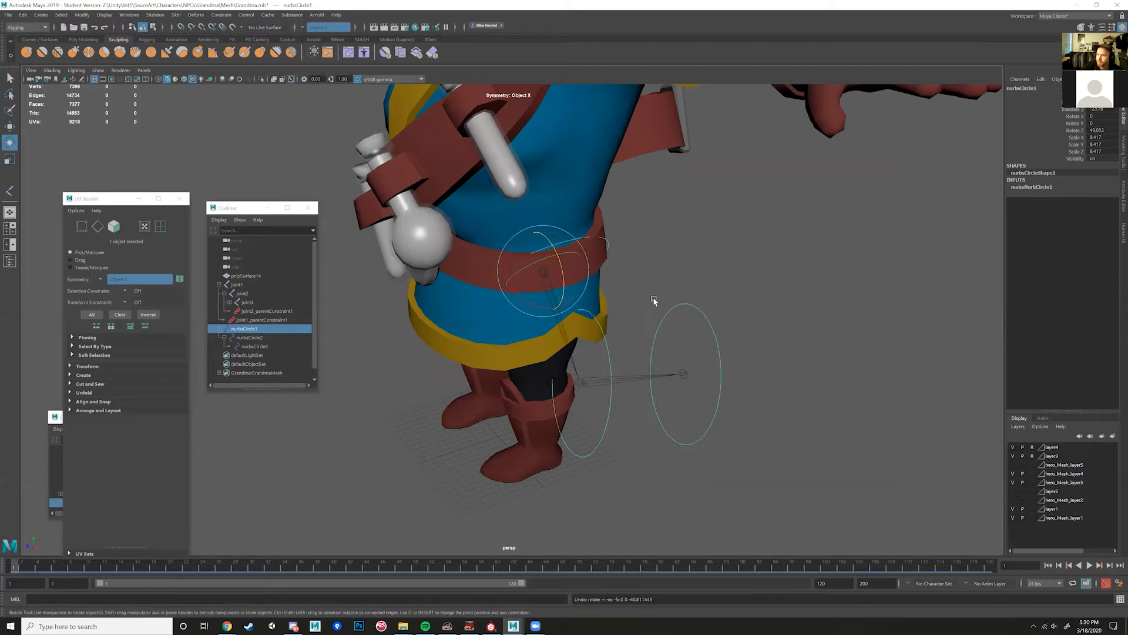
{"action": "key", "text": "Down"}
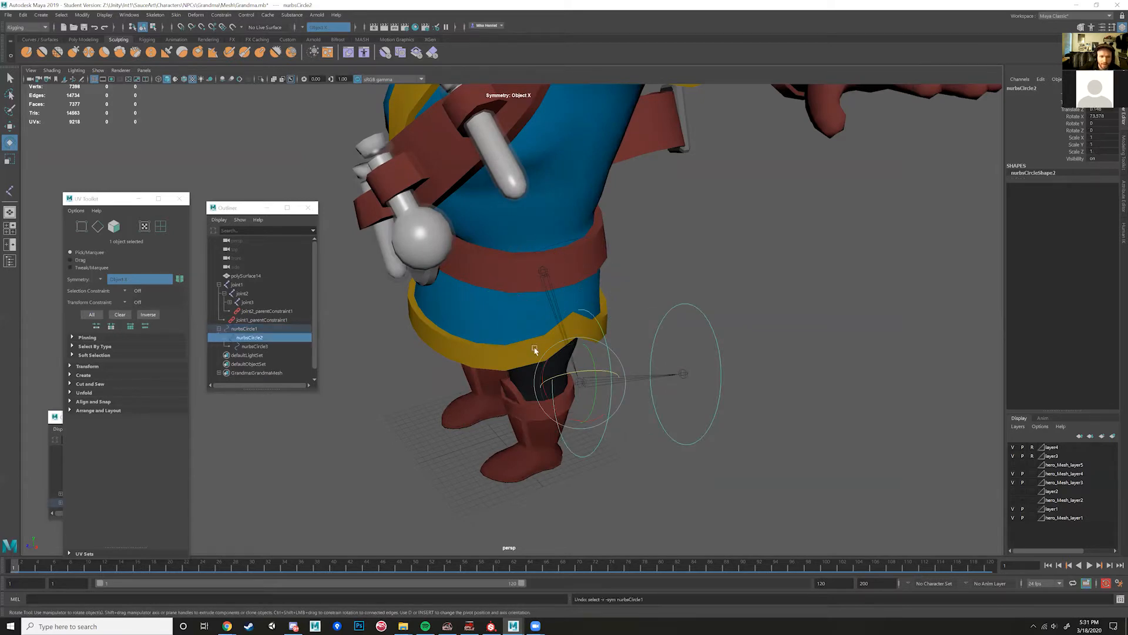
{"action": "left_click", "coordinate": [573, 240]}
{"action": "left_click_drag", "start_coordinate": [572, 239], "coordinate": [612, 373], "text": "alt"}
{"action": "key", "text": "ctrl+z"}
{"action": "key", "text": "ctrl+z"}
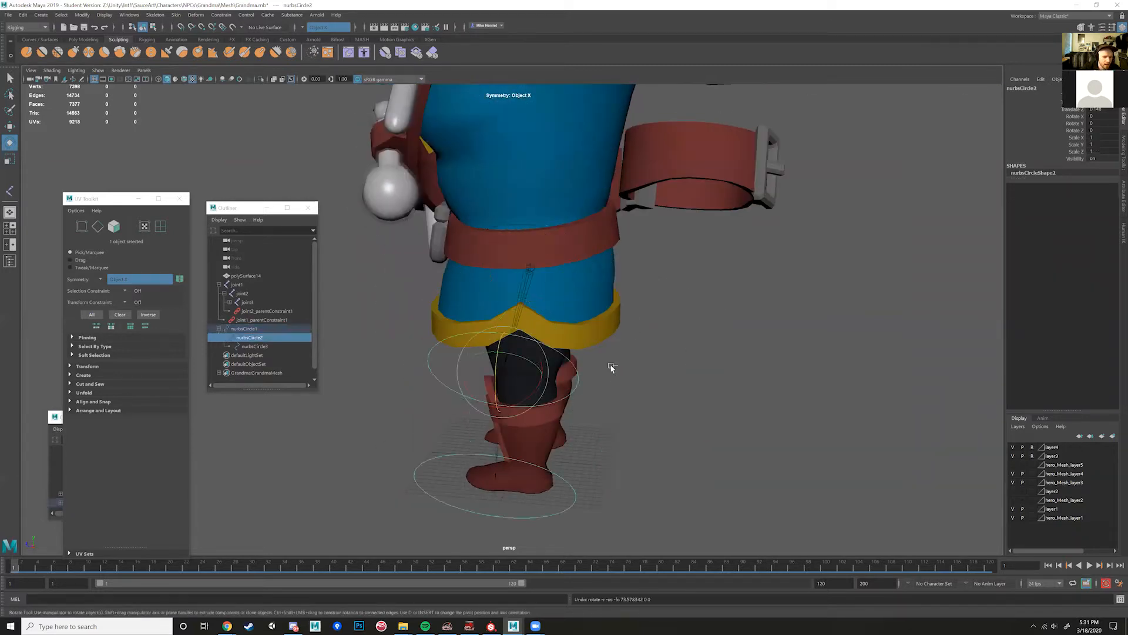
{"action": "key", "text": "ctrl+z"}
{"action": "key", "text": "ctrl+z"}
{"action": "left_click_drag", "start_coordinate": [581, 368], "coordinate": [650, 353], "text": "alt"}
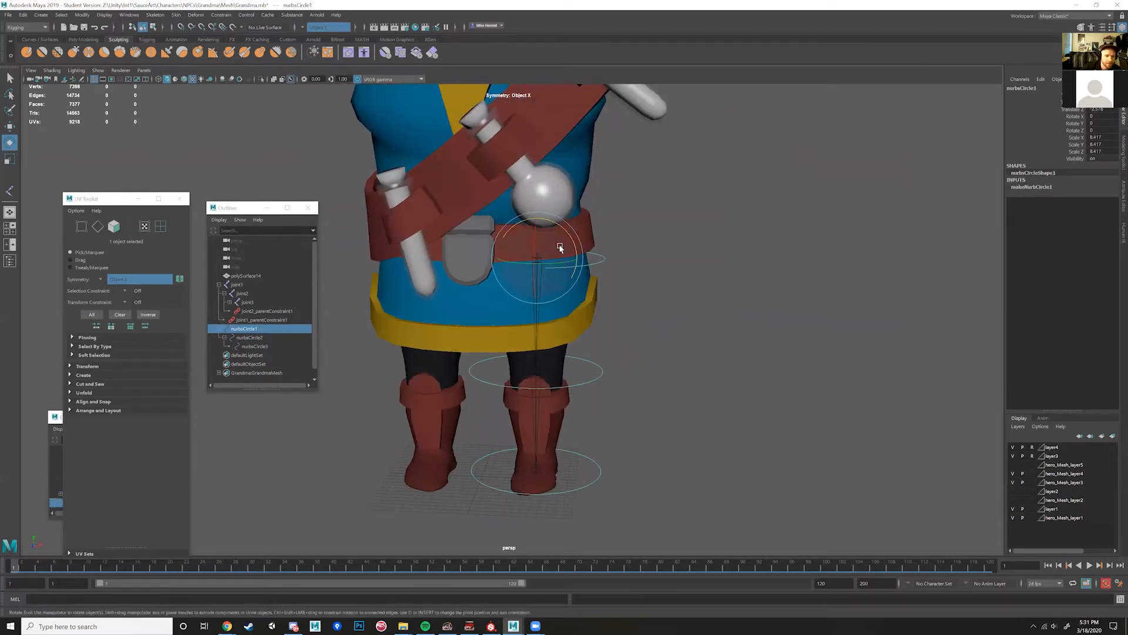
Step: Test moving the hip circle nurbsCircle1 and its leg chain sideways away from the body
{"action": "left_click", "coordinate": [599, 259]}
{"action": "key", "text": "w"}
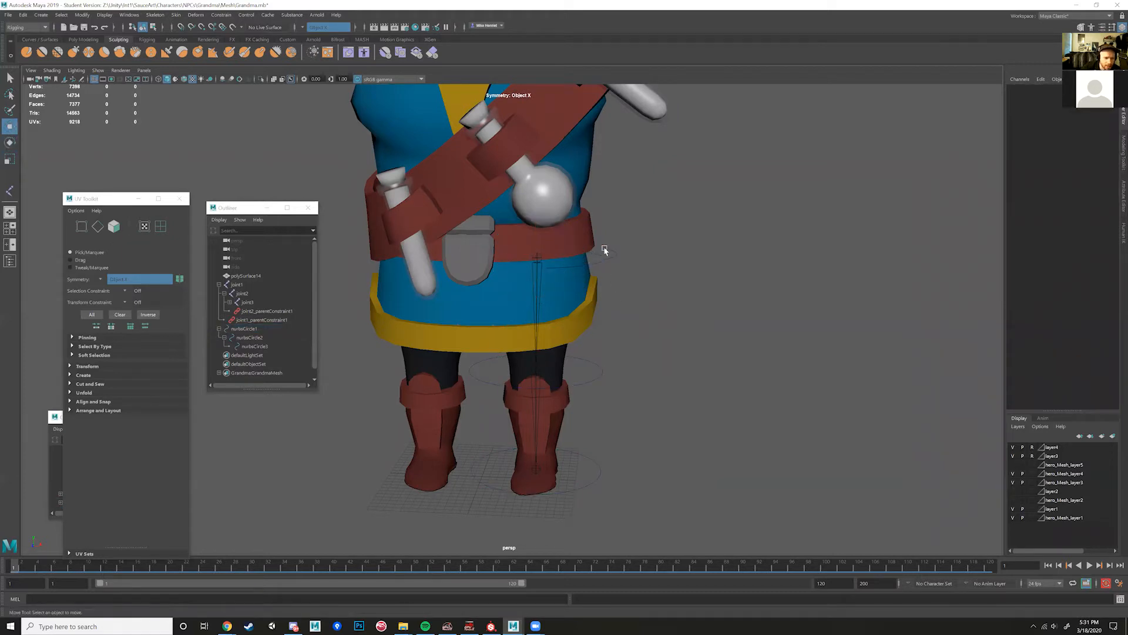
{"action": "left_click", "coordinate": [605, 264]}
{"action": "left_click_drag", "start_coordinate": [574, 260], "coordinate": [715, 269]}
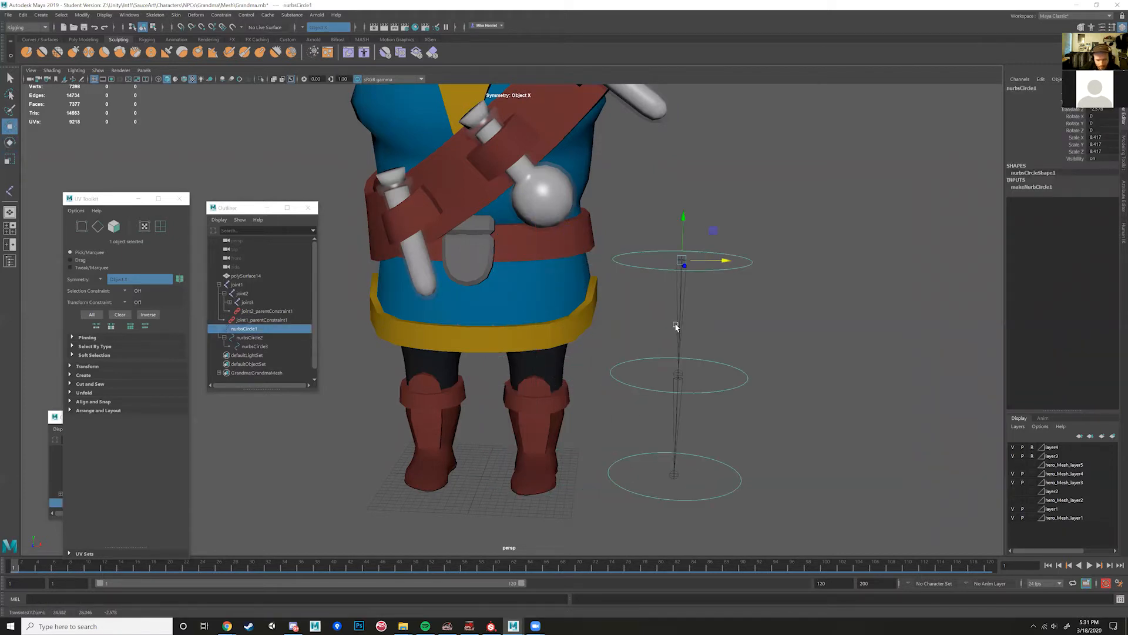
Step: Undo the hip circle's move, and delete the three control circles and the joints joint1, joint2 and joint3
{"action": "key", "text": "Delete"}
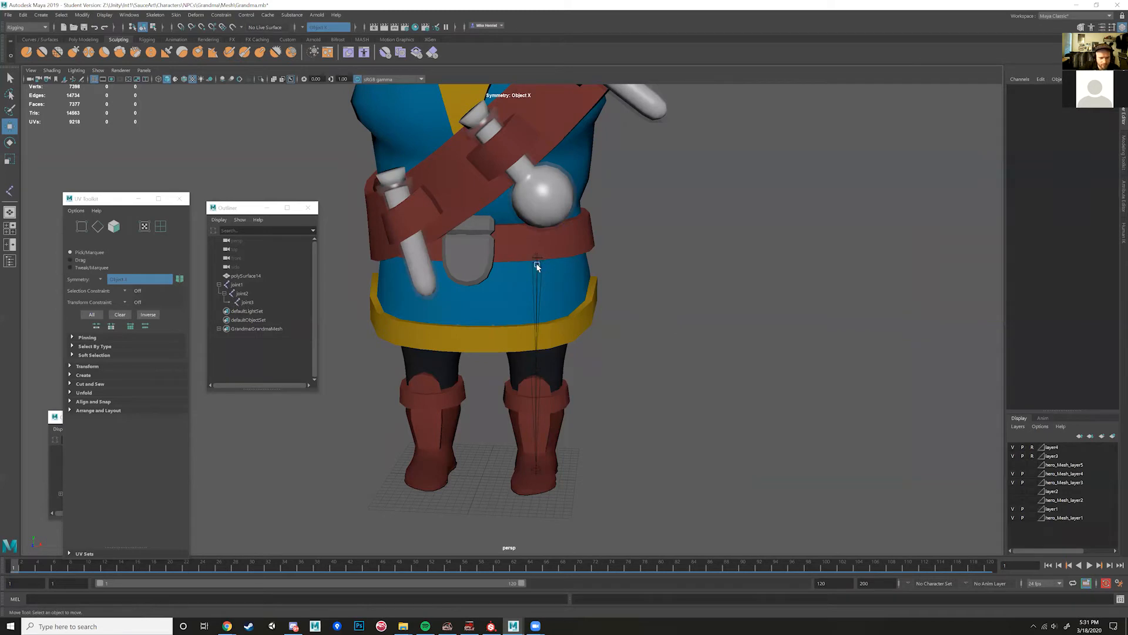
{"action": "left_click", "coordinate": [237, 284]}
{"action": "left_click", "coordinate": [246, 302], "text": "shift"}
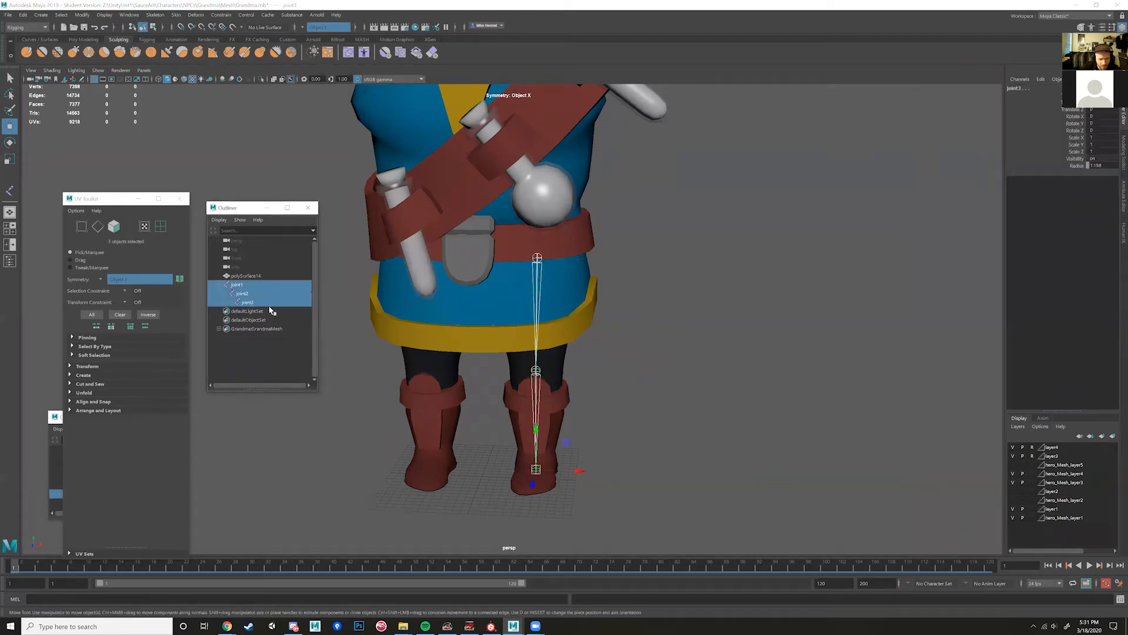
{"action": "key", "text": "Delete"}
Step: Clear the Reference setting on layer4 and layer3, and check that the character mesh polySurface14 can be selected again
{"action": "left_click_drag", "start_coordinate": [660, 240], "coordinate": [644, 417], "text": "alt"}
{"action": "right_click_drag", "start_coordinate": [645, 417], "coordinate": [657, 438], "text": "alt"}
{"action": "left_click_drag", "start_coordinate": [658, 438], "coordinate": [574, 330], "text": "alt"}
{"action": "middle_click_drag", "start_coordinate": [639, 389], "coordinate": [688, 482], "text": "alt"}
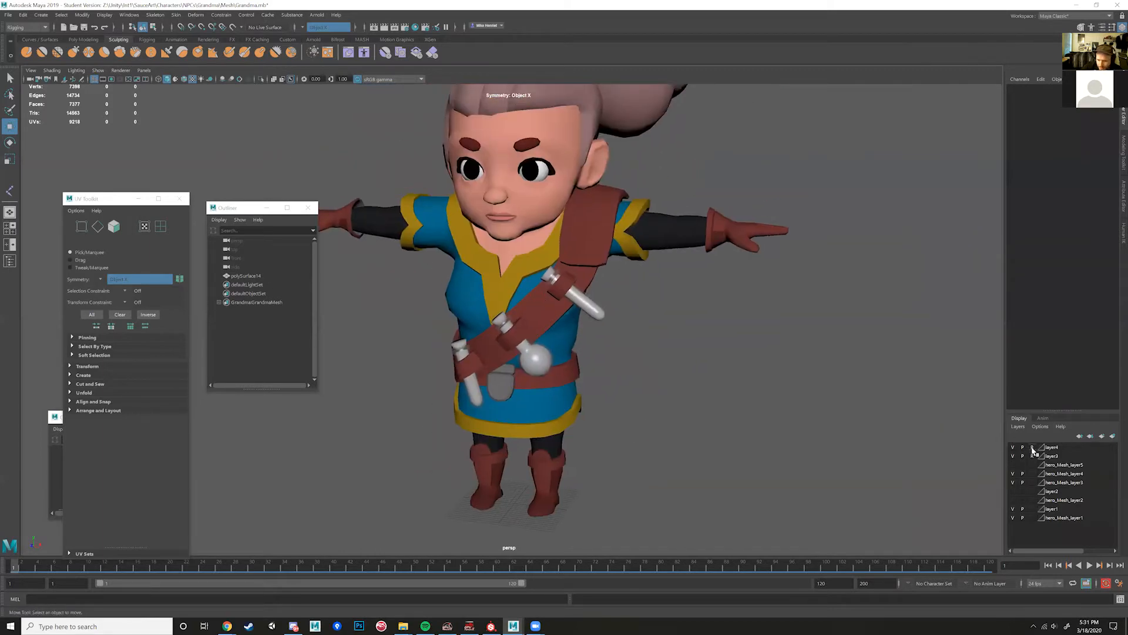
{"action": "left_click", "coordinate": [557, 296]}
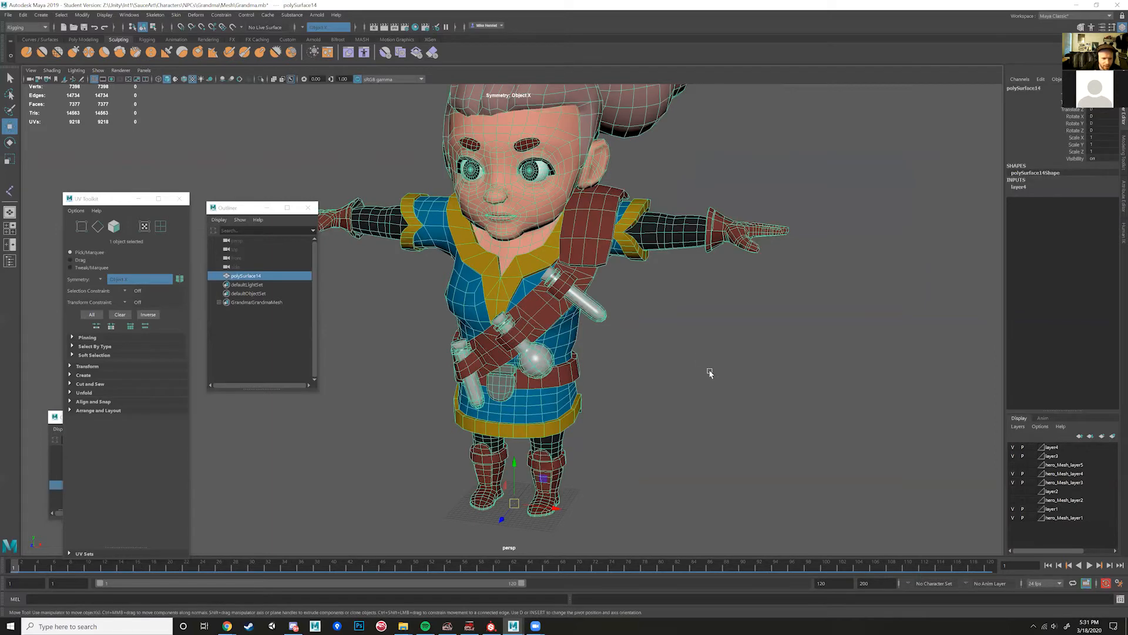
{"action": "left_click_drag", "start_coordinate": [710, 372], "coordinate": [723, 360], "text": "alt"}
{"action": "middle_click_drag", "start_coordinate": [699, 359], "coordinate": [697, 397], "text": "alt"}
{"action": "left_click", "coordinate": [716, 400]}
{"action": "left_click", "coordinate": [573, 352]}
{"action": "left_click", "coordinate": [630, 393]}
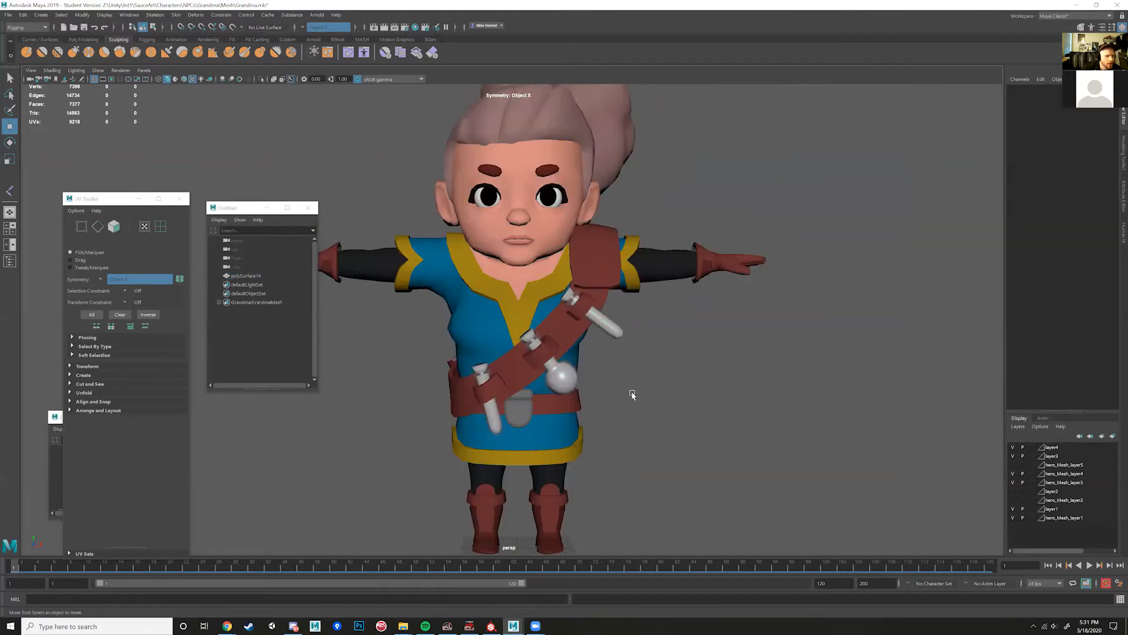
{"action": "left_click_drag", "start_coordinate": [629, 394], "coordinate": [605, 395], "text": "alt"}
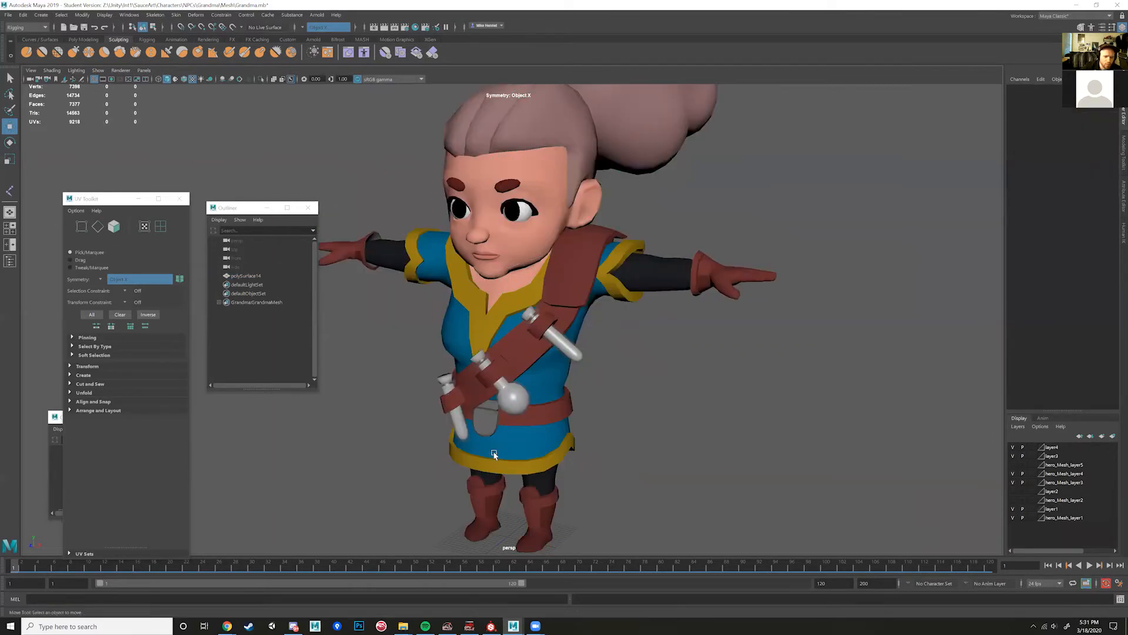
{"action": "left_click_drag", "start_coordinate": [494, 454], "coordinate": [519, 439], "text": "alt"}
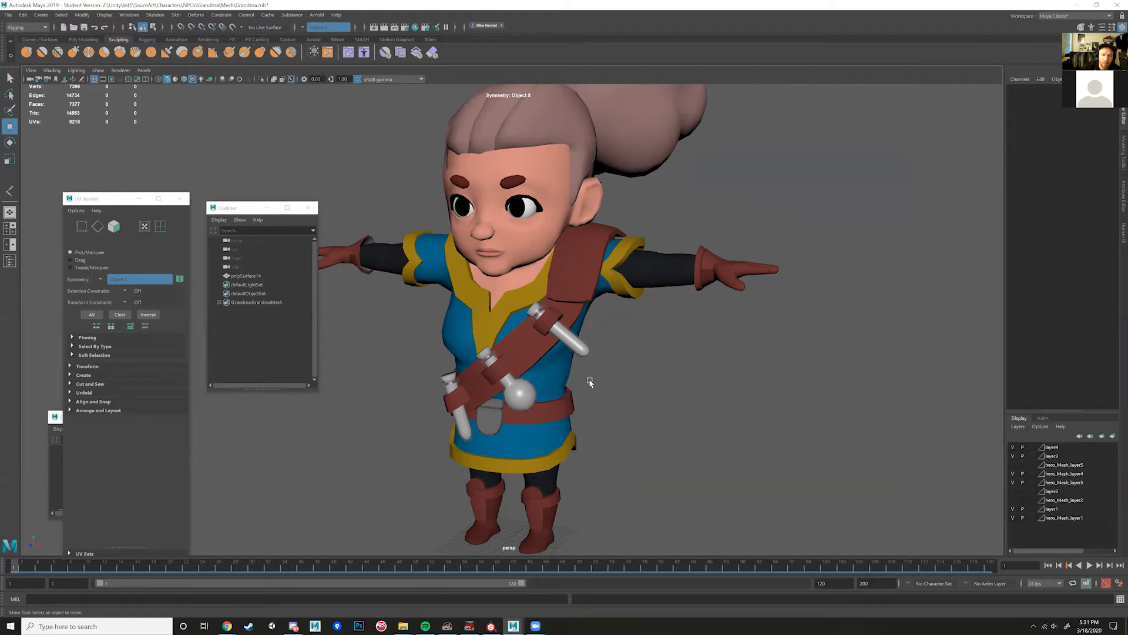
{"action": "left_click_drag", "start_coordinate": [590, 383], "coordinate": [611, 401], "text": "alt"}
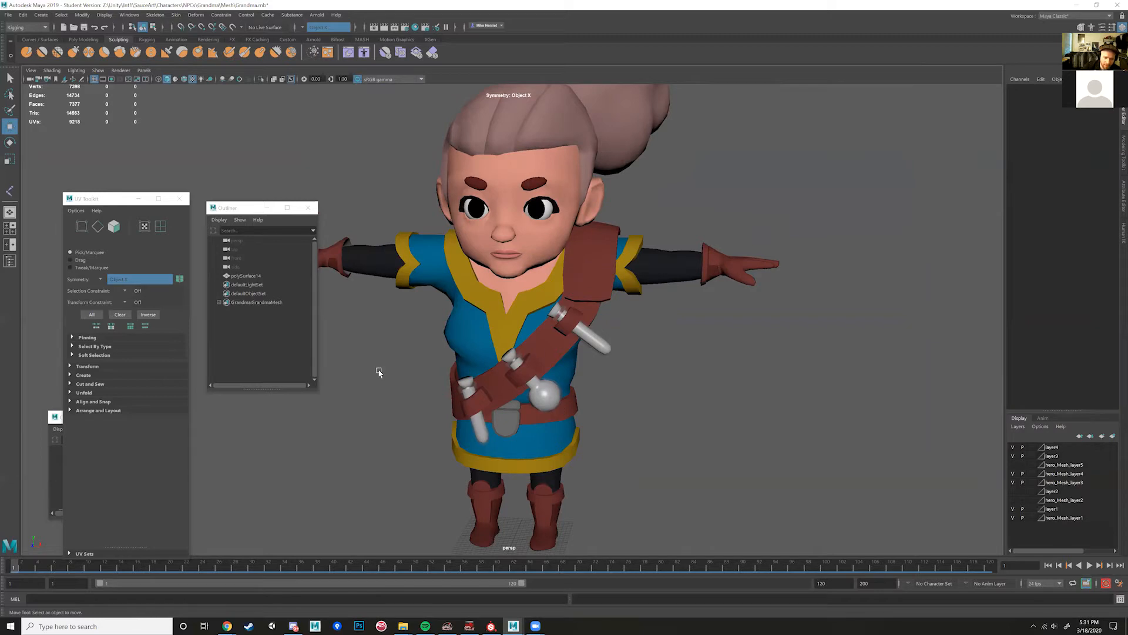
{"action": "left_click_drag", "start_coordinate": [514, 392], "coordinate": [487, 387], "text": "alt"}
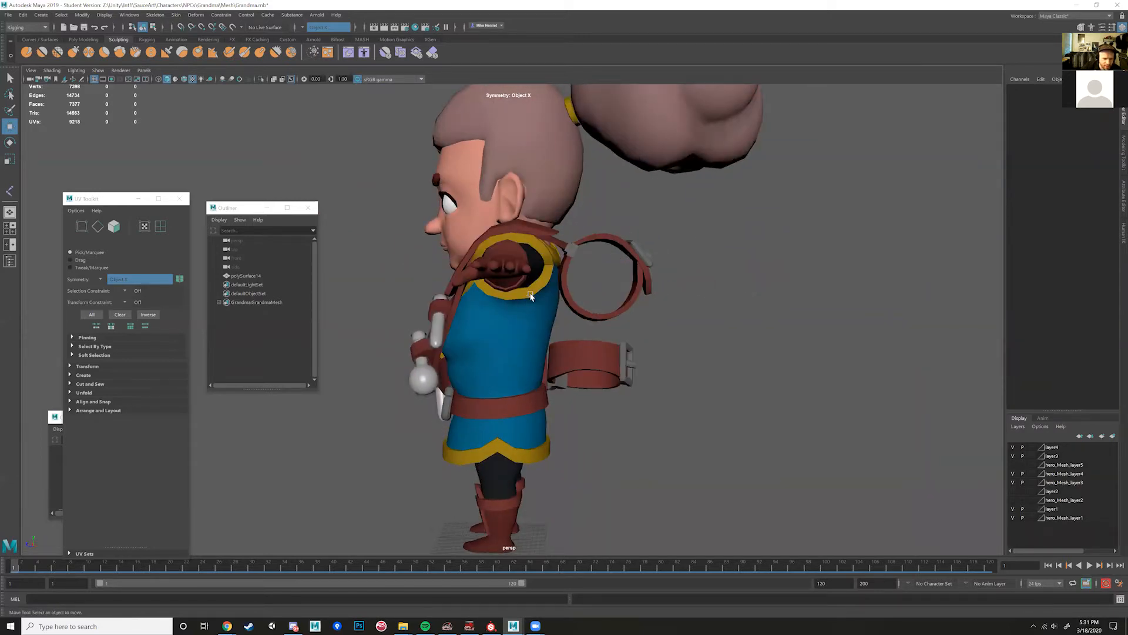
{"action": "left_click_drag", "start_coordinate": [527, 342], "coordinate": [545, 289], "text": "alt"}
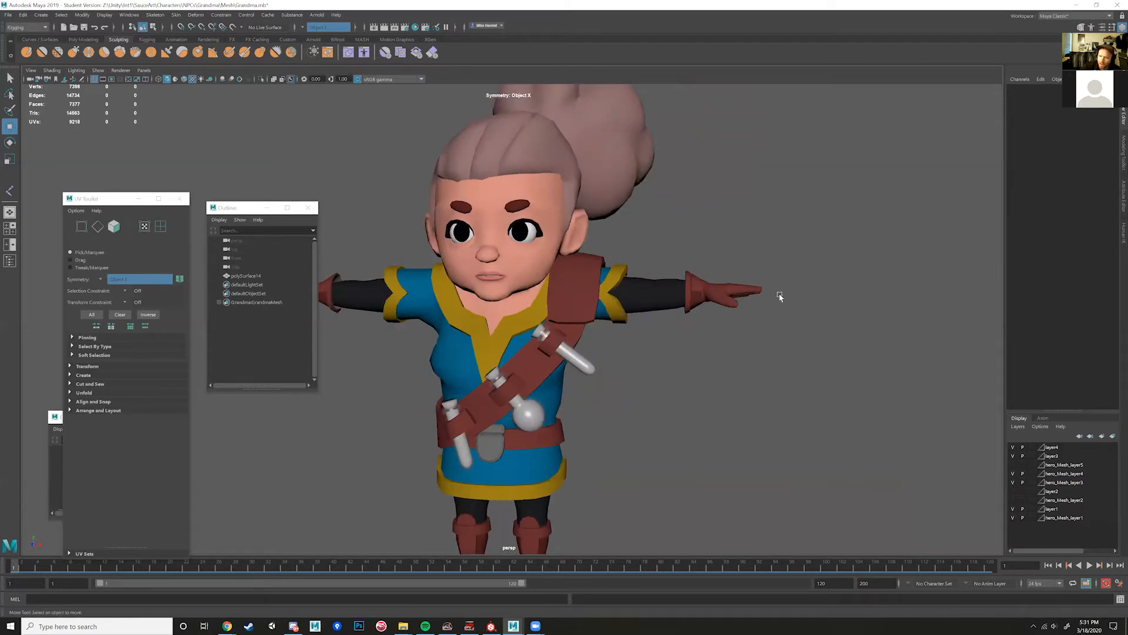
{"action": "left_click_drag", "start_coordinate": [691, 314], "coordinate": [752, 302], "text": "alt"}
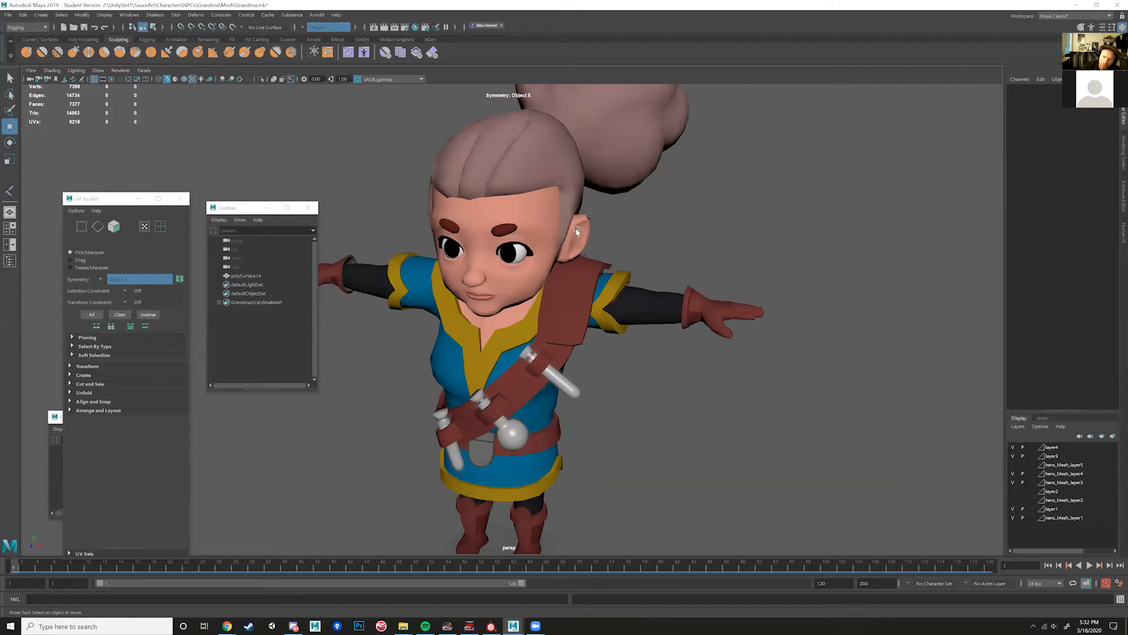
{"action": "left_click_drag", "start_coordinate": [582, 298], "coordinate": [560, 287], "text": "alt"}
Step: Open the Quick Rig tool for rigging the grandma character
{"action": "left_click", "coordinate": [155, 15]}
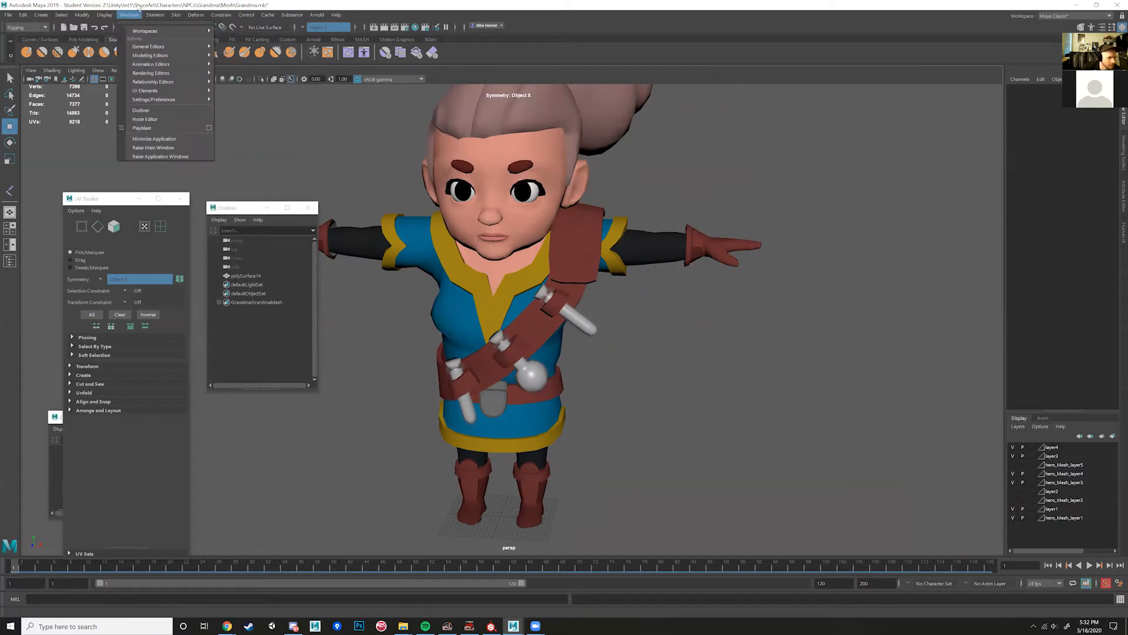
{"action": "left_click", "coordinate": [196, 15]}
{"action": "left_click", "coordinate": [23, 28]}
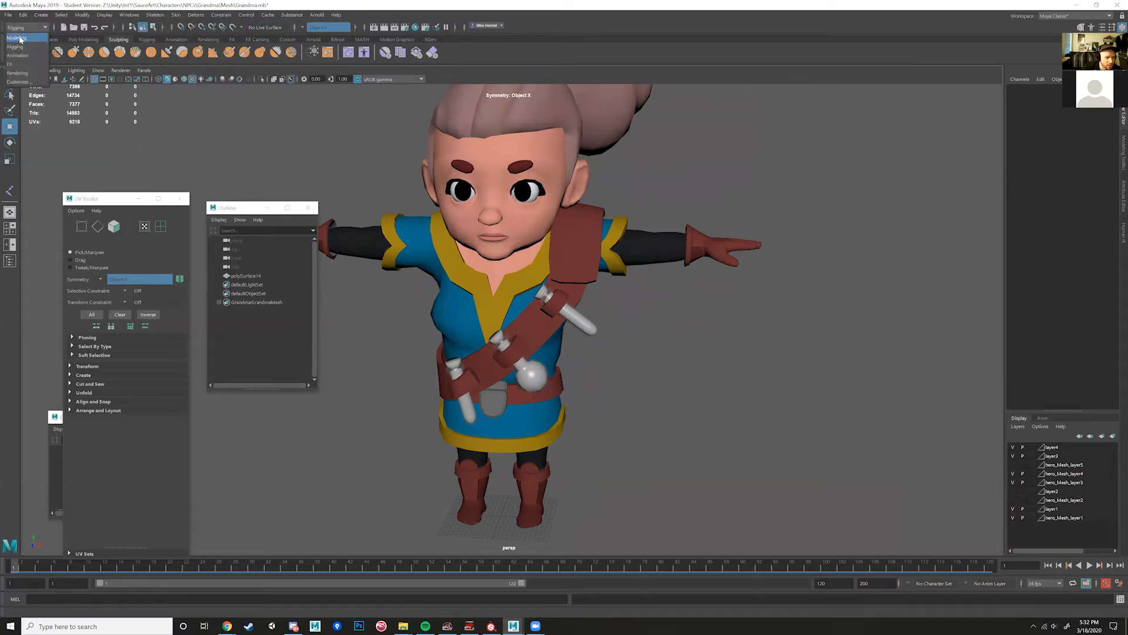
{"action": "left_click", "coordinate": [24, 38]}
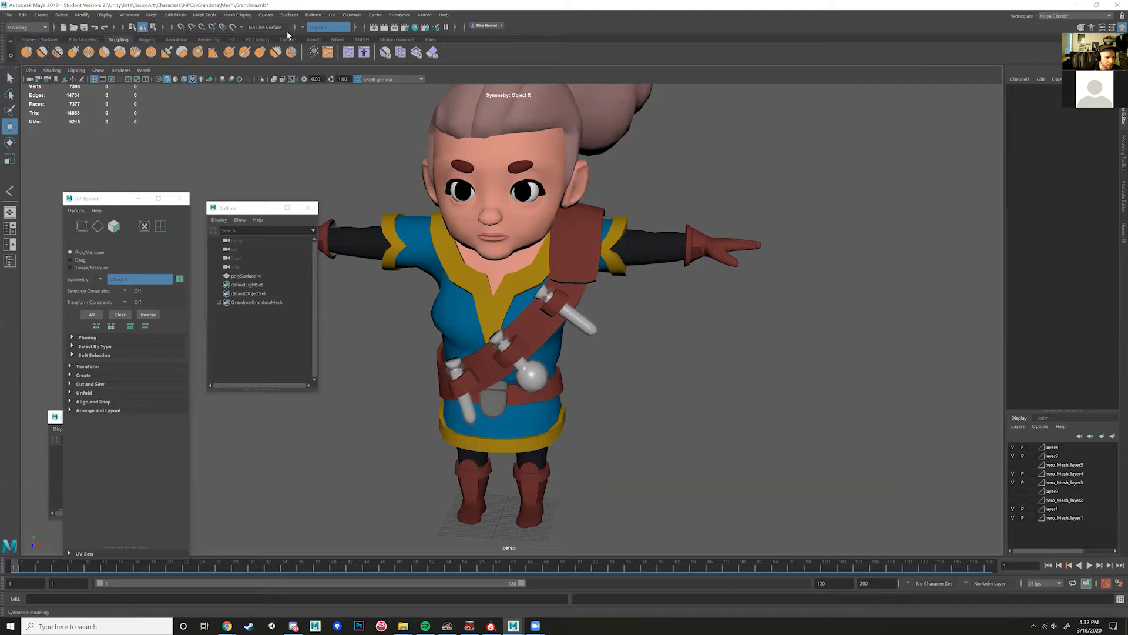
{"action": "left_click", "coordinate": [23, 27]}
{"action": "left_click", "coordinate": [24, 48]}
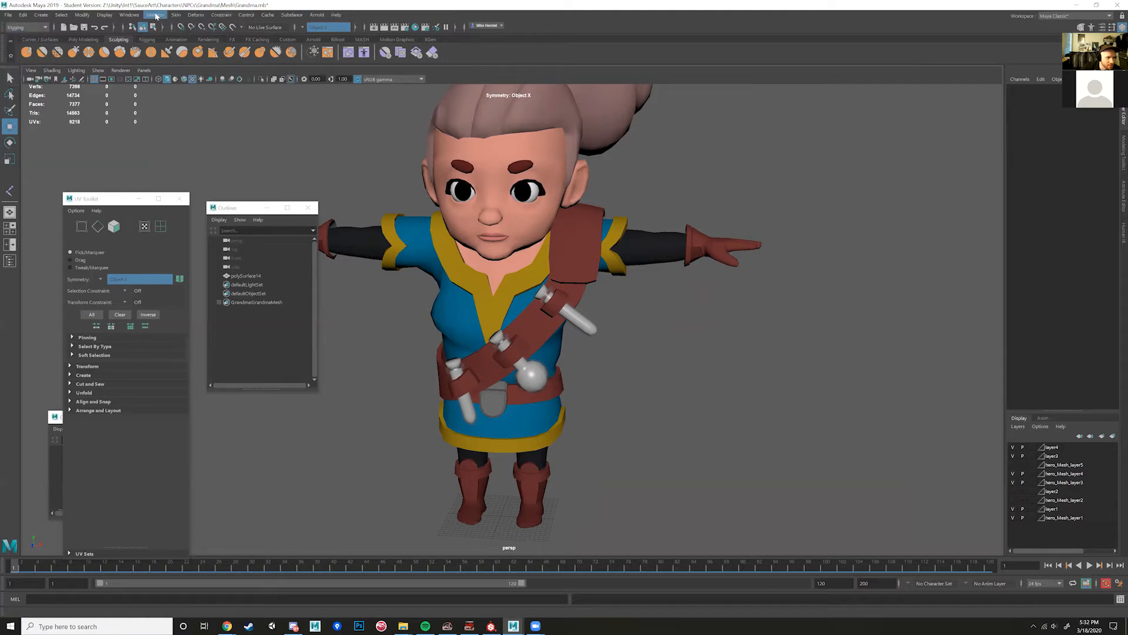
{"action": "left_click", "coordinate": [163, 16]}
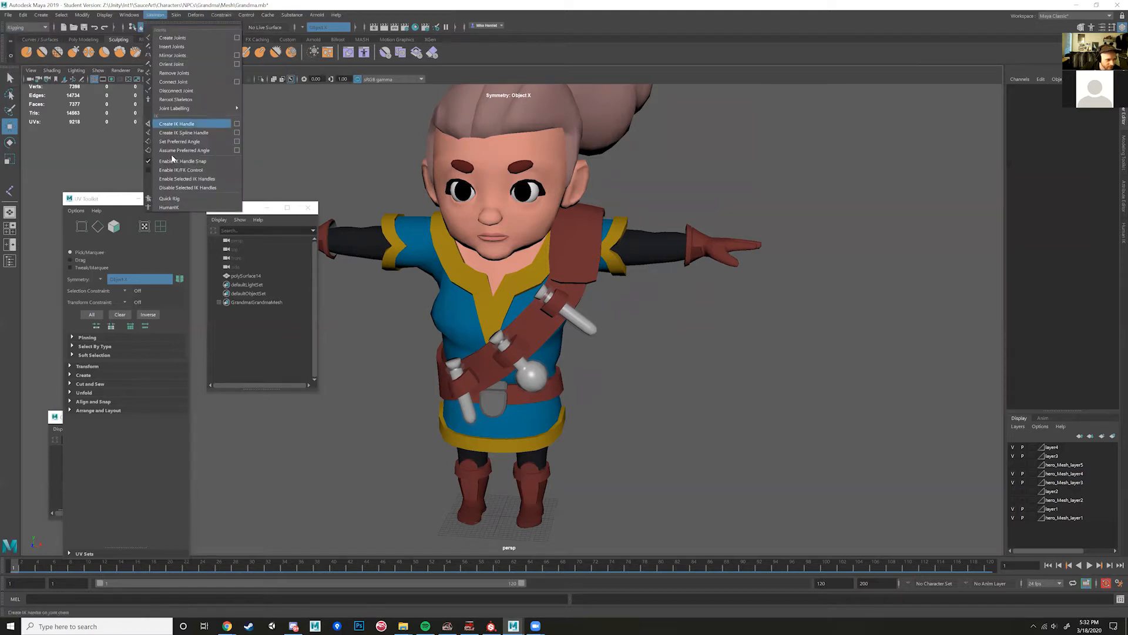
{"action": "left_click", "coordinate": [170, 198]}
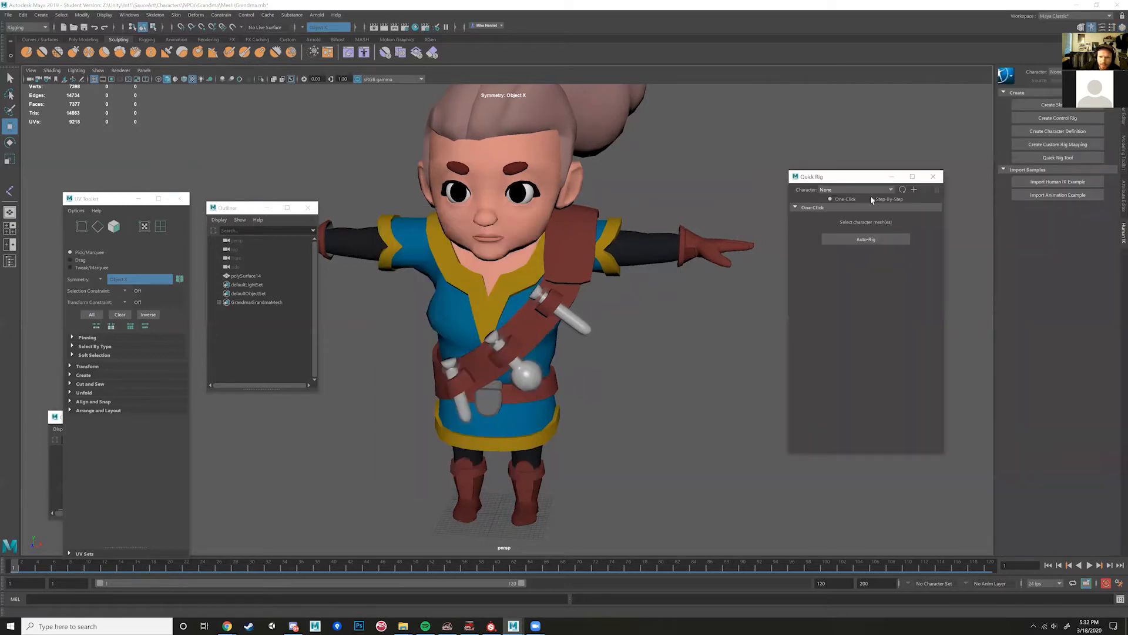
{"action": "left_click_drag", "start_coordinate": [640, 348], "coordinate": [637, 355], "text": "alt"}
{"action": "scroll", "coordinate": [634, 355], "scroll_direction": "down", "scroll_amount": 8}
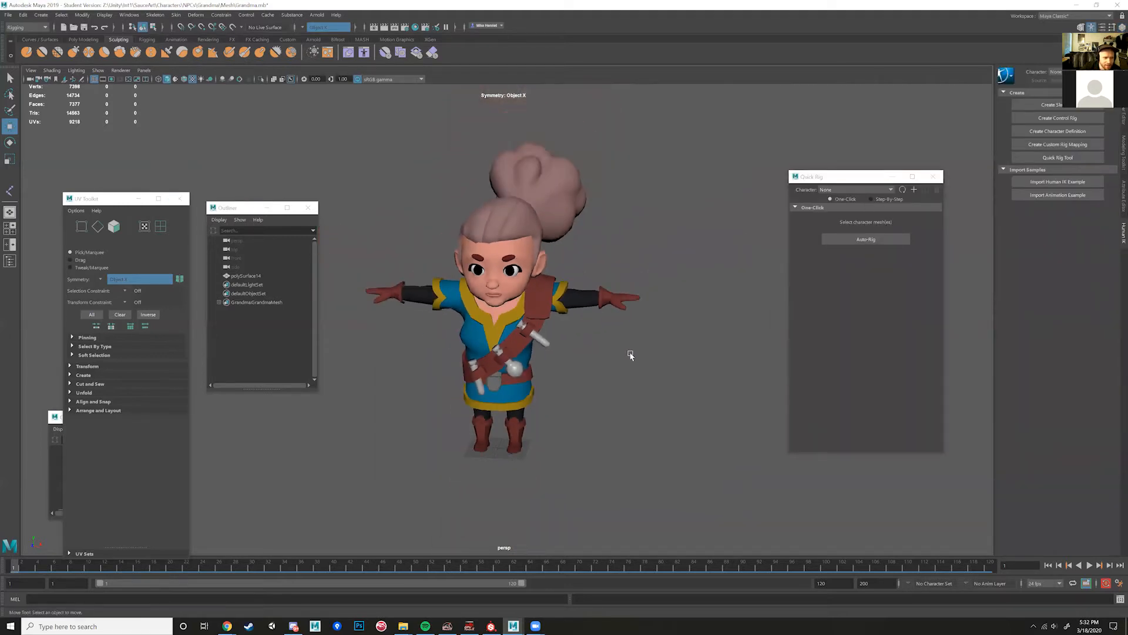
Step: Save the scene as GrandmaQuickRig.mb, accepting the student version notice
{"action": "key", "text": "q"}
{"action": "left_click", "coordinate": [8, 15]}
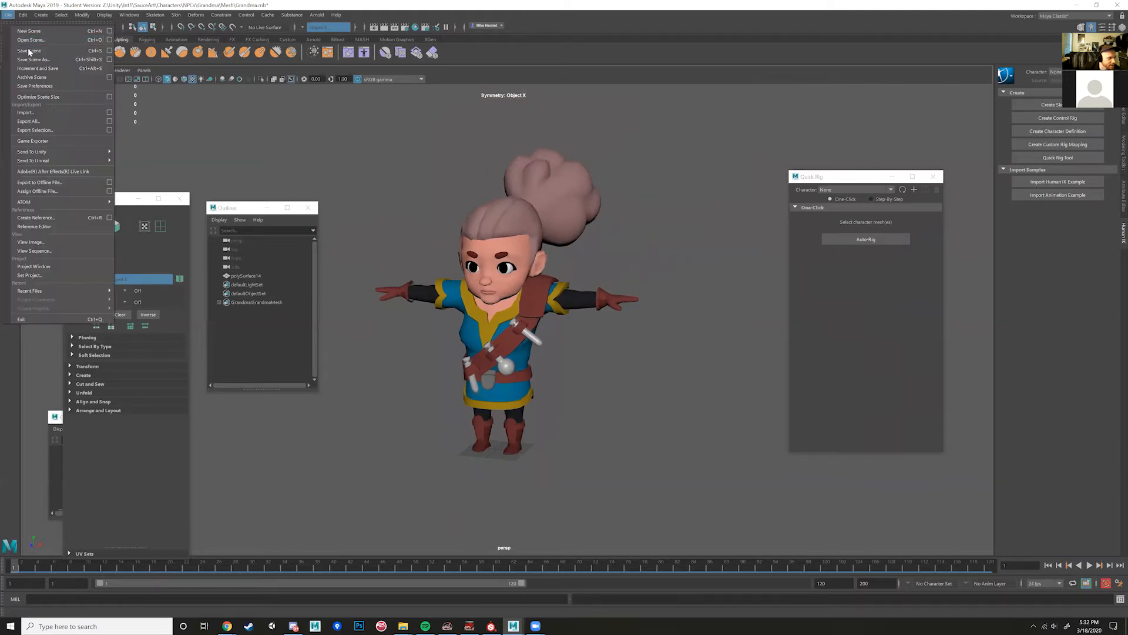
{"action": "left_click", "coordinate": [35, 51]}
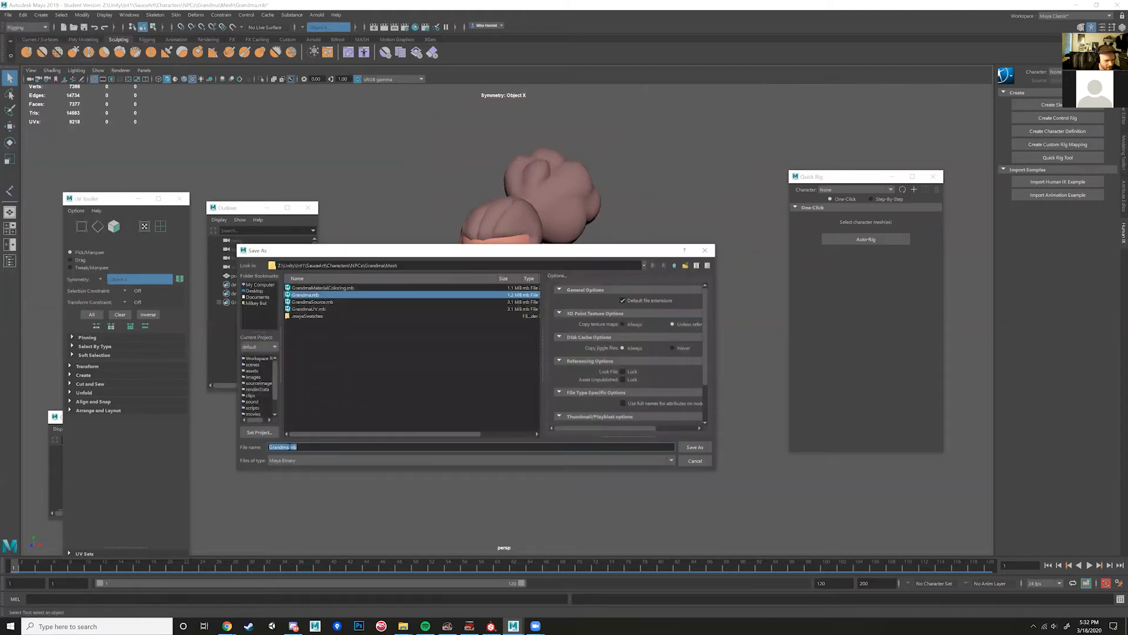
{"action": "left_click", "coordinate": [289, 446]}
{"action": "type", "text": "Q"}
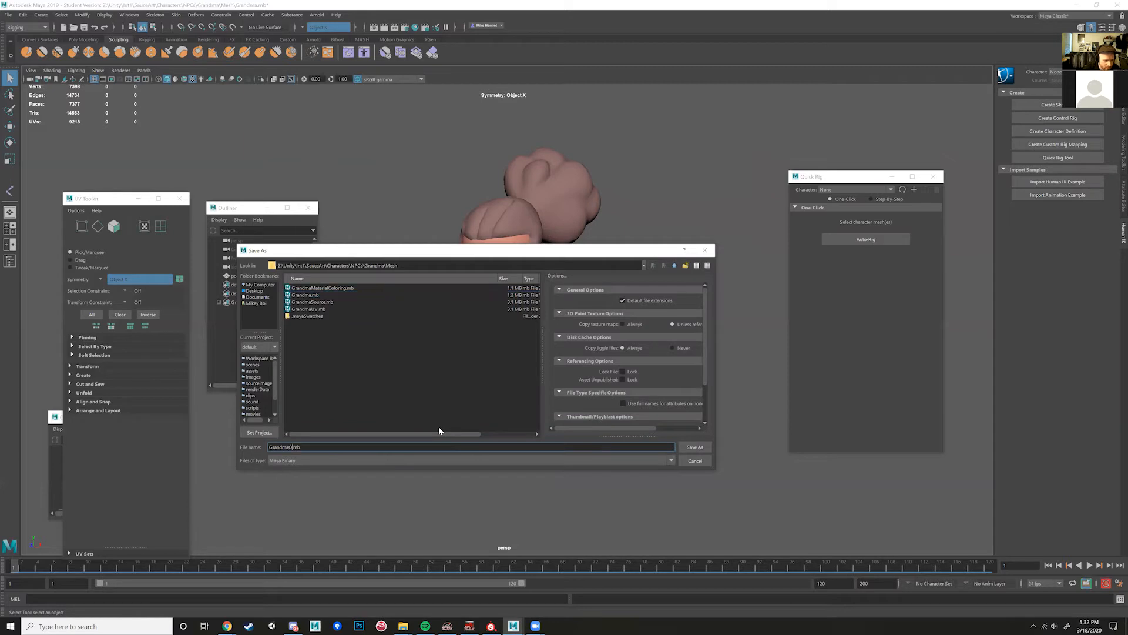
{"action": "type", "text": "uickRig"}
{"action": "key", "text": "Return"}
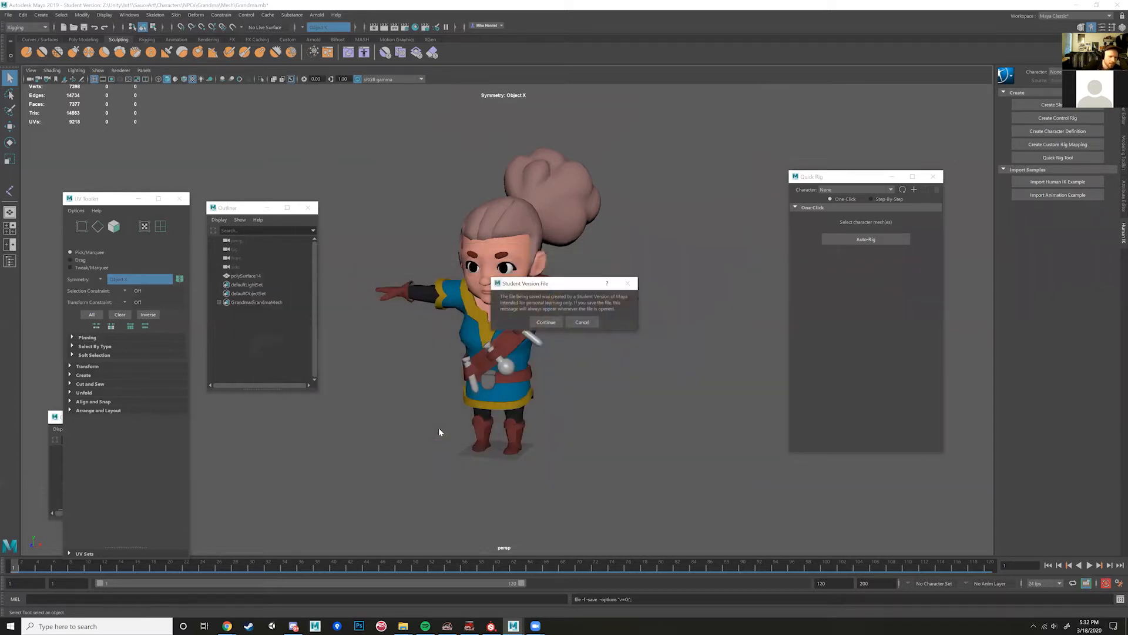
{"action": "left_click", "coordinate": [551, 327]}
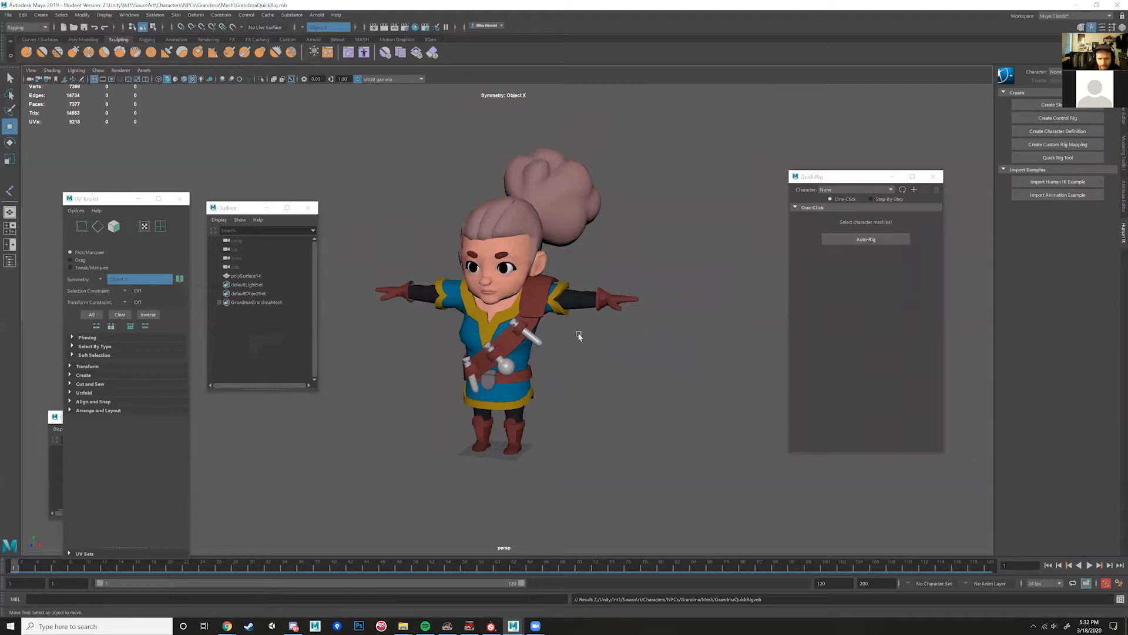
Step: Create a new Quick Rig character and auto-rig the mesh polySurface14 with the One-Click method
{"action": "key", "text": "w"}
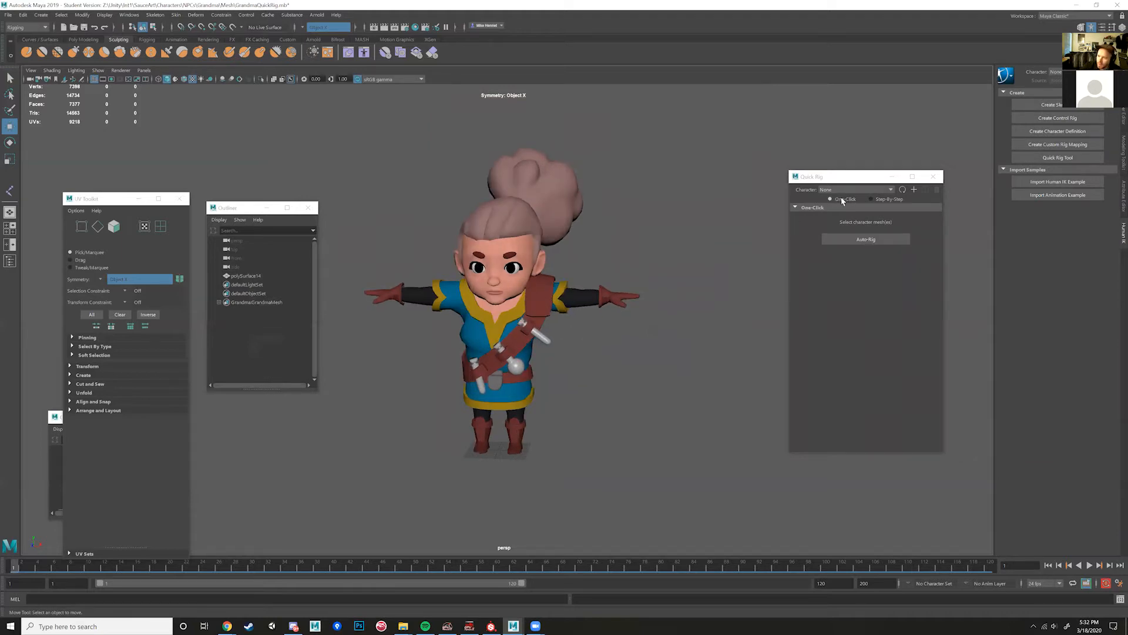
{"action": "left_click", "coordinate": [503, 336]}
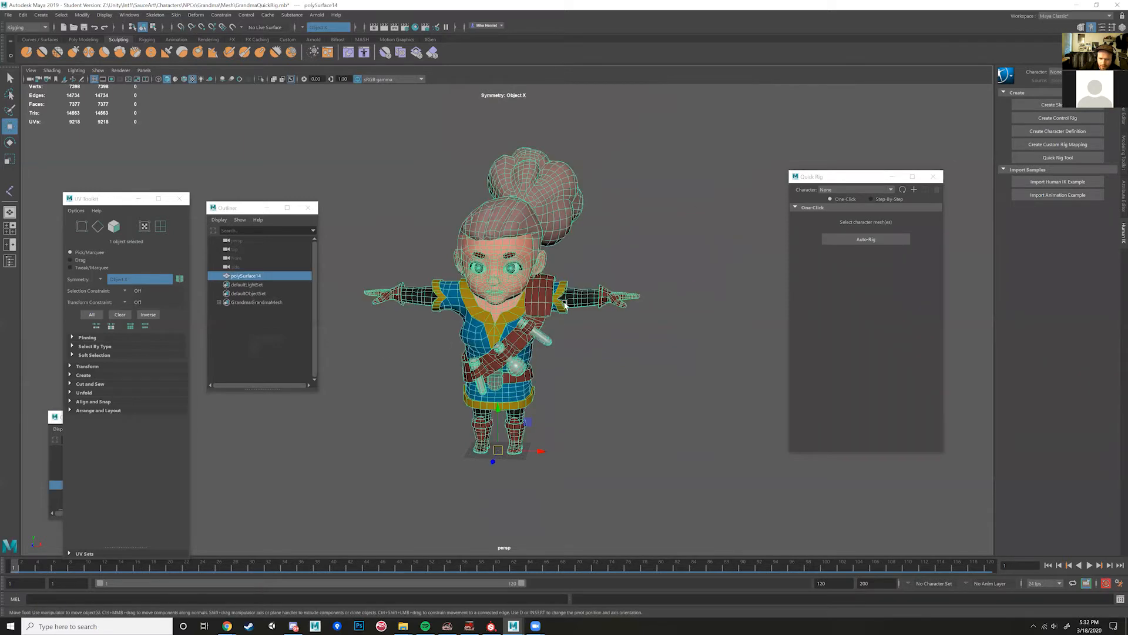
{"action": "left_click", "coordinate": [914, 190]}
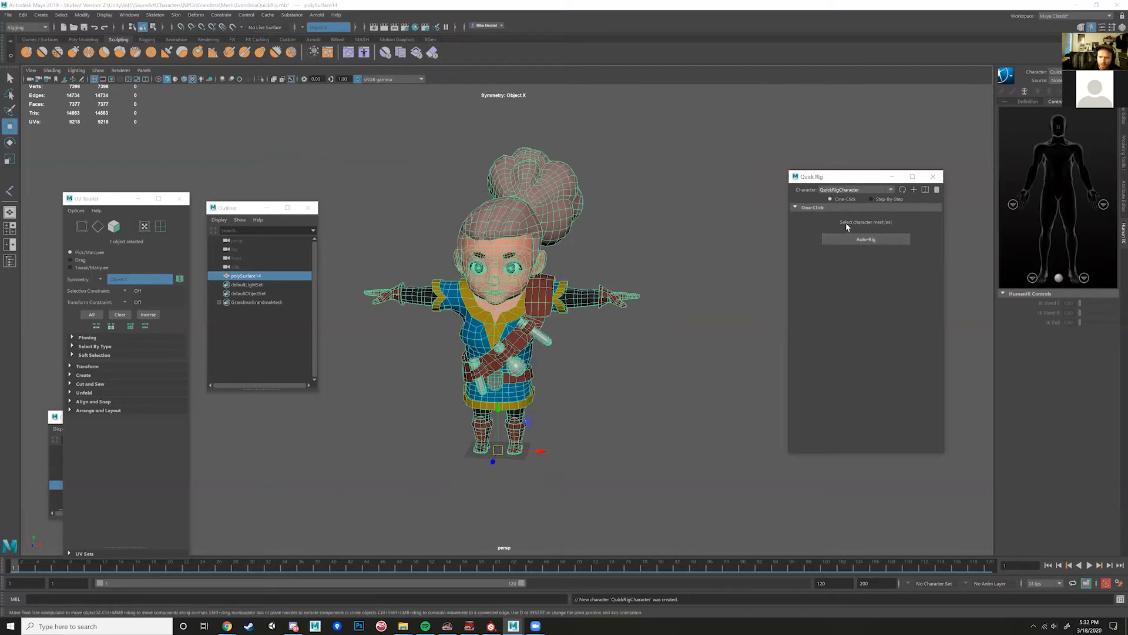
{"action": "left_click", "coordinate": [862, 246]}
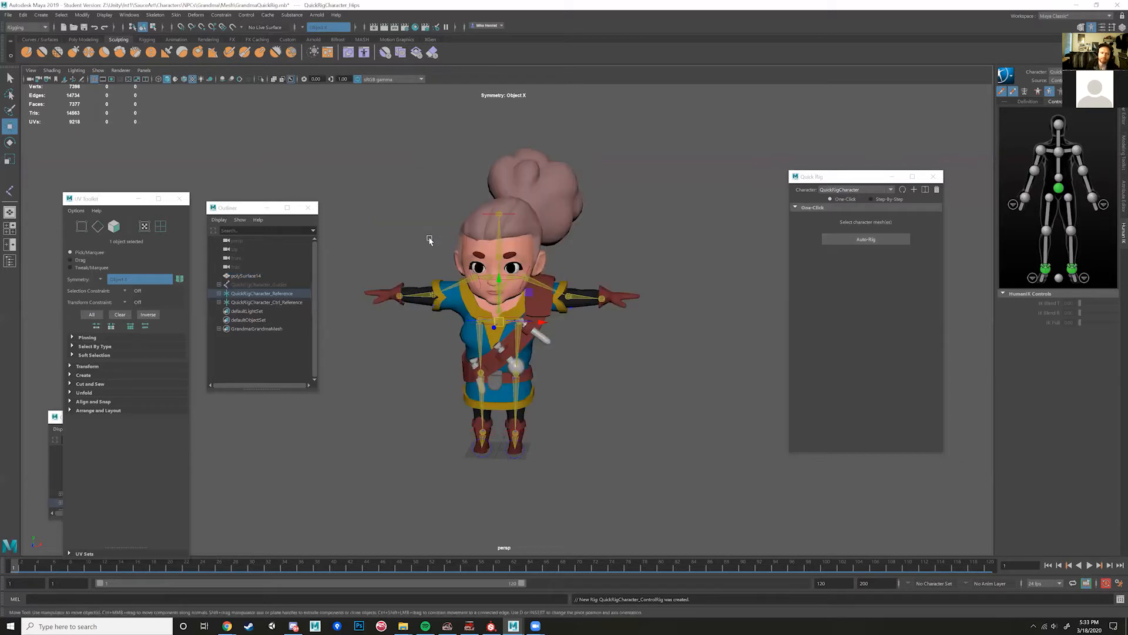
{"action": "left_click", "coordinate": [609, 262]}
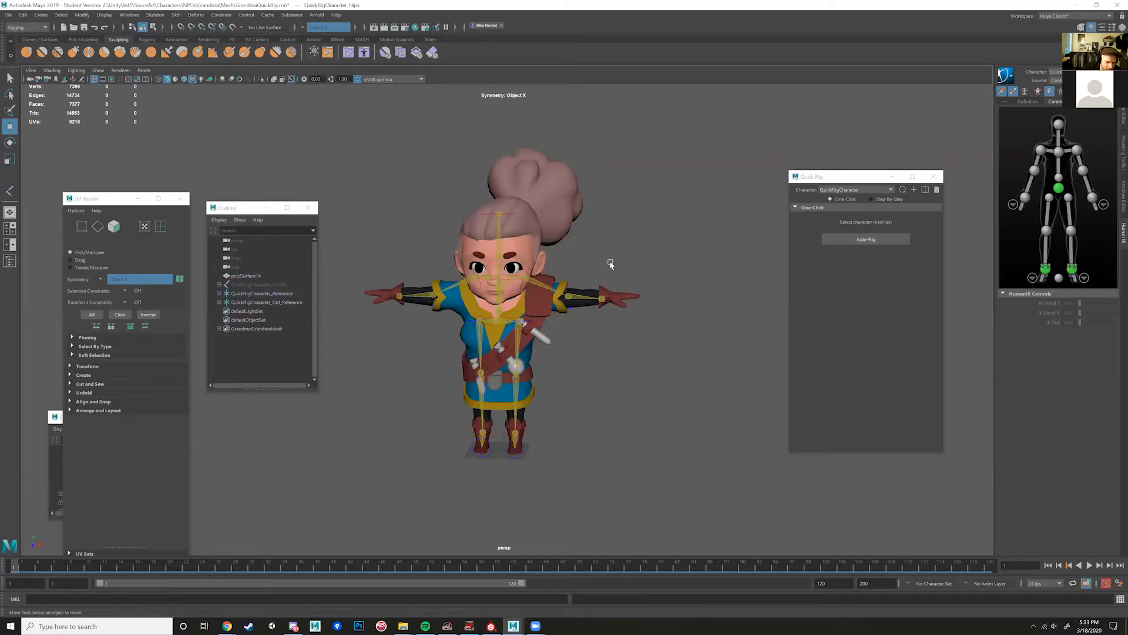
Step: Test rotating the left shoulder control of the generated rig, and undo the rotation
{"action": "left_click_drag", "start_coordinate": [611, 264], "coordinate": [561, 280], "text": "alt"}
{"action": "scroll", "coordinate": [533, 296], "scroll_direction": "up", "scroll_amount": 3}
{"action": "left_click", "coordinate": [503, 268]}
{"action": "key", "text": "e"}
{"action": "scroll", "coordinate": [534, 323], "scroll_direction": "up", "scroll_amount": 5}
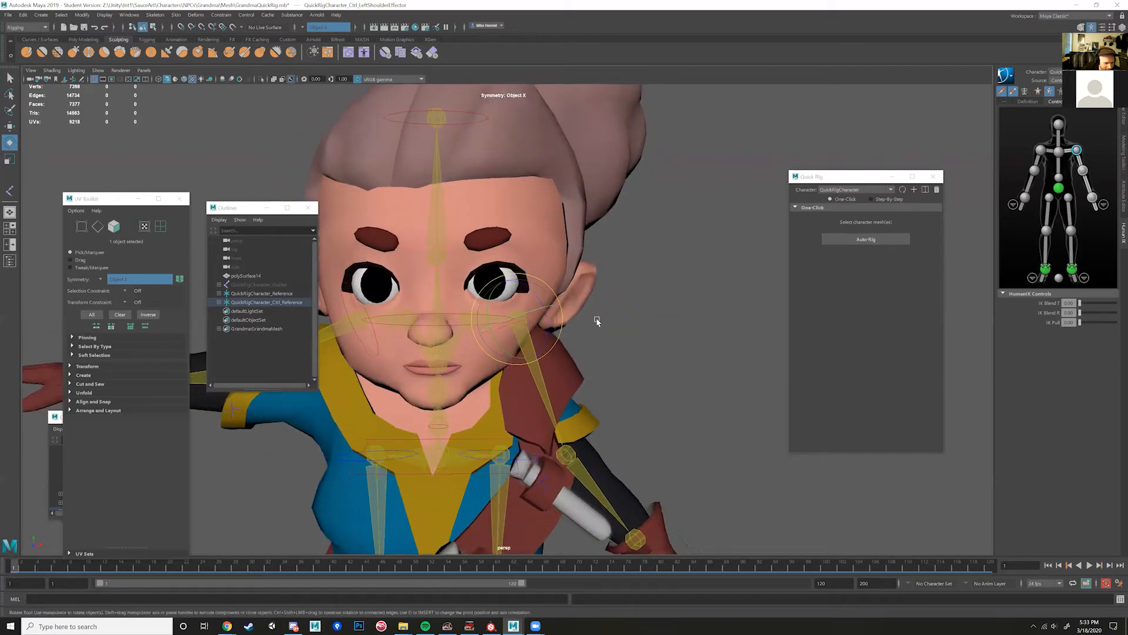
{"action": "scroll", "coordinate": [598, 321], "scroll_direction": "up", "scroll_amount": 2}
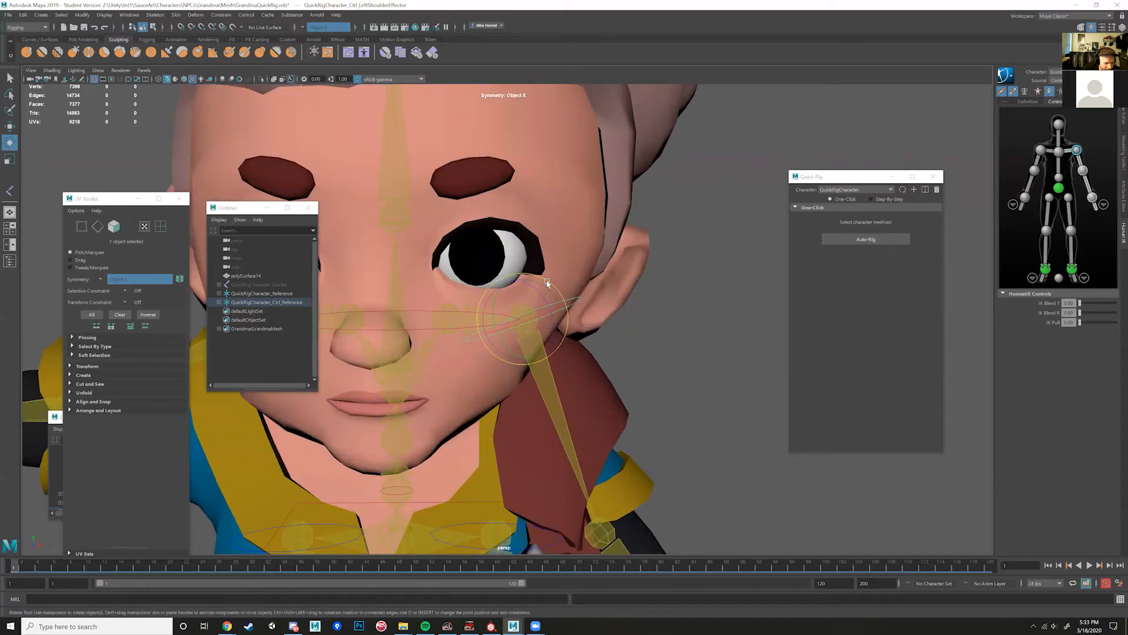
{"action": "left_click_drag", "start_coordinate": [546, 281], "coordinate": [541, 276]}
{"action": "key", "text": "ctrl+z"}
{"action": "scroll", "coordinate": [540, 276], "scroll_direction": "down", "scroll_amount": 3}
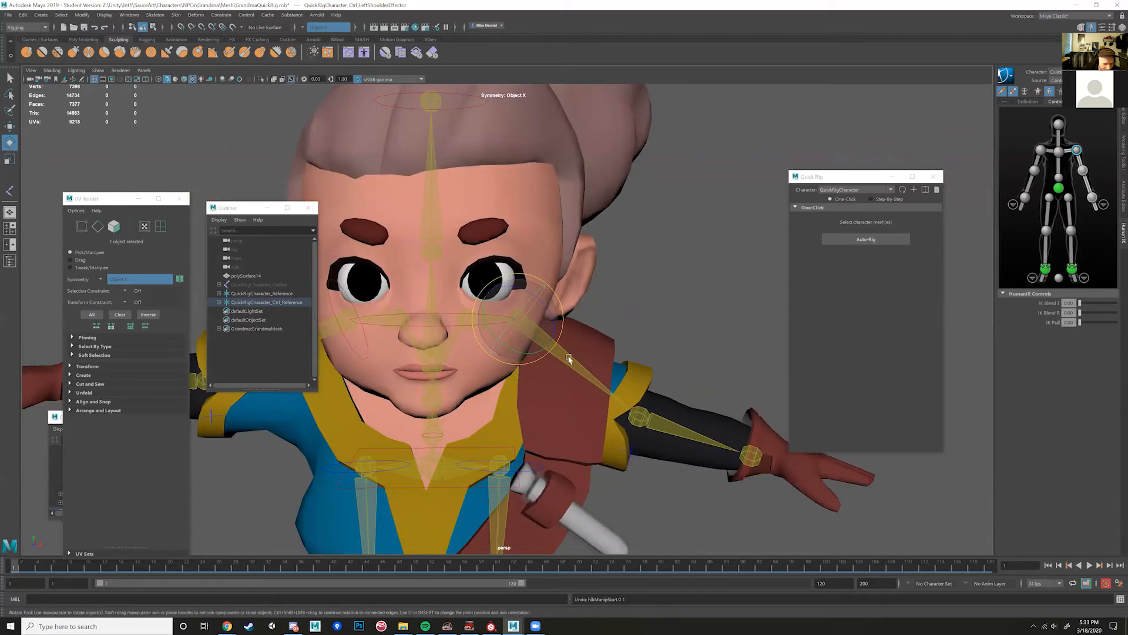
{"action": "scroll", "coordinate": [530, 442], "scroll_direction": "down", "scroll_amount": 3}
{"action": "left_click_drag", "start_coordinate": [530, 442], "coordinate": [419, 438], "text": "alt"}
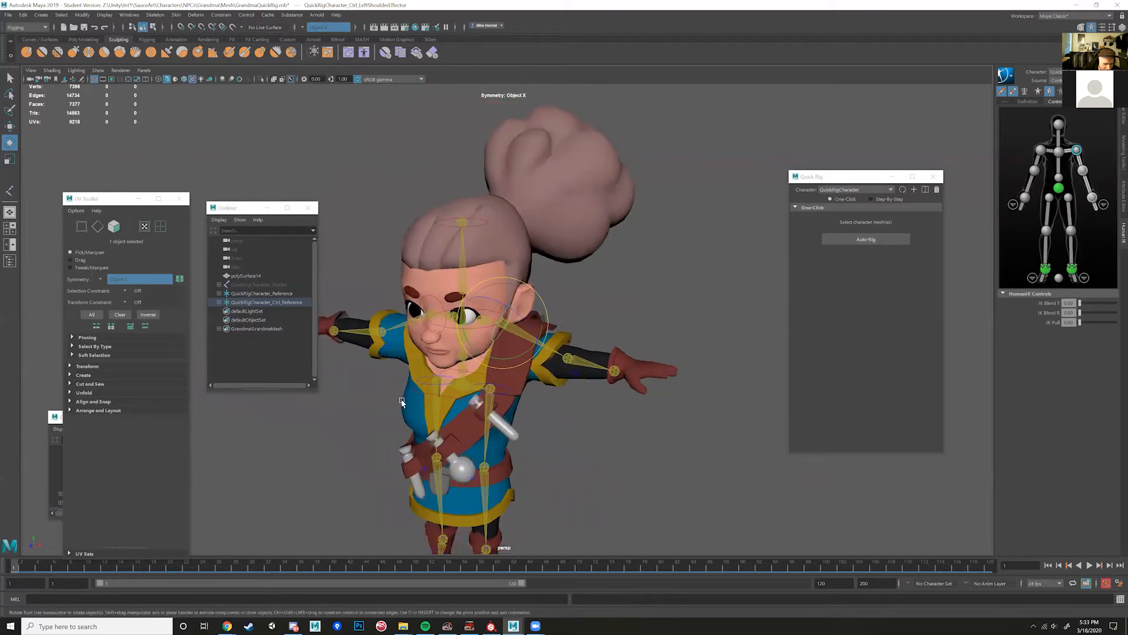
Step: Test moving the hips control of the generated rig to see how the body and legs follow
{"action": "left_click", "coordinate": [413, 392]}
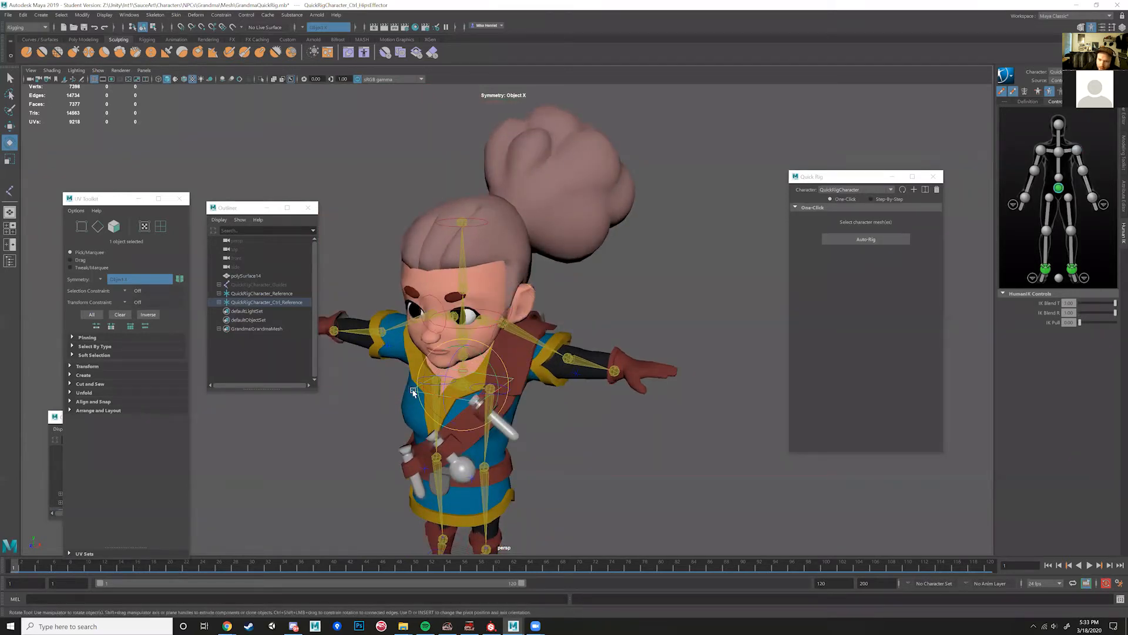
{"action": "left_click_drag", "start_coordinate": [407, 393], "coordinate": [428, 363]}
{"action": "middle_click_drag", "start_coordinate": [428, 363], "coordinate": [443, 356], "text": "alt"}
{"action": "scroll", "coordinate": [443, 356], "scroll_direction": "up", "scroll_amount": 3}
{"action": "key", "text": "w"}
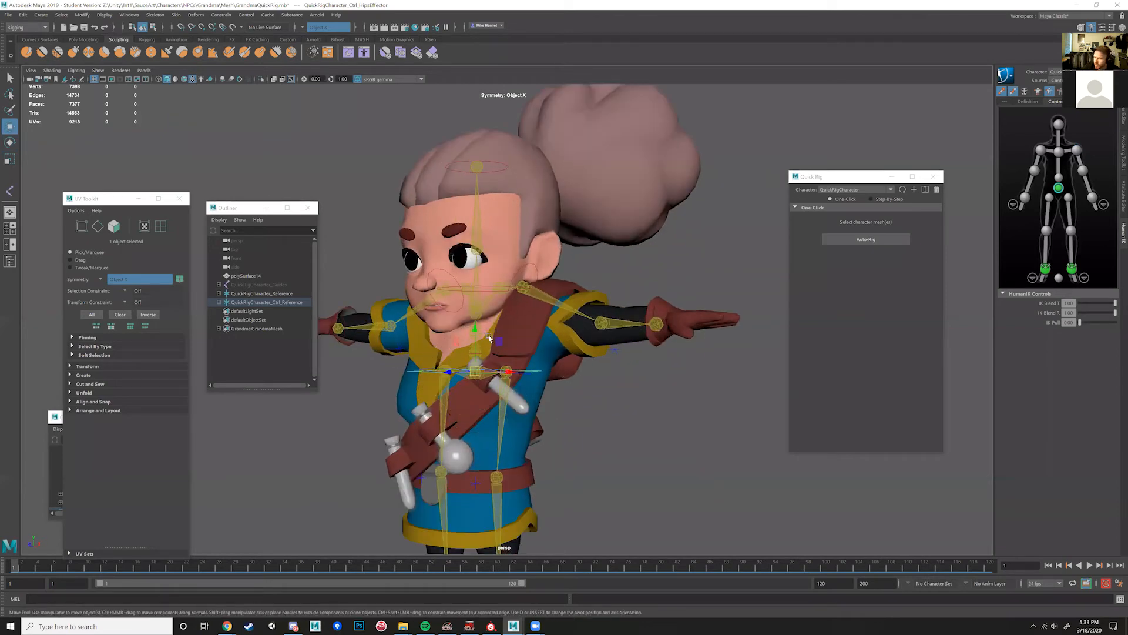
{"action": "scroll", "coordinate": [492, 357], "scroll_direction": "down", "scroll_amount": 3}
{"action": "middle_click_drag", "start_coordinate": [493, 350], "coordinate": [489, 291], "text": "alt"}
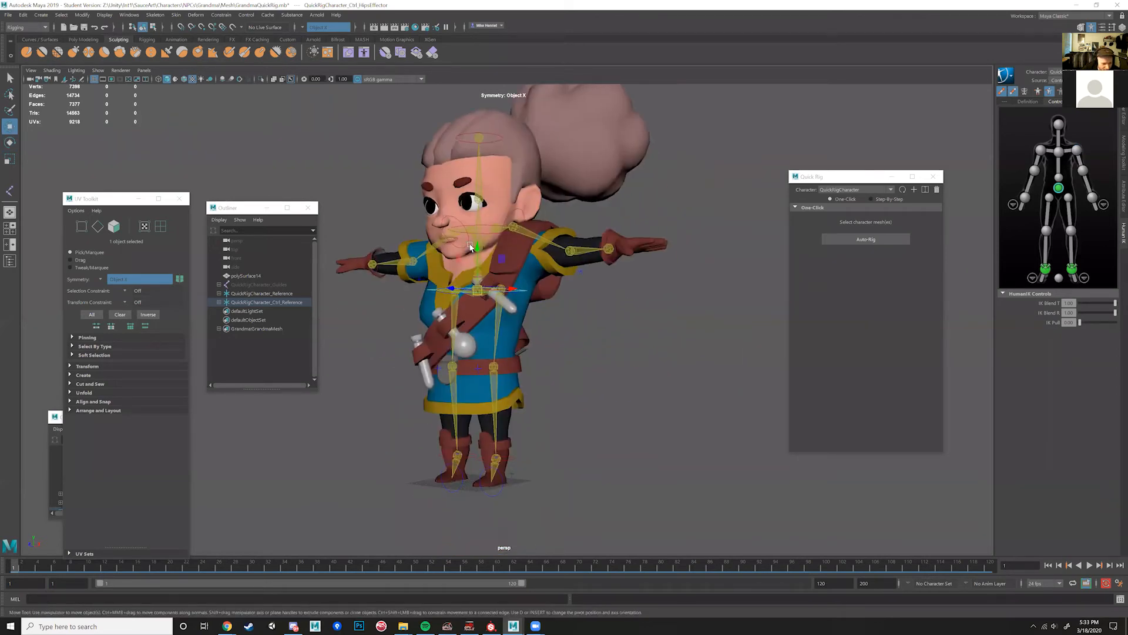
{"action": "left_click_drag", "start_coordinate": [477, 258], "coordinate": [708, 309]}
Step: Undo the test poses of the hips control so the character stands in its T-pose
{"action": "key", "text": "e"}
{"action": "left_click_drag", "start_coordinate": [494, 353], "coordinate": [560, 361], "text": "alt"}
{"action": "key", "text": "ctrl+z"}
{"action": "key", "text": "ctrl+z"}
{"action": "key", "text": "ctrl+z"}
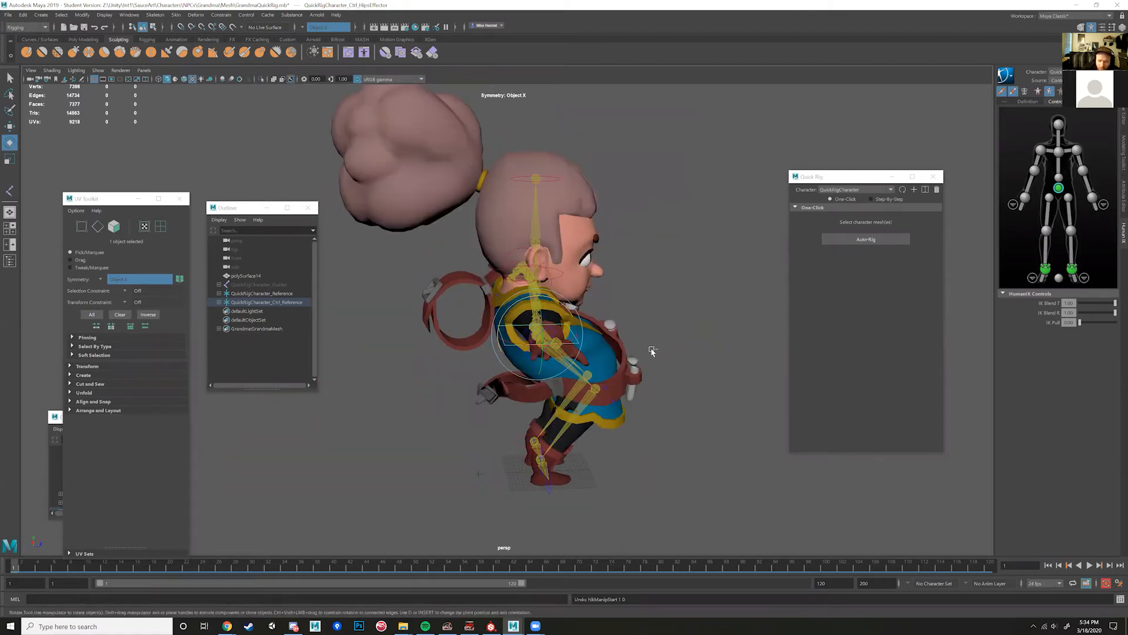
{"action": "key", "text": "ctrl+z"}
{"action": "left_click_drag", "start_coordinate": [640, 353], "coordinate": [618, 338], "text": "alt"}
{"action": "key", "text": "w"}
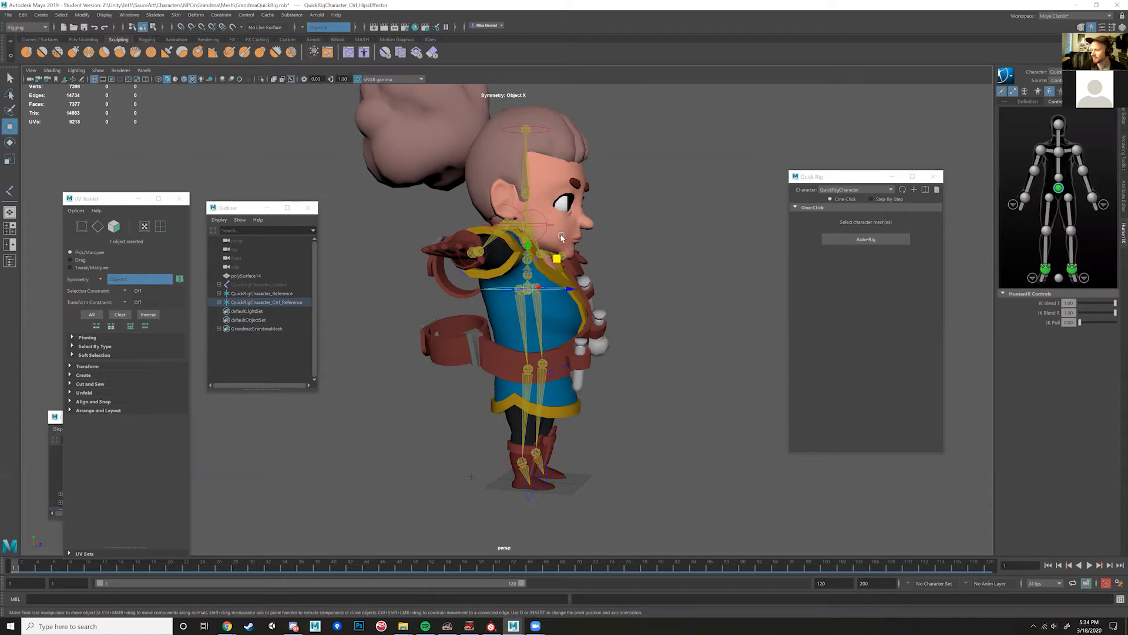
Step: Undo the auto-rig, removing the generated control rig from the character
{"action": "left_click_drag", "start_coordinate": [674, 234], "coordinate": [595, 298], "text": "alt"}
{"action": "key", "text": "ctrl+z"}
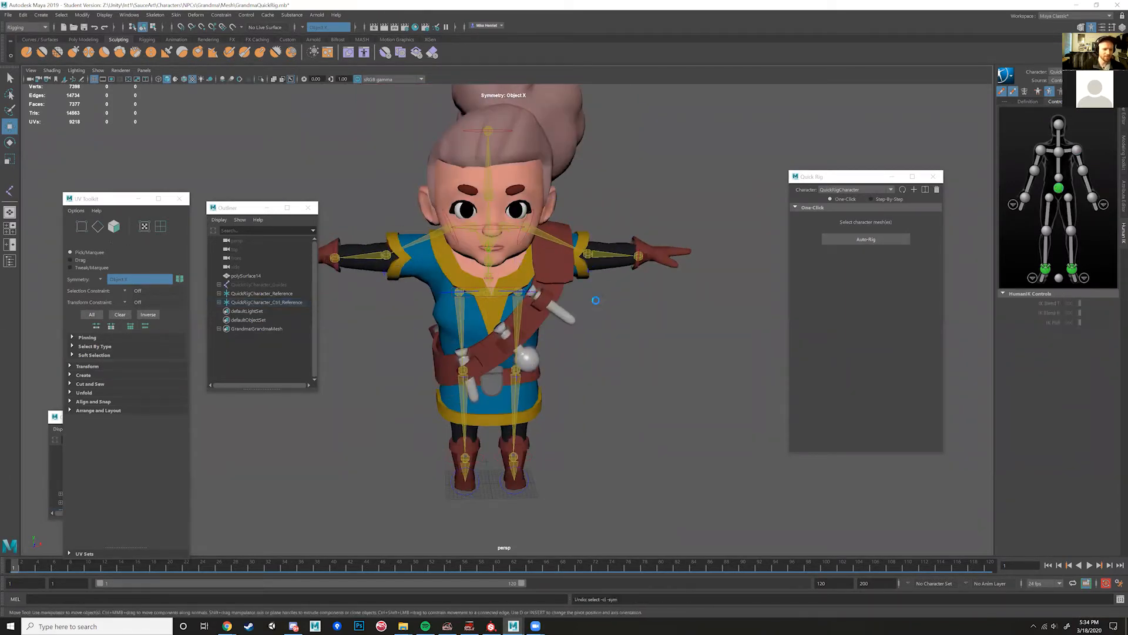
{"action": "key", "text": "ctrl+z"}
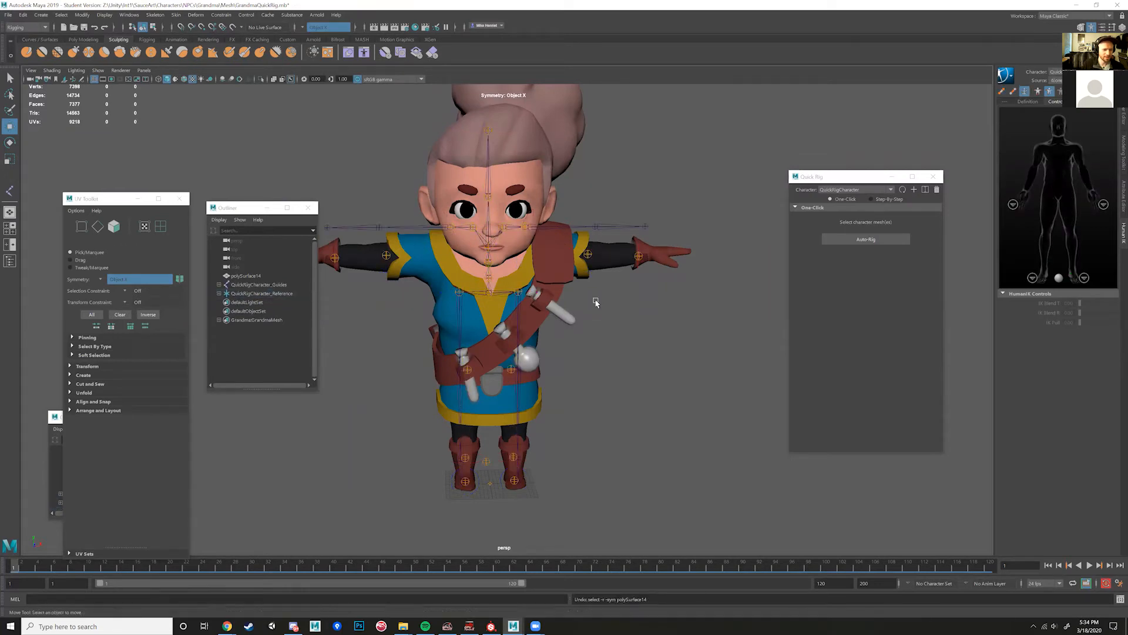
{"action": "key", "text": "ctrl+z"}
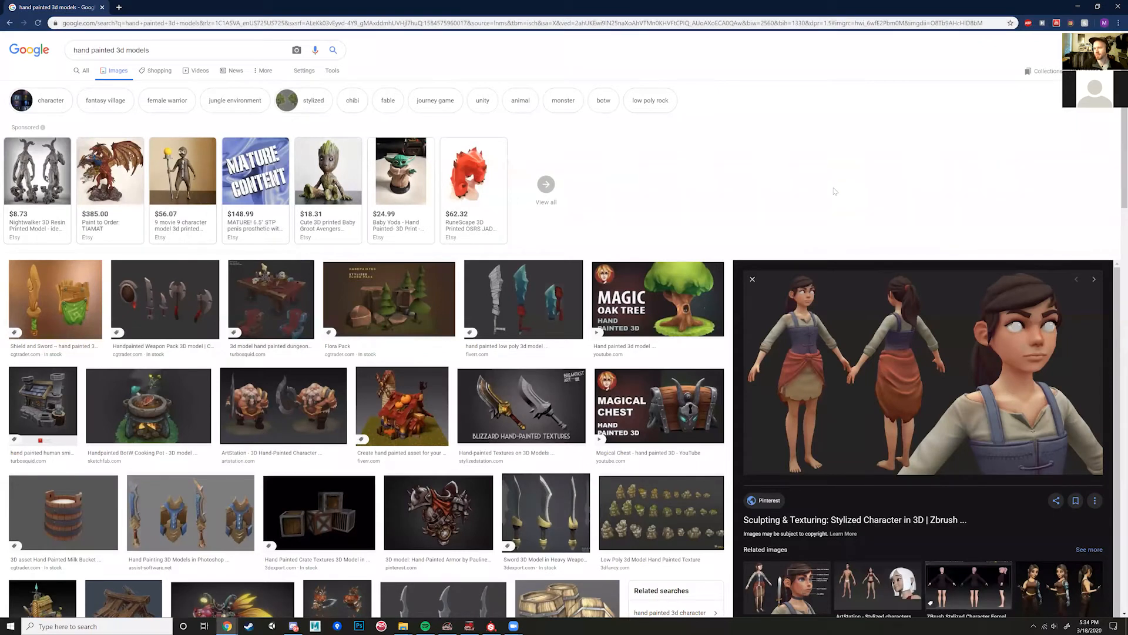
Step: Launch Maya 2019 again, and close the floating Outliner and Tool Settings windows
{"action": "left_click", "coordinate": [89, 626]}
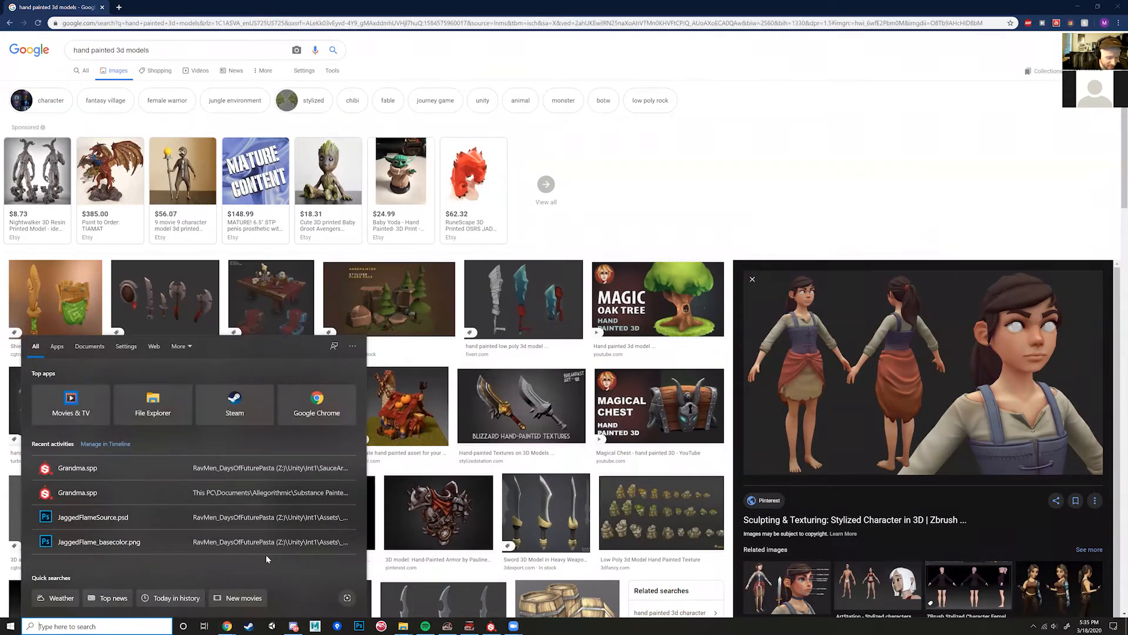
{"action": "type", "text": "maya"}
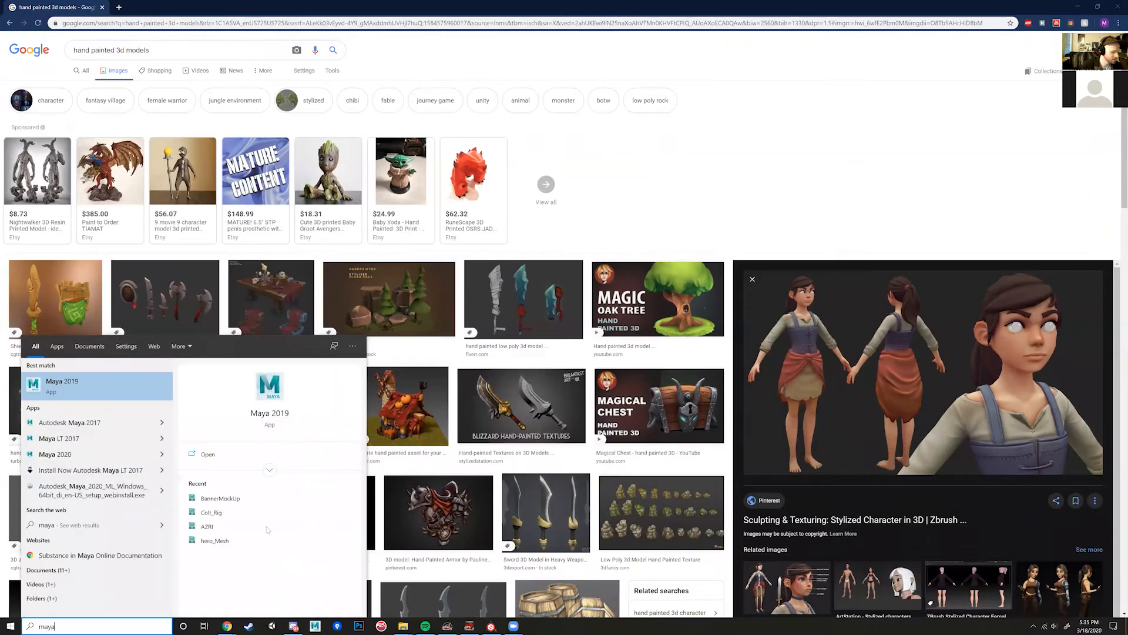
{"action": "left_click", "coordinate": [97, 385]}
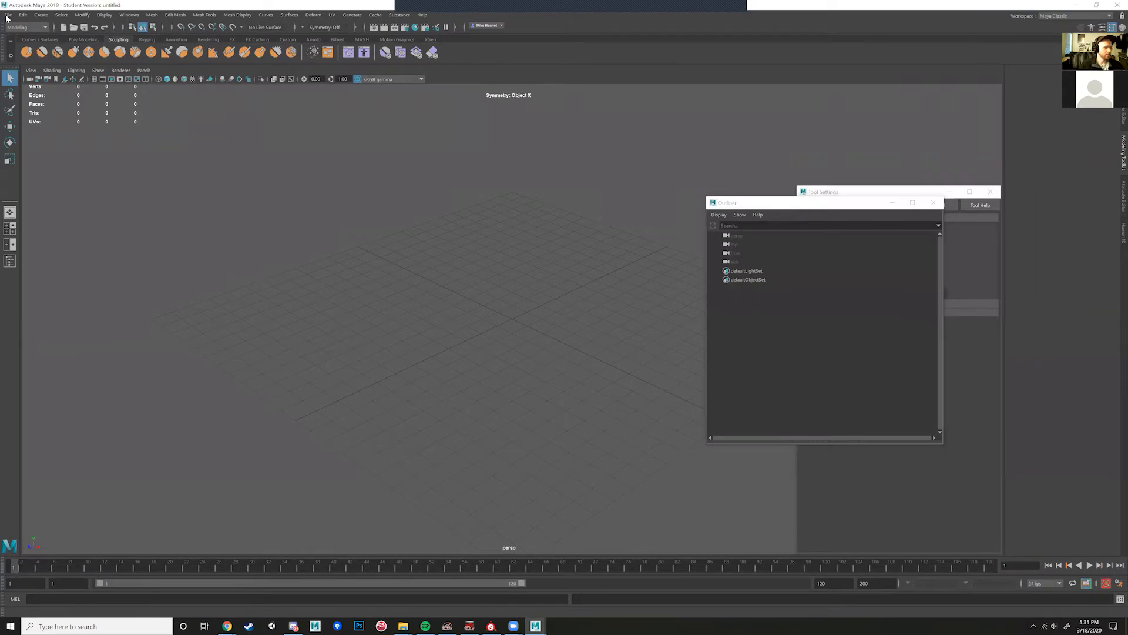
{"action": "left_click", "coordinate": [570, 213]}
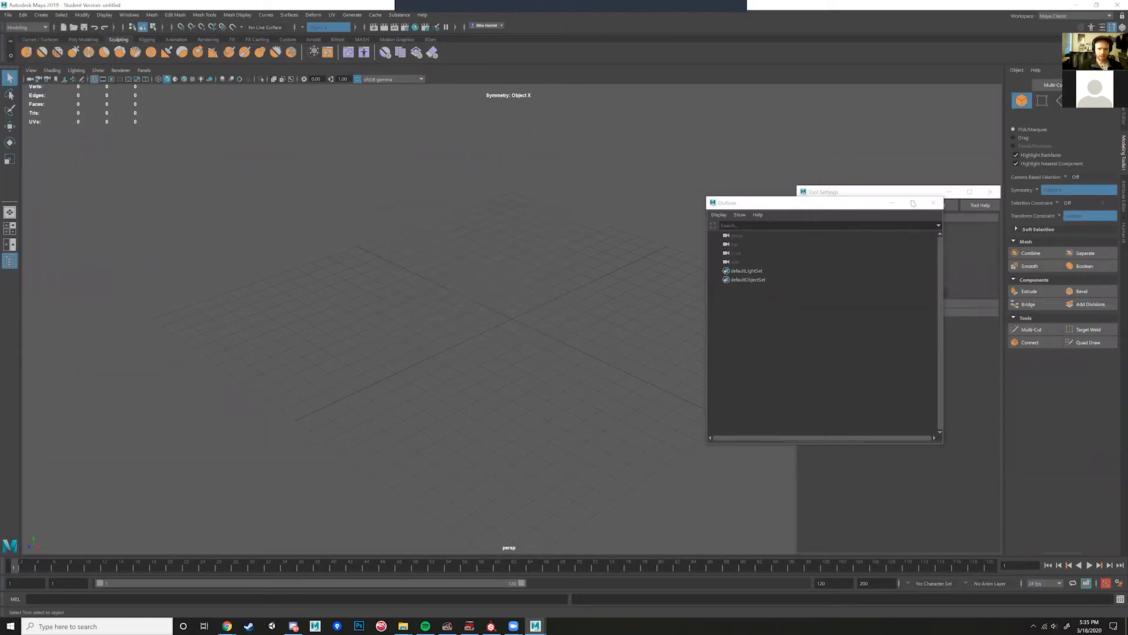
{"action": "left_click", "coordinate": [933, 203]}
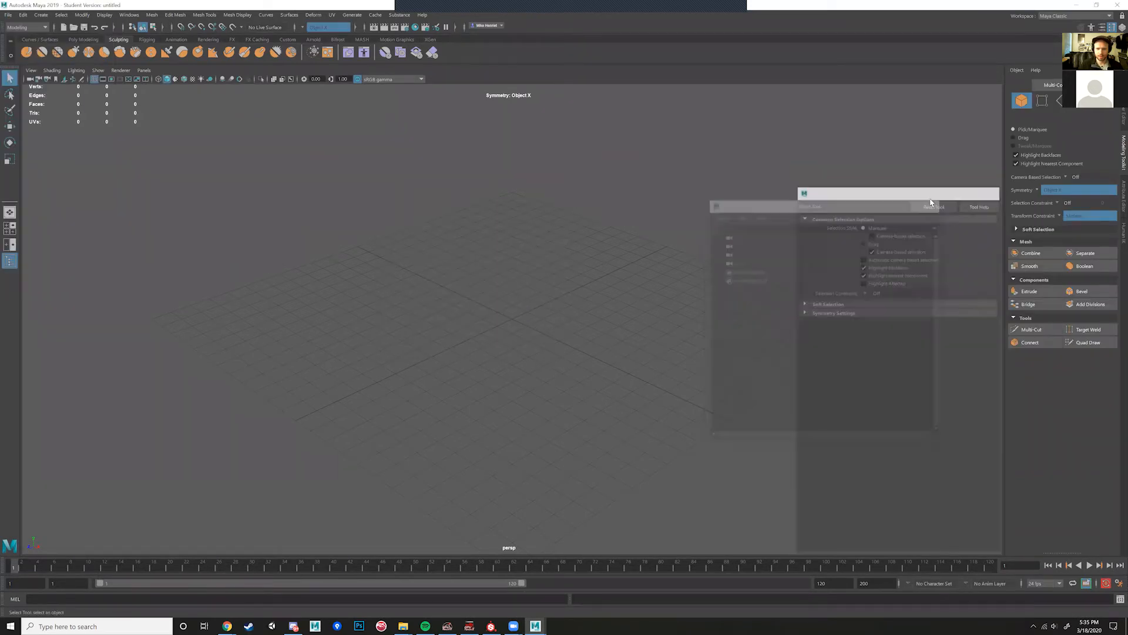
{"action": "left_click", "coordinate": [990, 192]}
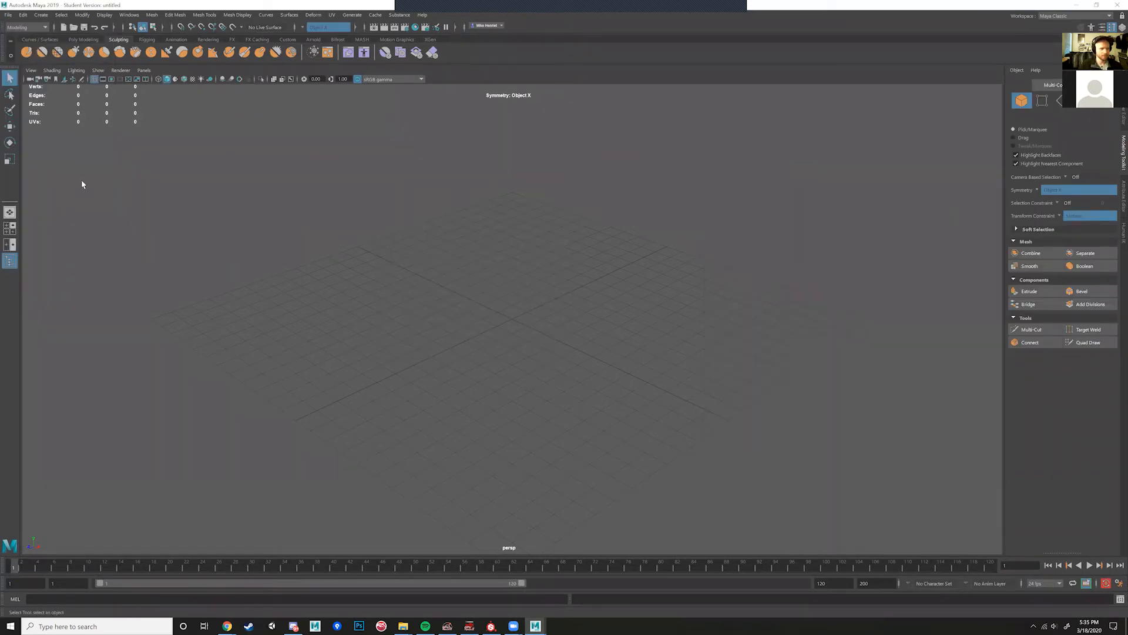
Step: Start opening a scene and browse drive Z to the Characters\NPCs\Grandma\Mesh folder inside the Unity project's source art
{"action": "left_click", "coordinate": [7, 16]}
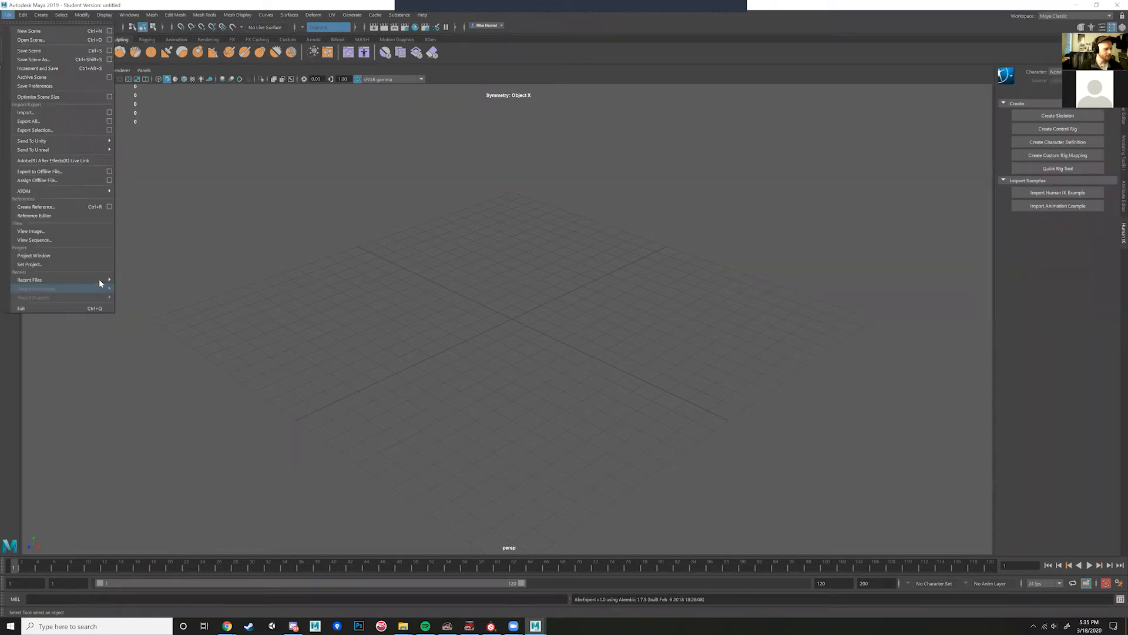
{"action": "mouse_move", "coordinate": [99, 282]}
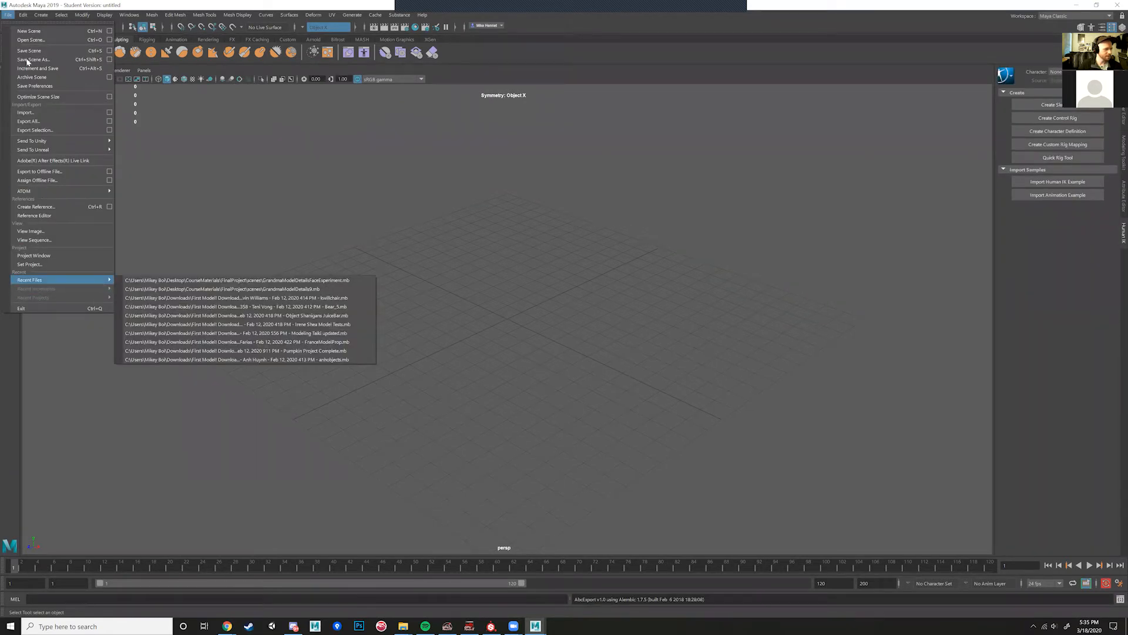
{"action": "left_click", "coordinate": [34, 41]}
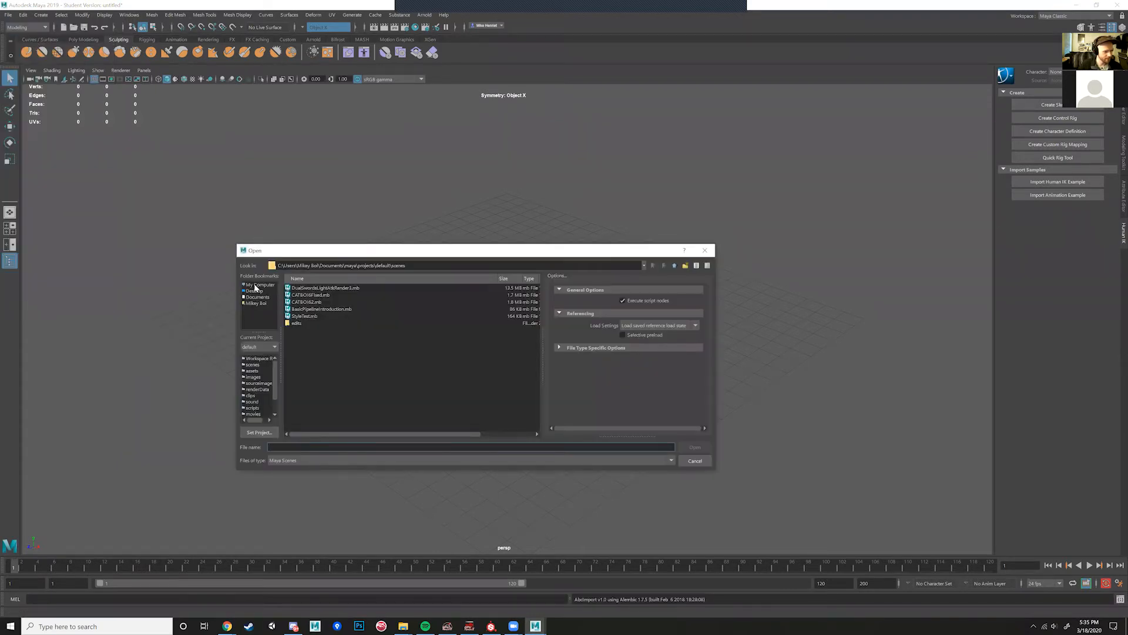
{"action": "left_click", "coordinate": [256, 286]}
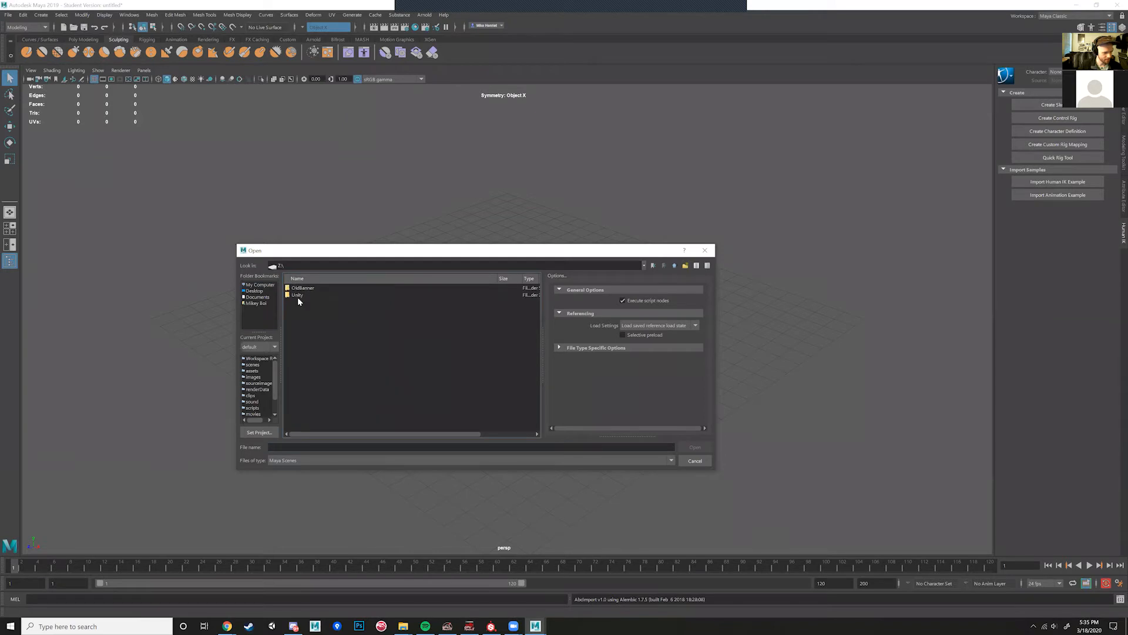
{"action": "double_click", "coordinate": [296, 288]}
{"action": "double_click", "coordinate": [314, 309]}
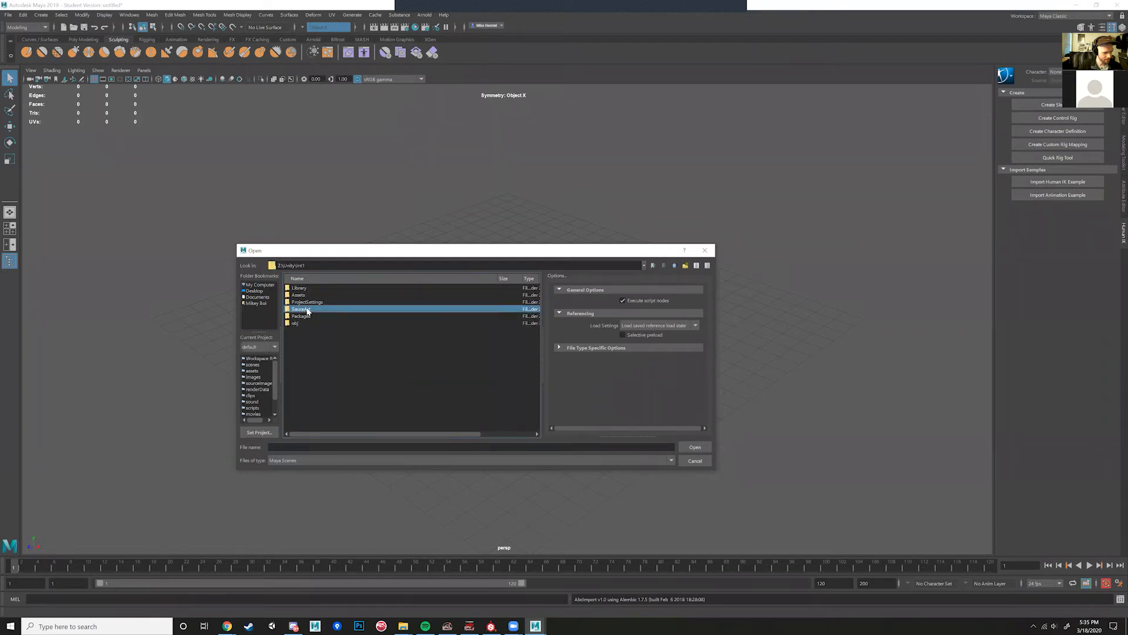
{"action": "double_click", "coordinate": [303, 331]}
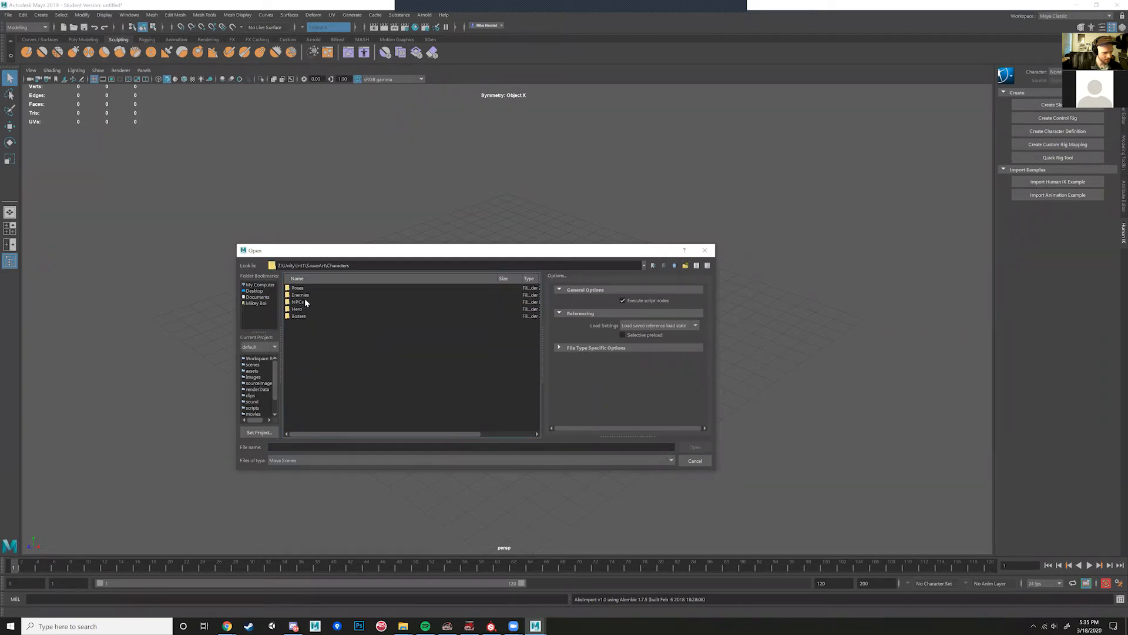
{"action": "double_click", "coordinate": [304, 301]}
{"action": "double_click", "coordinate": [308, 287]}
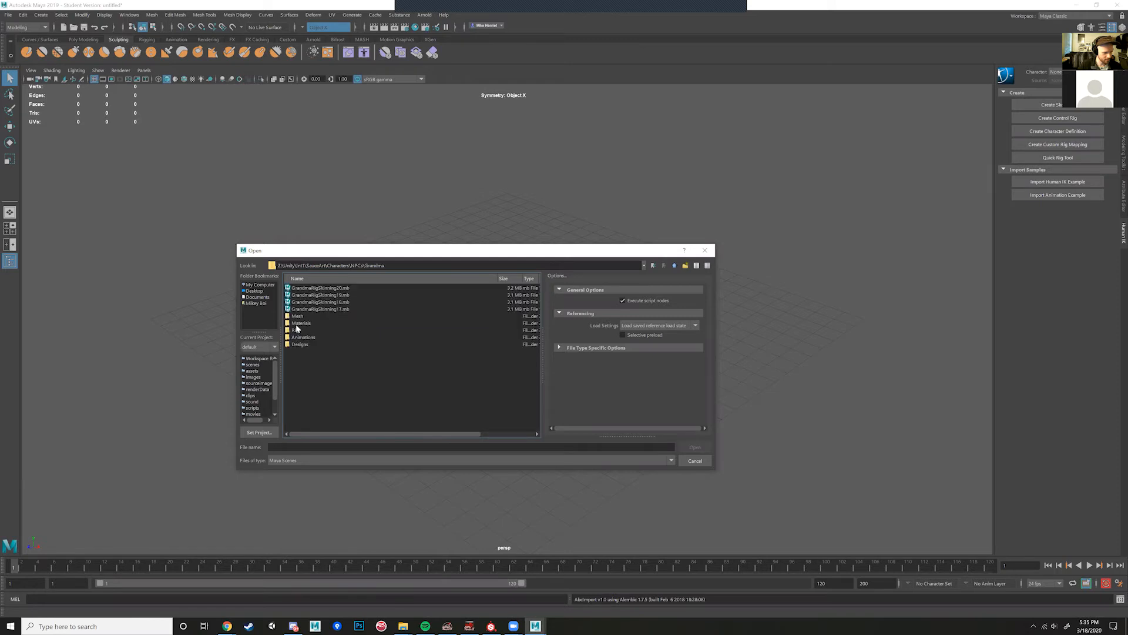
{"action": "double_click", "coordinate": [297, 317]}
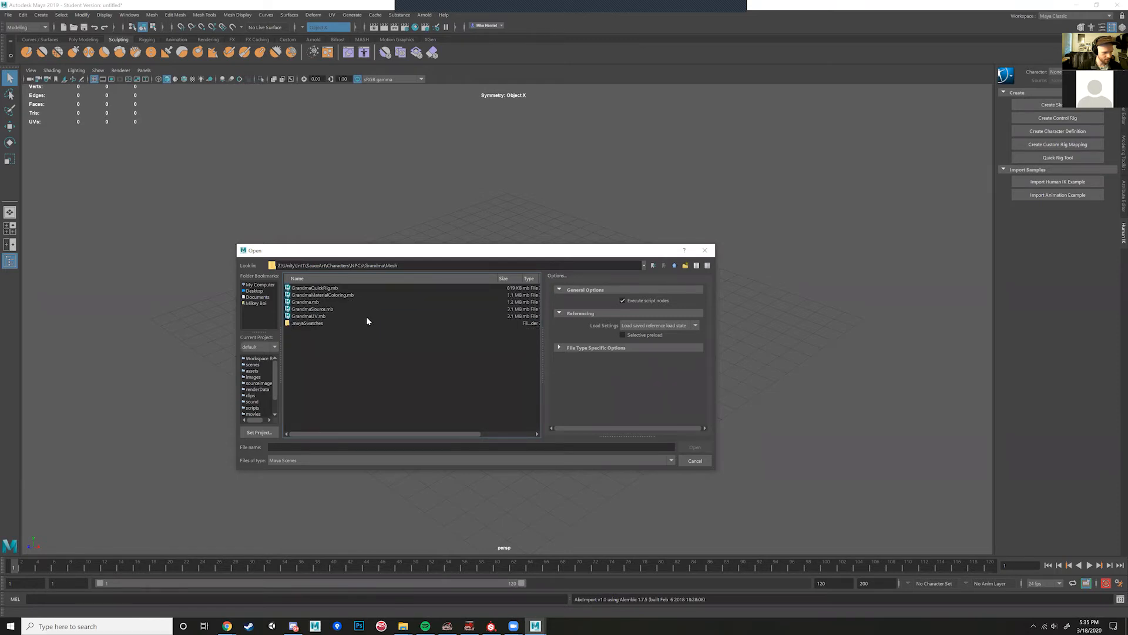
Step: Open GrandmaQuickRig.mb without saving the untitled scene, and accept the student version notice
{"action": "left_click", "coordinate": [333, 295]}
{"action": "left_click", "coordinate": [695, 448]}
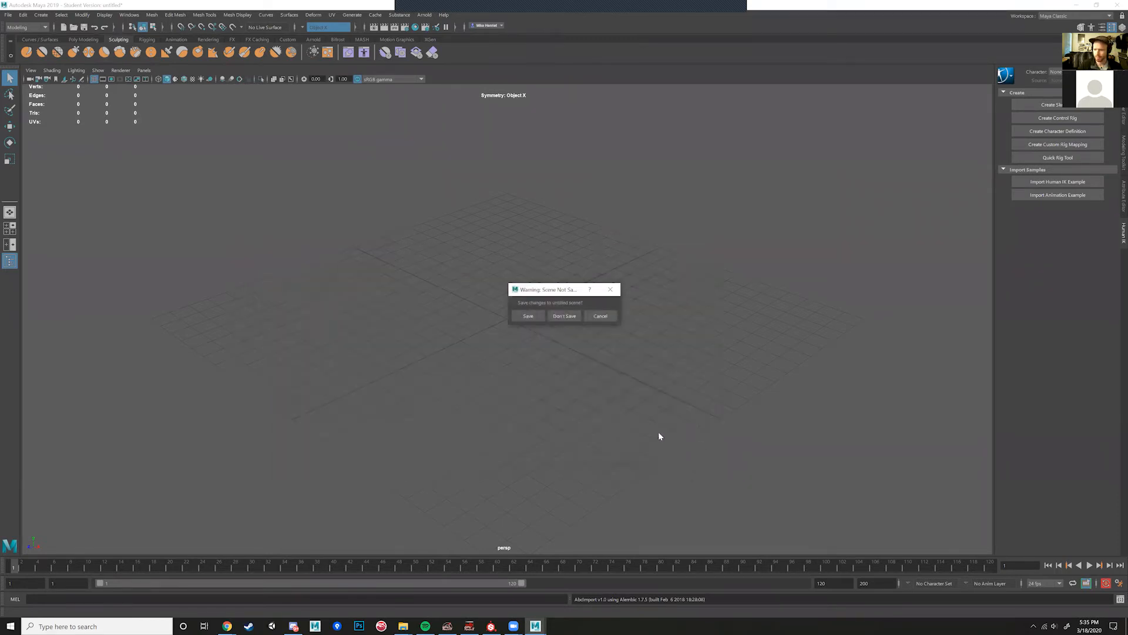
{"action": "left_click", "coordinate": [564, 316]}
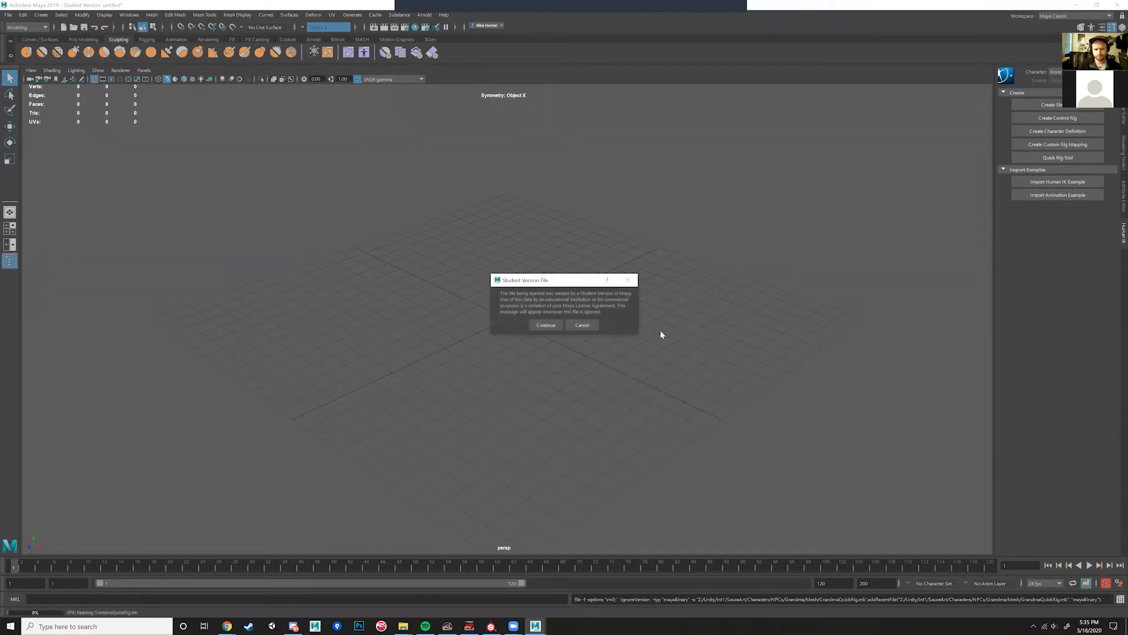
{"action": "left_click", "coordinate": [546, 325]}
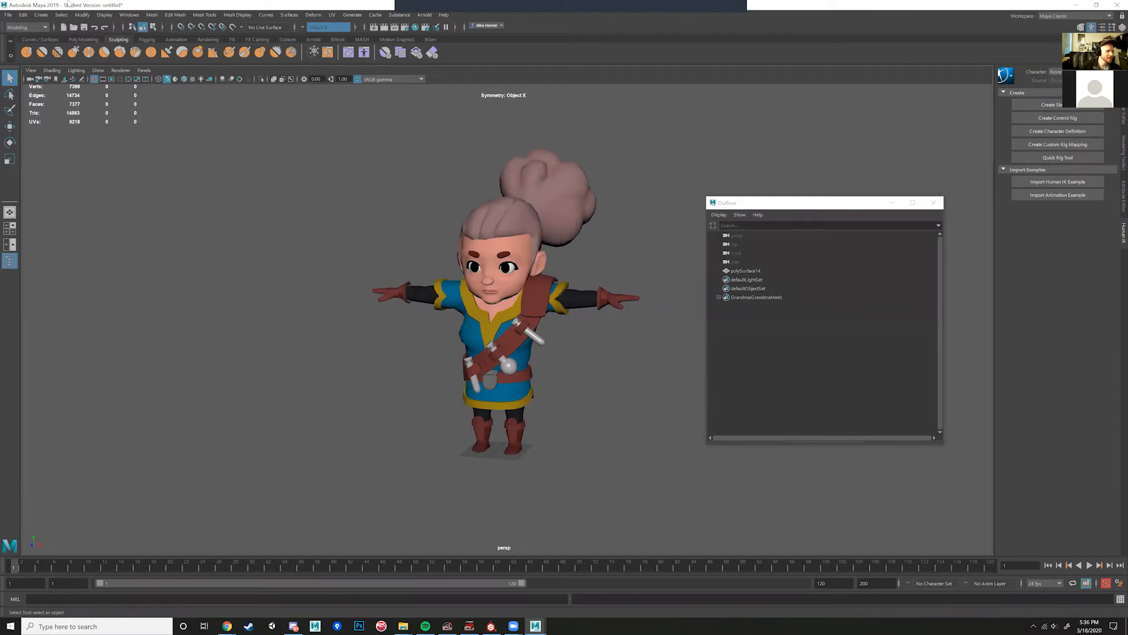
Step: Select the grandma character mesh
{"action": "left_click_drag", "start_coordinate": [410, 283], "coordinate": [382, 297], "text": "alt"}
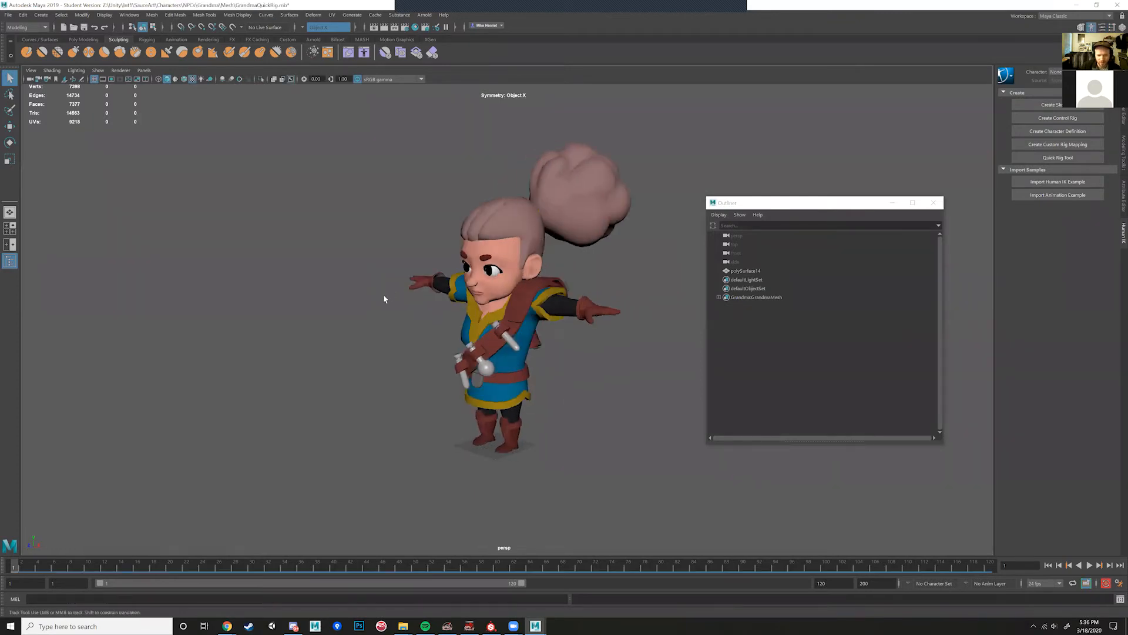
{"action": "right_click_drag", "start_coordinate": [382, 298], "coordinate": [499, 311], "text": "alt"}
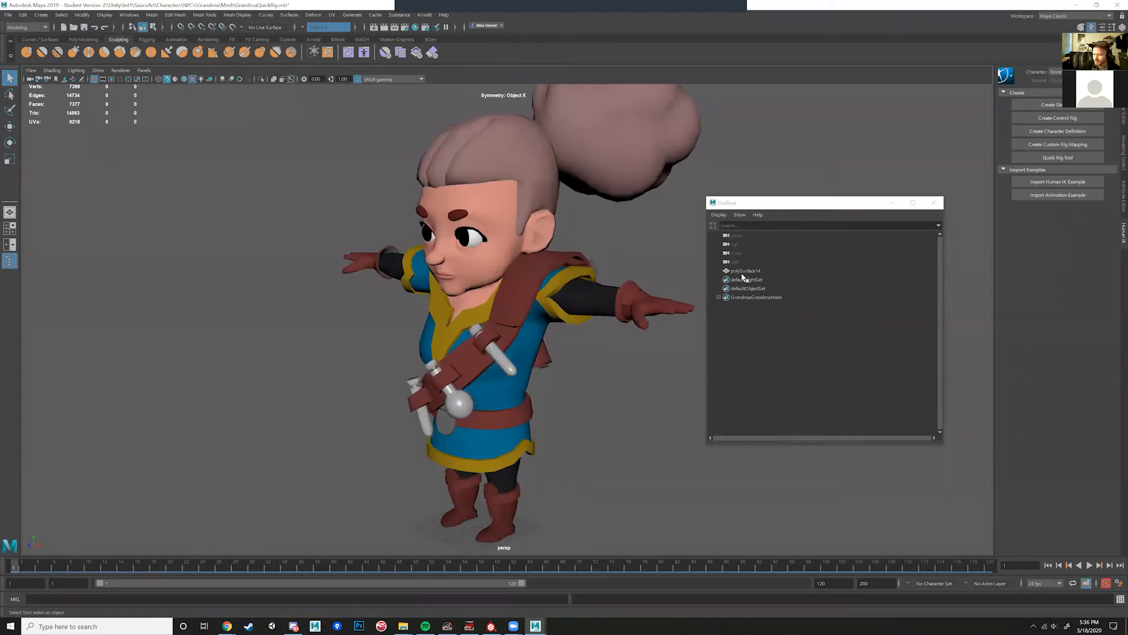
{"action": "left_click", "coordinate": [475, 300]}
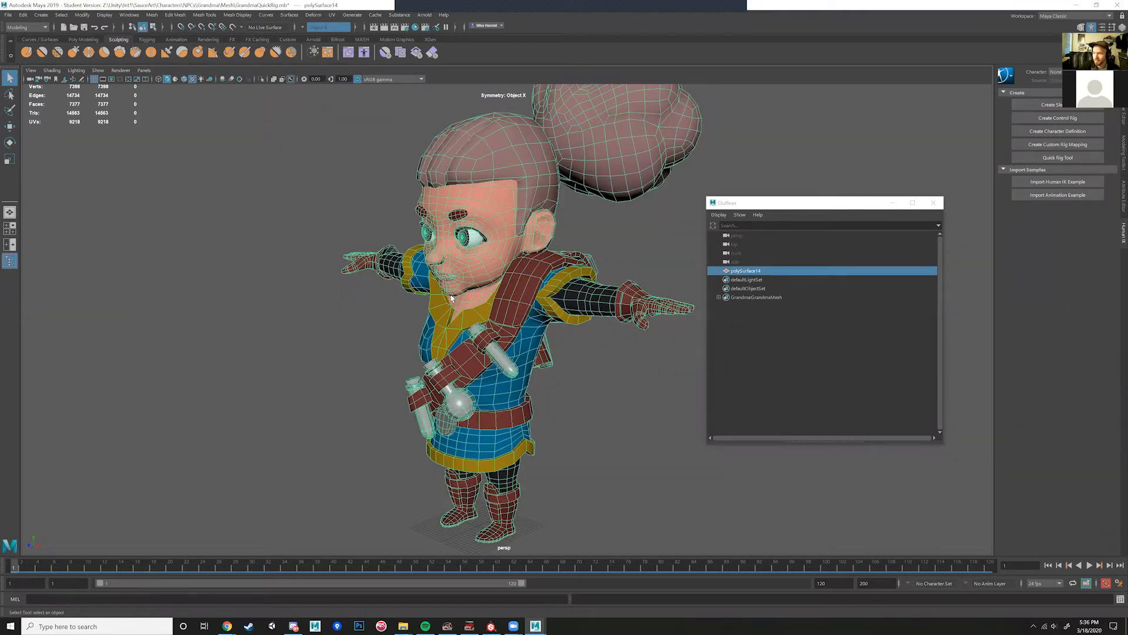
{"action": "left_click", "coordinate": [7, 15]}
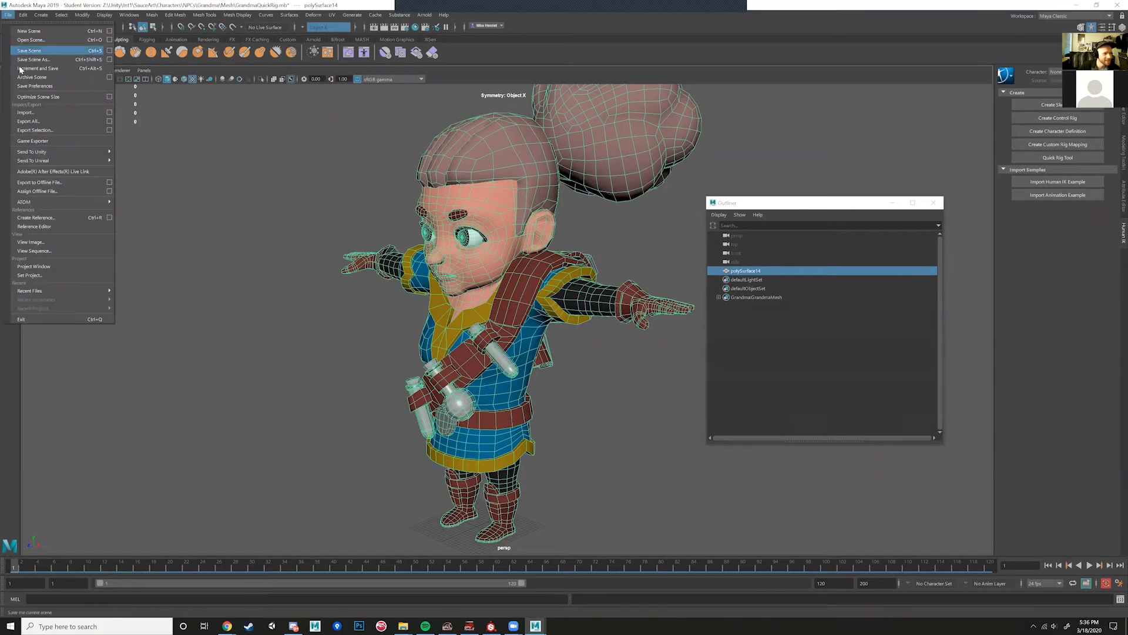
{"action": "left_click", "coordinate": [35, 61]}
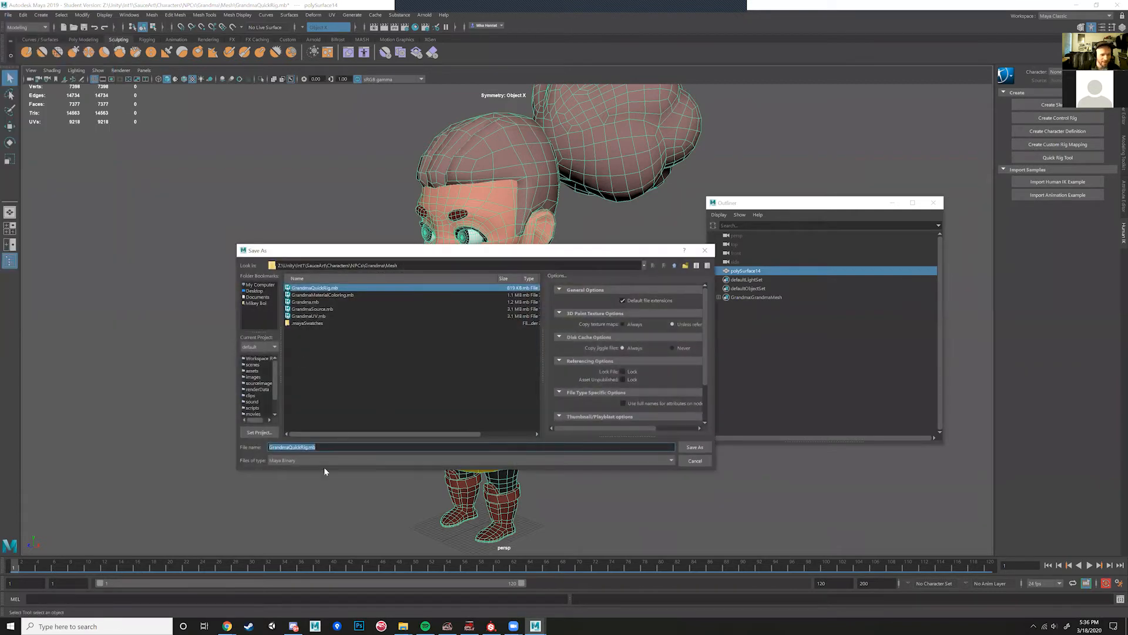
{"action": "left_click", "coordinate": [691, 464]}
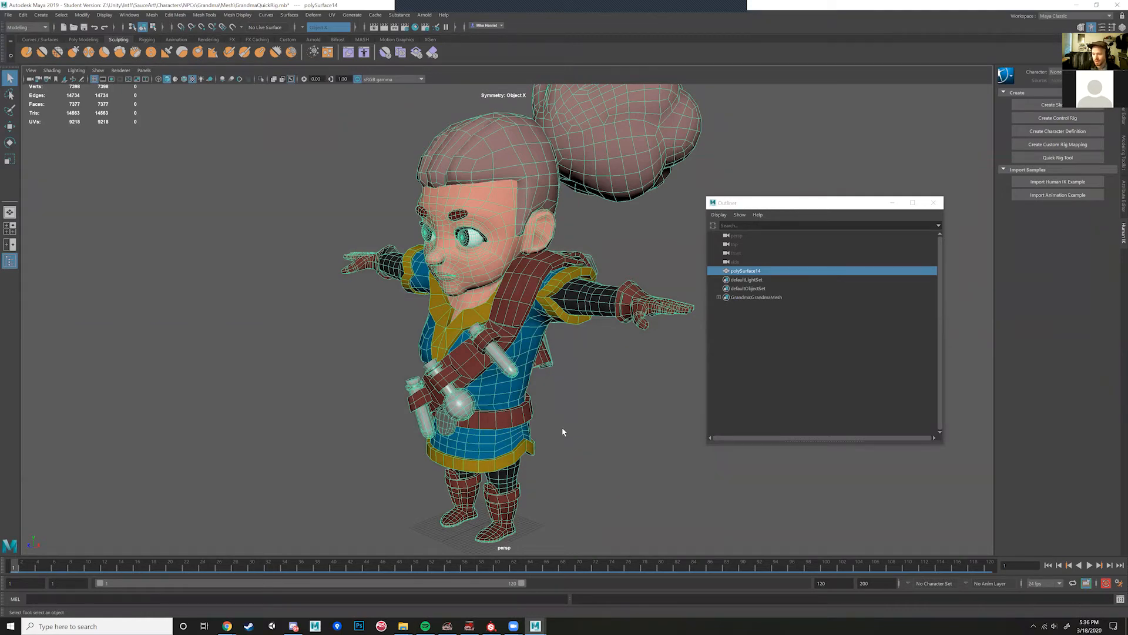
Step: Examine the whole grandma mesh in its T-pose from the front and from an angle
{"action": "left_click_drag", "start_coordinate": [584, 350], "coordinate": [584, 368], "text": "alt"}
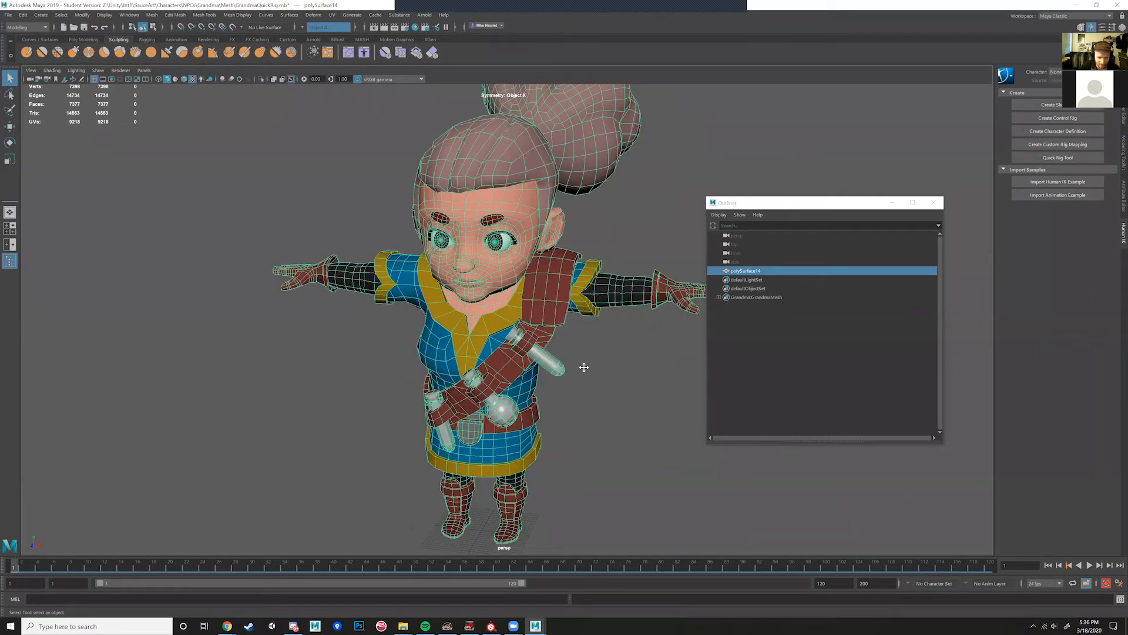
{"action": "right_click_drag", "start_coordinate": [584, 368], "coordinate": [568, 388], "text": "alt"}
{"action": "middle_click_drag", "start_coordinate": [567, 388], "coordinate": [548, 310], "text": "alt"}
{"action": "right_click_drag", "start_coordinate": [548, 305], "coordinate": [539, 360], "text": "alt"}
{"action": "middle_click_drag", "start_coordinate": [539, 360], "coordinate": [542, 404], "text": "alt"}
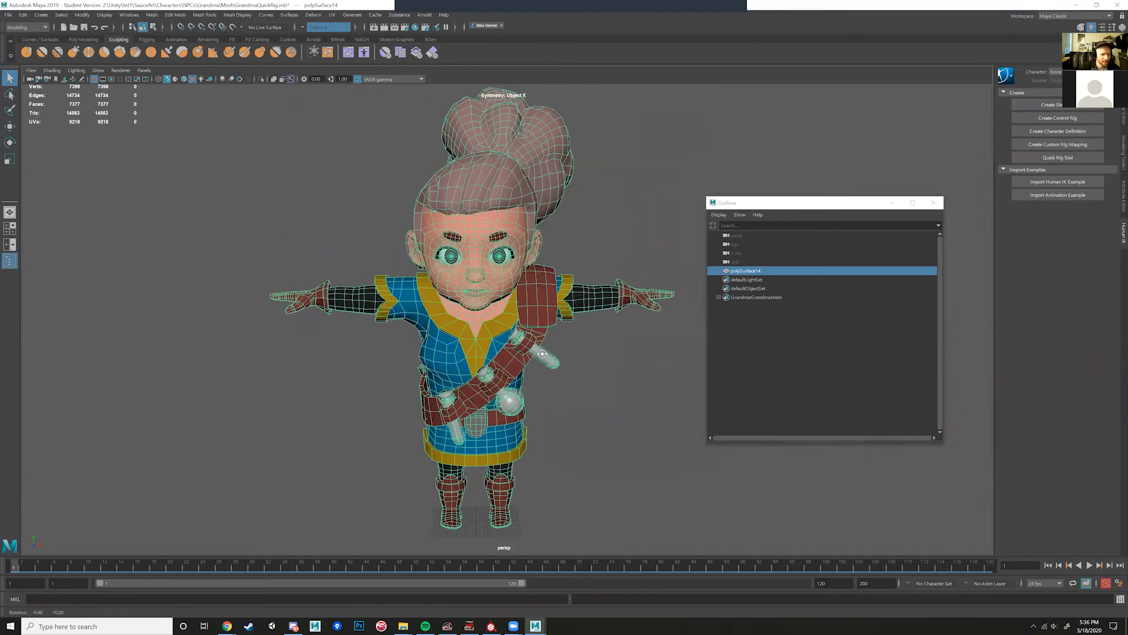
{"action": "left_click_drag", "start_coordinate": [582, 393], "coordinate": [529, 372], "text": "alt"}
{"action": "left_click_drag", "start_coordinate": [554, 448], "coordinate": [556, 443], "text": "alt"}
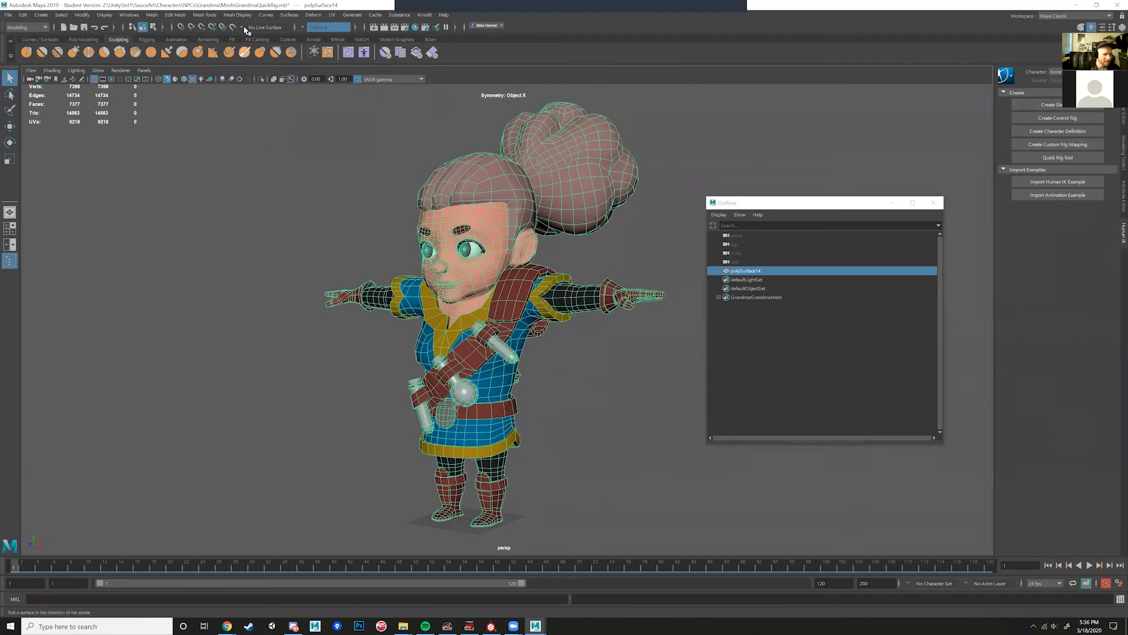
Step: Switch to the Rigging menu set and open Quick Rig in Step-By-Step mode, placed beside the character
{"action": "left_click", "coordinate": [37, 30]}
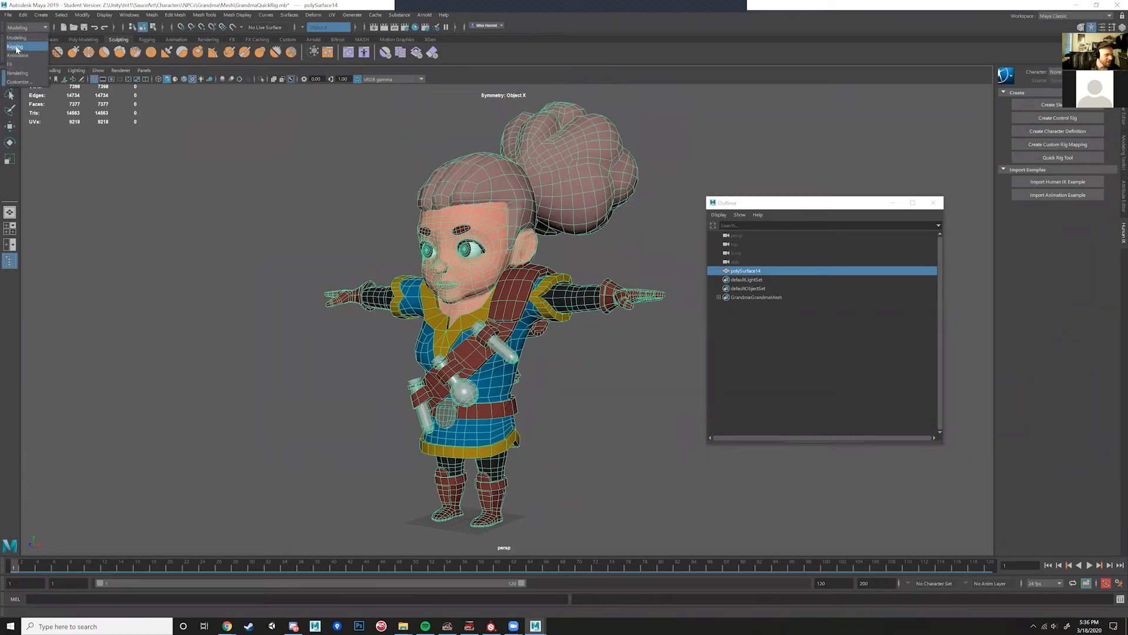
{"action": "left_click", "coordinate": [16, 47]}
{"action": "left_click", "coordinate": [156, 15]}
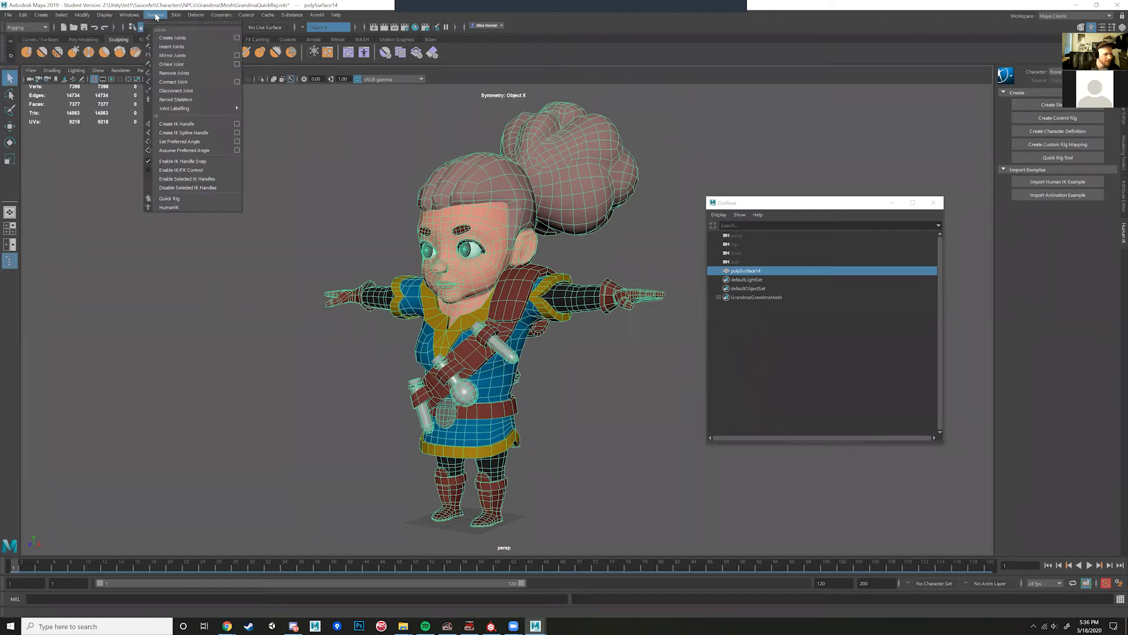
{"action": "left_click", "coordinate": [171, 199]}
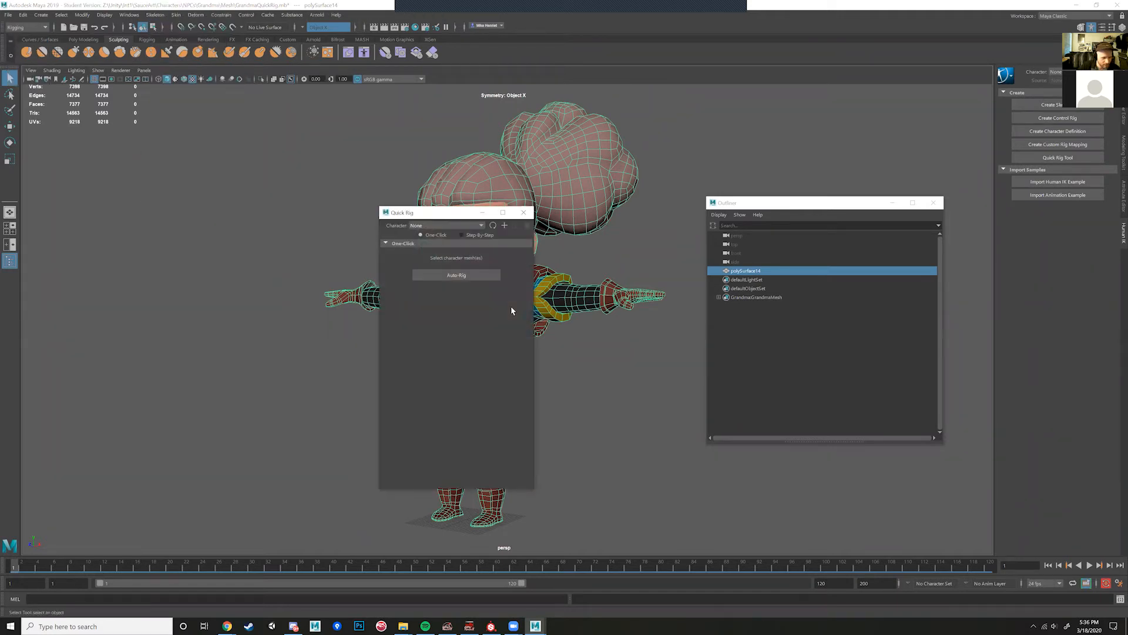
{"action": "left_click_drag", "start_coordinate": [430, 214], "coordinate": [192, 168]}
{"action": "left_click", "coordinate": [288, 198]}
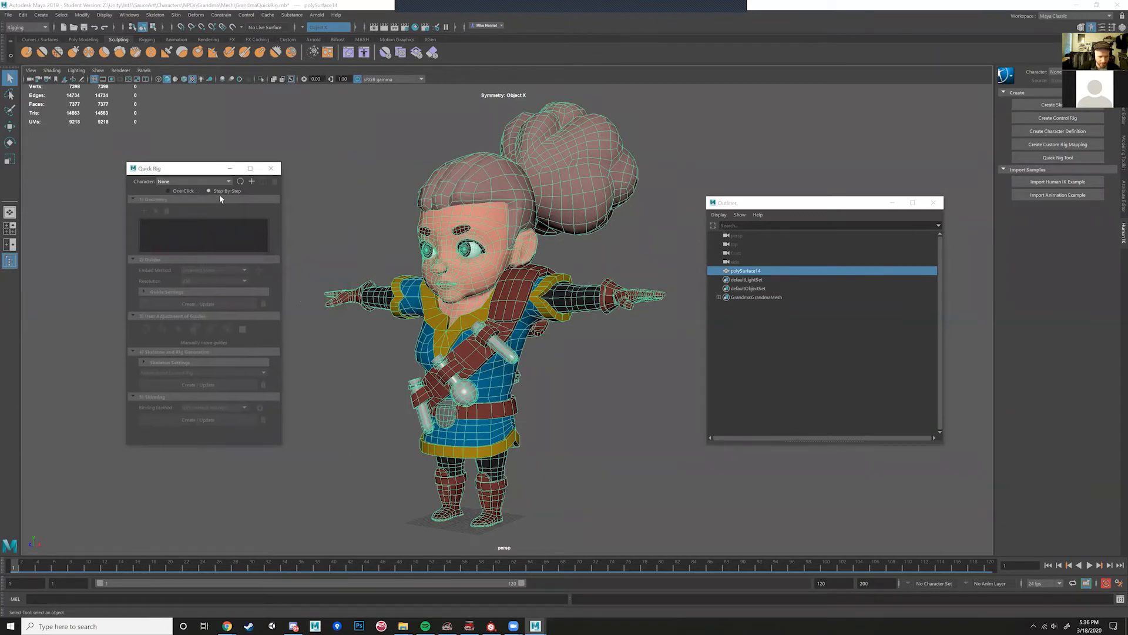
Step: Create a new Quick Rig character and rename it grandma
{"action": "left_click_drag", "start_coordinate": [403, 263], "coordinate": [479, 239], "text": "alt"}
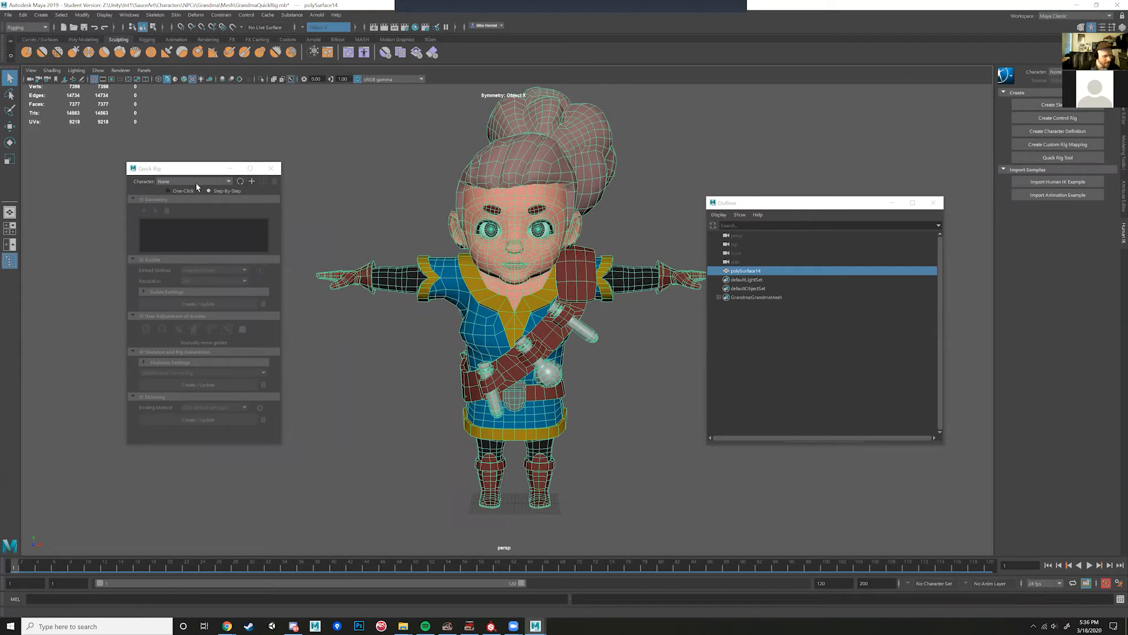
{"action": "left_click", "coordinate": [252, 183]}
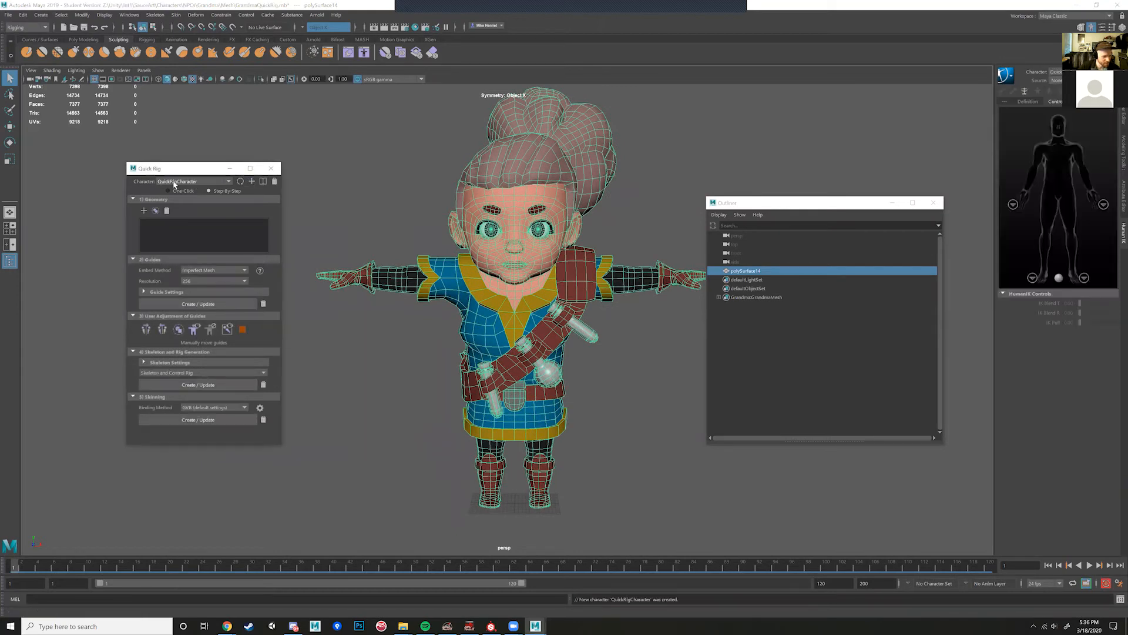
{"action": "left_click", "coordinate": [263, 183]}
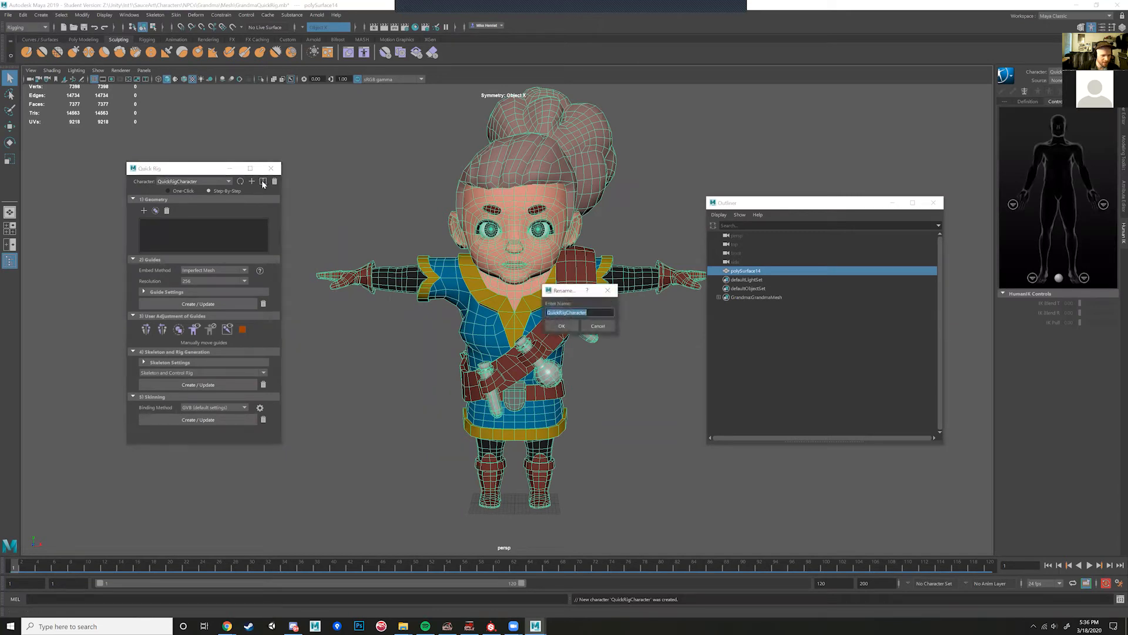
{"action": "type", "text": "grand"}
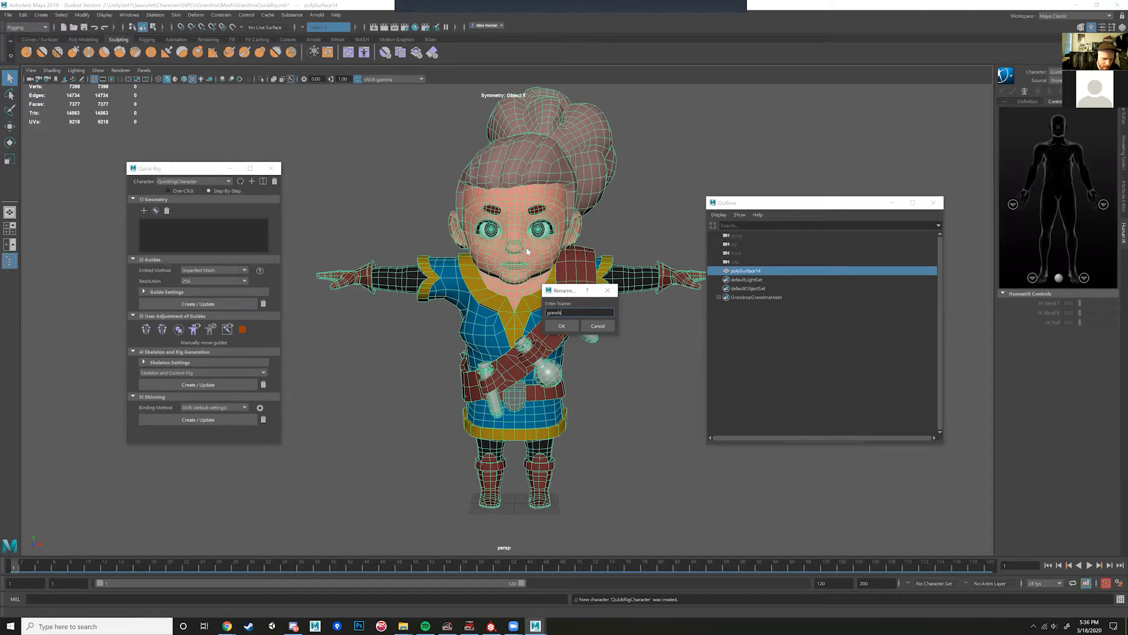
{"action": "type", "text": "ma"}
{"action": "key", "text": "Return"}
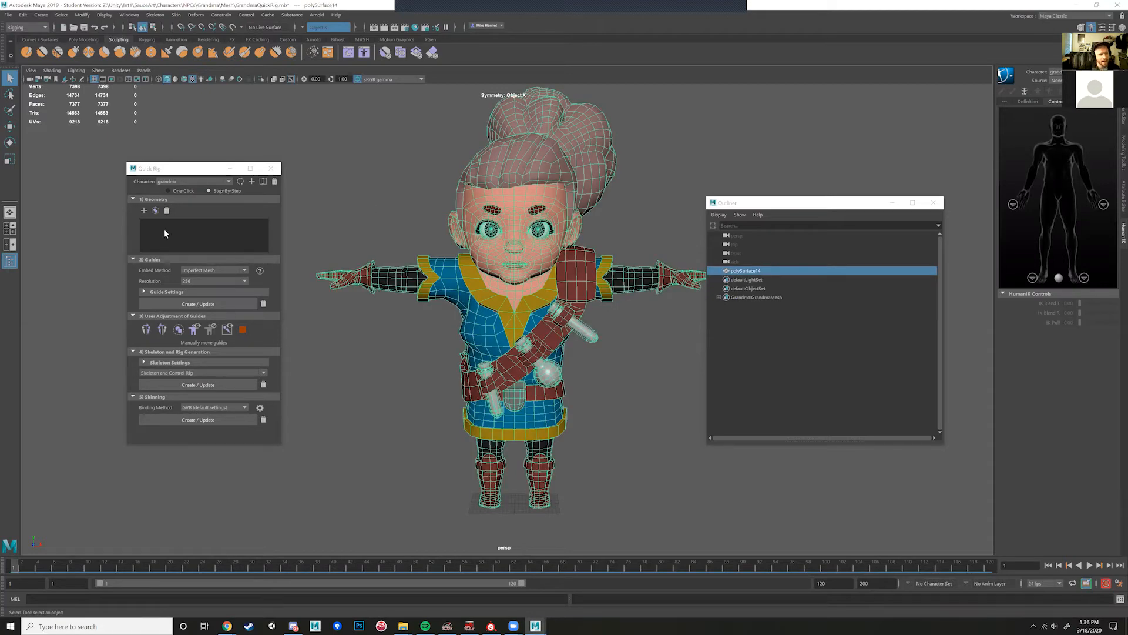
Step: Reselect the grandma mesh and add it to the Quick Rig geometry list
{"action": "left_click", "coordinate": [515, 239]}
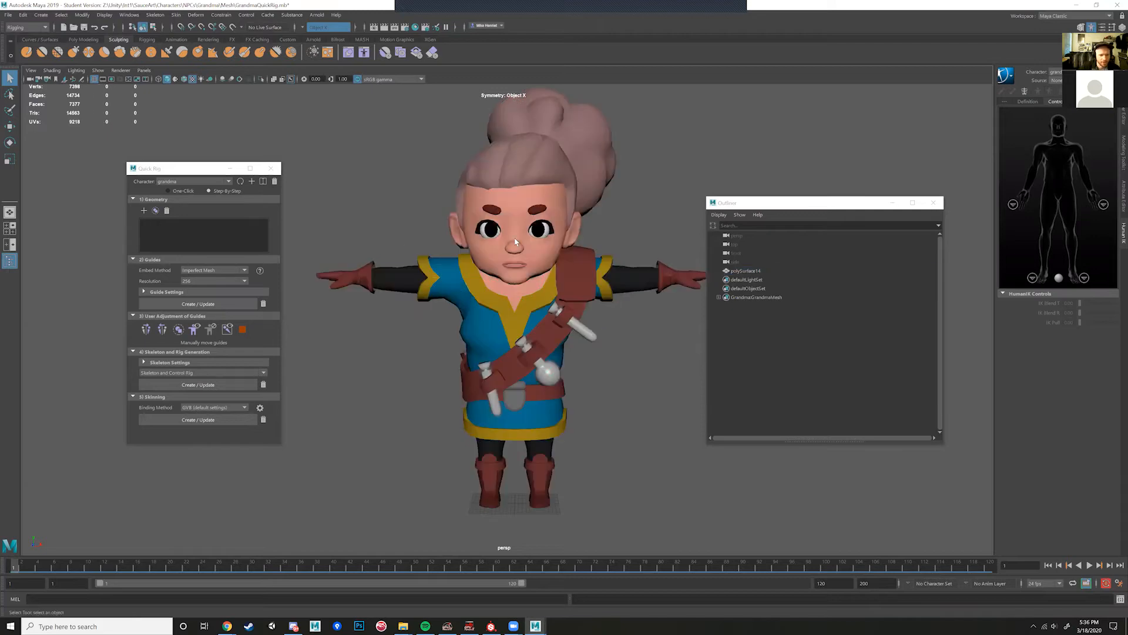
{"action": "left_click", "coordinate": [516, 241]}
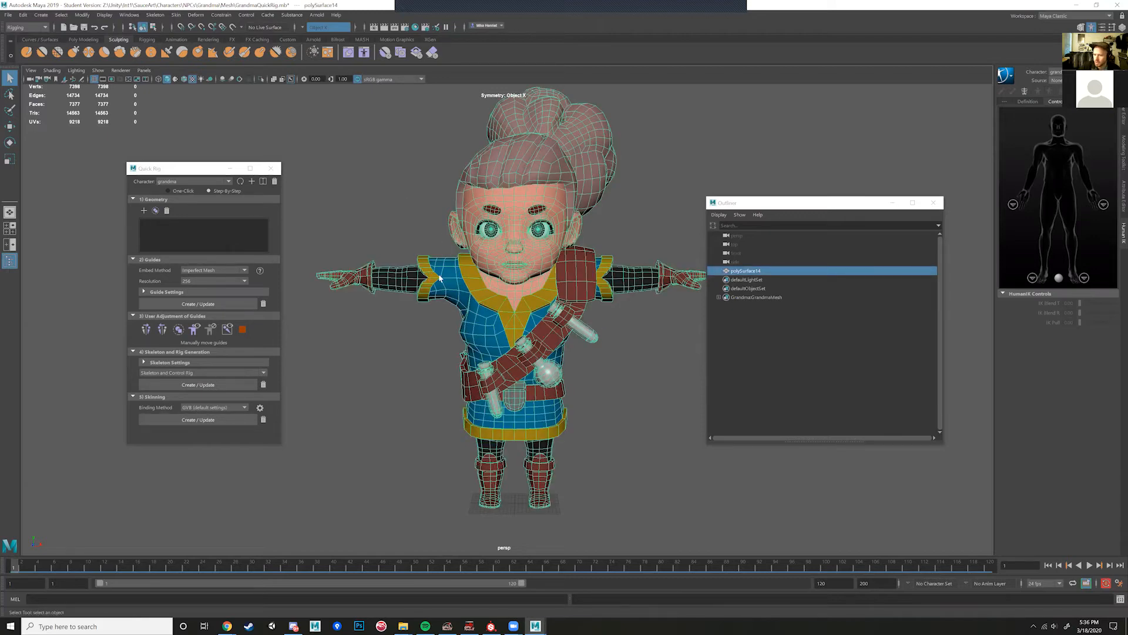
{"action": "left_click", "coordinate": [144, 211]}
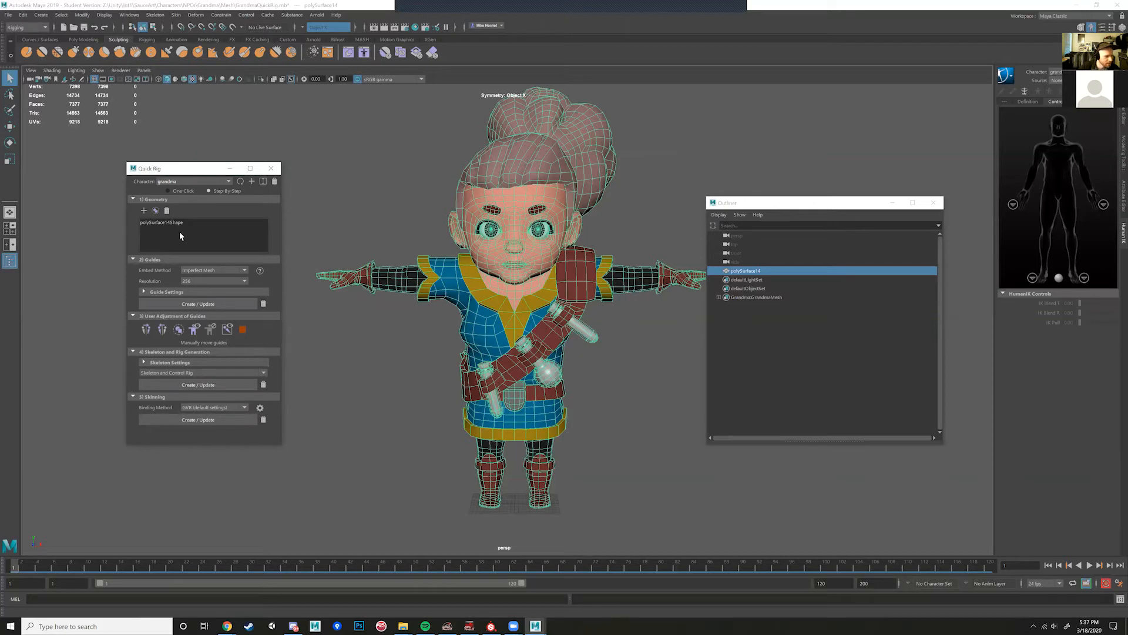
Step: Generate the joint guides for the character with the Imperfect Mesh embed method, and check their placement from an angle
{"action": "left_click", "coordinate": [241, 271]}
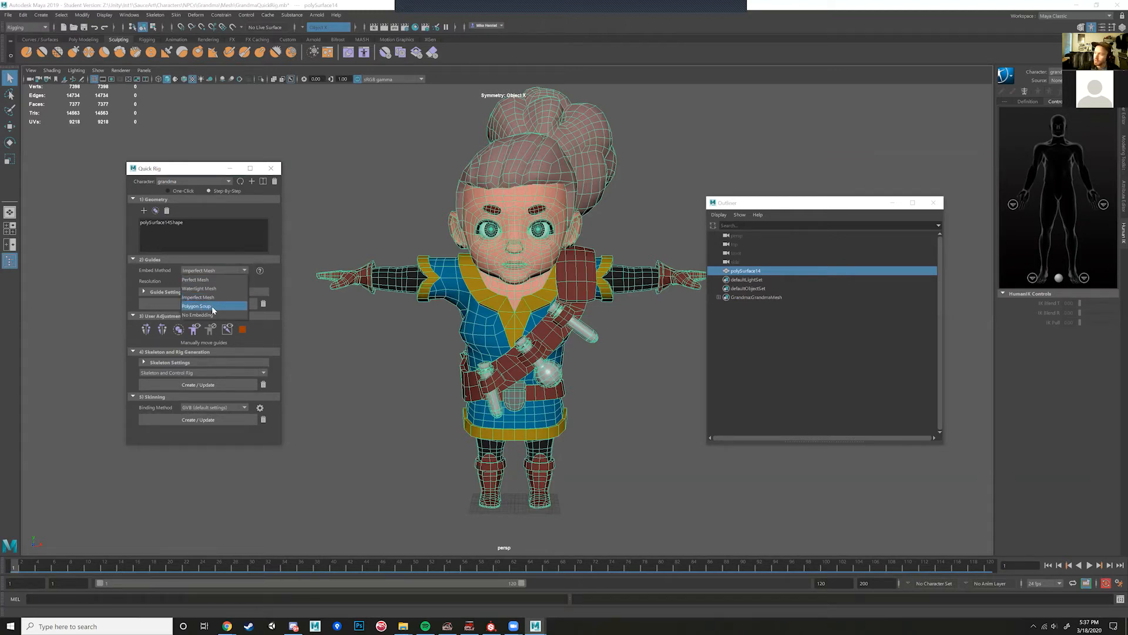
{"action": "left_click", "coordinate": [246, 270]}
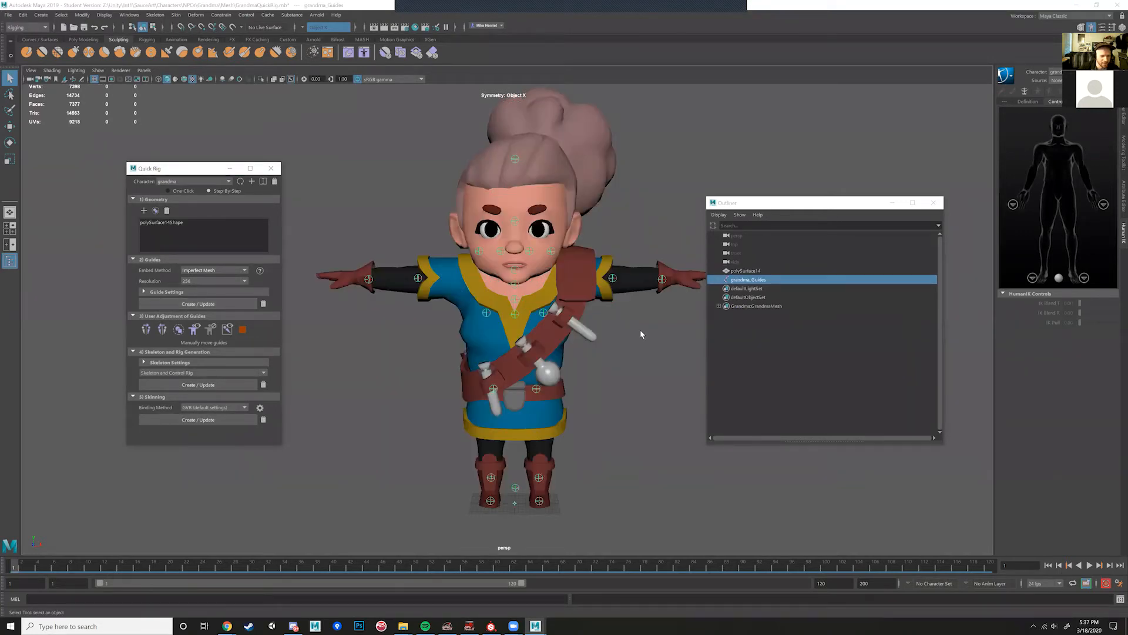
{"action": "left_click_drag", "start_coordinate": [621, 333], "coordinate": [537, 314], "text": "alt"}
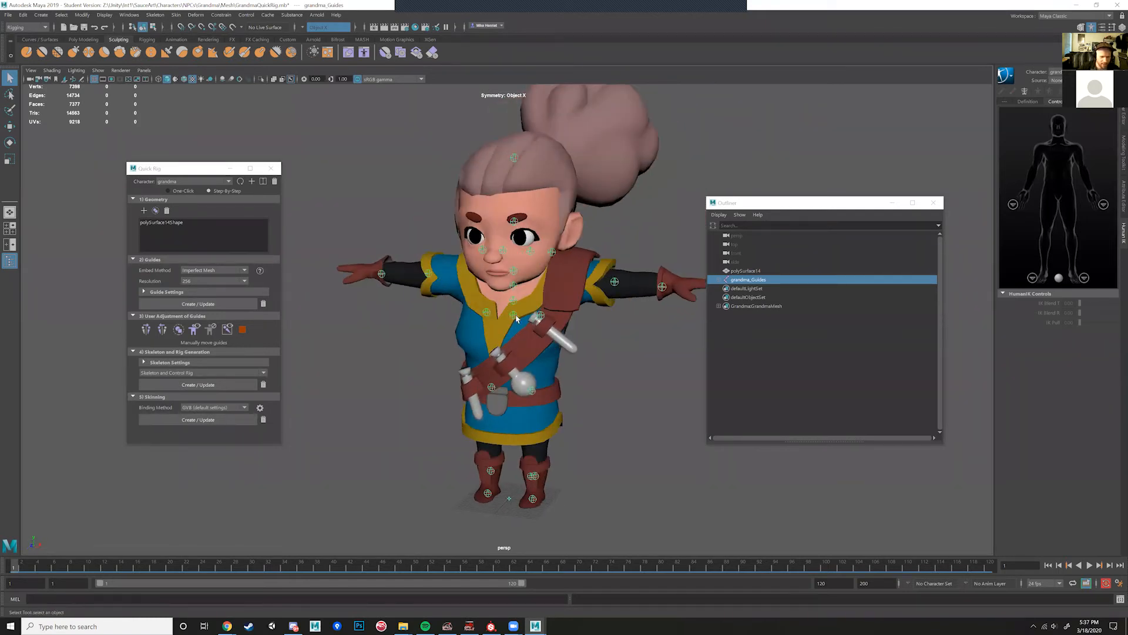
Step: Select the Hips guide on the chest and examine its placement from the front and side
{"action": "left_click_drag", "start_coordinate": [540, 315], "coordinate": [535, 277], "text": "alt"}
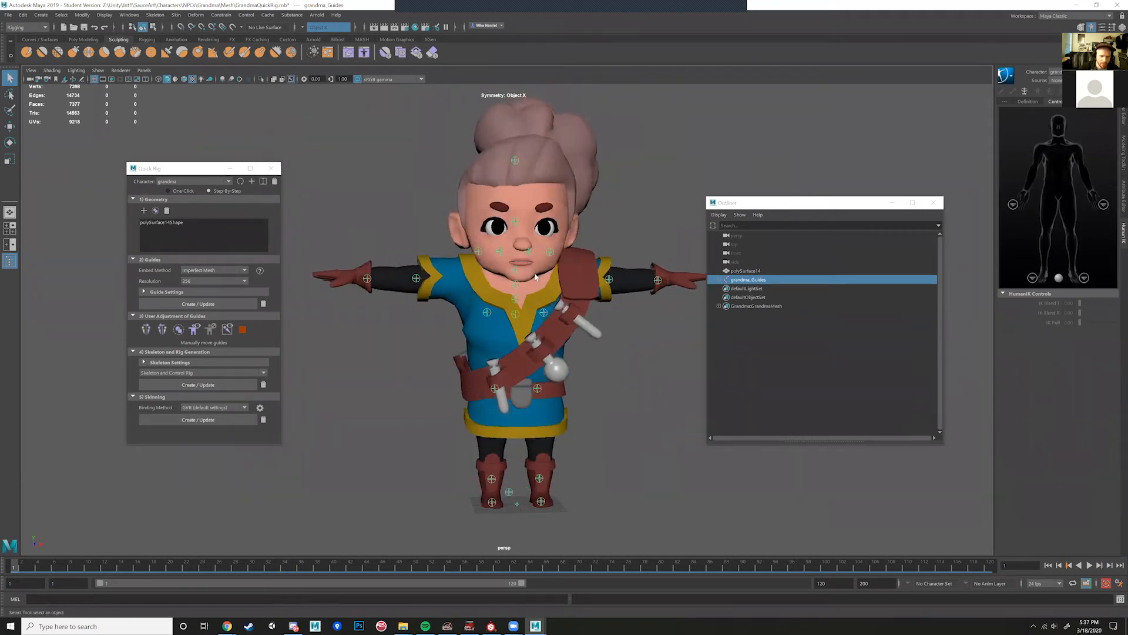
{"action": "left_click_drag", "start_coordinate": [574, 363], "coordinate": [565, 368], "text": "alt"}
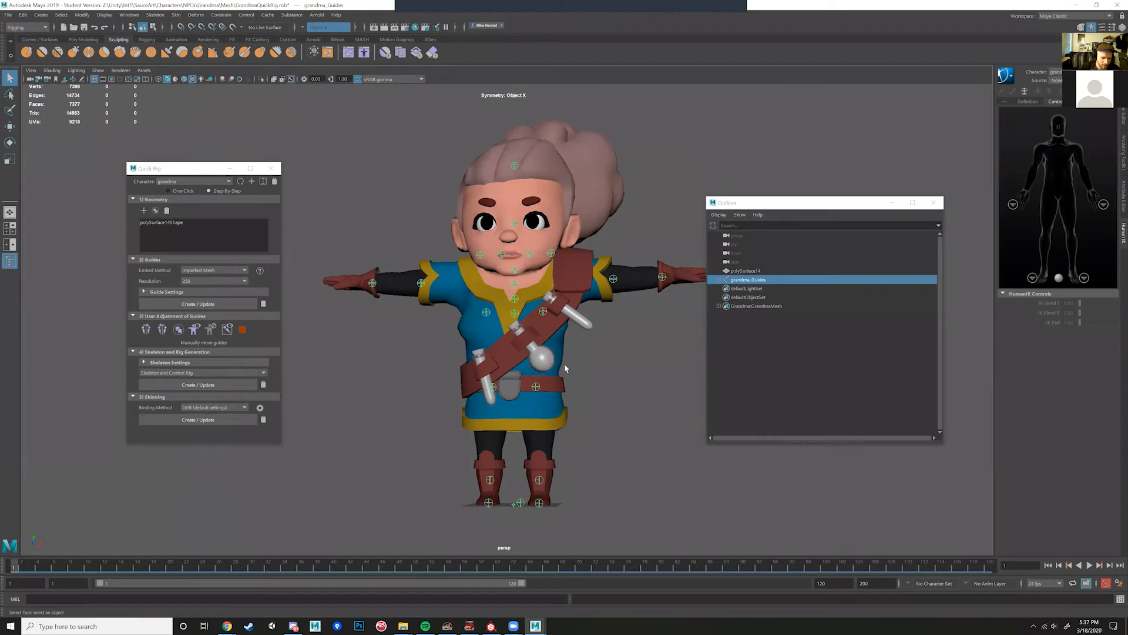
{"action": "left_click_drag", "start_coordinate": [598, 389], "coordinate": [526, 365], "text": "alt"}
{"action": "left_click_drag", "start_coordinate": [504, 275], "coordinate": [560, 280], "text": "alt"}
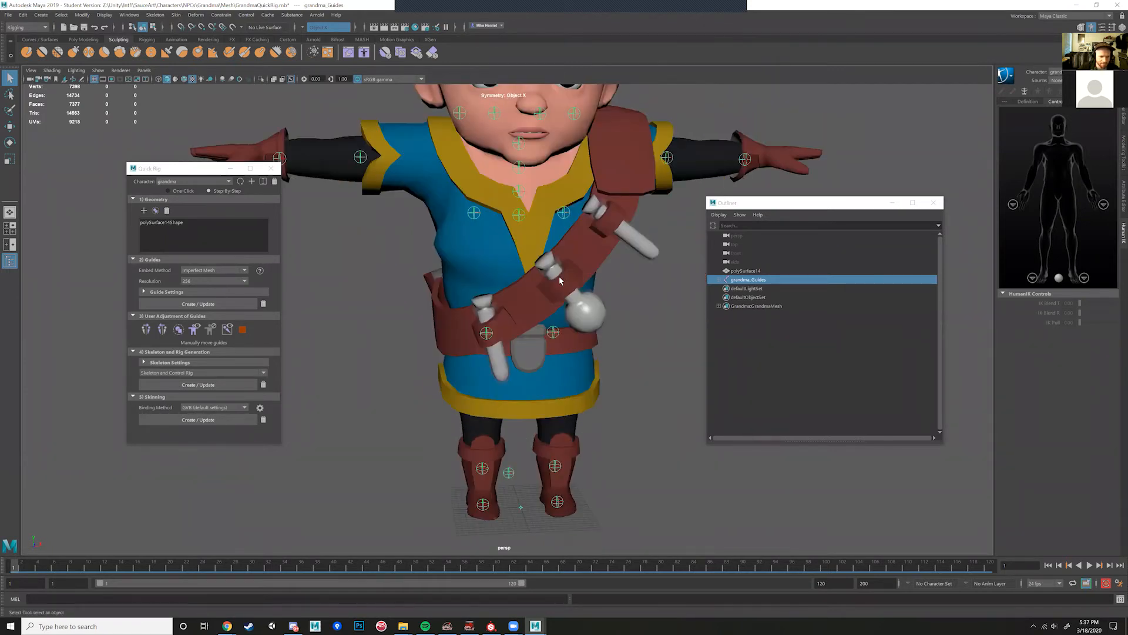
{"action": "left_click", "coordinate": [523, 217]}
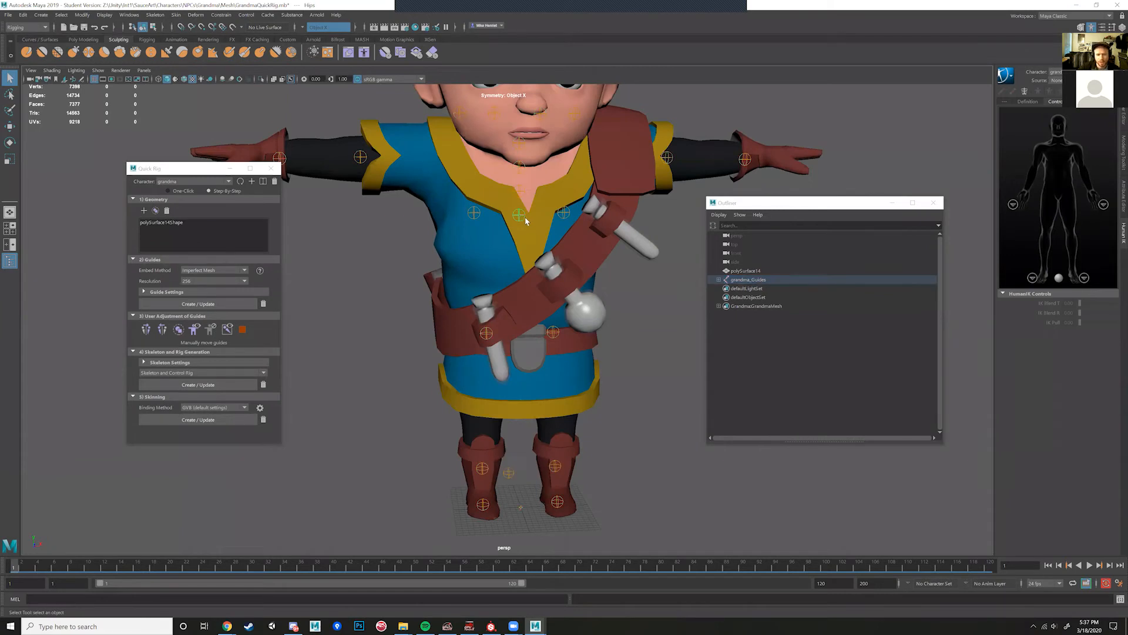
{"action": "left_click_drag", "start_coordinate": [528, 258], "coordinate": [490, 253], "text": "alt"}
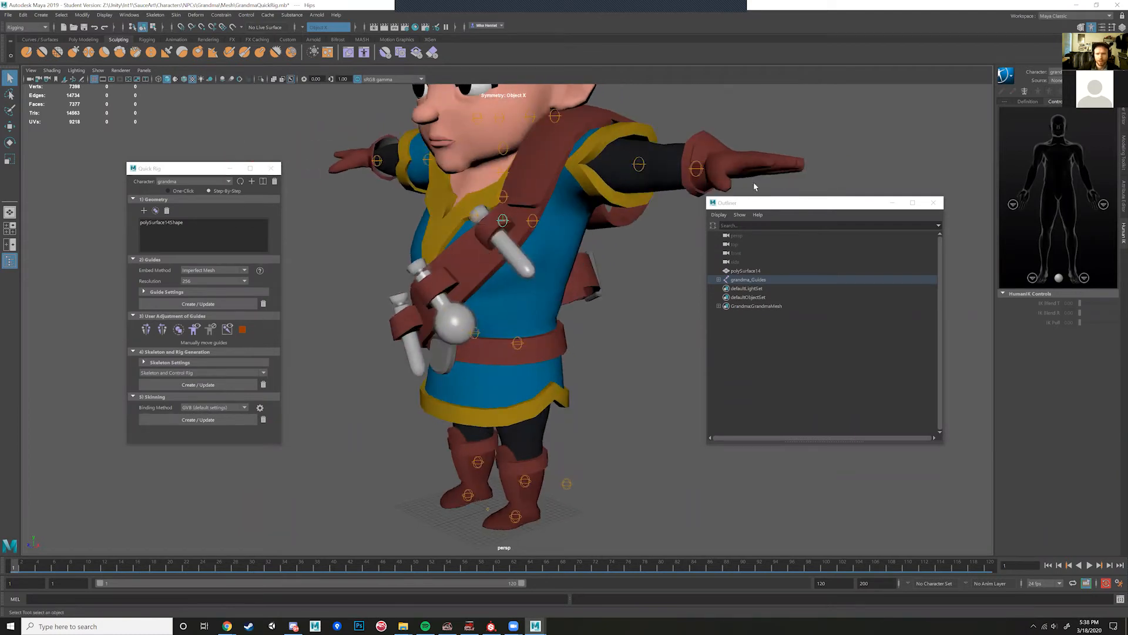
Step: Display the Hips guide's transform channels and activate the Move tool, viewing the torso in profile
{"action": "left_click", "coordinate": [1123, 113]}
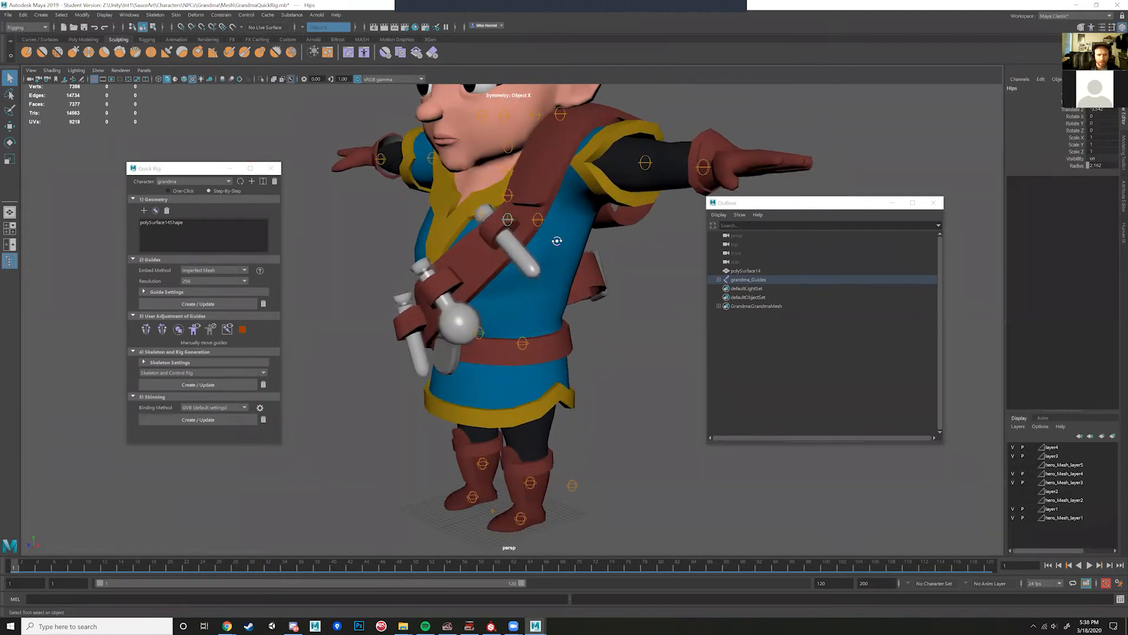
{"action": "left_click_drag", "start_coordinate": [556, 241], "coordinate": [521, 374], "text": "alt"}
{"action": "left_click_drag", "start_coordinate": [546, 274], "coordinate": [660, 288], "text": "alt"}
{"action": "key", "text": "w"}
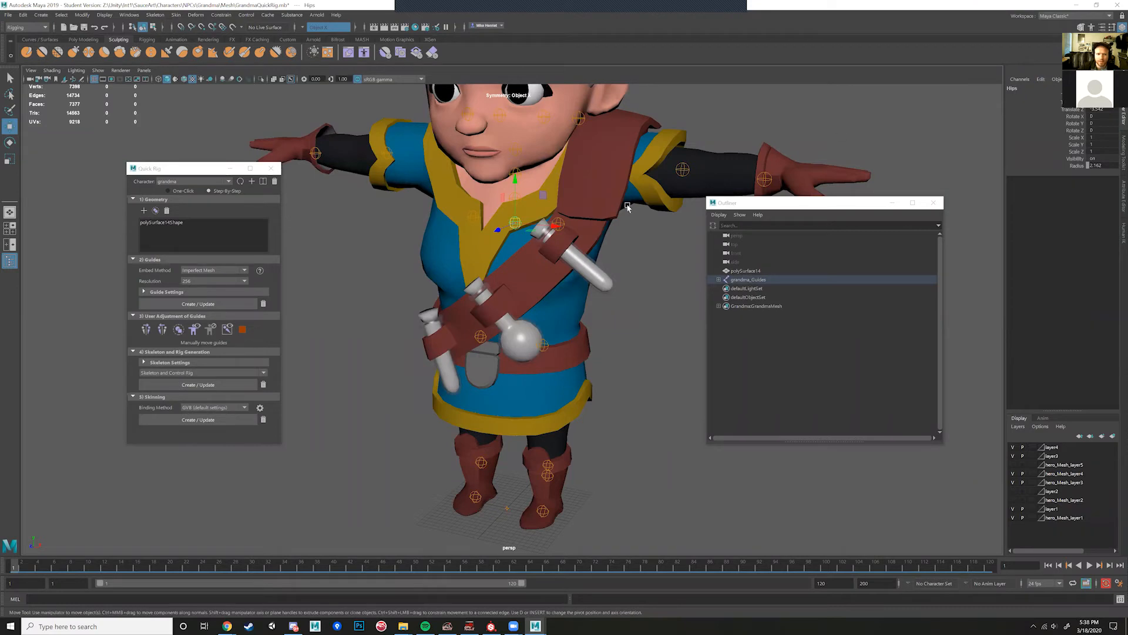
{"action": "left_click_drag", "start_coordinate": [532, 253], "coordinate": [532, 223], "text": "alt"}
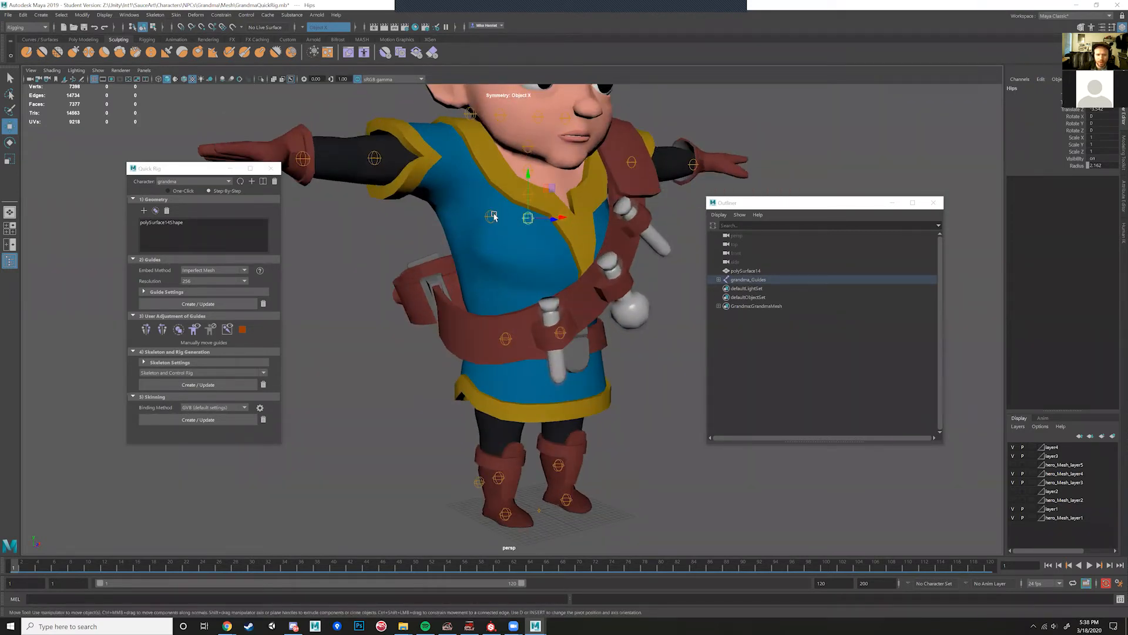
{"action": "mouse_move", "coordinate": [536, 221]}
{"action": "left_mouse_down", "text": "alt"}
{"action": "mouse_move", "coordinate": [486, 229]}
{"action": "mouse_move", "coordinate": [471, 285]}
{"action": "mouse_move", "coordinate": [583, 301]}
{"action": "left_mouse_up", "text": "alt"}
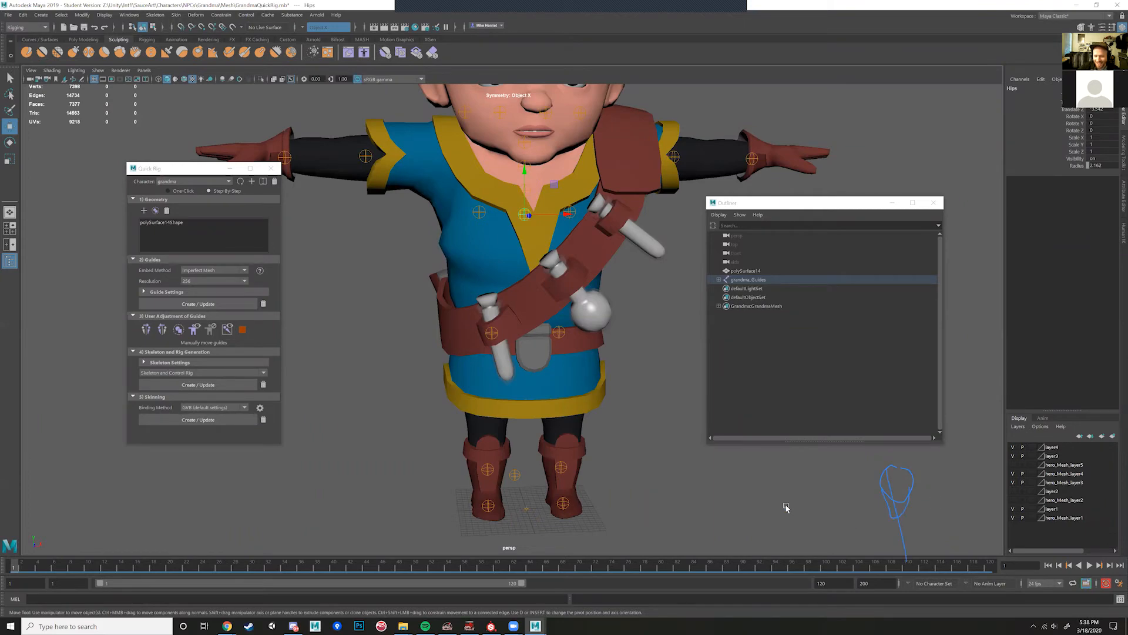
{"action": "left_click_drag", "start_coordinate": [704, 450], "coordinate": [657, 448], "text": "alt"}
{"action": "scroll", "coordinate": [657, 449], "scroll_direction": "up", "scroll_amount": 2}
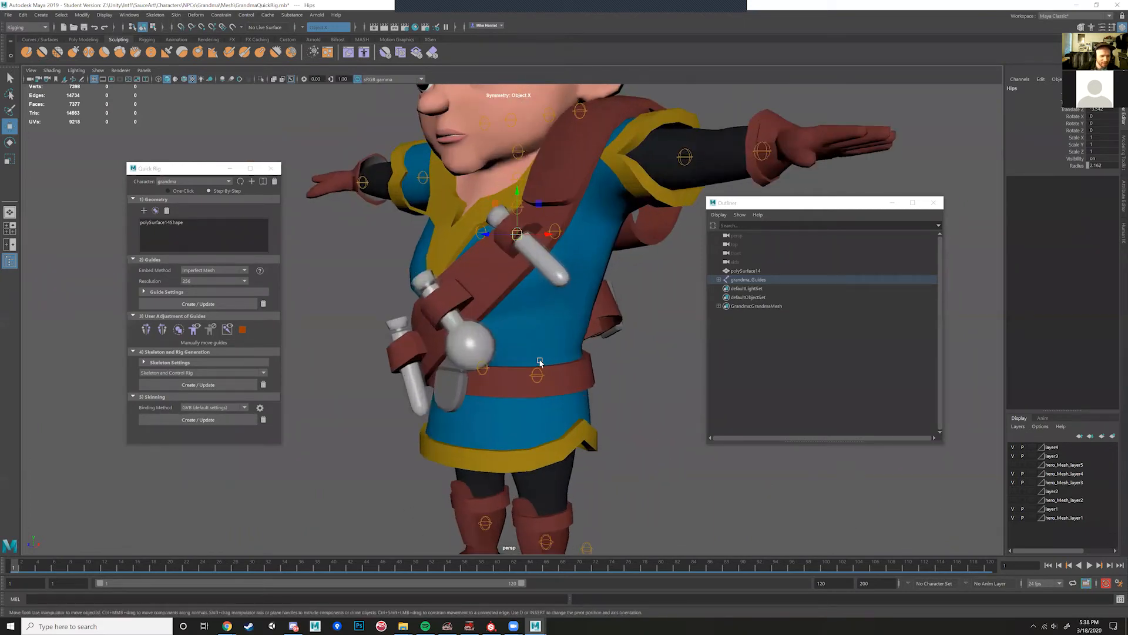
{"action": "left_click_drag", "start_coordinate": [544, 231], "coordinate": [532, 255], "text": "alt"}
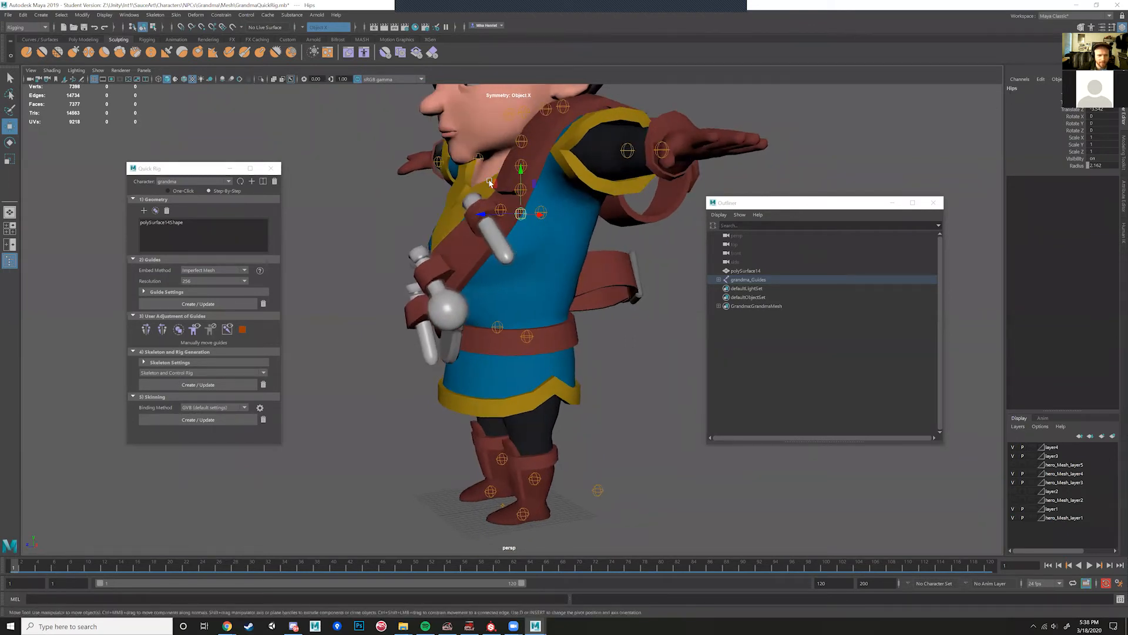
Step: Move the Hips guide down from the chest to the pelvis and switch the viewport to wireframe display
{"action": "left_click_drag", "start_coordinate": [494, 182], "coordinate": [483, 334]}
{"action": "left_click_drag", "start_coordinate": [488, 335], "coordinate": [484, 307], "text": "alt"}
{"action": "key", "text": "4"}
{"action": "mouse_move", "coordinate": [587, 343]}
{"action": "left_mouse_down", "text": "alt"}
{"action": "mouse_move", "coordinate": [595, 352]}
{"action": "mouse_move", "coordinate": [588, 347]}
{"action": "left_mouse_up", "text": "alt"}
{"action": "left_click_drag", "start_coordinate": [486, 311], "coordinate": [549, 331]}
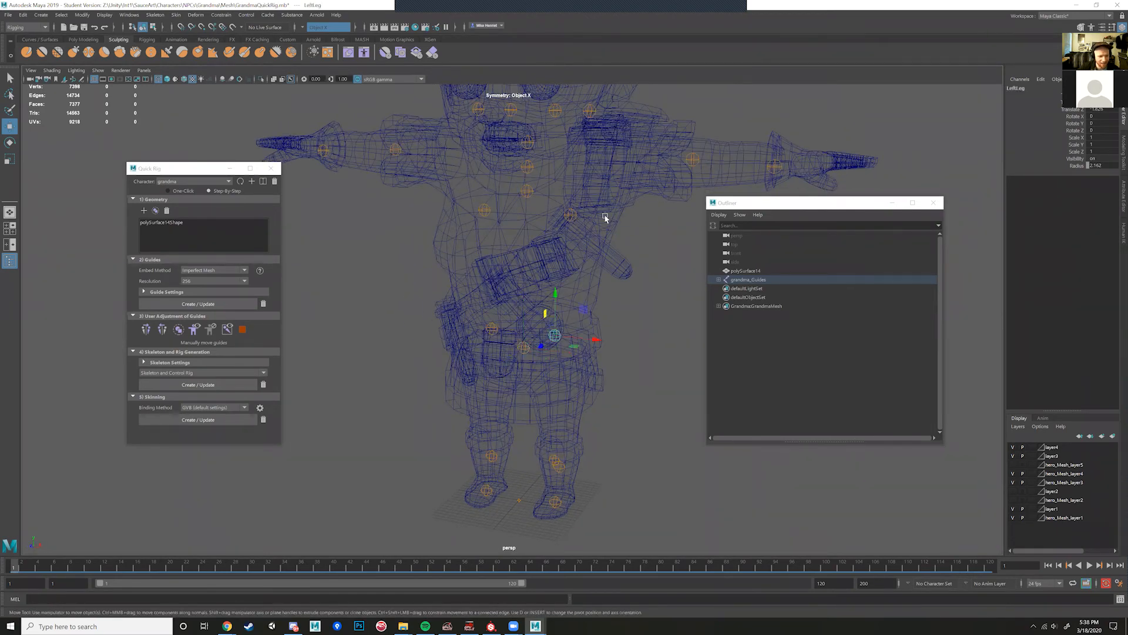
Step: Lower the LeftUpLeg guide from the chest to the waist
{"action": "left_click", "coordinate": [570, 215]}
{"action": "left_click_drag", "start_coordinate": [570, 214], "coordinate": [630, 257], "text": "alt"}
{"action": "left_click_drag", "start_coordinate": [549, 254], "coordinate": [538, 214], "text": "alt"}
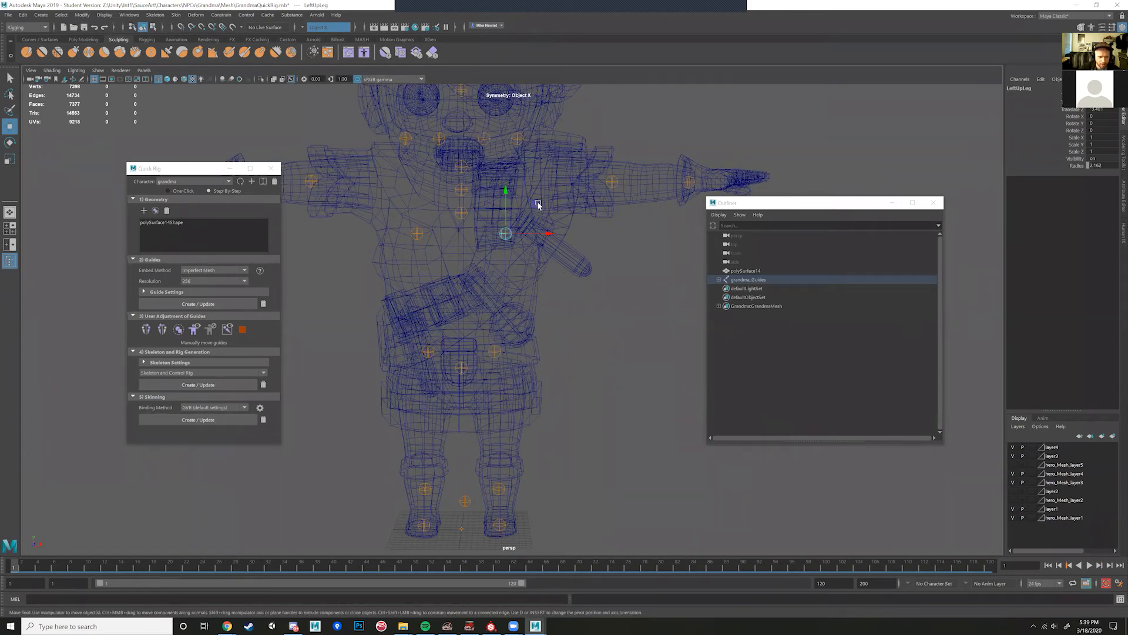
{"action": "left_click_drag", "start_coordinate": [538, 205], "coordinate": [529, 298]}
Step: Lower the LeftLeg guide from the waist to the left knee, at the top of the boot
{"action": "left_click", "coordinate": [462, 367]}
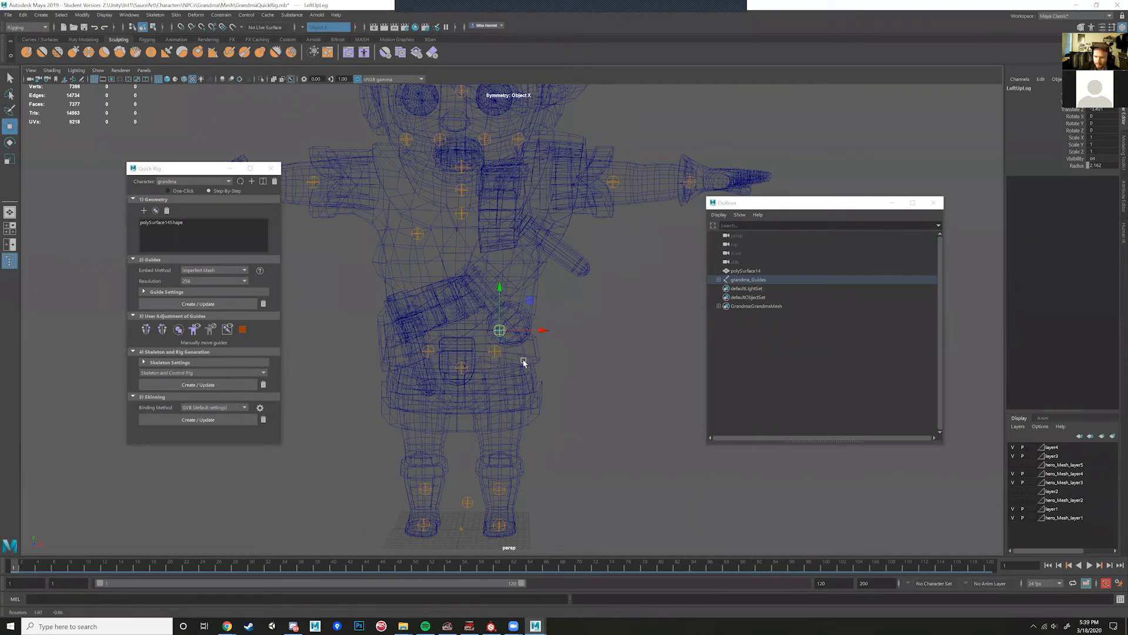
{"action": "scroll", "coordinate": [539, 305], "scroll_direction": "up", "scroll_amount": 2}
{"action": "middle_click_drag", "start_coordinate": [518, 368], "coordinate": [522, 310], "text": "alt"}
{"action": "left_click", "coordinate": [499, 297]}
{"action": "left_click_drag", "start_coordinate": [527, 332], "coordinate": [466, 294], "text": "alt"}
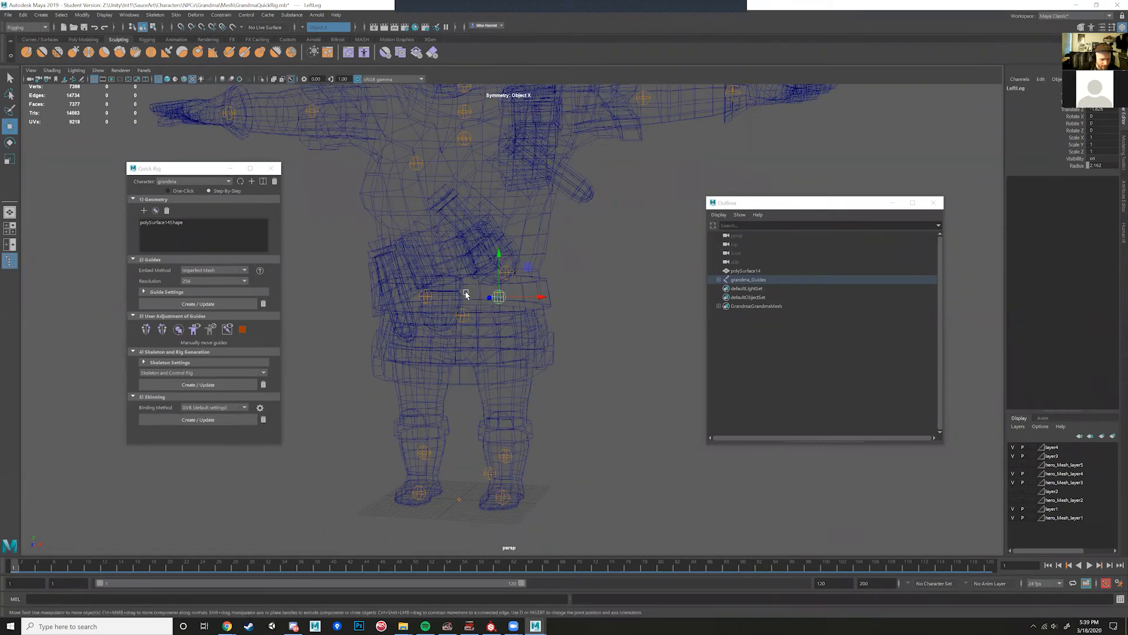
{"action": "left_click_drag", "start_coordinate": [500, 257], "coordinate": [503, 390]}
Step: Lower the LeftUpLeg guide further to the left hip joint, just below the Hips guide
{"action": "left_click", "coordinate": [508, 271]}
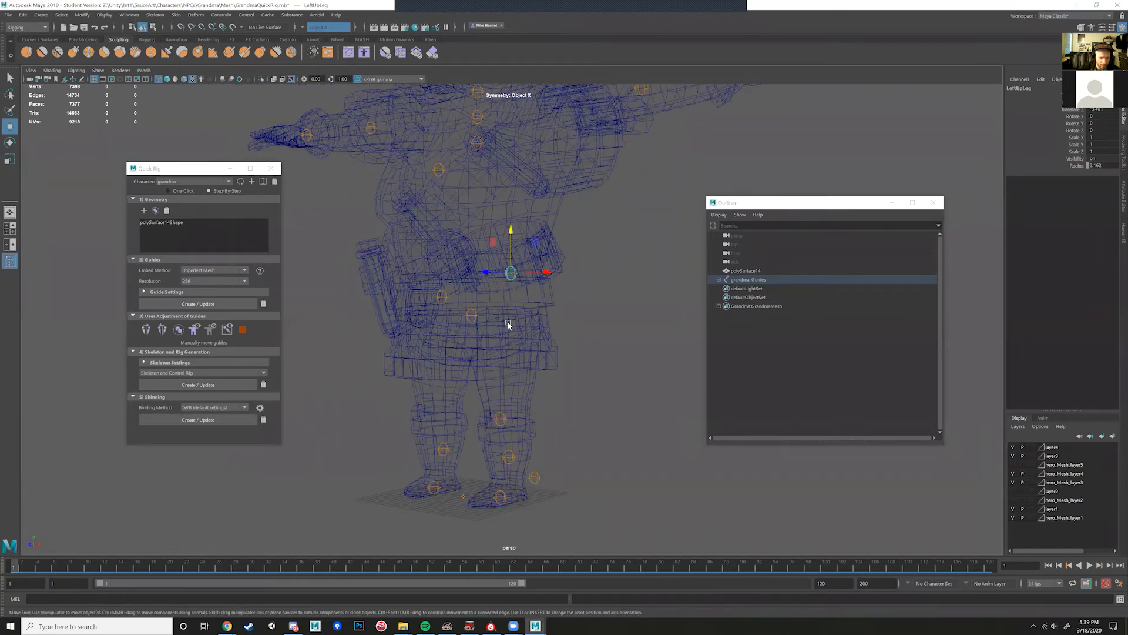
{"action": "left_click_drag", "start_coordinate": [515, 317], "coordinate": [548, 315], "text": "alt"}
{"action": "left_click_drag", "start_coordinate": [536, 246], "coordinate": [544, 356]}
Step: Align the LeftLeg and LeftFoot guides sideways with the LeftUpLeg guide
{"action": "left_click", "coordinate": [515, 354]}
{"action": "left_click", "coordinate": [506, 354]}
{"action": "left_click", "coordinate": [507, 352]}
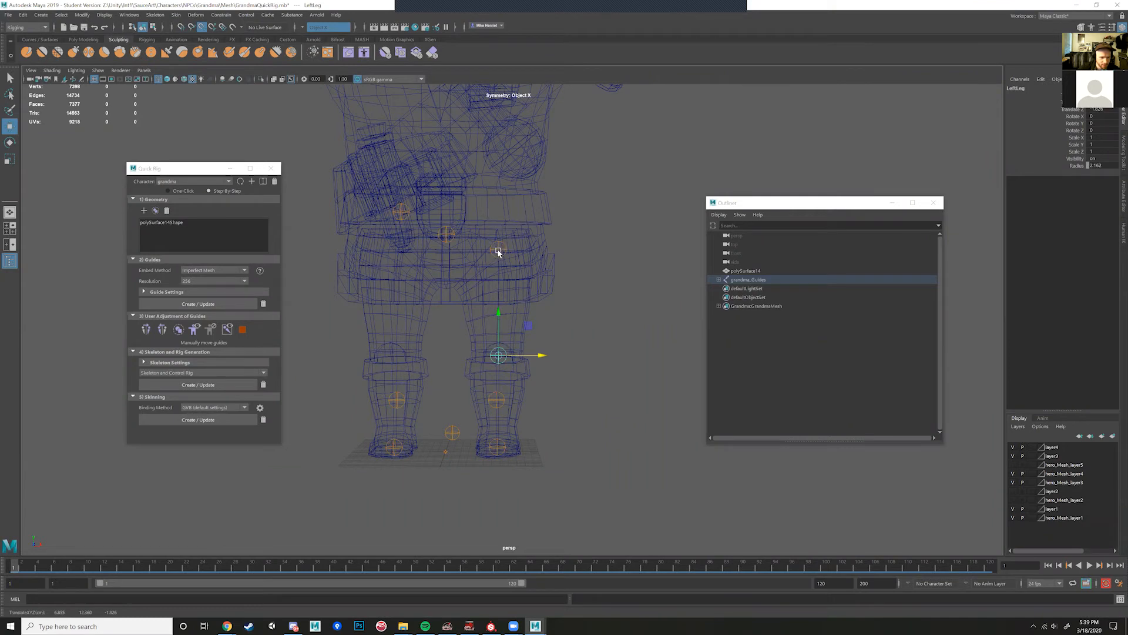
{"action": "left_click", "coordinate": [496, 401]}
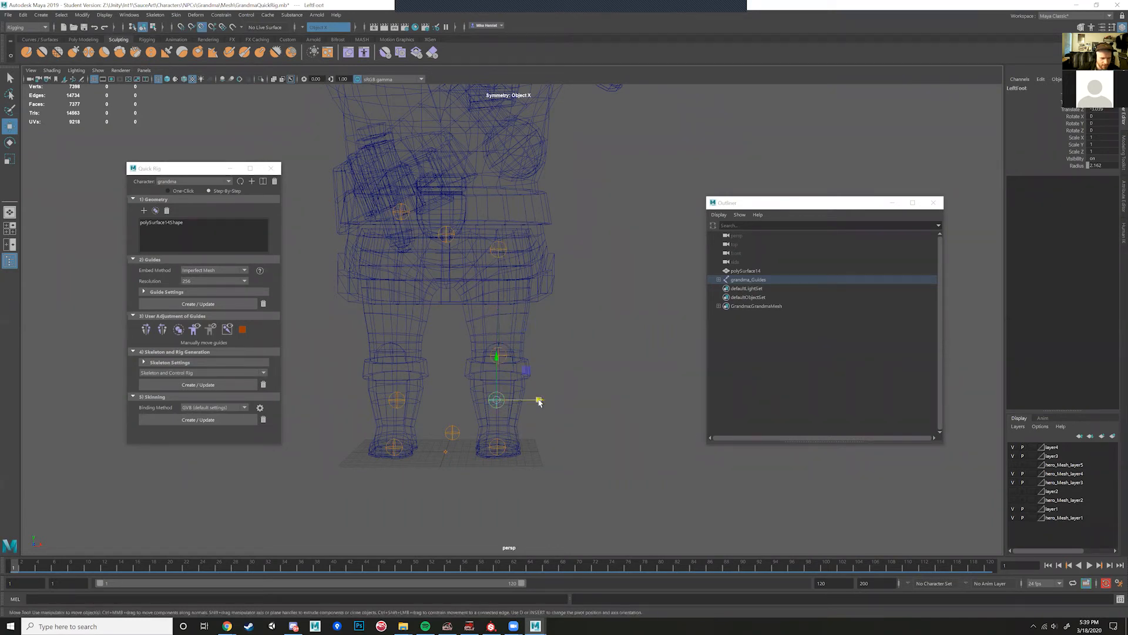
{"action": "left_click_drag", "start_coordinate": [540, 402], "coordinate": [506, 355]}
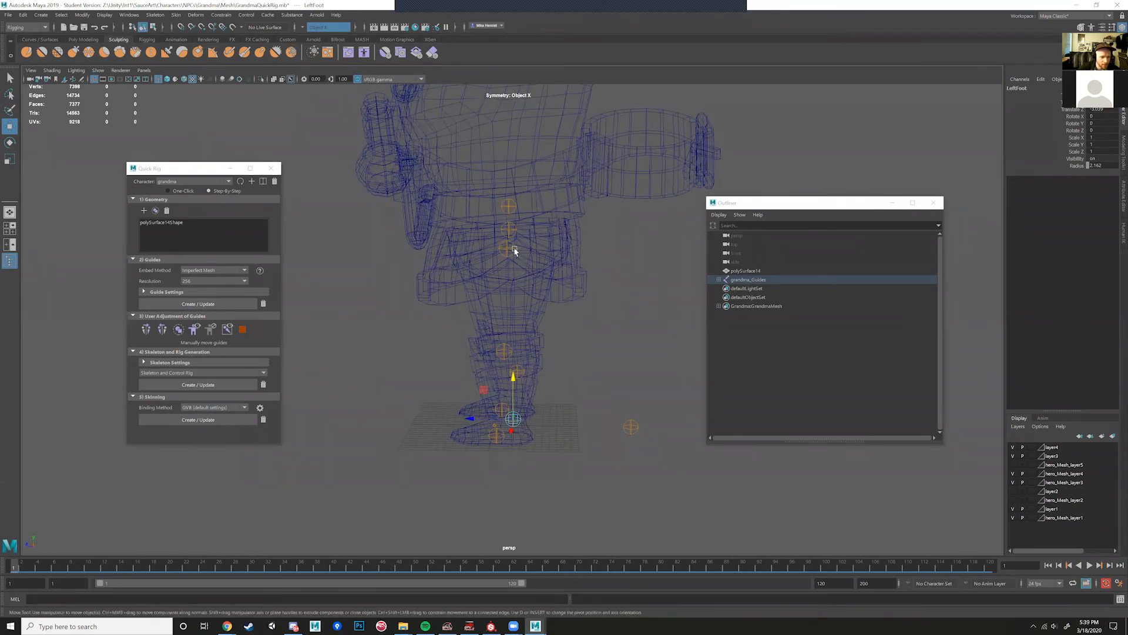
Step: Place the LeftFoot guide at the ankle and align the LeftToeBase guide inside the front of the foot
{"action": "left_click_drag", "start_coordinate": [487, 417], "coordinate": [582, 299]}
{"action": "left_click", "coordinate": [497, 437]}
{"action": "middle_click_drag", "start_coordinate": [587, 322], "coordinate": [608, 390], "text": "alt"}
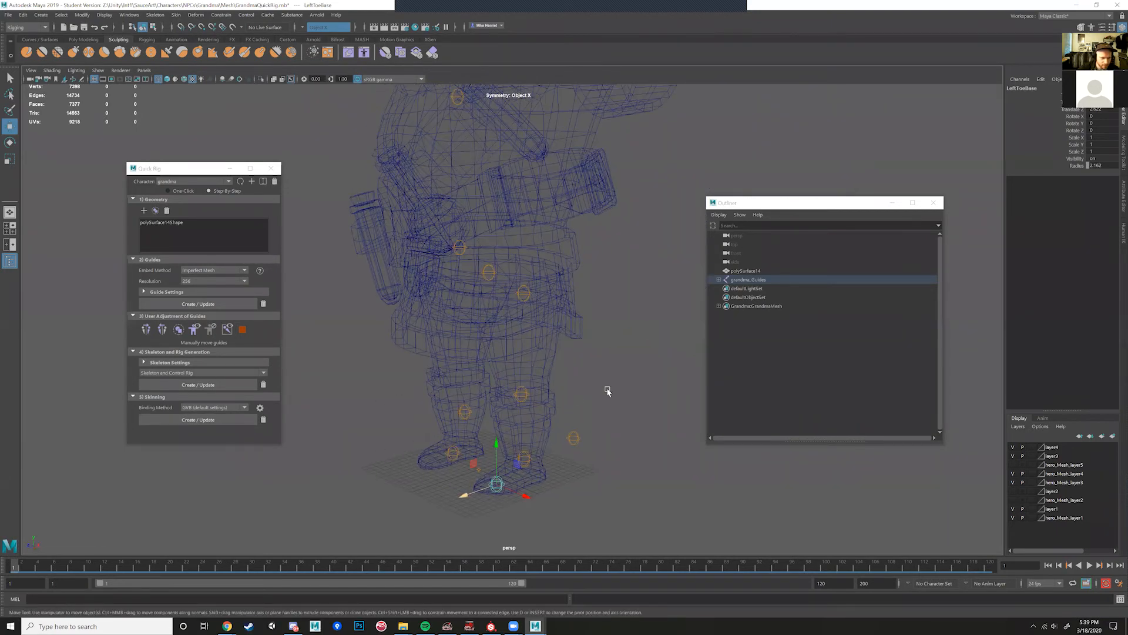
Step: Check the order of the Spine, Spine1 and Spine2 guides, and move the Spine guide down to just above the waist
{"action": "left_click_drag", "start_coordinate": [607, 390], "coordinate": [616, 398], "text": "alt"}
{"action": "middle_click_drag", "start_coordinate": [616, 398], "coordinate": [621, 463], "text": "alt"}
{"action": "left_click_drag", "start_coordinate": [621, 464], "coordinate": [557, 284], "text": "alt"}
{"action": "left_click", "coordinate": [514, 278]}
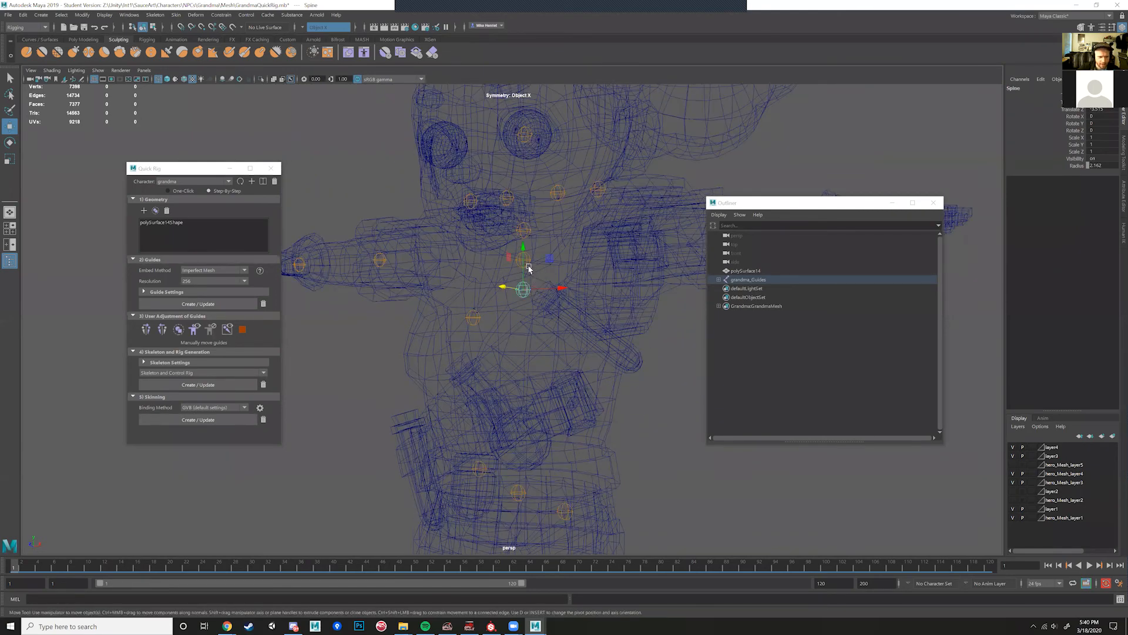
{"action": "left_click", "coordinate": [529, 260]}
{"action": "left_click", "coordinate": [522, 288]}
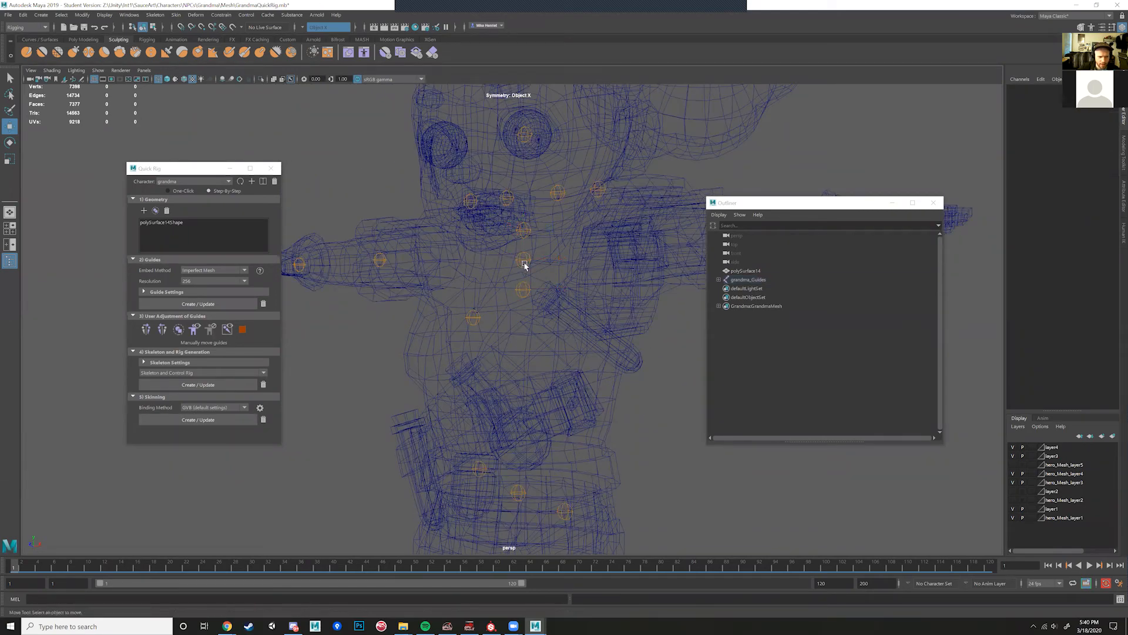
{"action": "left_click", "coordinate": [528, 259]}
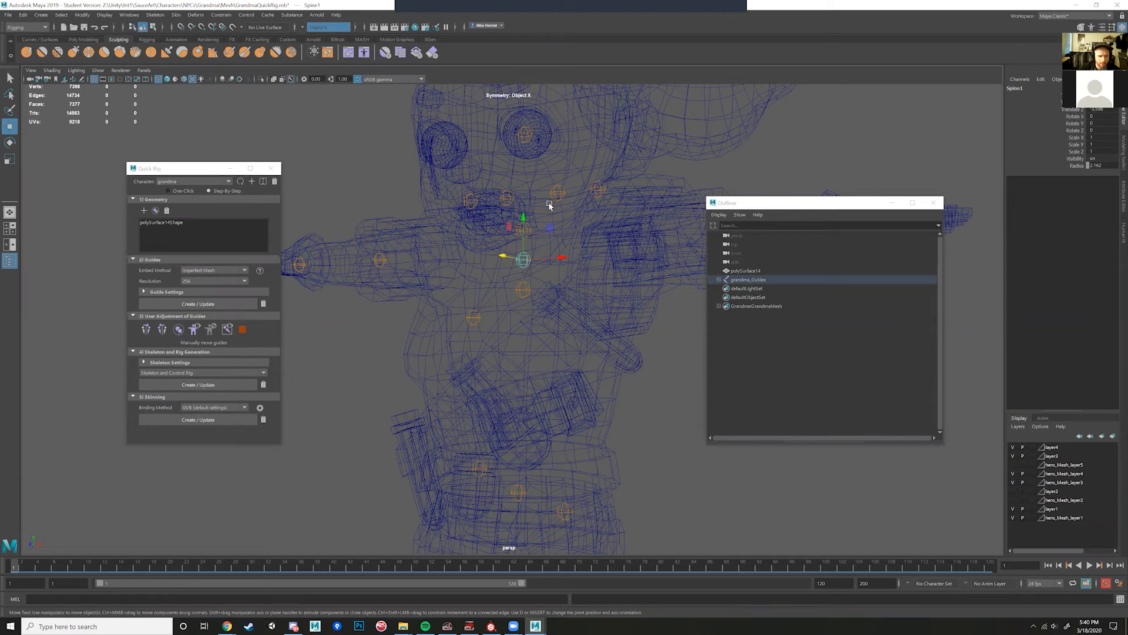
{"action": "left_click", "coordinate": [528, 231]}
{"action": "left_click", "coordinate": [524, 289]}
{"action": "left_click", "coordinate": [529, 259]}
{"action": "left_click", "coordinate": [529, 232]}
{"action": "left_click", "coordinate": [526, 292]}
{"action": "left_click_drag", "start_coordinate": [507, 328], "coordinate": [496, 361], "text": "alt"}
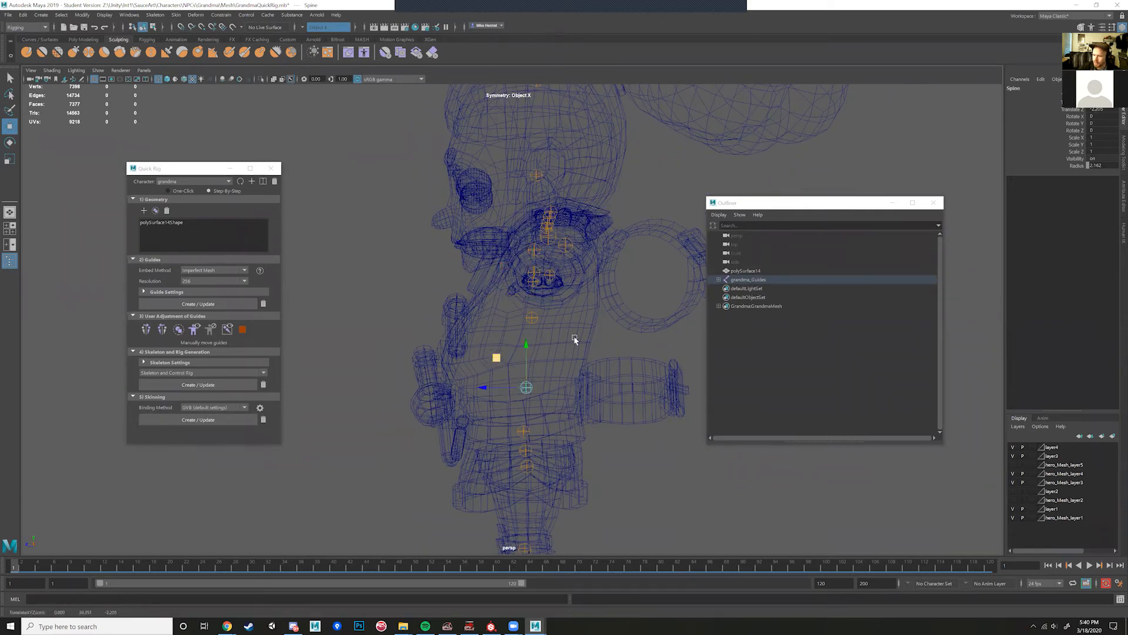
{"action": "left_click", "coordinate": [533, 318]}
{"action": "left_click_drag", "start_coordinate": [559, 335], "coordinate": [572, 288], "text": "alt"}
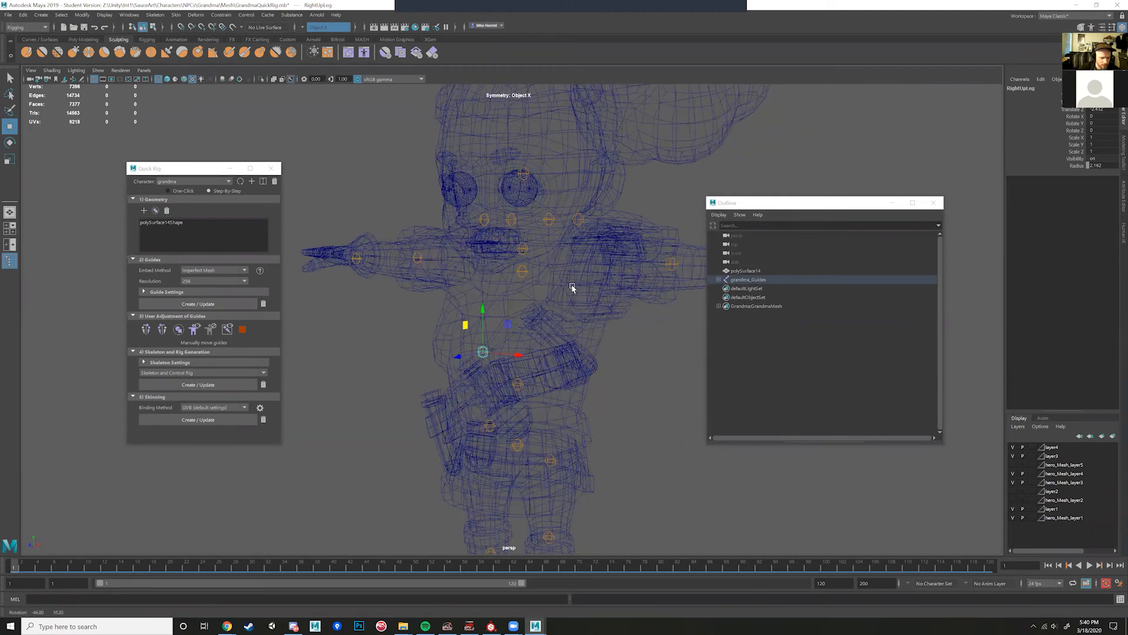
{"action": "key", "text": "ctrl+z"}
{"action": "key", "text": "ctrl+z"}
{"action": "key", "text": "ctrl+z"}
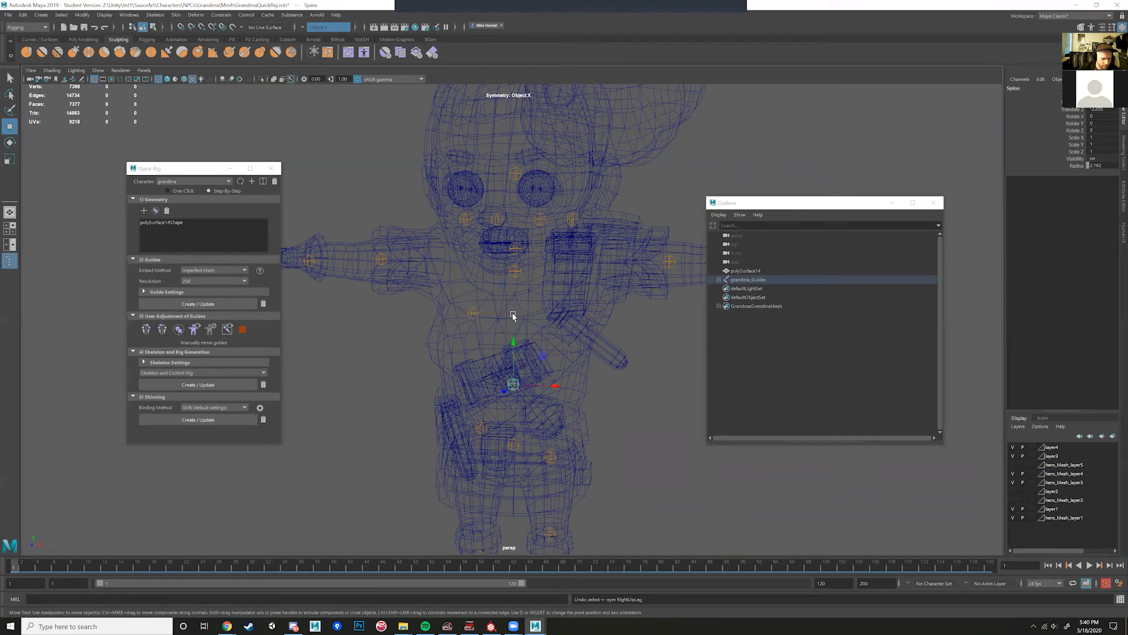
{"action": "key", "text": "ctrl+z"}
Step: Move the Spine1 and Spine2 guides down into the torso, stacked in order above the Spine guide
{"action": "left_click_drag", "start_coordinate": [570, 298], "coordinate": [519, 286], "text": "alt"}
{"action": "middle_click_drag", "start_coordinate": [508, 249], "coordinate": [504, 329]}
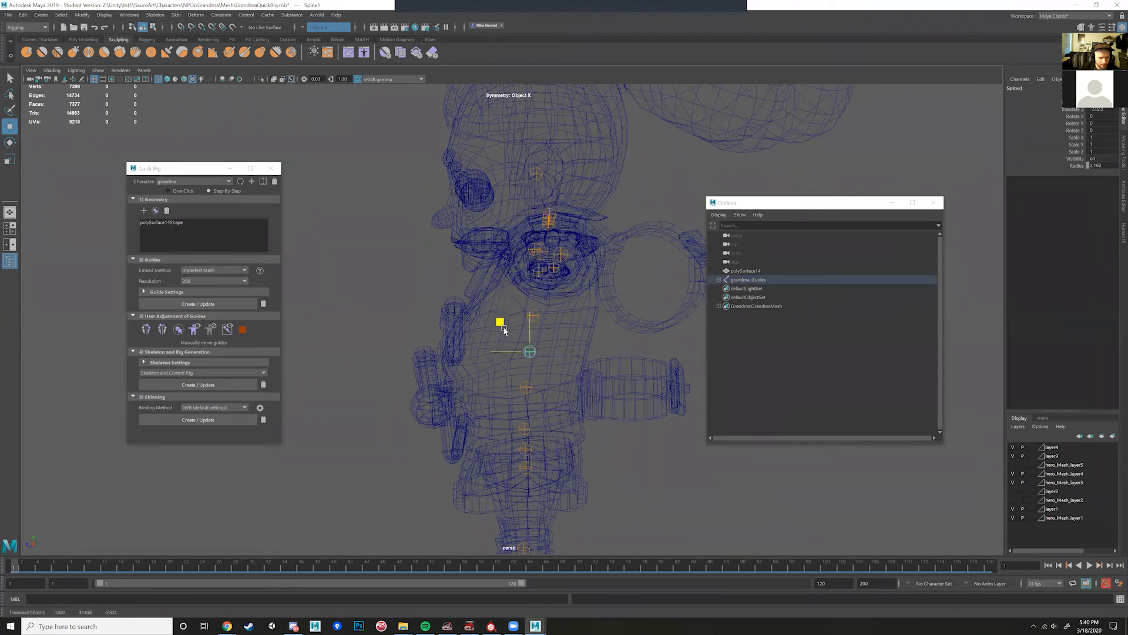
{"action": "left_click_drag", "start_coordinate": [519, 305], "coordinate": [544, 267], "text": "alt"}
{"action": "left_click", "coordinate": [534, 253]}
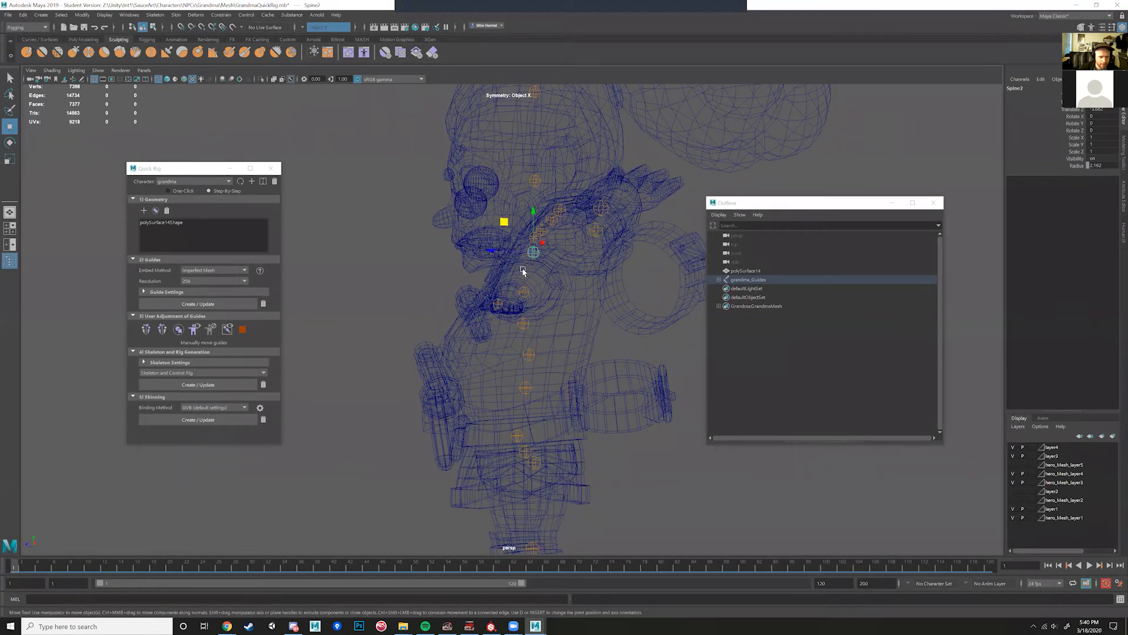
{"action": "middle_click_drag", "start_coordinate": [508, 229], "coordinate": [514, 295]}
{"action": "left_click_drag", "start_coordinate": [513, 295], "coordinate": [477, 302], "text": "alt"}
Step: Fine-tune the Spine1 and Spine guides slightly downward and backward in side view
{"action": "left_click", "coordinate": [530, 355]}
{"action": "left_click_drag", "start_coordinate": [531, 356], "coordinate": [548, 368], "text": "alt"}
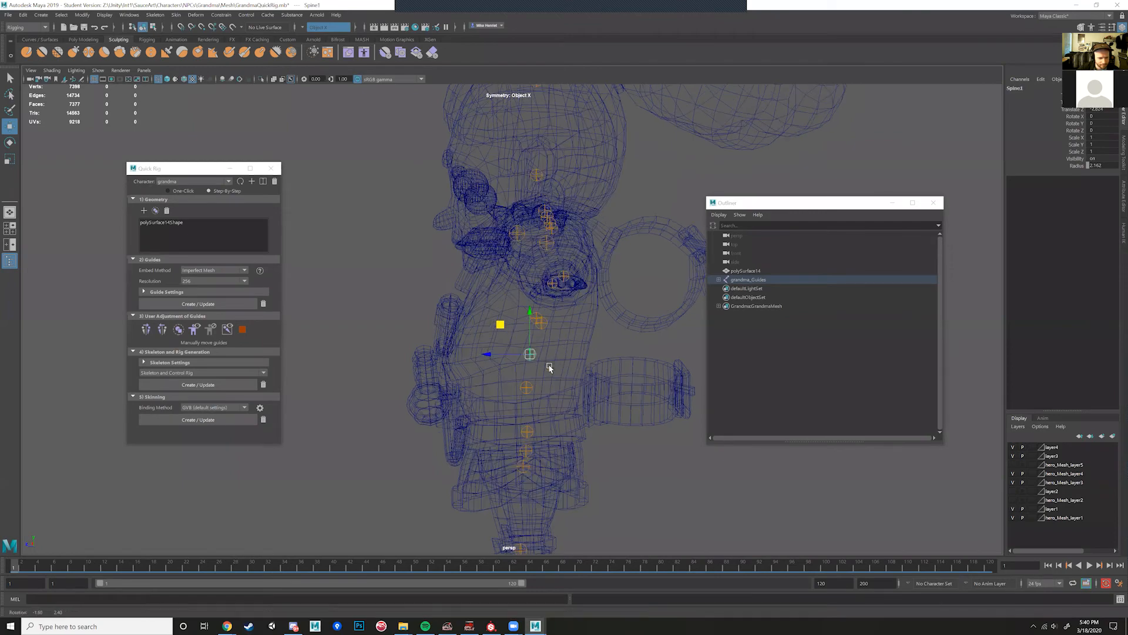
{"action": "left_click_drag", "start_coordinate": [504, 327], "coordinate": [549, 405]}
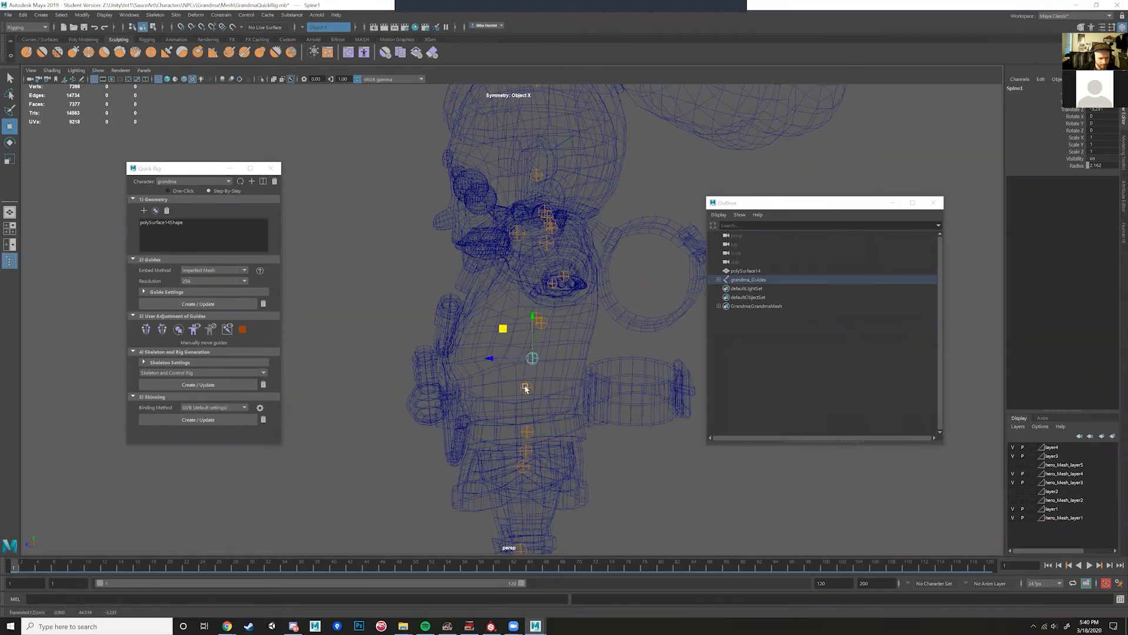
{"action": "left_click", "coordinate": [526, 388]}
{"action": "left_click_drag", "start_coordinate": [496, 370], "coordinate": [499, 376]}
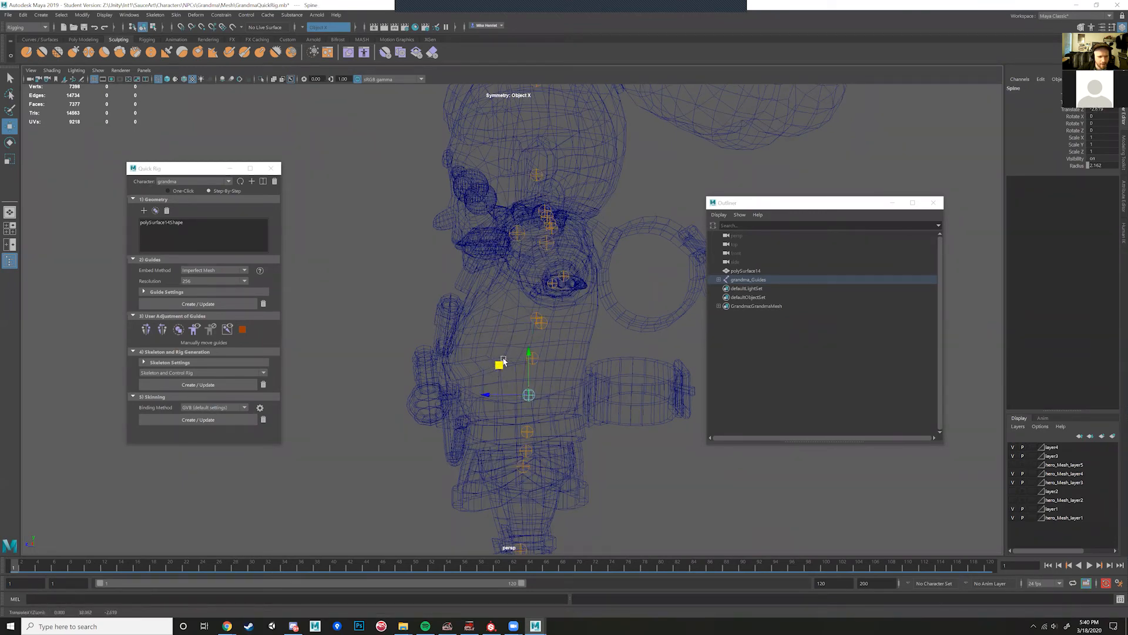
{"action": "left_click_drag", "start_coordinate": [558, 355], "coordinate": [609, 348], "text": "alt"}
Step: Move the LeftShoulder guide down beside the collar and the LeftArm guide down into the shoulder joint
{"action": "left_click", "coordinate": [532, 234]}
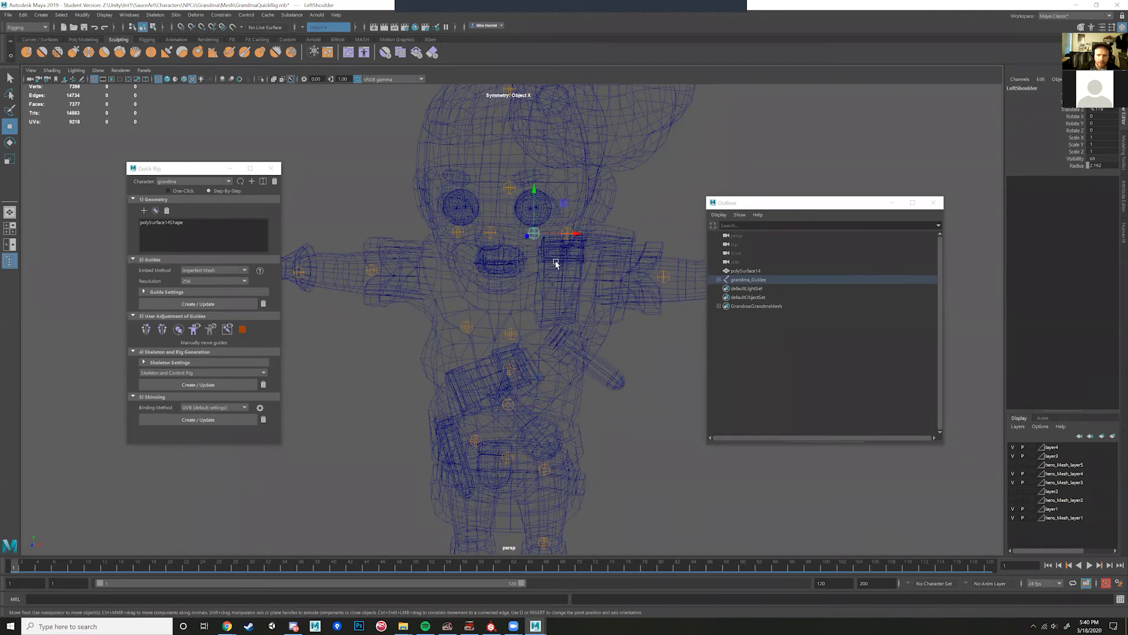
{"action": "left_click_drag", "start_coordinate": [554, 262], "coordinate": [529, 258], "text": "alt"}
{"action": "left_click", "coordinate": [569, 231]}
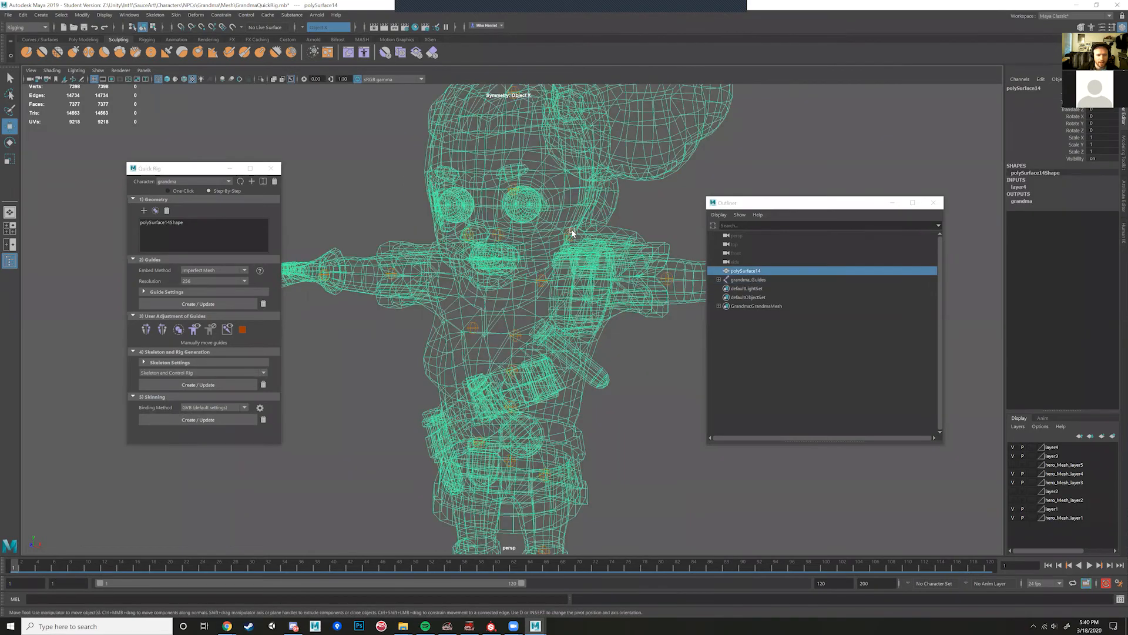
{"action": "left_click", "coordinate": [574, 233]}
{"action": "left_click_drag", "start_coordinate": [632, 272], "coordinate": [513, 221], "text": "alt"}
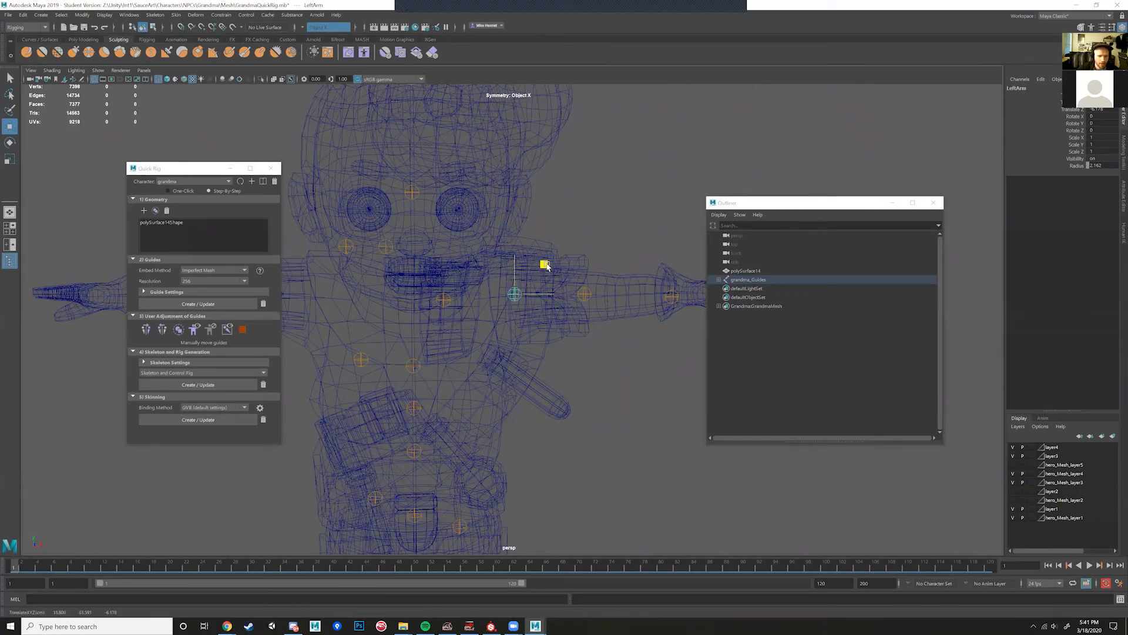
{"action": "left_click_drag", "start_coordinate": [540, 266], "coordinate": [558, 334], "text": "alt"}
Step: Snap the LeftArm guide to the LeftForeArm guide's height and position both guides together along the middle of the arm
{"action": "key", "text": "v"}
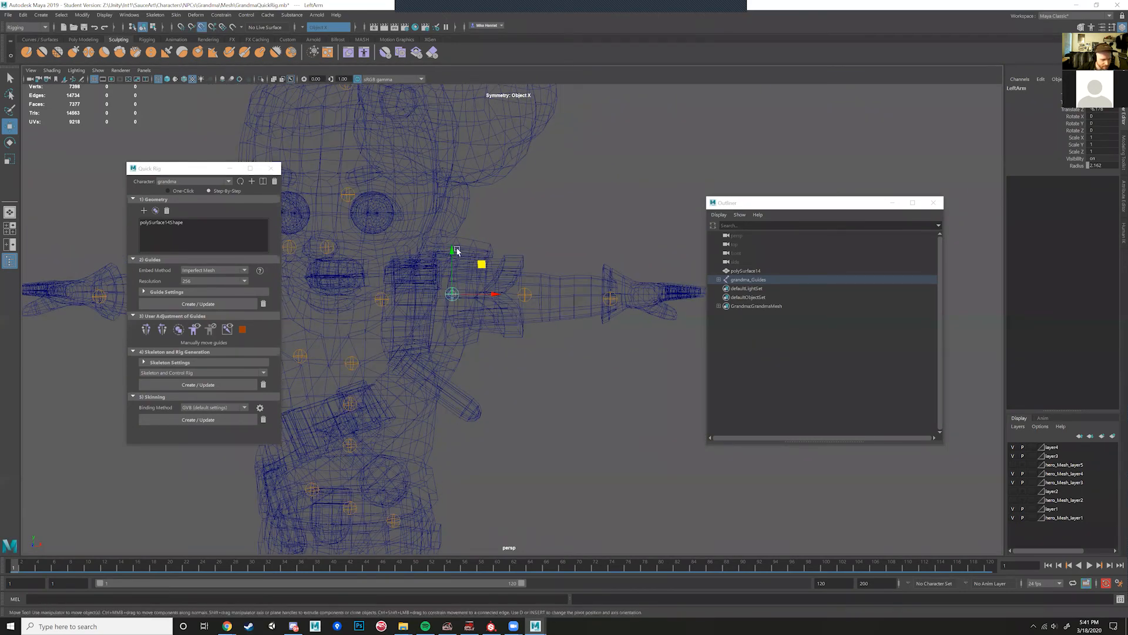
{"action": "middle_click_drag", "start_coordinate": [522, 292], "coordinate": [526, 297]}
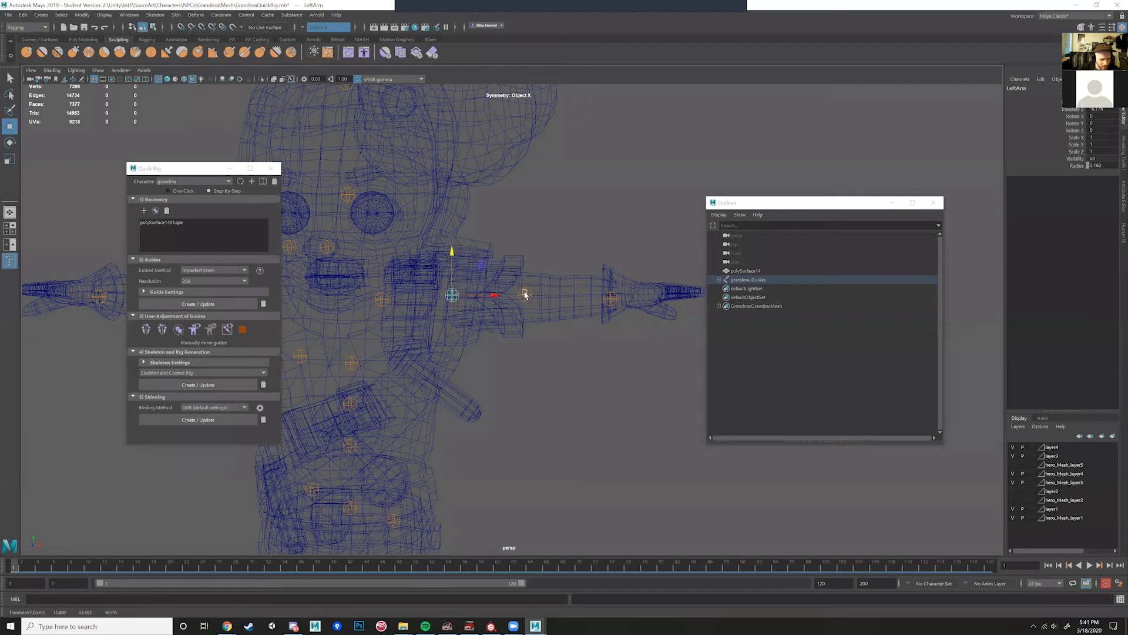
{"action": "left_click", "coordinate": [525, 294]}
{"action": "middle_click_drag", "start_coordinate": [554, 272], "coordinate": [612, 302]}
{"action": "left_click_drag", "start_coordinate": [615, 305], "coordinate": [617, 305], "text": "alt"}
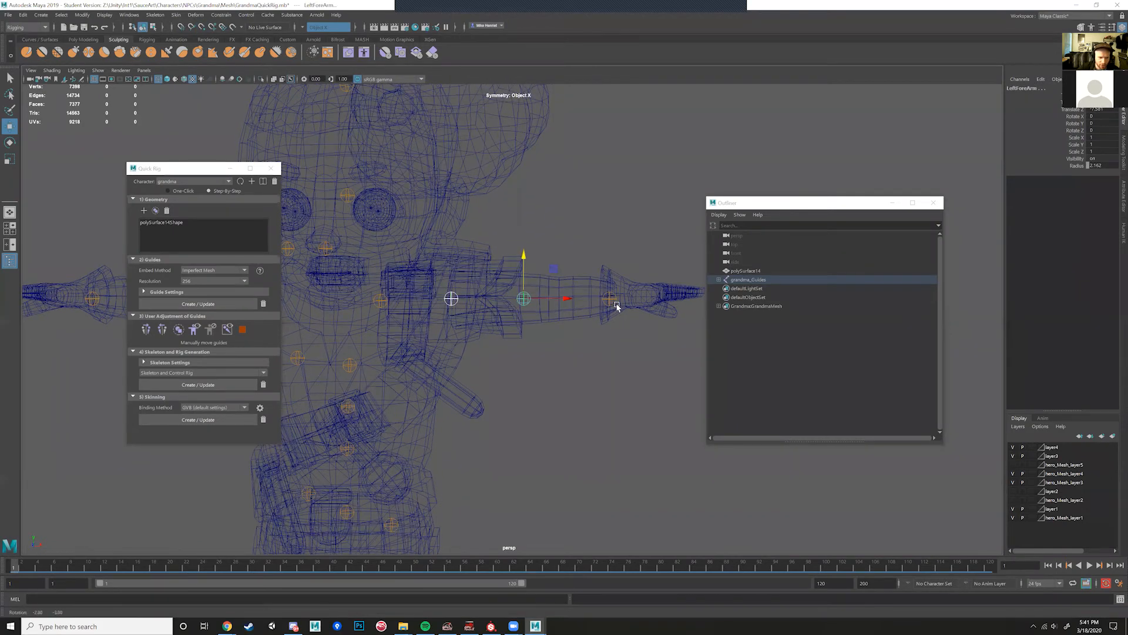
{"action": "left_click_drag", "start_coordinate": [525, 255], "coordinate": [529, 202]}
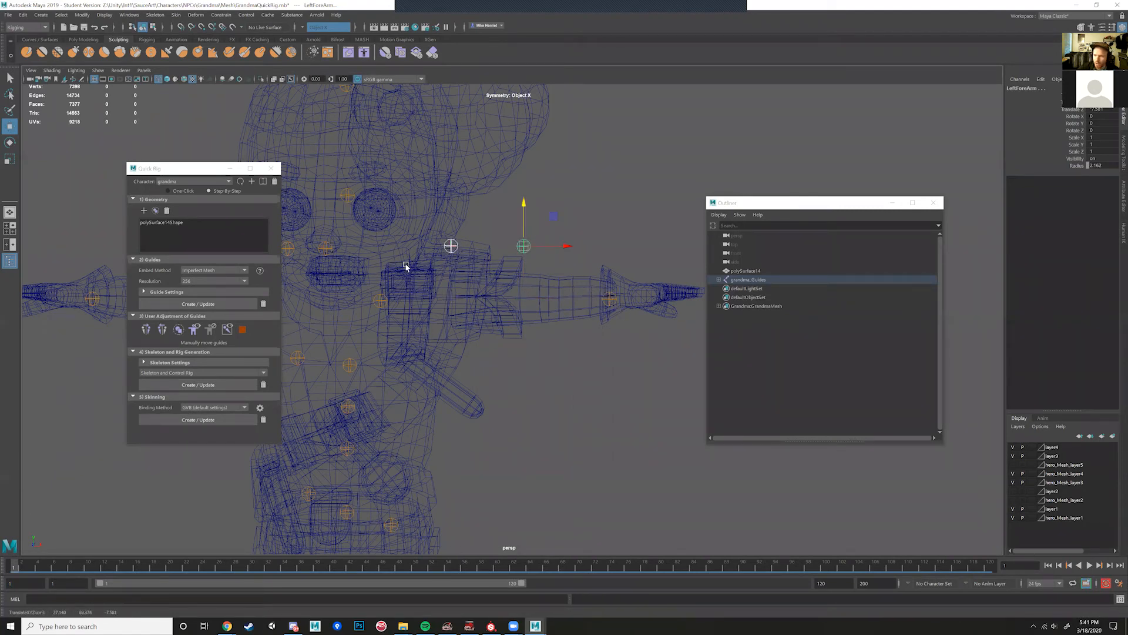
{"action": "left_click_drag", "start_coordinate": [523, 203], "coordinate": [549, 283]}
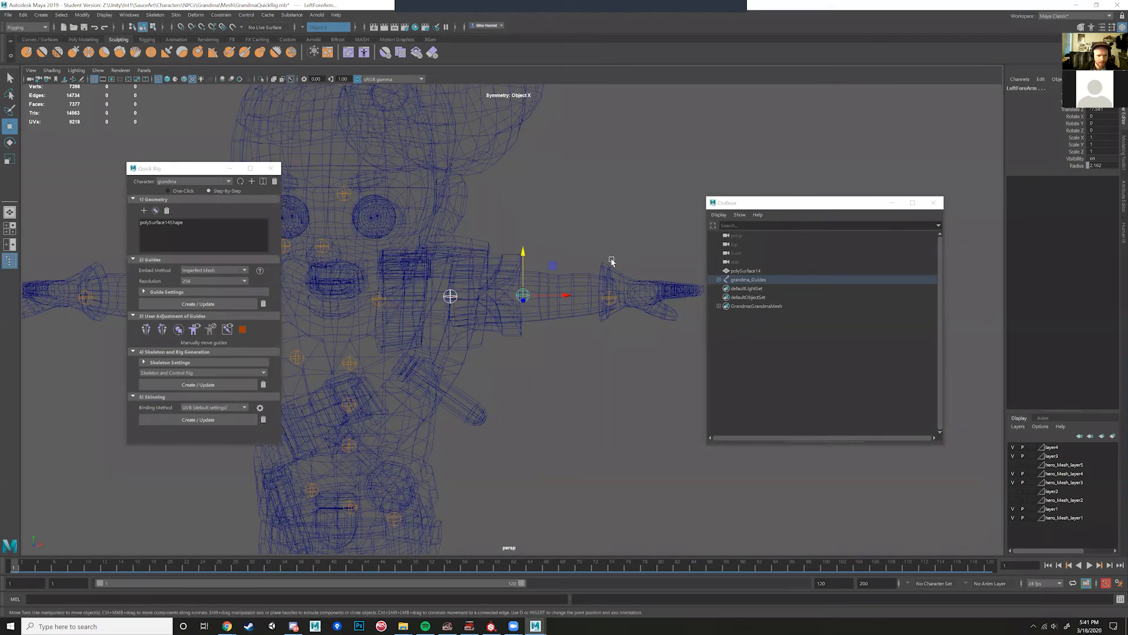
Step: Move the LeftHand guide outward to the wrist and snap the LeftForeArm guide's depth to the LeftArm guide
{"action": "left_click", "coordinate": [610, 298]}
{"action": "mouse_move", "coordinate": [641, 269]}
{"action": "left_mouse_down"}
{"action": "mouse_move", "coordinate": [566, 221]}
{"action": "mouse_move", "coordinate": [612, 169]}
{"action": "mouse_move", "coordinate": [678, 210]}
{"action": "mouse_move", "coordinate": [653, 264]}
{"action": "left_mouse_up"}
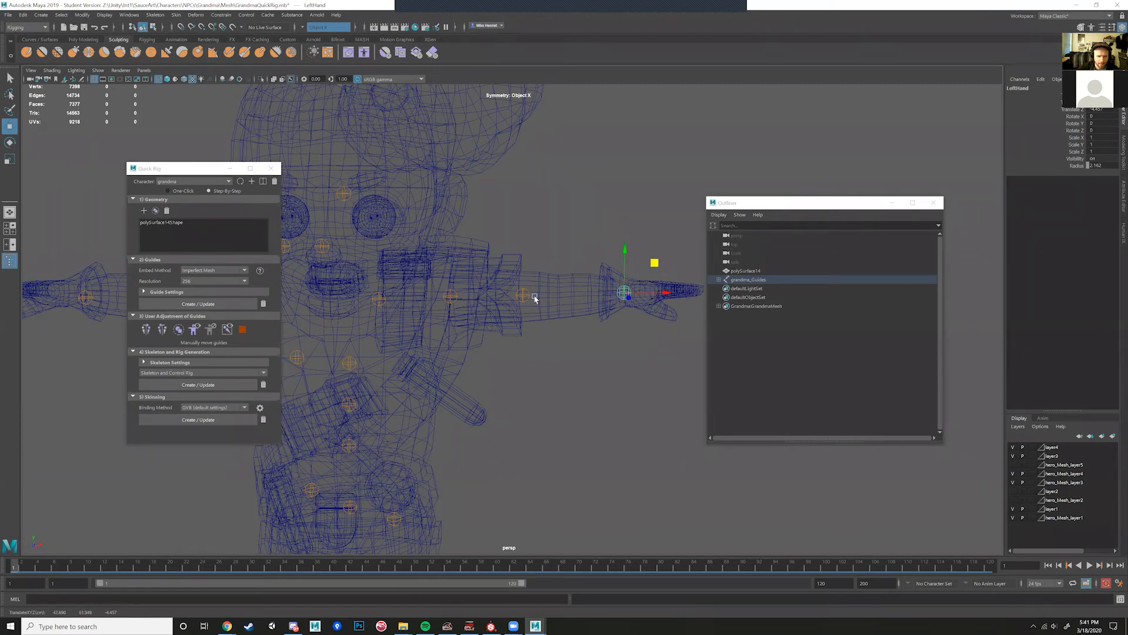
{"action": "left_click_drag", "start_coordinate": [593, 341], "coordinate": [530, 224], "text": "alt"}
{"action": "left_click", "coordinate": [528, 276]}
{"action": "key", "text": "v"}
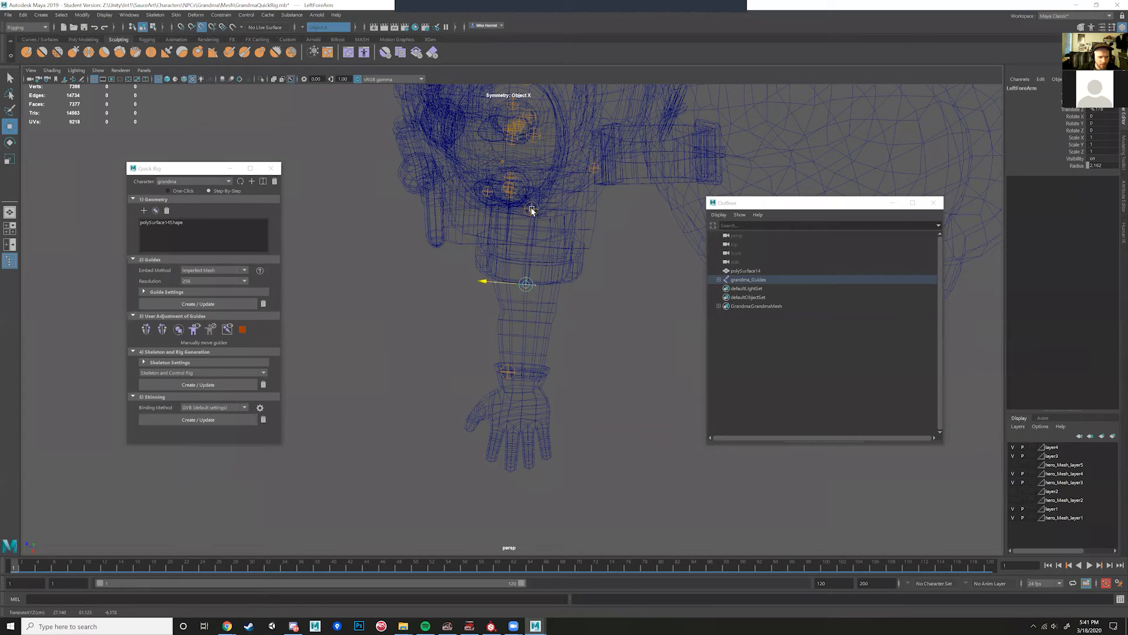
Step: Try snapping the LeftForeArm guide's depth to another guide while looking along the arm, and undo the move
{"action": "left_click_drag", "start_coordinate": [539, 242], "coordinate": [489, 324], "text": "alt"}
{"action": "scroll", "coordinate": [527, 305], "scroll_direction": "up", "scroll_amount": 5}
{"action": "key", "text": "v"}
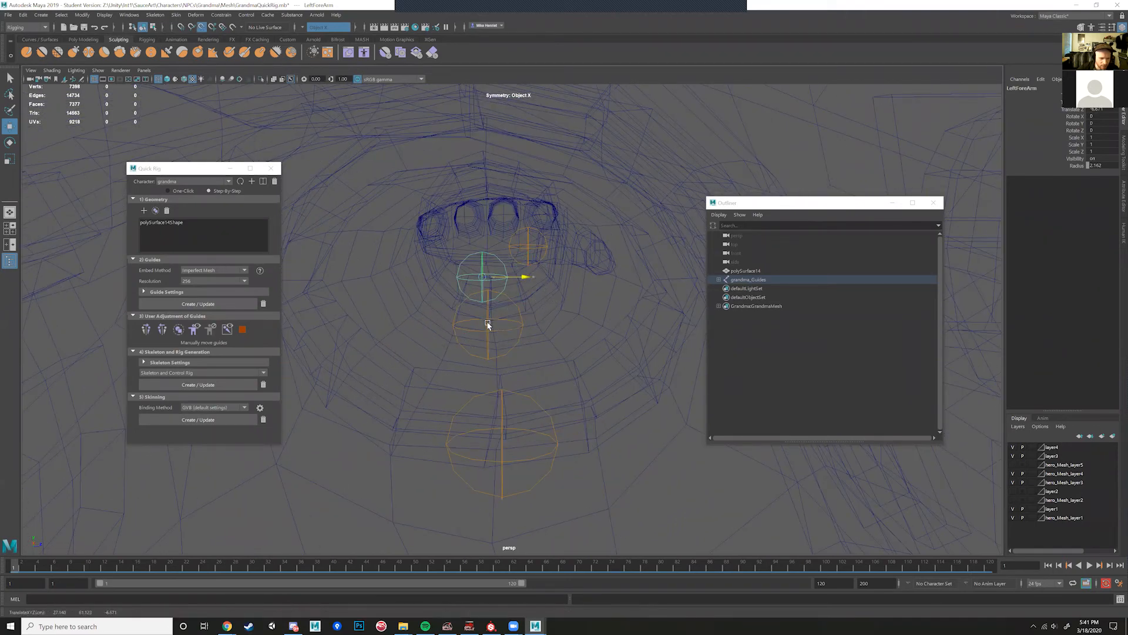
{"action": "key", "text": "ctrl+z"}
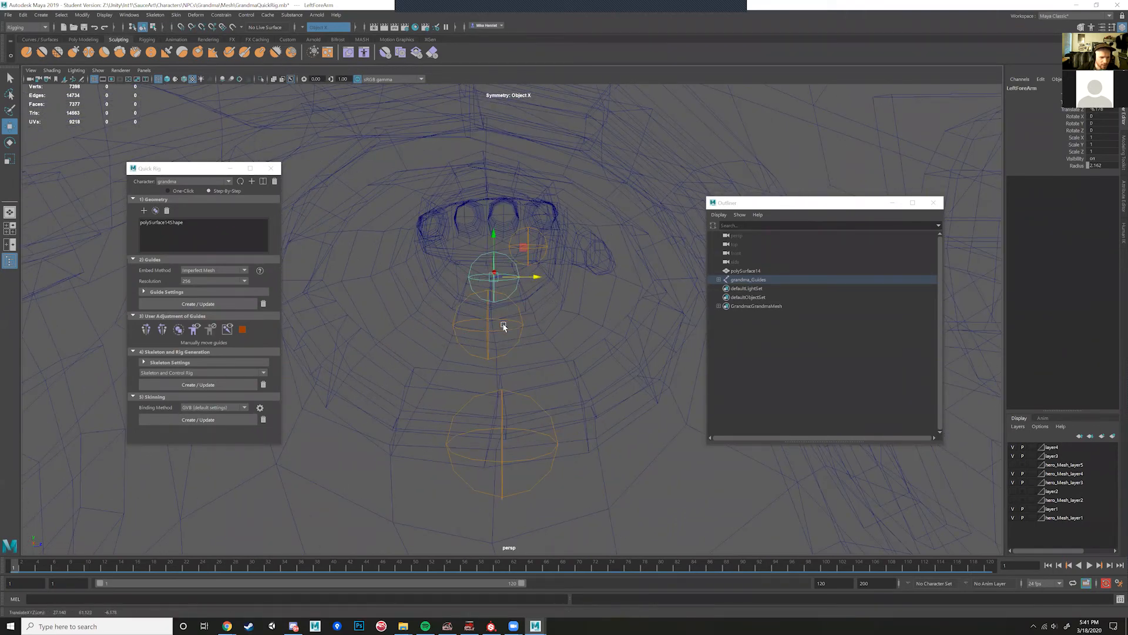
Step: Move the LeftHand guide outward and backward from above so it sits in the centre of the wrist
{"action": "left_click_drag", "start_coordinate": [504, 326], "coordinate": [539, 303], "text": "alt"}
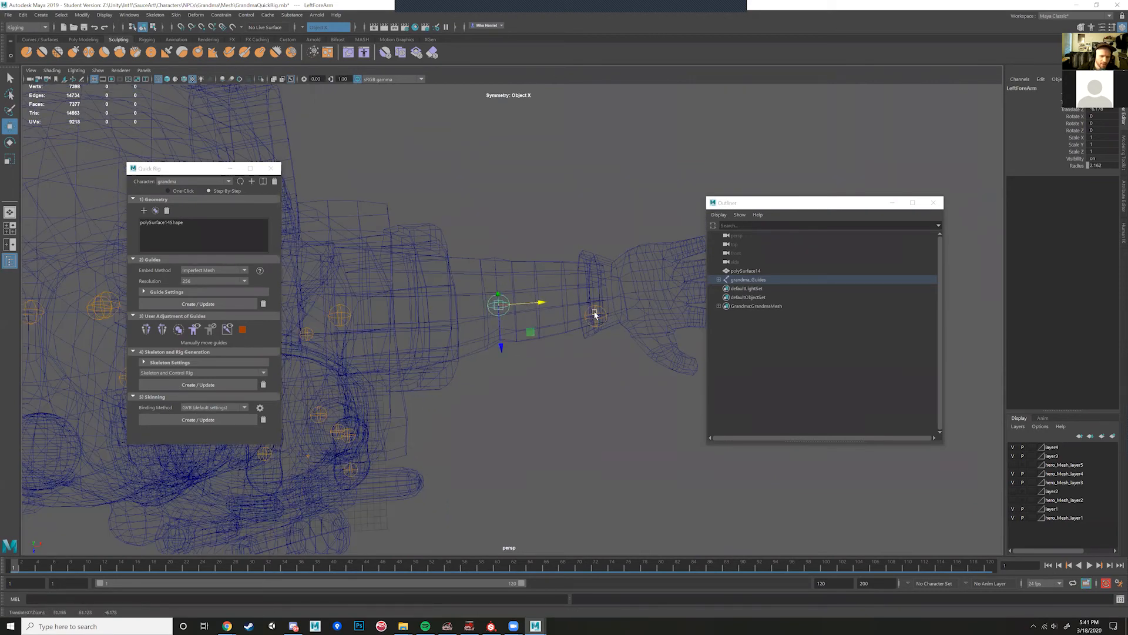
{"action": "left_click", "coordinate": [611, 325]}
{"action": "left_click", "coordinate": [595, 312]}
{"action": "left_click_drag", "start_coordinate": [632, 323], "coordinate": [587, 315], "text": "alt"}
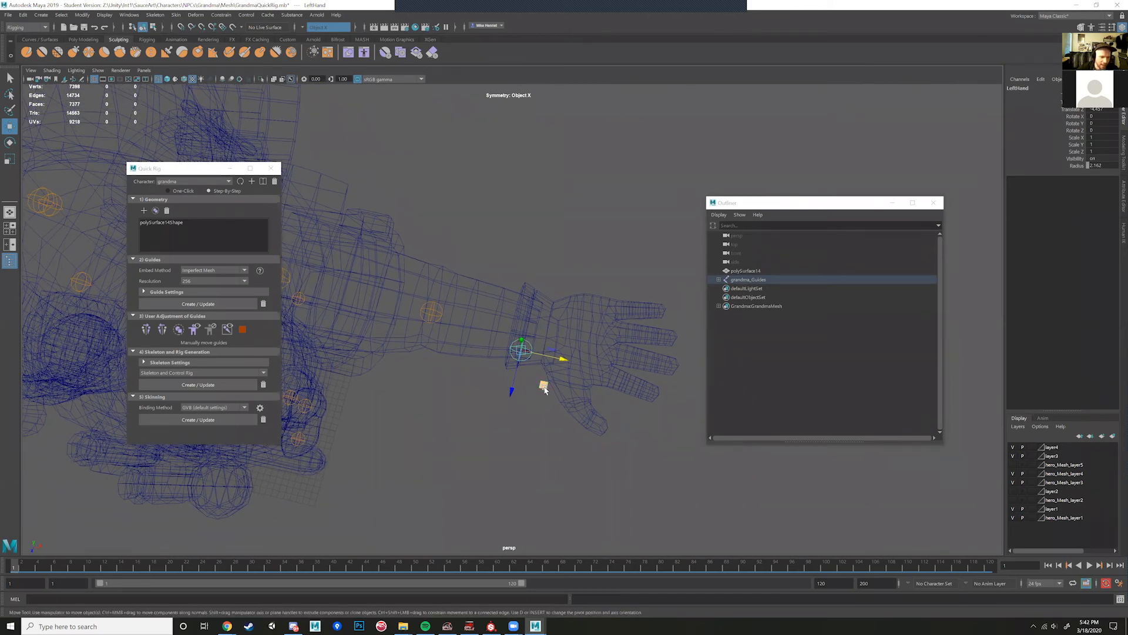
{"action": "left_click_drag", "start_coordinate": [545, 389], "coordinate": [570, 373]}
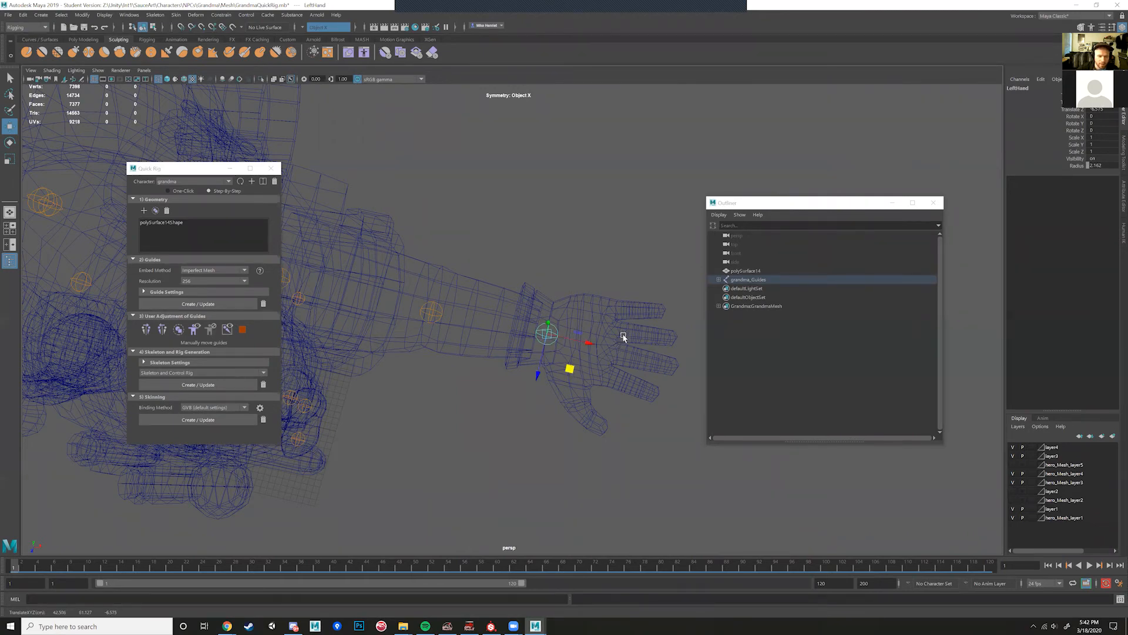
Step: Shift the LeftForeArm guide slightly backward to centre it in the elbow
{"action": "left_click_drag", "start_coordinate": [570, 374], "coordinate": [534, 382], "text": "alt"}
{"action": "left_click", "coordinate": [510, 276]}
{"action": "left_click_drag", "start_coordinate": [532, 248], "coordinate": [545, 315], "text": "alt"}
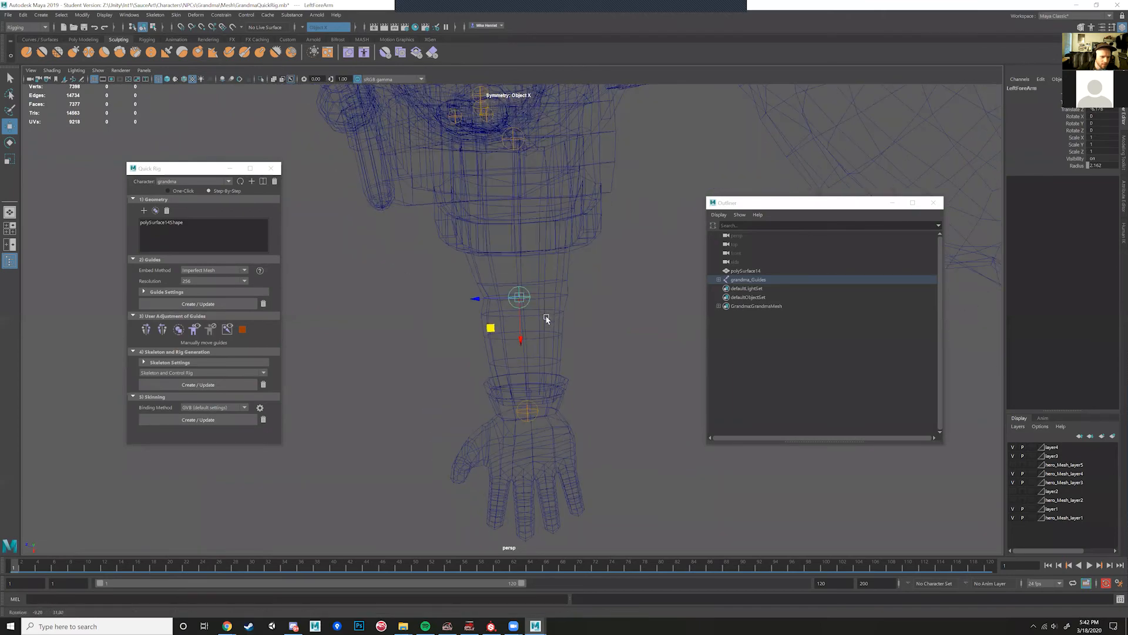
{"action": "left_click_drag", "start_coordinate": [478, 299], "coordinate": [483, 299]}
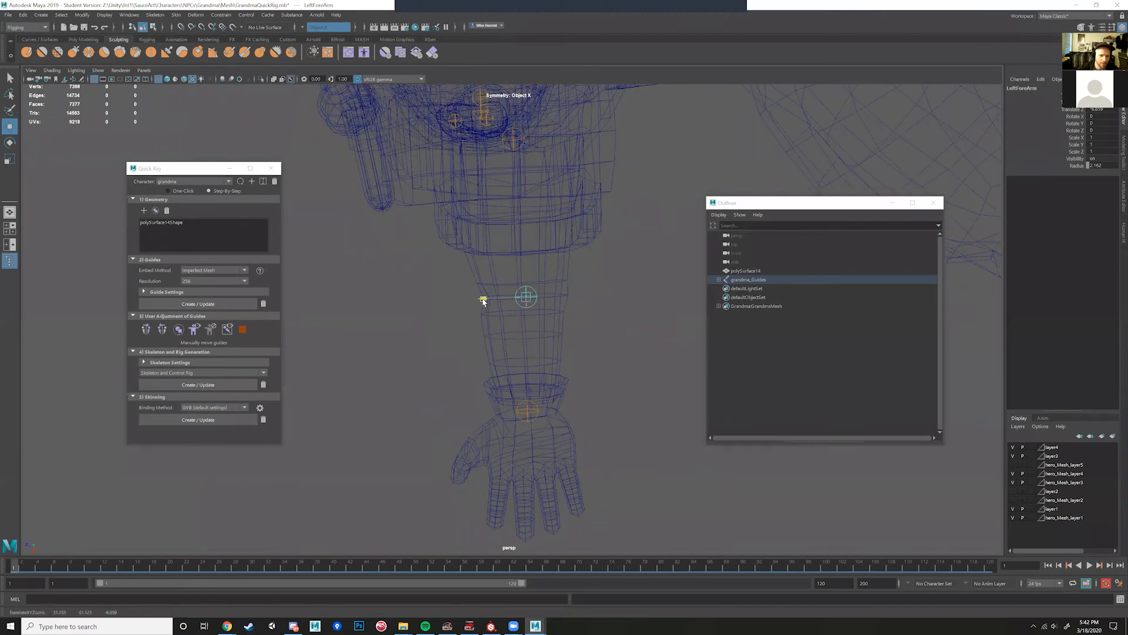
Step: Snap the LeftArm and LeftHand guides vertically to the height of the LeftForeArm guide
{"action": "left_click", "coordinate": [511, 138]}
{"action": "left_click_drag", "start_coordinate": [469, 194], "coordinate": [477, 169], "text": "alt"}
{"action": "left_click_drag", "start_coordinate": [409, 168], "coordinate": [434, 320], "text": "alt"}
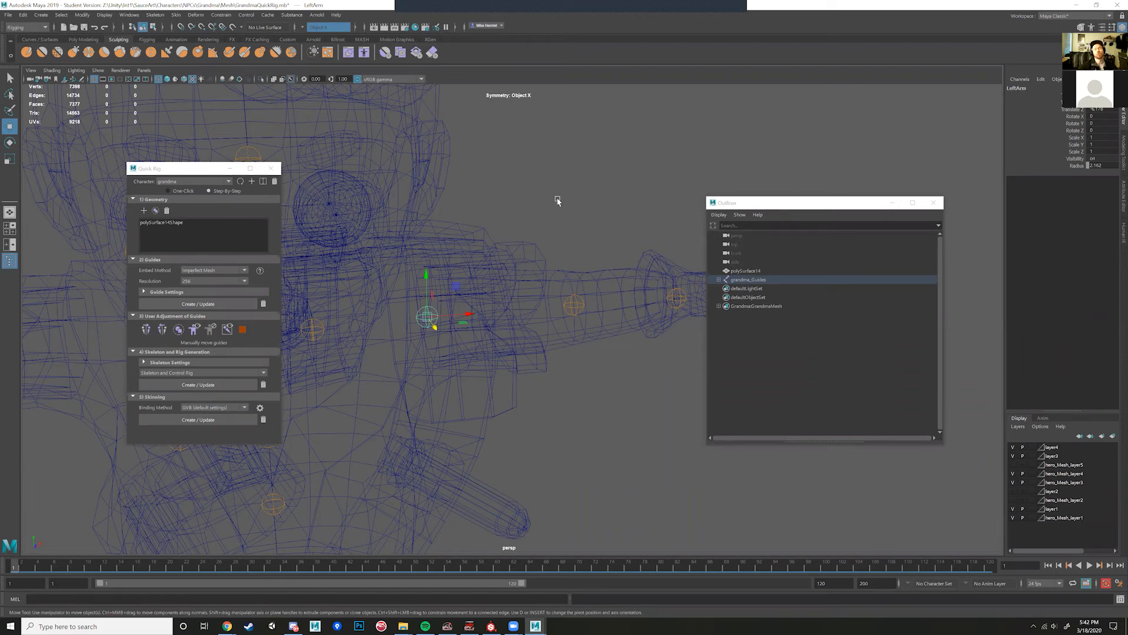
{"action": "mouse_move", "coordinate": [549, 232]}
{"action": "left_mouse_down", "text": "alt"}
{"action": "mouse_move", "coordinate": [506, 271]}
{"action": "mouse_move", "coordinate": [550, 230]}
{"action": "left_mouse_up", "text": "alt"}
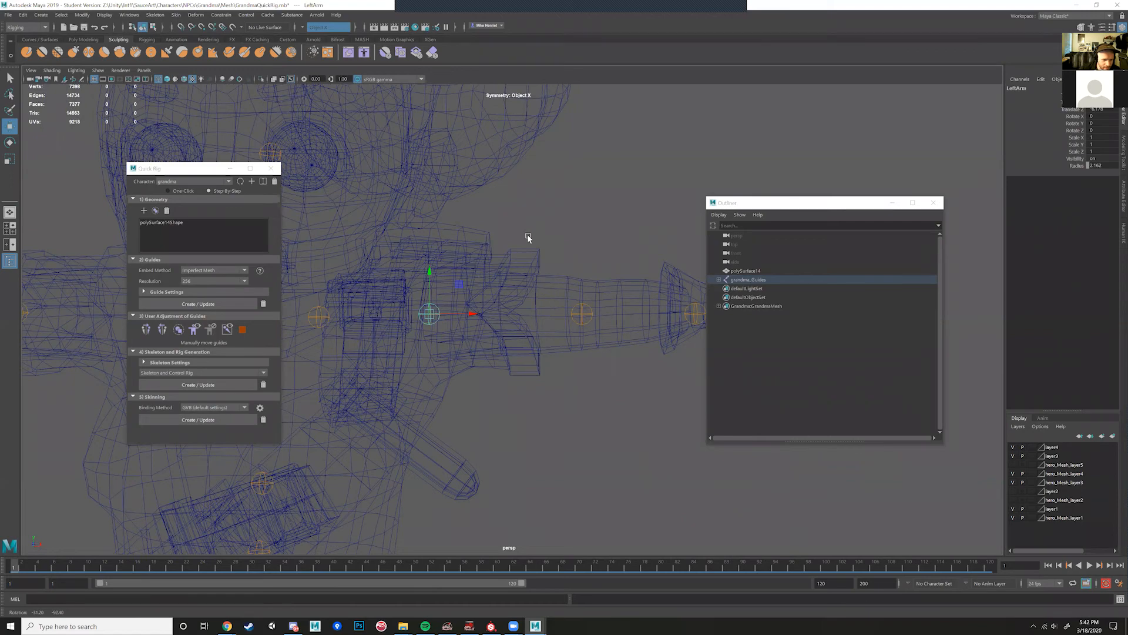
{"action": "mouse_move", "coordinate": [529, 237]}
{"action": "left_mouse_down", "text": "alt"}
{"action": "mouse_move", "coordinate": [491, 264]}
{"action": "mouse_move", "coordinate": [552, 232]}
{"action": "mouse_move", "coordinate": [539, 227]}
{"action": "mouse_move", "coordinate": [520, 243]}
{"action": "left_mouse_up", "text": "alt"}
{"action": "key", "text": "v"}
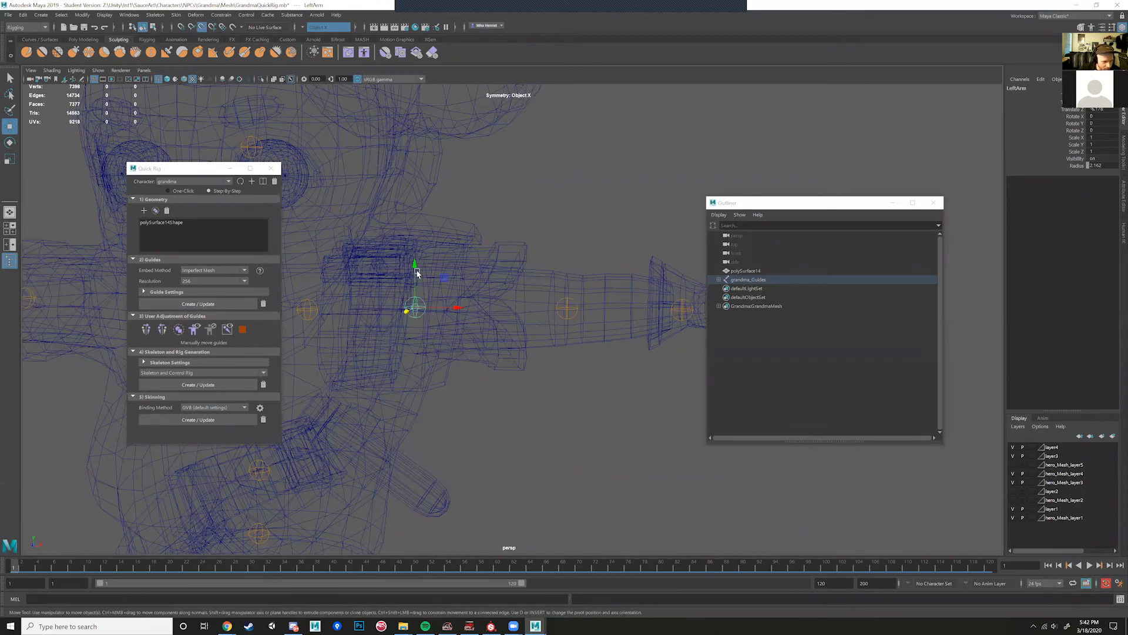
{"action": "left_click_drag", "start_coordinate": [417, 274], "coordinate": [568, 310]}
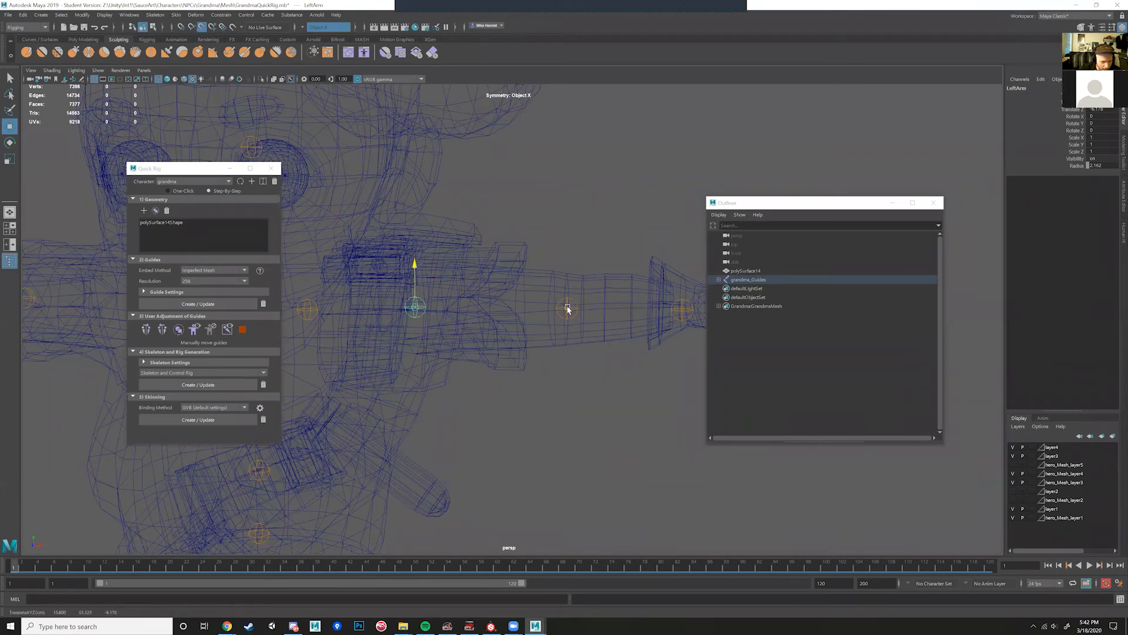
{"action": "left_click", "coordinate": [683, 300]}
{"action": "key", "text": "v"}
{"action": "left_click_drag", "start_coordinate": [683, 271], "coordinate": [568, 310]}
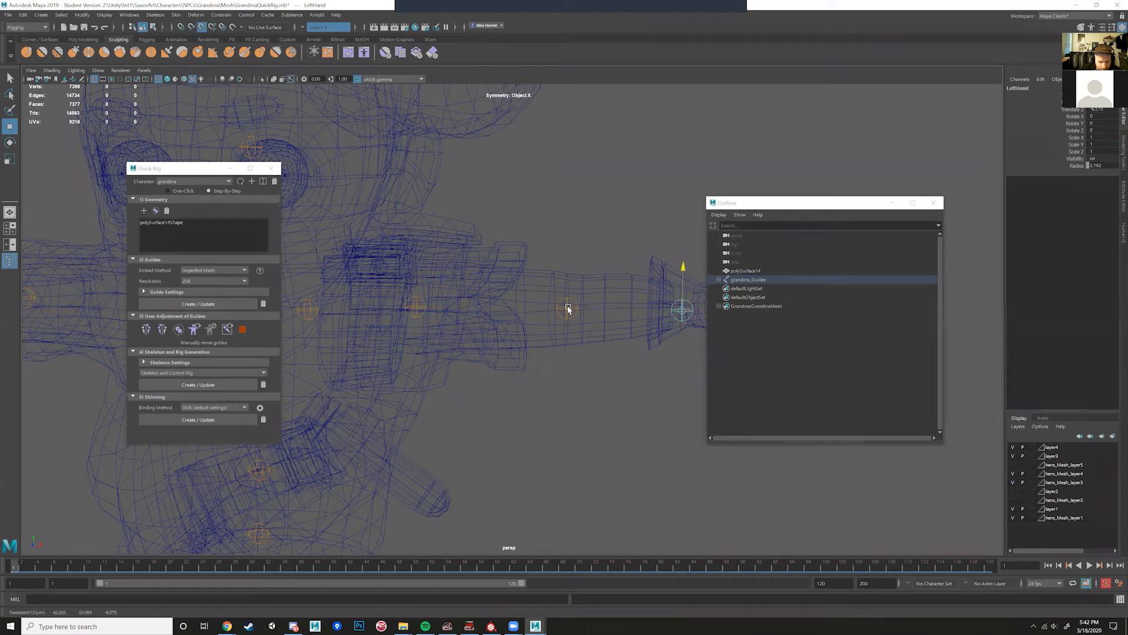
Step: Raise the LeftHand, LeftForeArm and LeftArm guides together slightly to centre them vertically in the arm, and deselect them
{"action": "left_click", "coordinate": [567, 308]}
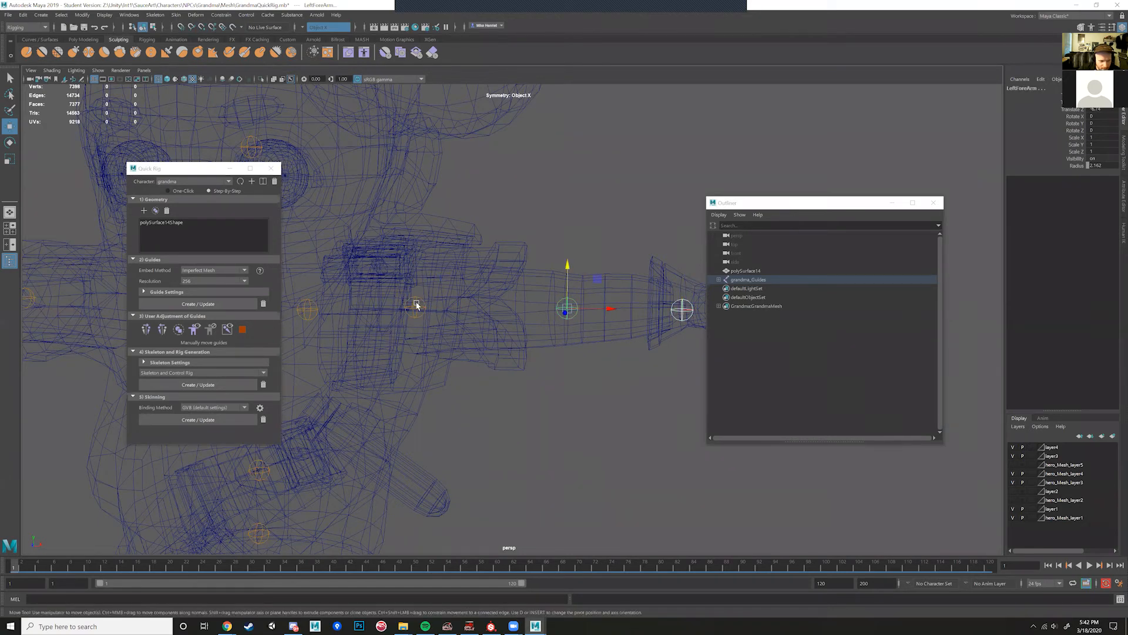
{"action": "left_click", "coordinate": [414, 303]}
{"action": "scroll", "coordinate": [550, 334], "scroll_direction": "down", "scroll_amount": 3}
{"action": "left_click_drag", "start_coordinate": [550, 334], "coordinate": [623, 309], "text": "alt"}
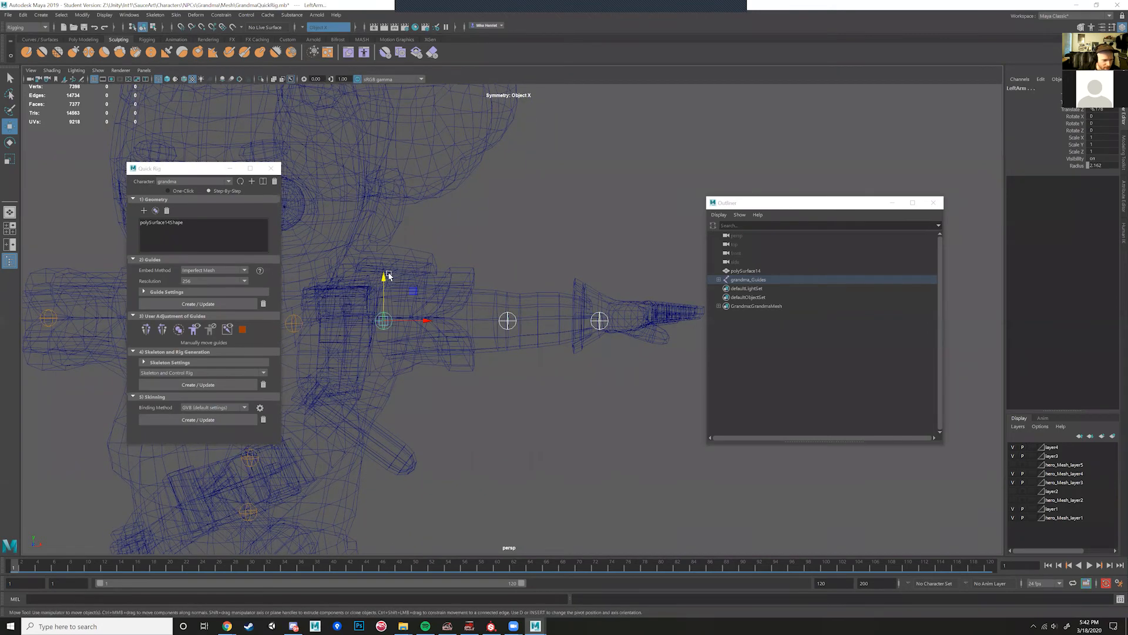
{"action": "left_click_drag", "start_coordinate": [384, 276], "coordinate": [386, 273]}
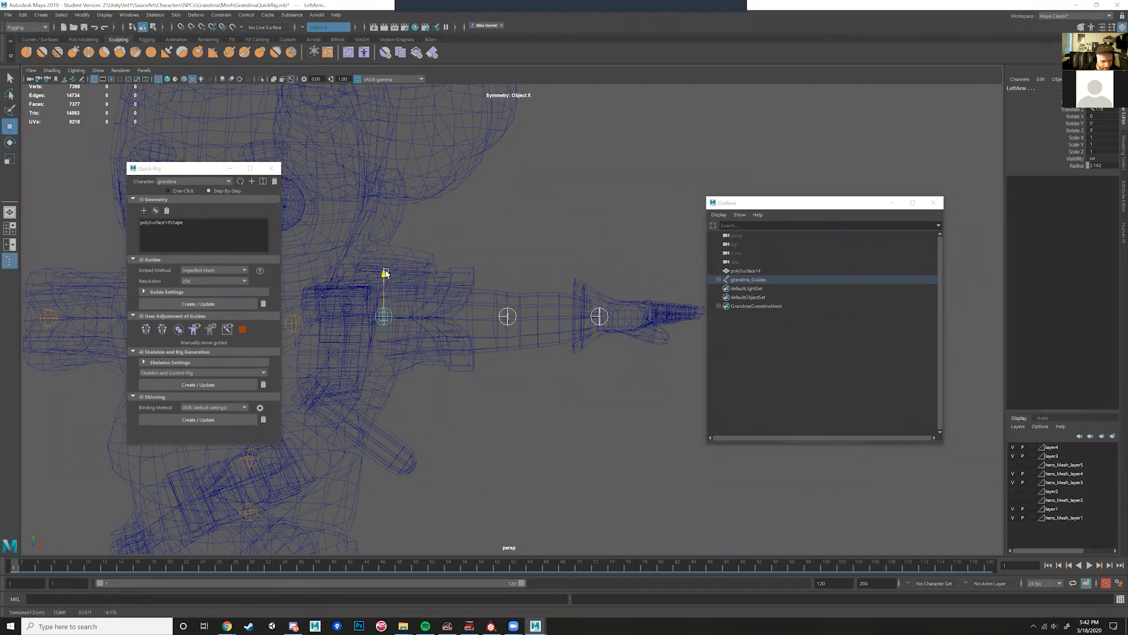
{"action": "left_click", "coordinate": [534, 265]}
{"action": "left_click_drag", "start_coordinate": [534, 265], "coordinate": [548, 331], "text": "alt"}
{"action": "scroll", "coordinate": [544, 334], "scroll_direction": "down", "scroll_amount": 3}
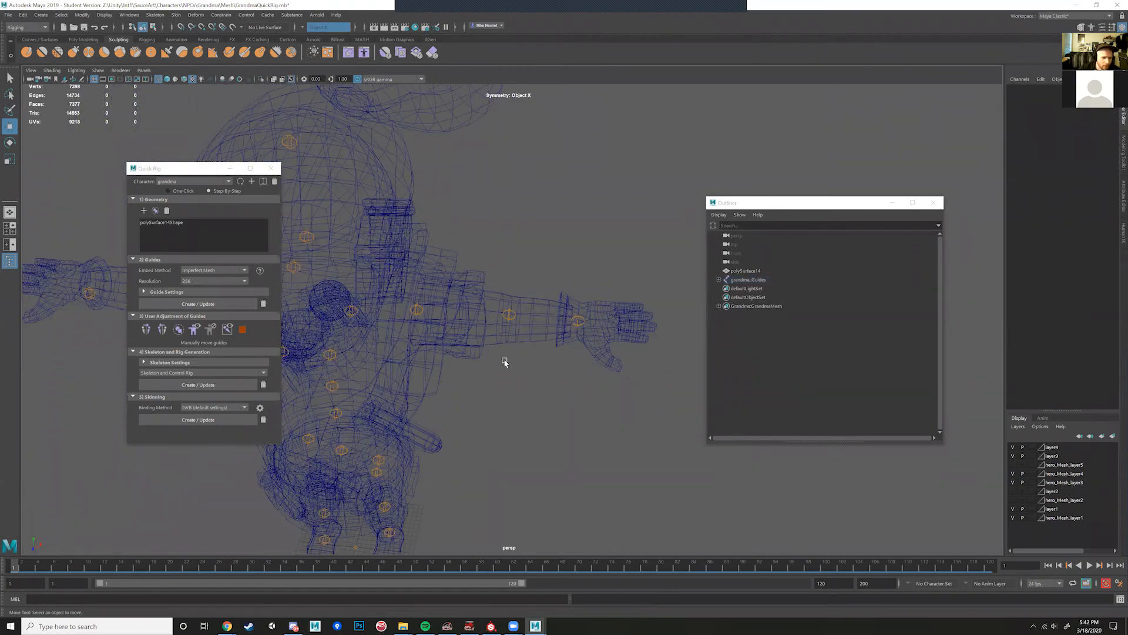
Step: Move the Neck guide down to the base of the skull in side view
{"action": "left_click_drag", "start_coordinate": [505, 362], "coordinate": [567, 317], "text": "alt"}
{"action": "left_click", "coordinate": [506, 229]}
{"action": "left_click", "coordinate": [506, 216]}
{"action": "scroll", "coordinate": [546, 297], "scroll_direction": "down", "scroll_amount": 5}
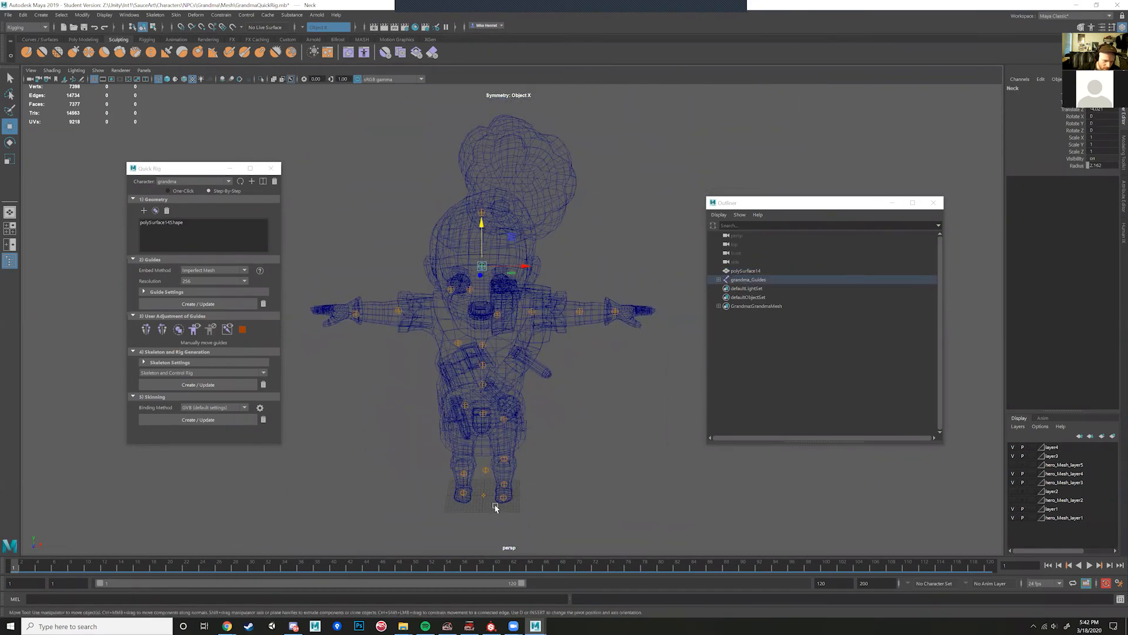
{"action": "mouse_move", "coordinate": [503, 474]}
{"action": "left_mouse_down", "text": "alt"}
{"action": "mouse_move", "coordinate": [532, 468]}
{"action": "mouse_move", "coordinate": [501, 467]}
{"action": "left_mouse_up", "text": "alt"}
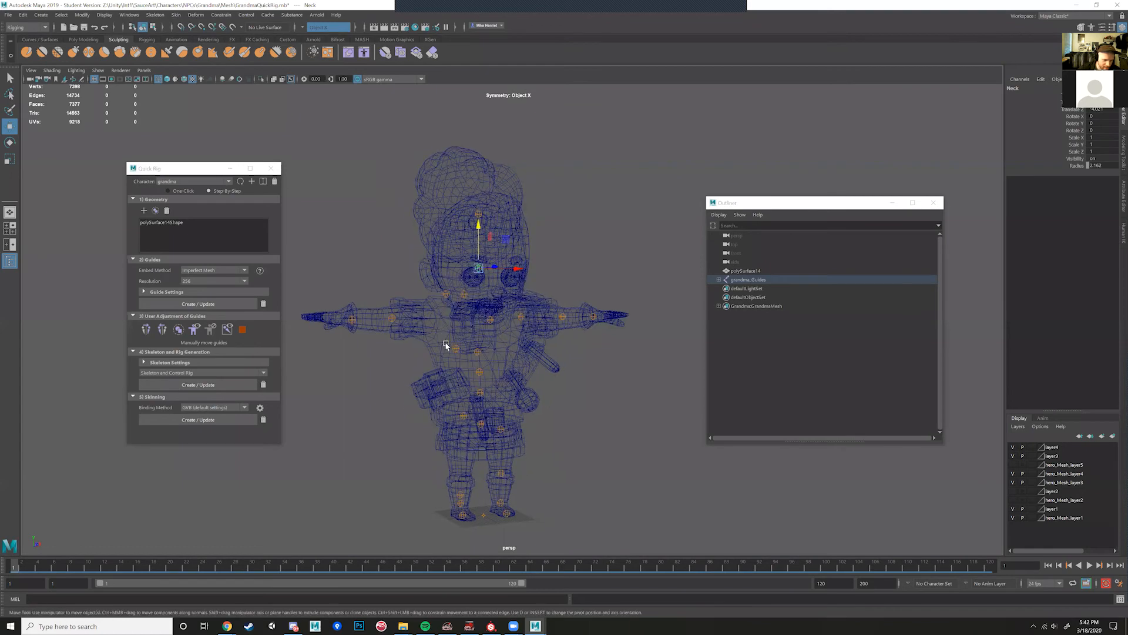
{"action": "left_click_drag", "start_coordinate": [545, 227], "coordinate": [536, 320], "text": "alt"}
{"action": "scroll", "coordinate": [540, 313], "scroll_direction": "up", "scroll_amount": 5}
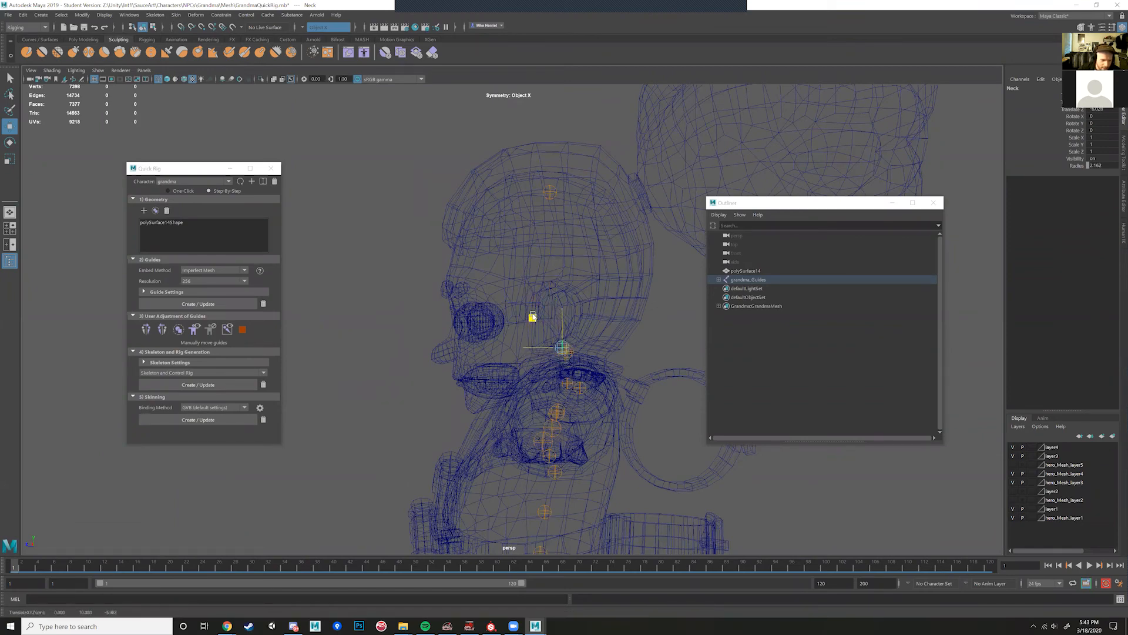
Step: Check the Spine2 and Spine guides against the body's centre line from the front
{"action": "left_click_drag", "start_coordinate": [523, 320], "coordinate": [577, 344], "text": "alt"}
{"action": "scroll", "coordinate": [557, 411], "scroll_direction": "down", "scroll_amount": 2}
{"action": "left_click", "coordinate": [497, 432]}
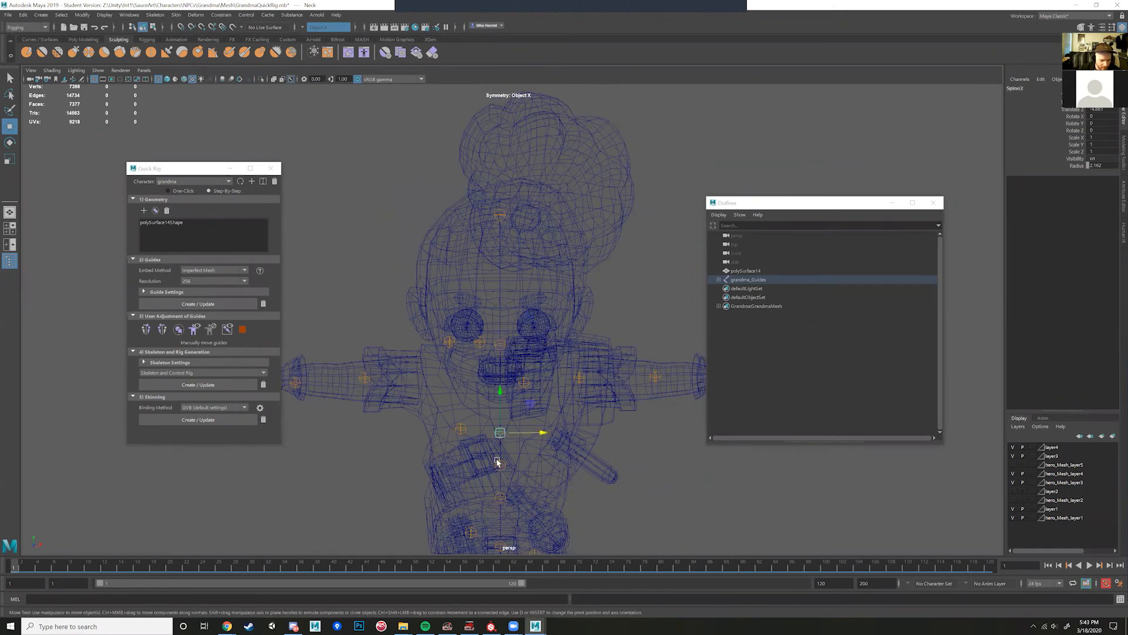
{"action": "left_click", "coordinate": [499, 496]}
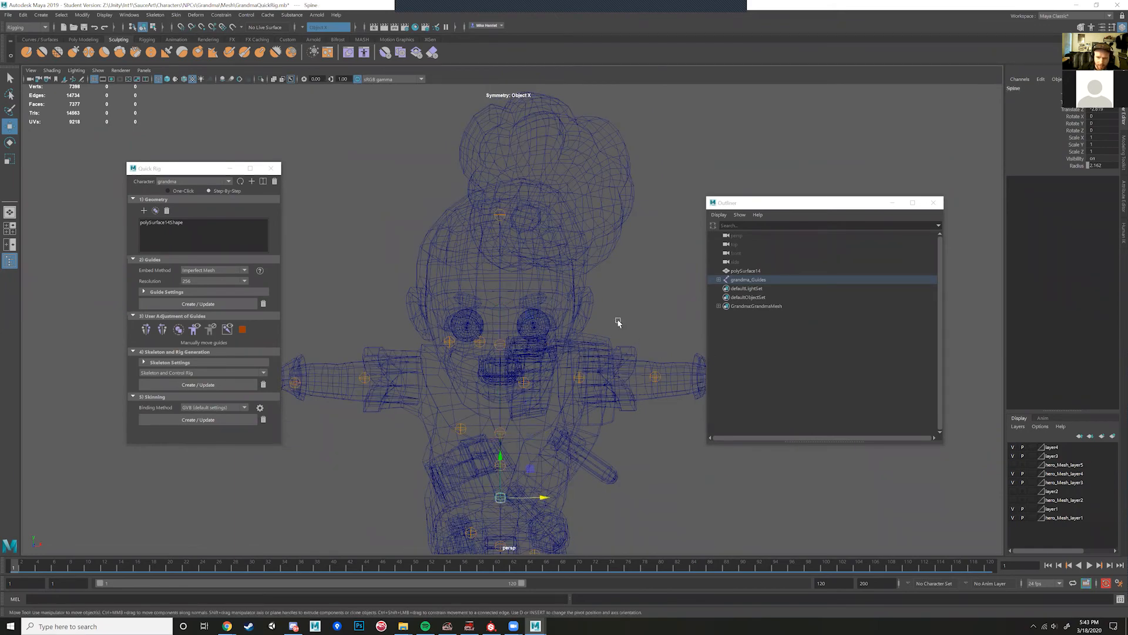
Step: Move the Head guide up to the crown of the head
{"action": "left_click_drag", "start_coordinate": [578, 280], "coordinate": [506, 238], "text": "alt"}
{"action": "left_click", "coordinate": [492, 268]}
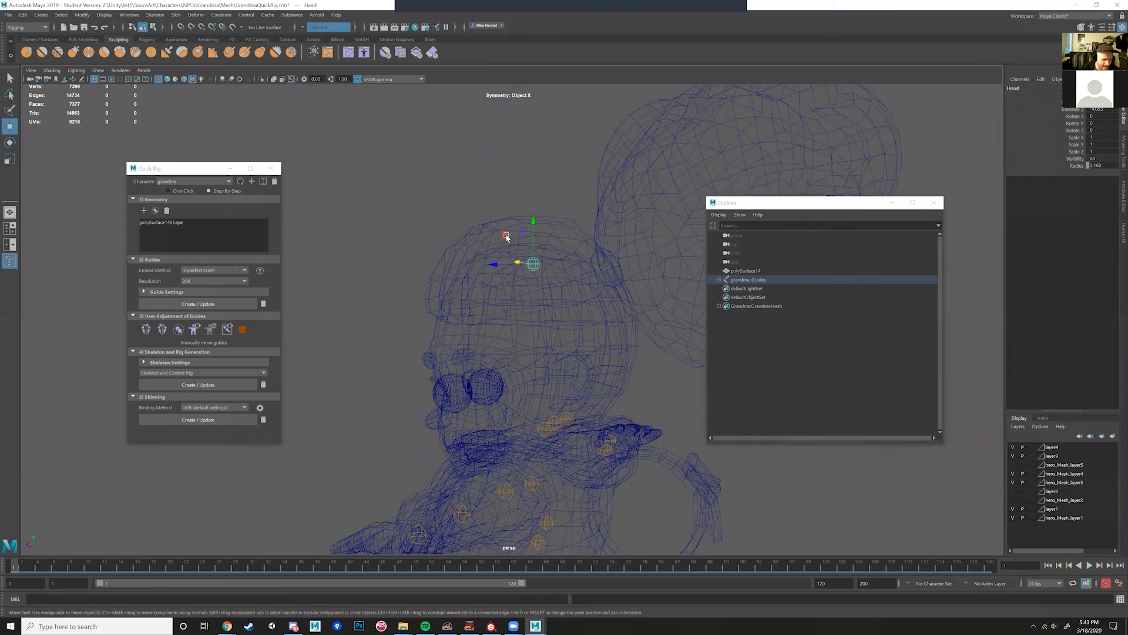
{"action": "middle_click_drag", "start_coordinate": [504, 234], "coordinate": [494, 189]}
{"action": "left_click_drag", "start_coordinate": [494, 189], "coordinate": [537, 221], "text": "alt"}
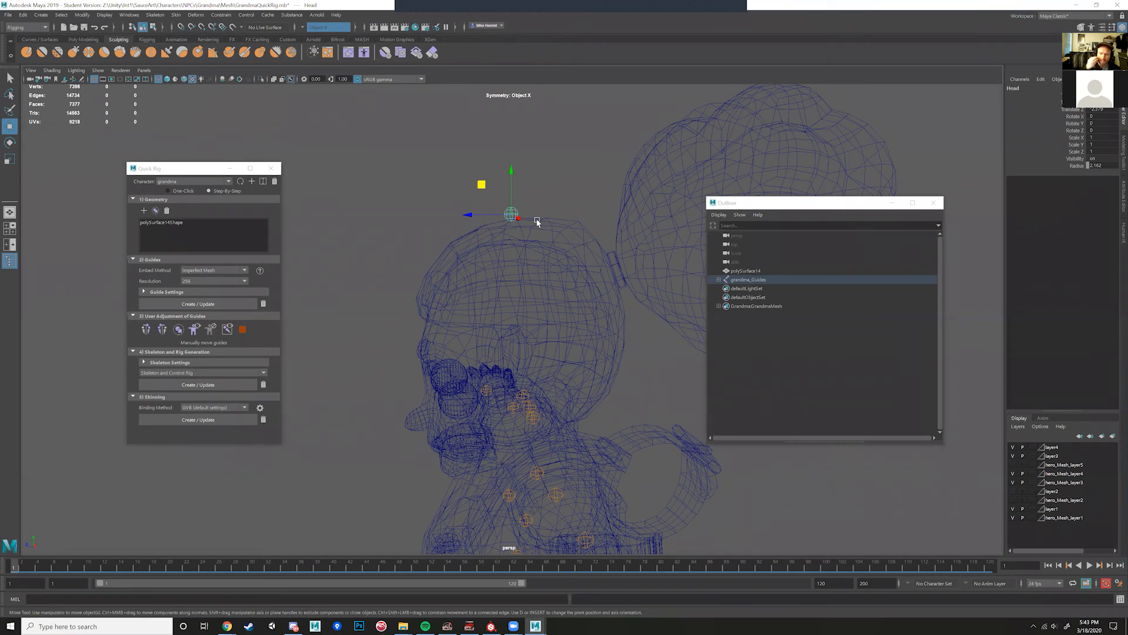
{"action": "left_click_drag", "start_coordinate": [481, 184], "coordinate": [495, 199]}
{"action": "scroll", "coordinate": [554, 339], "scroll_direction": "down", "scroll_amount": 3}
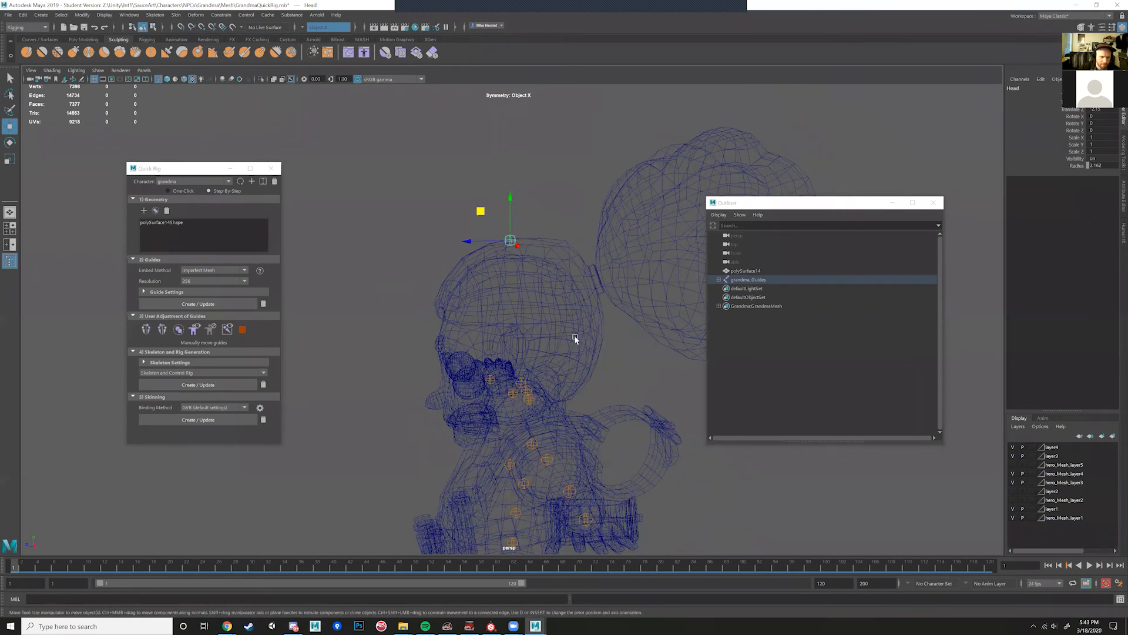
Step: Deselect the Head guide and review the overall guide placement on the whole character
{"action": "left_click_drag", "start_coordinate": [574, 337], "coordinate": [627, 345], "text": "alt"}
{"action": "left_click", "coordinate": [627, 345]}
{"action": "scroll", "coordinate": [645, 411], "scroll_direction": "down", "scroll_amount": 2}
{"action": "middle_click_drag", "start_coordinate": [647, 375], "coordinate": [618, 338], "text": "alt"}
{"action": "left_click_drag", "start_coordinate": [617, 340], "coordinate": [589, 376], "text": "alt"}
{"action": "scroll", "coordinate": [551, 397], "scroll_direction": "down", "scroll_amount": 3}
{"action": "scroll", "coordinate": [589, 376], "scroll_direction": "down", "scroll_amount": 4}
{"action": "left_click_drag", "start_coordinate": [615, 252], "coordinate": [400, 490]}
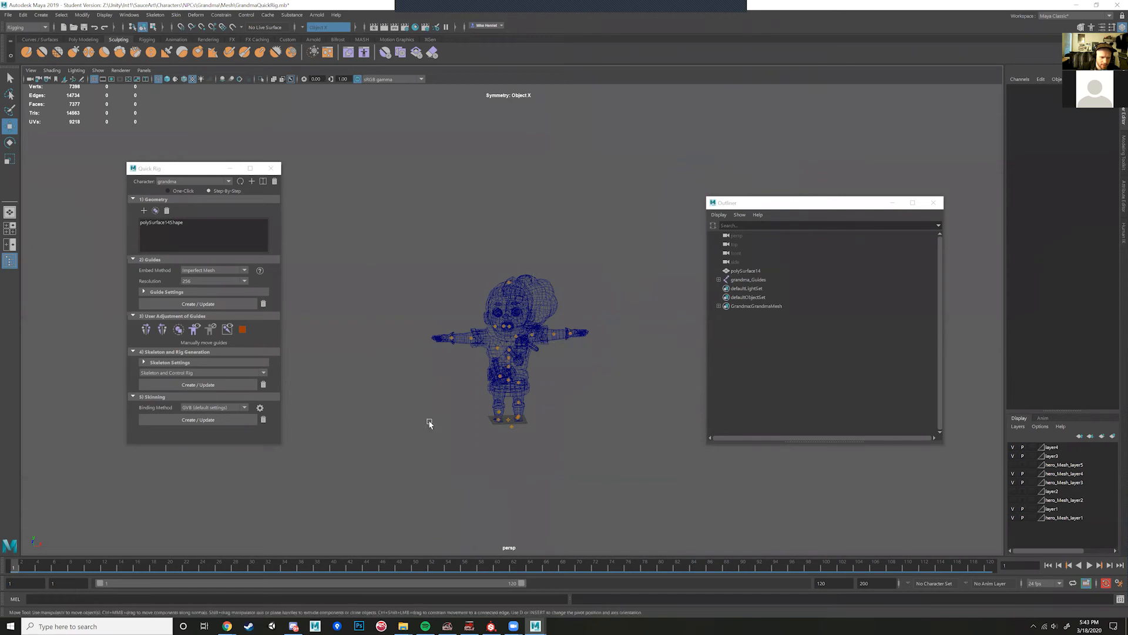
Step: Move the Head guide down from the crown to the base of the skull in side view
{"action": "left_click_drag", "start_coordinate": [610, 376], "coordinate": [604, 348], "text": "alt"}
{"action": "left_click", "coordinate": [604, 348]}
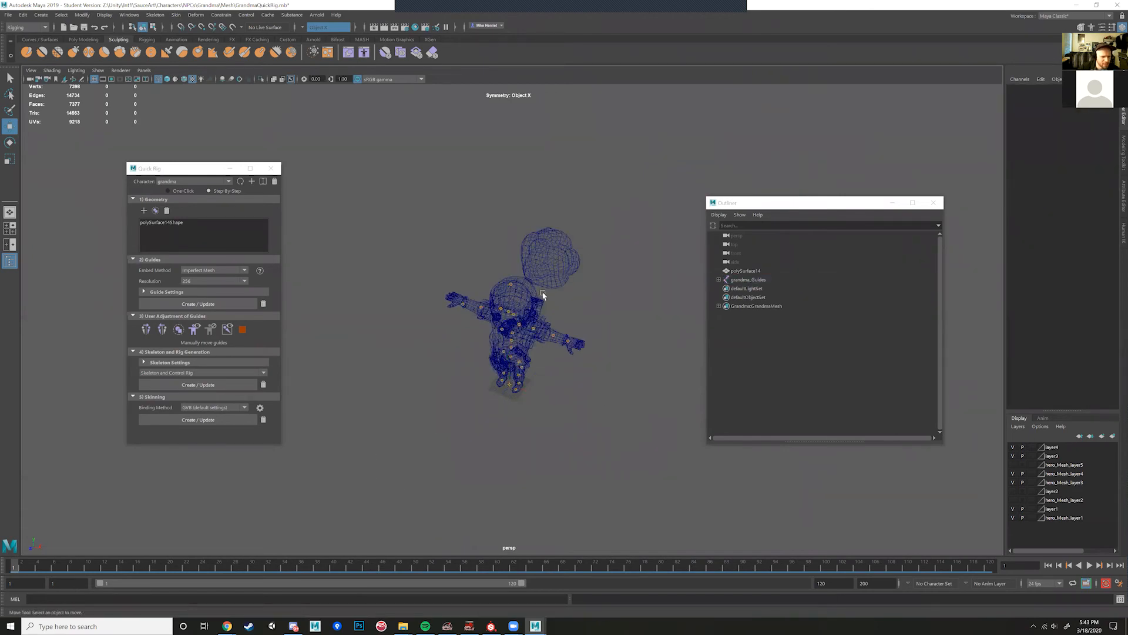
{"action": "scroll", "coordinate": [503, 320], "scroll_direction": "up", "scroll_amount": 4}
{"action": "left_click_drag", "start_coordinate": [493, 292], "coordinate": [513, 243], "text": "alt"}
{"action": "left_click", "coordinate": [514, 244]}
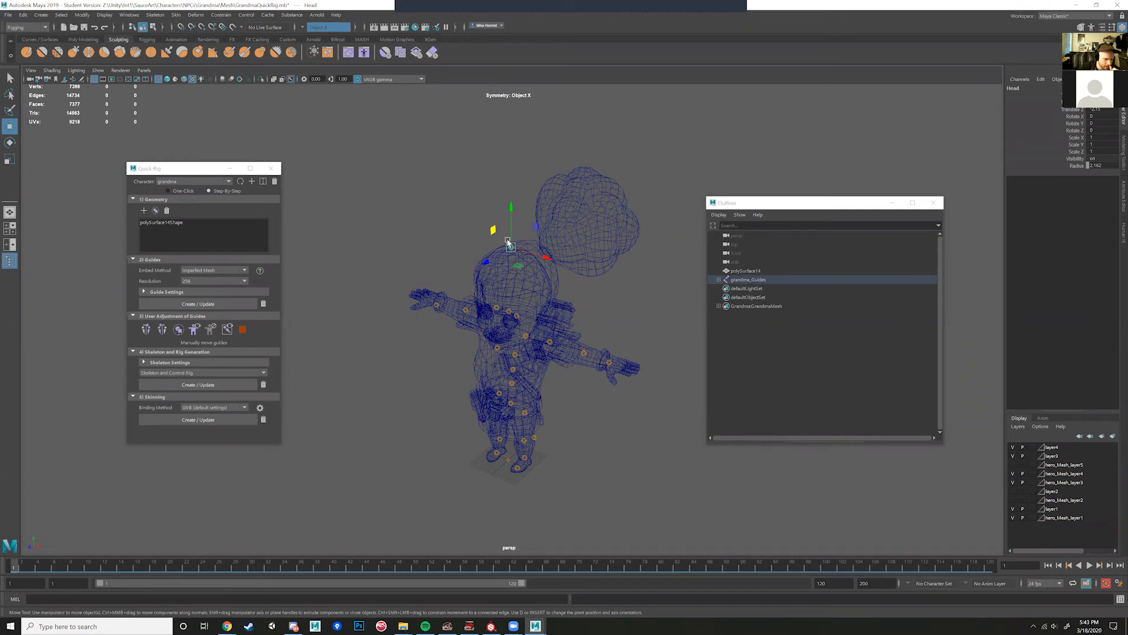
{"action": "left_click", "coordinate": [516, 316]}
{"action": "left_click_drag", "start_coordinate": [573, 330], "coordinate": [533, 305], "text": "alt"}
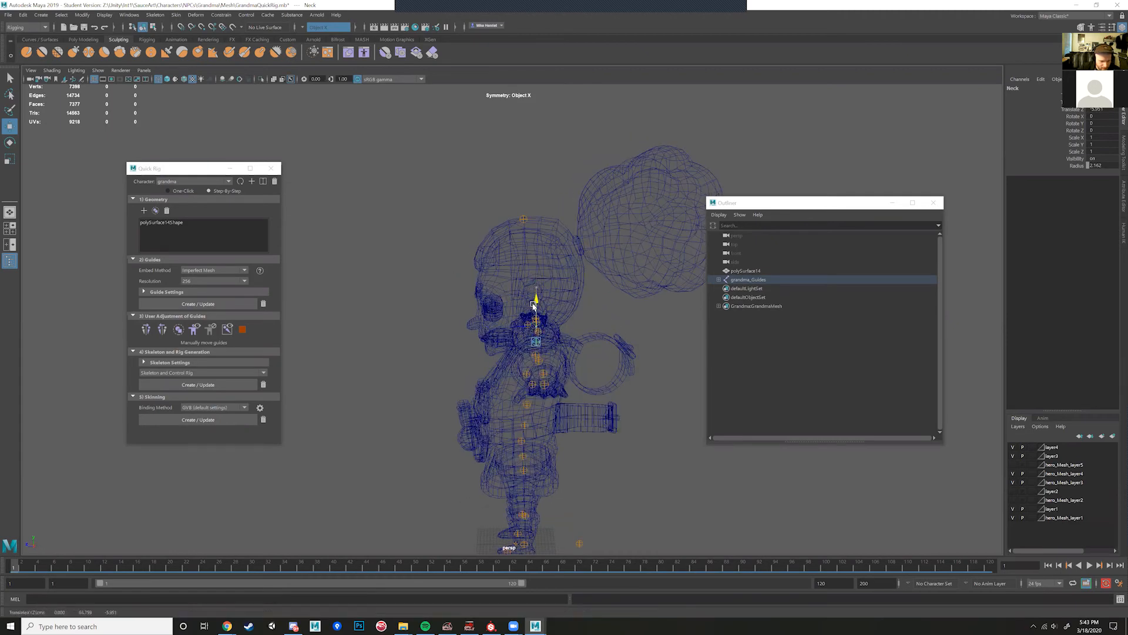
{"action": "left_click", "coordinate": [523, 219]}
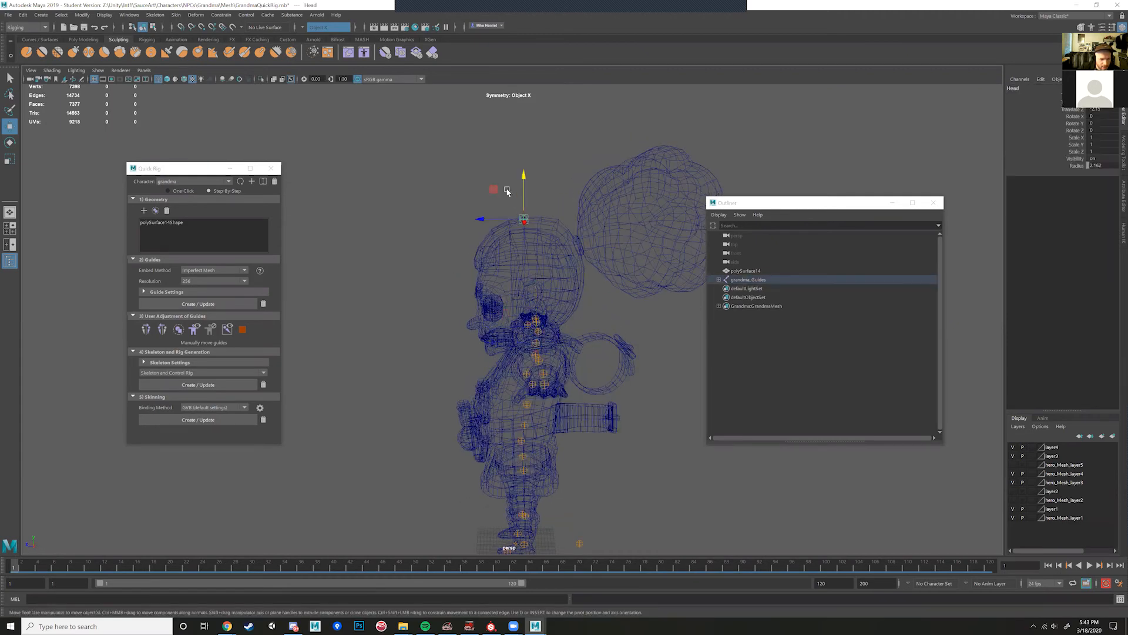
{"action": "left_click_drag", "start_coordinate": [494, 189], "coordinate": [502, 283]}
{"action": "scroll", "coordinate": [529, 327], "scroll_direction": "up", "scroll_amount": 6}
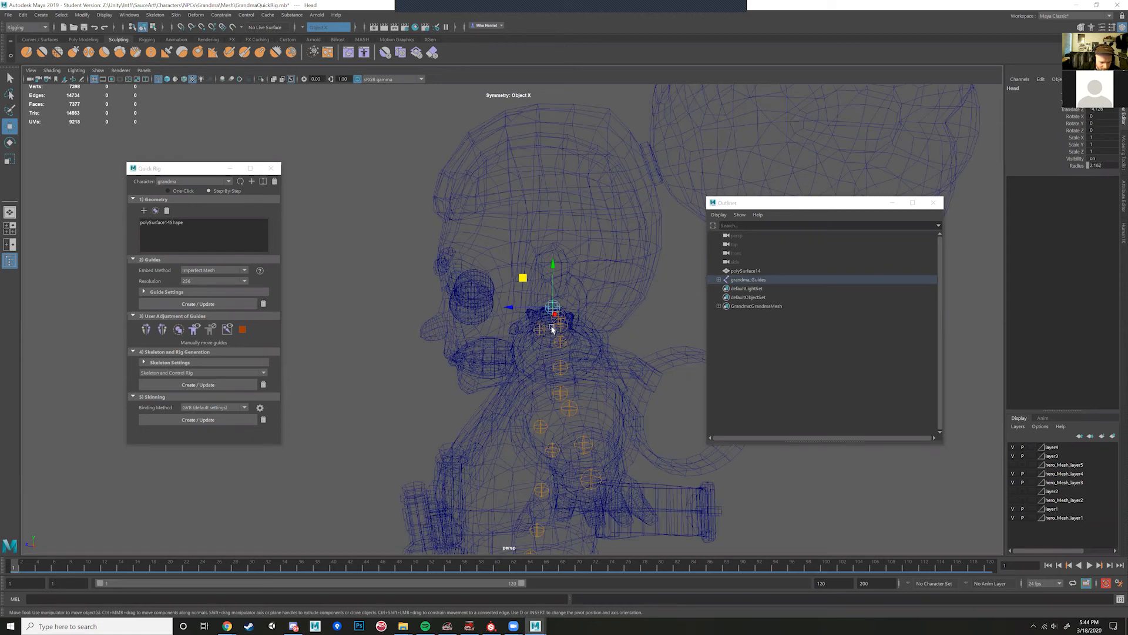
{"action": "mouse_move", "coordinate": [552, 327]}
{"action": "left_mouse_down", "text": "alt"}
{"action": "mouse_move", "coordinate": [566, 325]}
{"action": "mouse_move", "coordinate": [540, 322]}
{"action": "left_mouse_up", "text": "alt"}
{"action": "left_click_drag", "start_coordinate": [517, 279], "coordinate": [529, 313]}
Step: Lower the Neck guide beneath the Head guide to the base of the neck
{"action": "left_click", "coordinate": [566, 375]}
{"action": "left_click_drag", "start_coordinate": [571, 379], "coordinate": [617, 379], "text": "alt"}
{"action": "left_click_drag", "start_coordinate": [527, 347], "coordinate": [504, 378]}
{"action": "scroll", "coordinate": [533, 363], "scroll_direction": "down", "scroll_amount": 6}
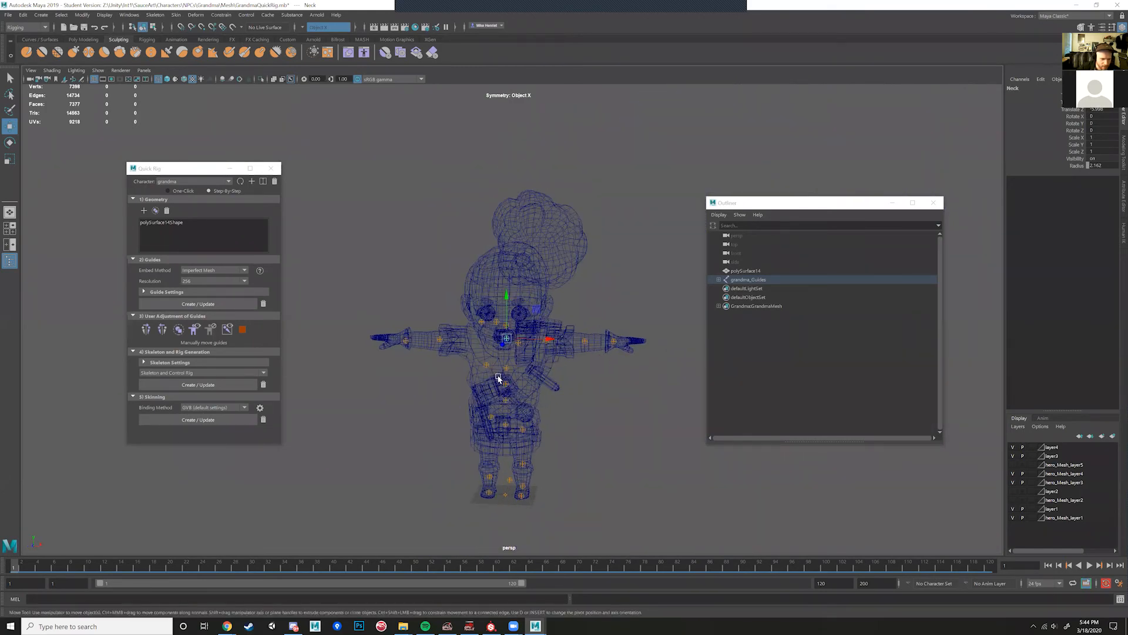
Step: Select all the guides and mirror them from the character's left side to her right side
{"action": "left_click", "coordinate": [395, 358]}
{"action": "left_click_drag", "start_coordinate": [396, 358], "coordinate": [491, 378], "text": "alt"}
{"action": "left_click_drag", "start_coordinate": [486, 500], "coordinate": [489, 431], "text": "alt"}
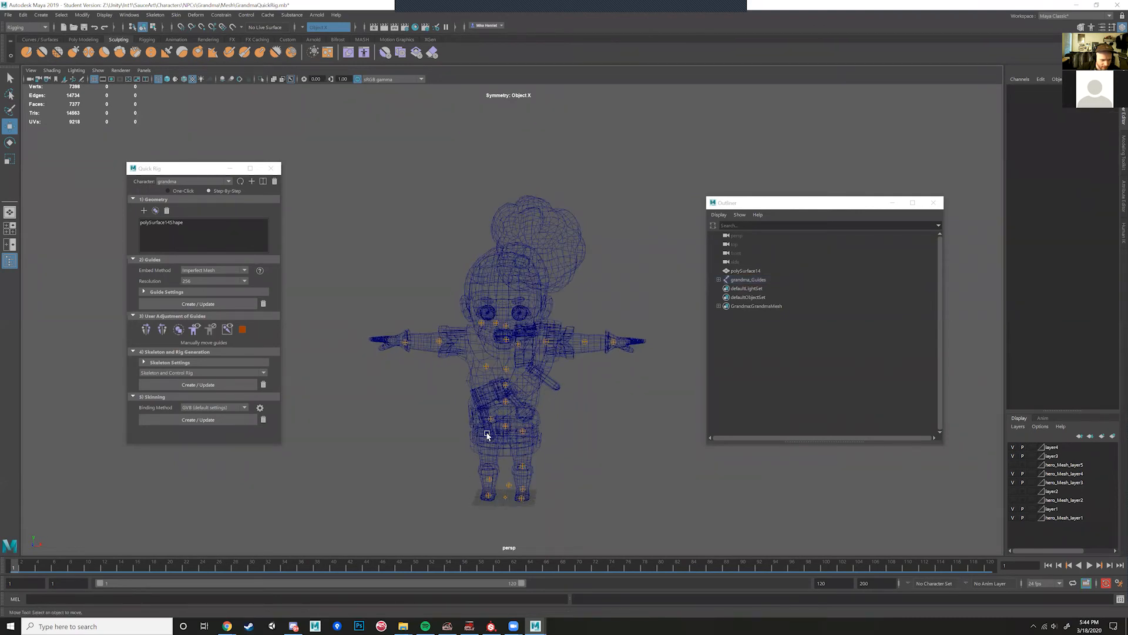
{"action": "left_click", "coordinate": [536, 422]}
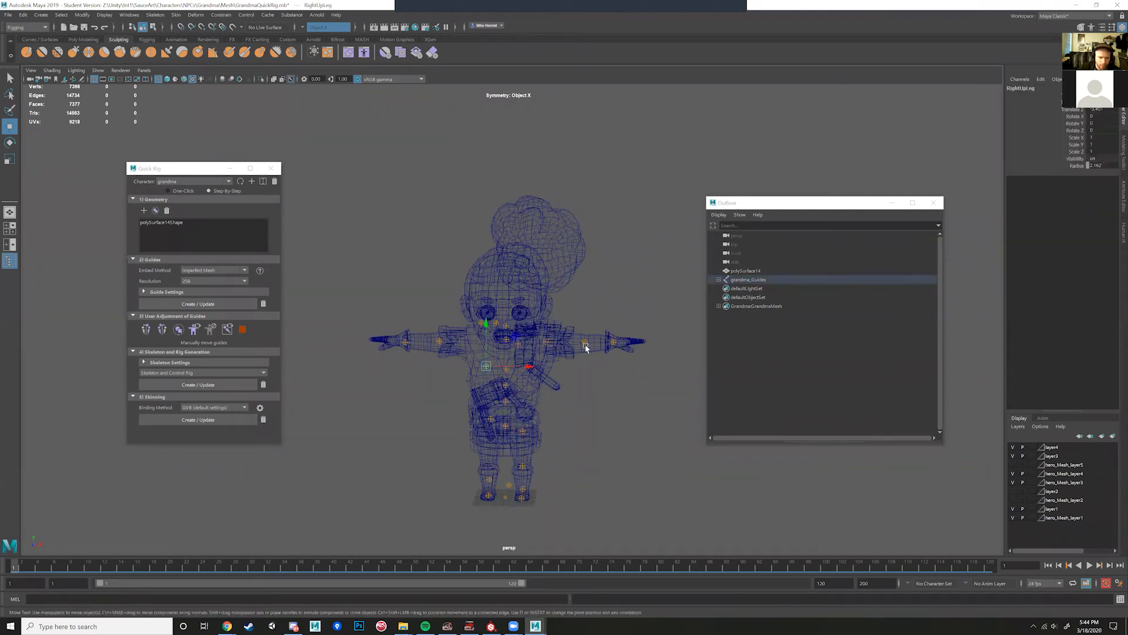
{"action": "scroll", "coordinate": [576, 346], "scroll_direction": "down", "scroll_amount": 1}
{"action": "left_click_drag", "start_coordinate": [360, 278], "coordinate": [667, 532]}
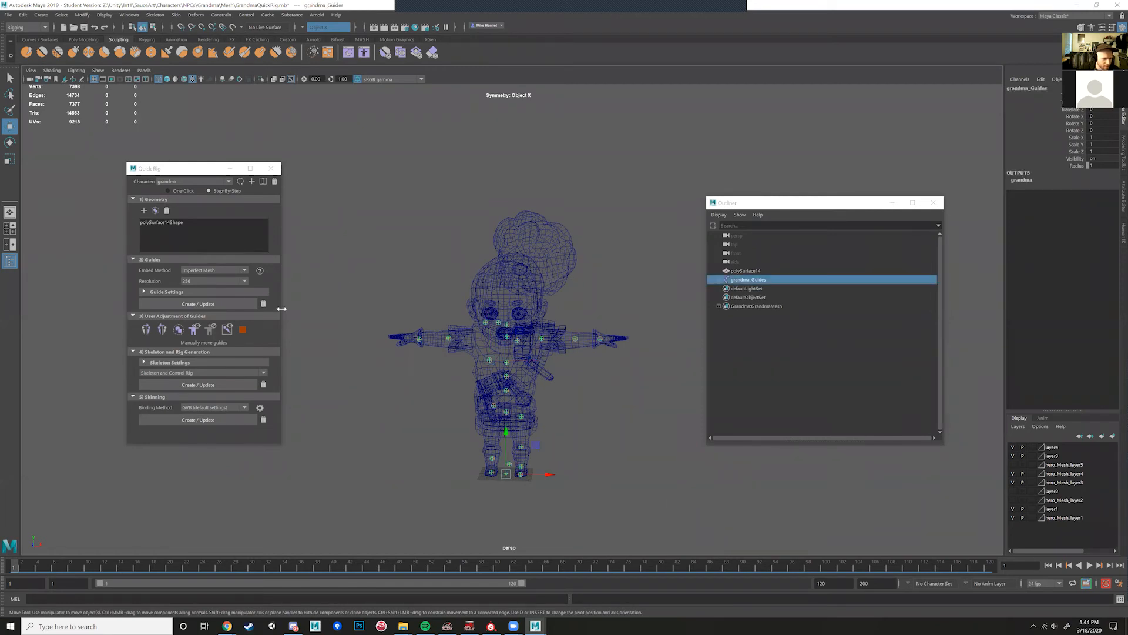
{"action": "left_click", "coordinate": [162, 331]}
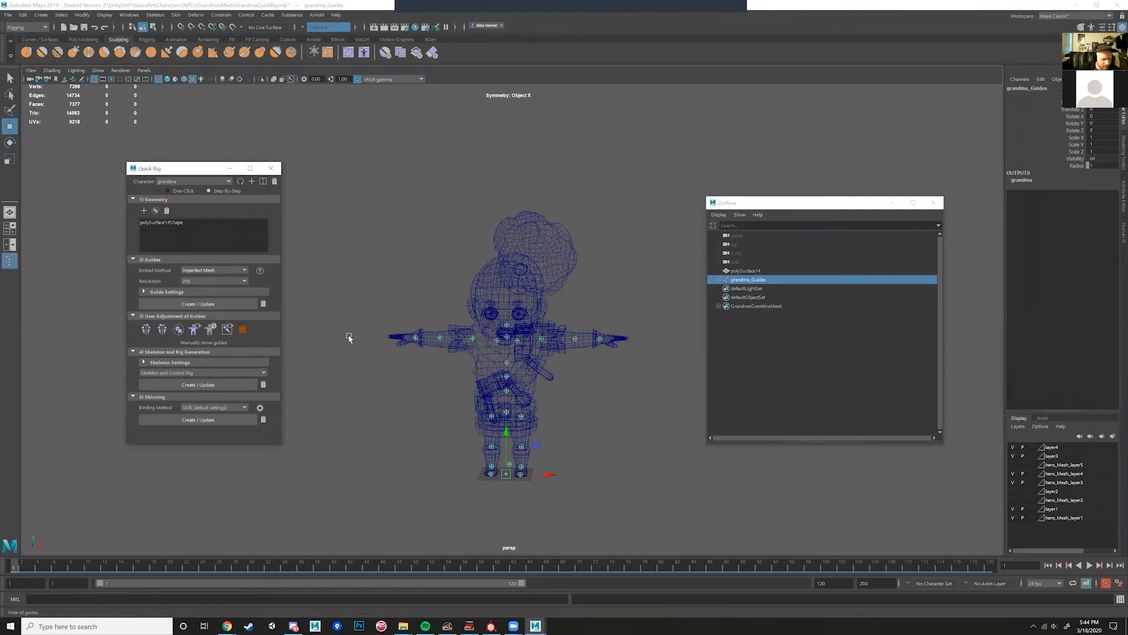
{"action": "left_click_drag", "start_coordinate": [347, 335], "coordinate": [395, 336], "text": "alt"}
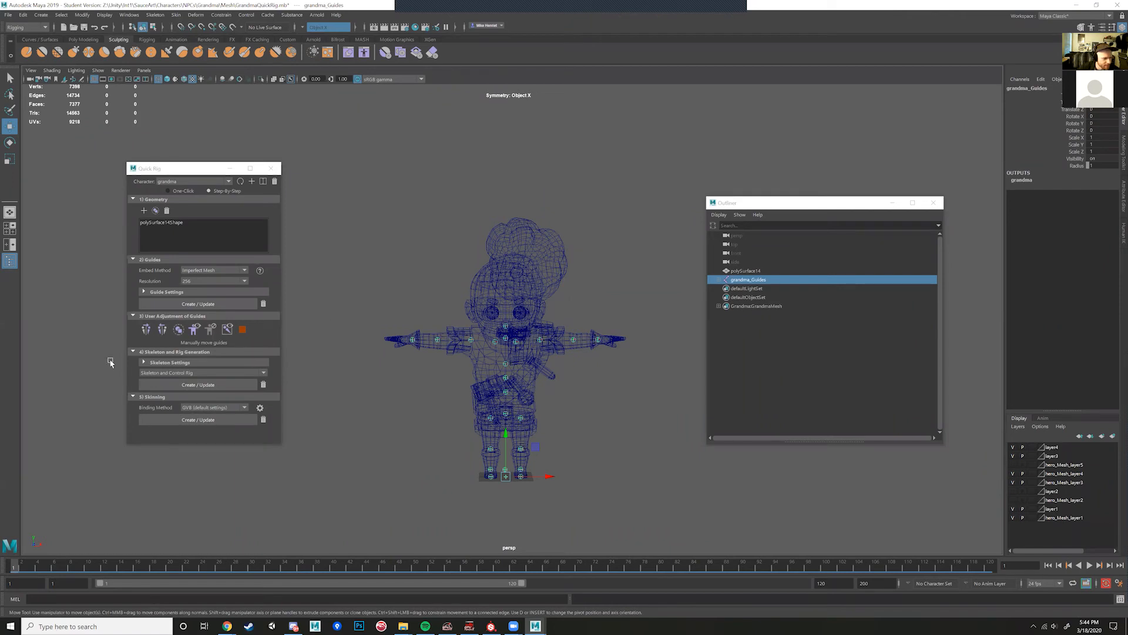
Step: Expand the Skeleton Settings and review them together with the skeleton and control rig generation choices
{"action": "left_click", "coordinate": [144, 362]}
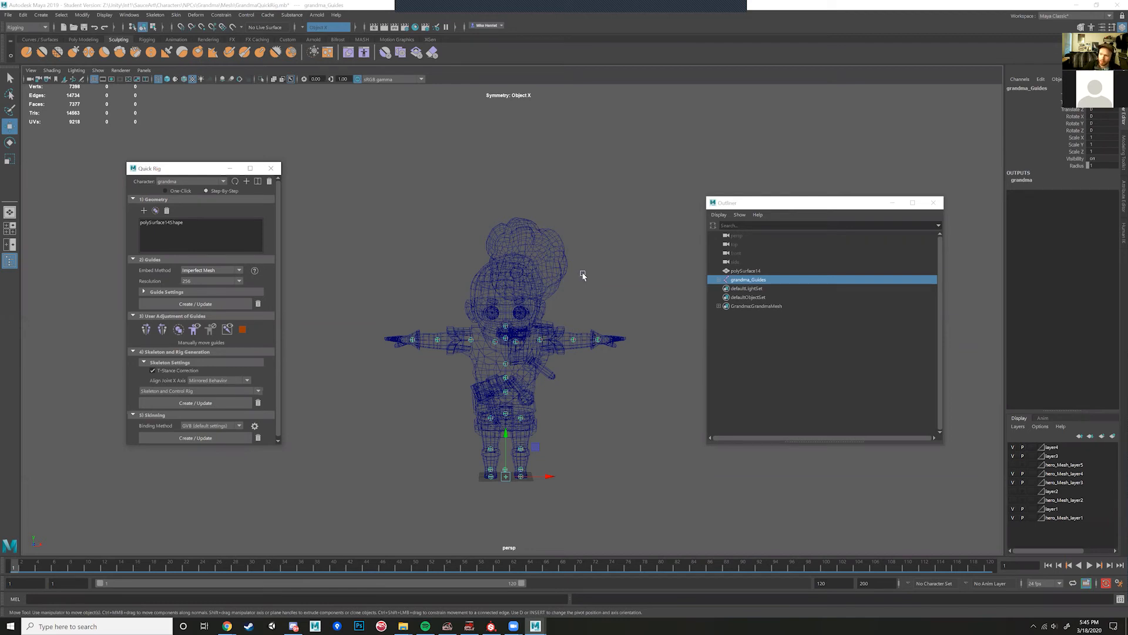
{"action": "left_click_drag", "start_coordinate": [580, 308], "coordinate": [558, 275], "text": "alt"}
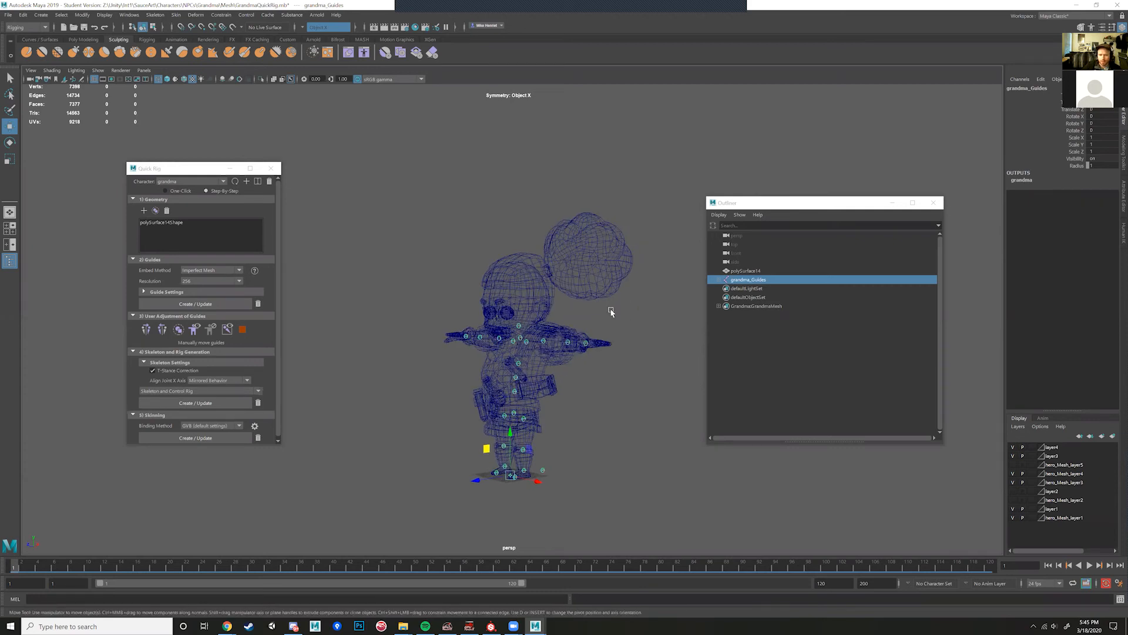
{"action": "mouse_move", "coordinate": [611, 312]}
{"action": "left_mouse_down", "text": "alt"}
{"action": "mouse_move", "coordinate": [585, 315]}
{"action": "mouse_move", "coordinate": [619, 310]}
{"action": "left_mouse_up", "text": "alt"}
{"action": "scroll", "coordinate": [151, 401], "scroll_direction": "down", "scroll_amount": 1}
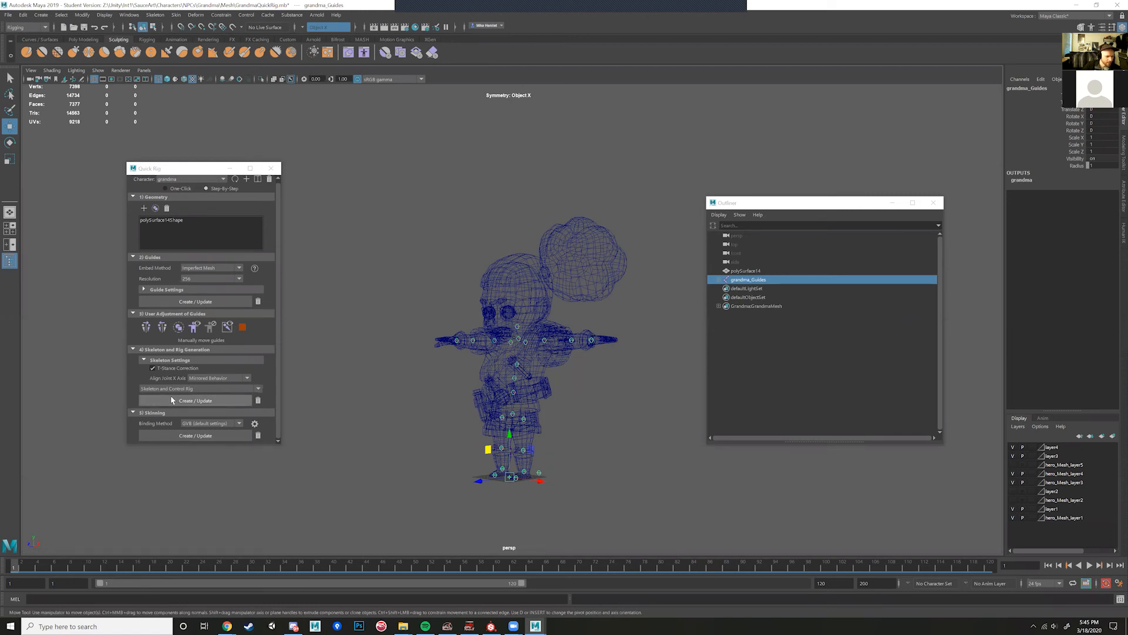
{"action": "left_click_drag", "start_coordinate": [480, 358], "coordinate": [509, 371], "text": "alt"}
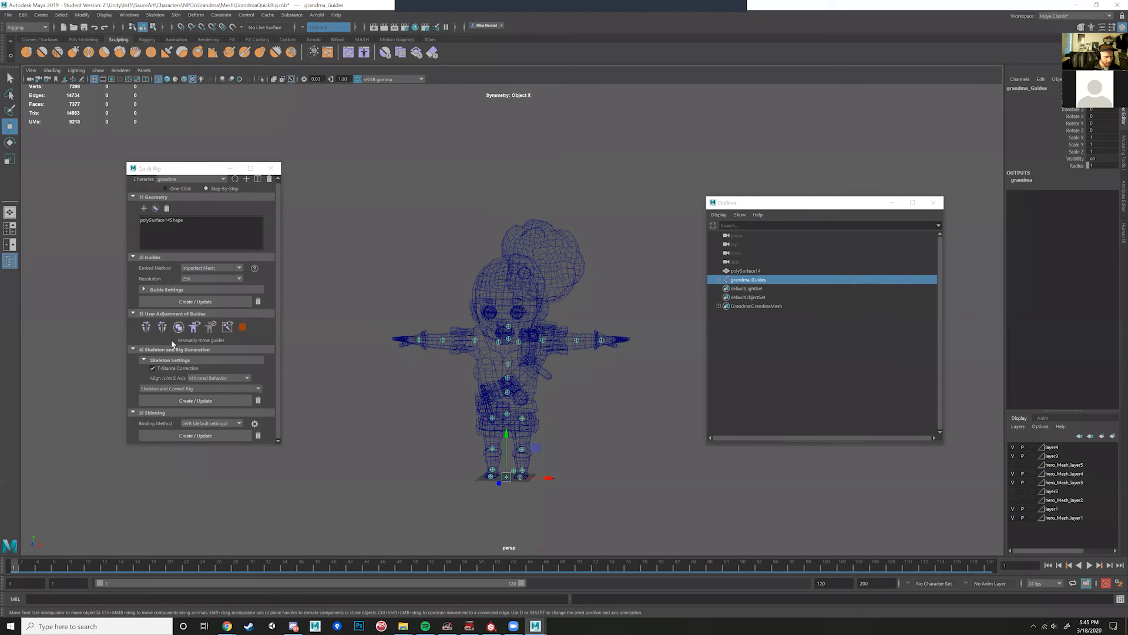
{"action": "left_click", "coordinate": [258, 388]}
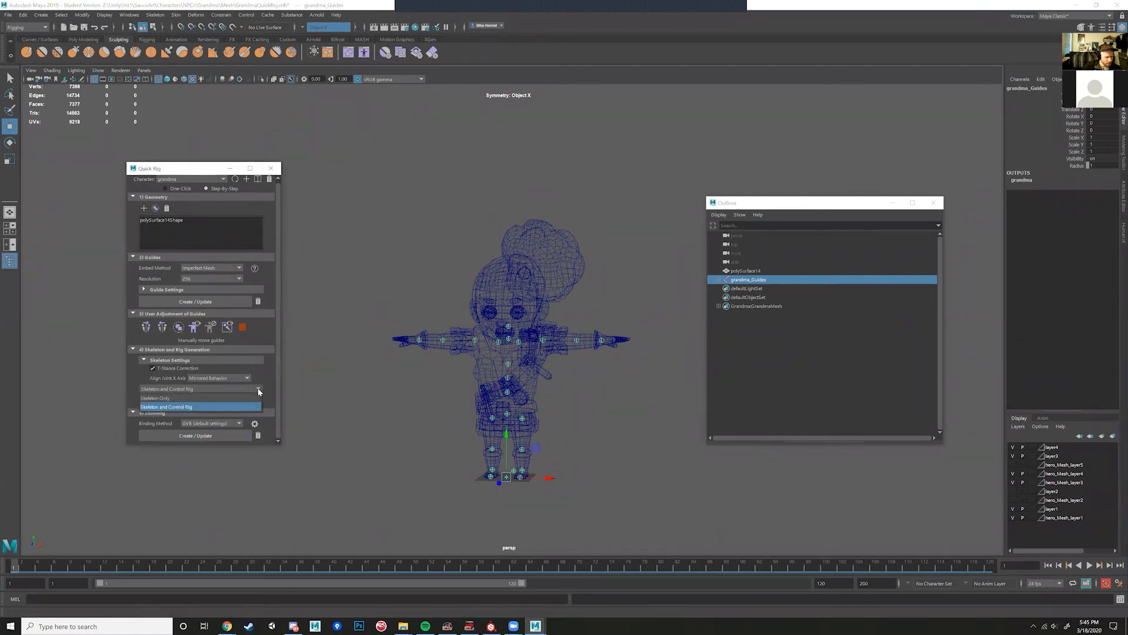
{"action": "left_click", "coordinate": [258, 388]}
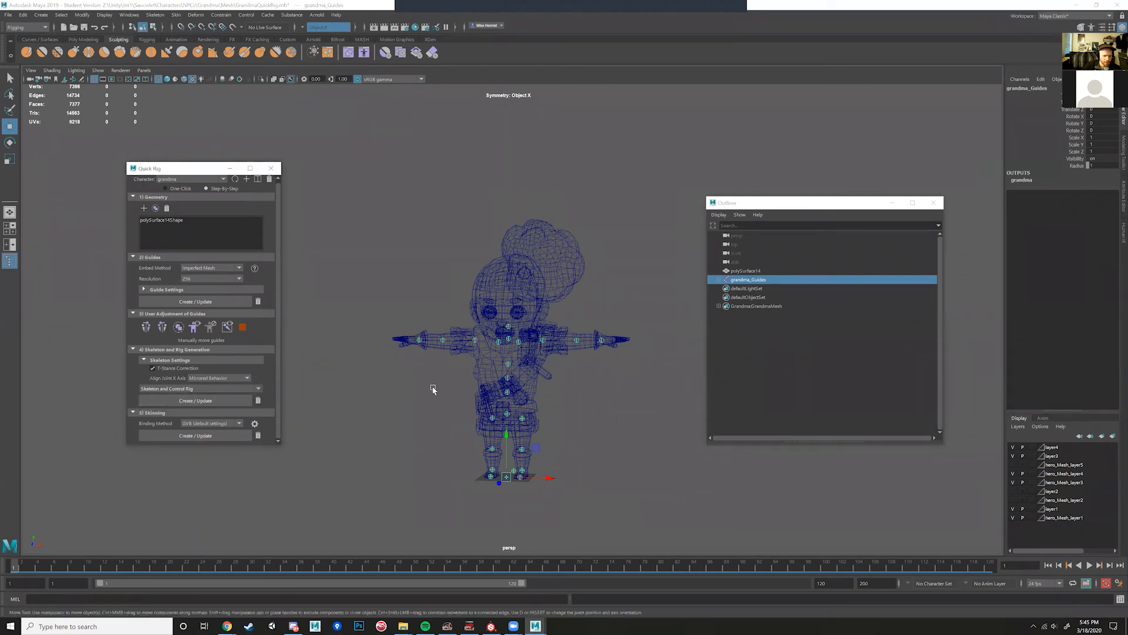
{"action": "left_click_drag", "start_coordinate": [433, 387], "coordinate": [390, 388], "text": "alt"}
Step: Save the scene under the new name GrandmaQuickRig2.mb in the Mesh folder
{"action": "left_click", "coordinate": [7, 16]}
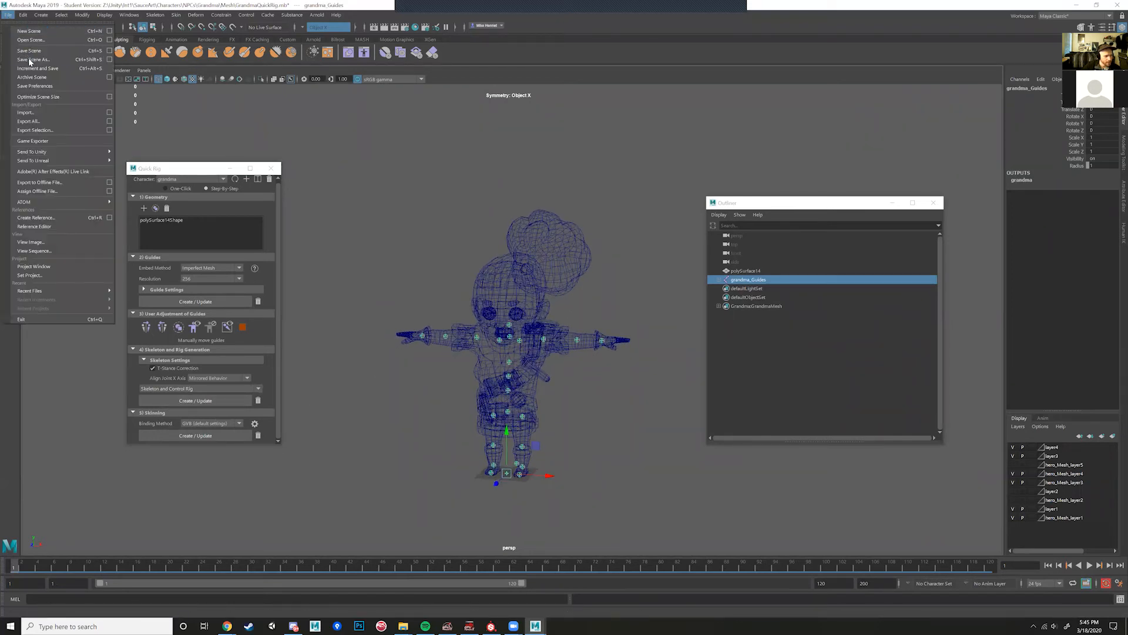
{"action": "left_click", "coordinate": [36, 62]}
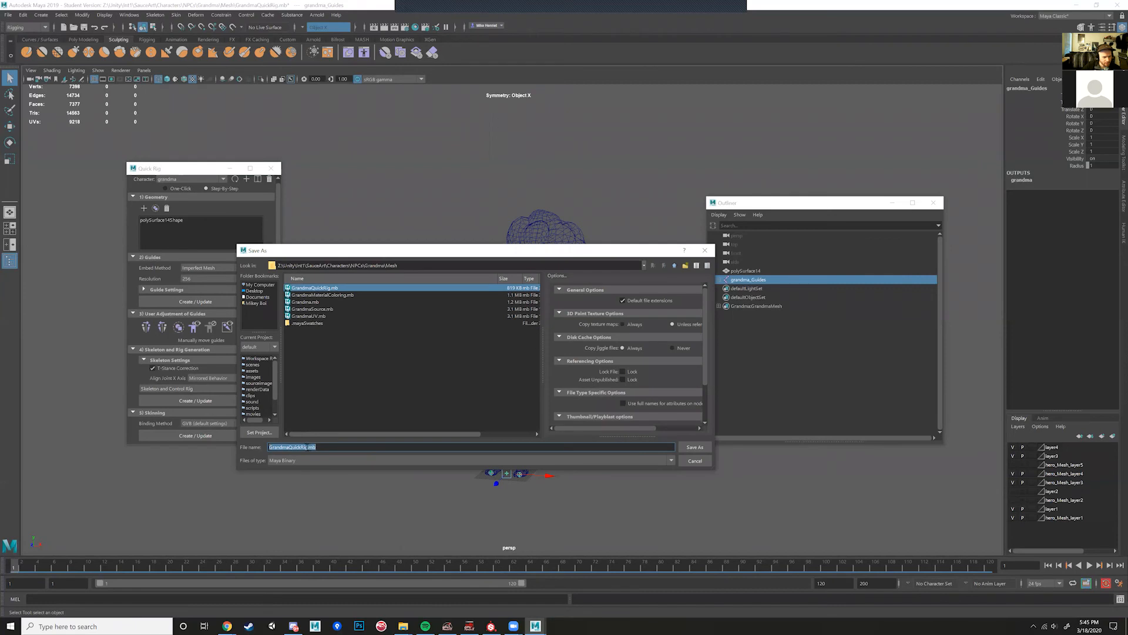
{"action": "left_click", "coordinate": [366, 447]}
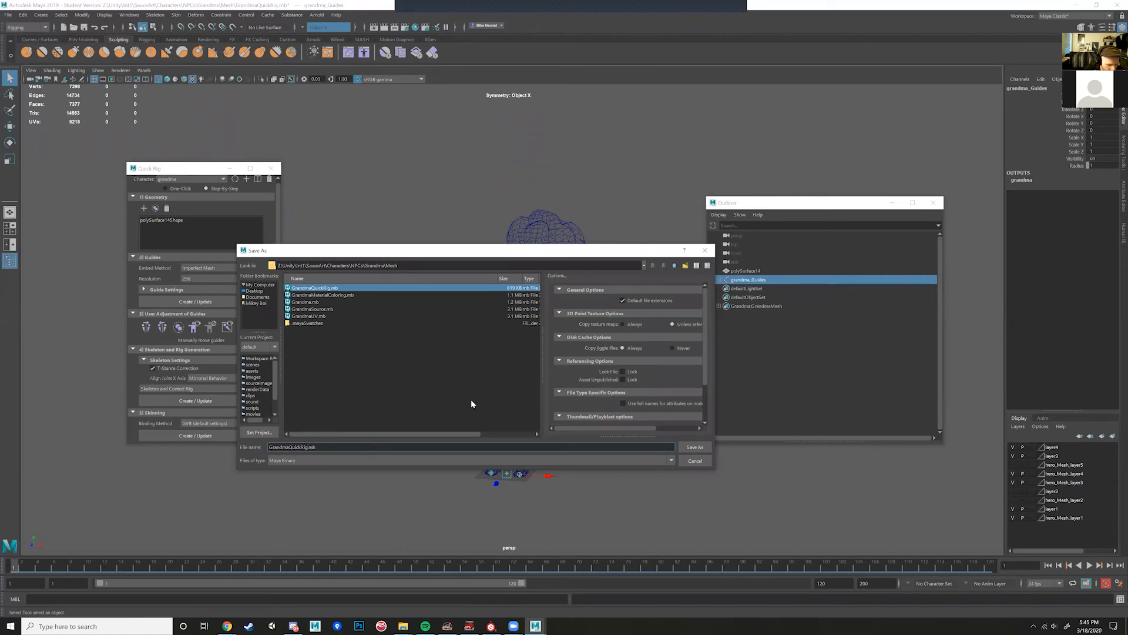
{"action": "type", "text": "2"}
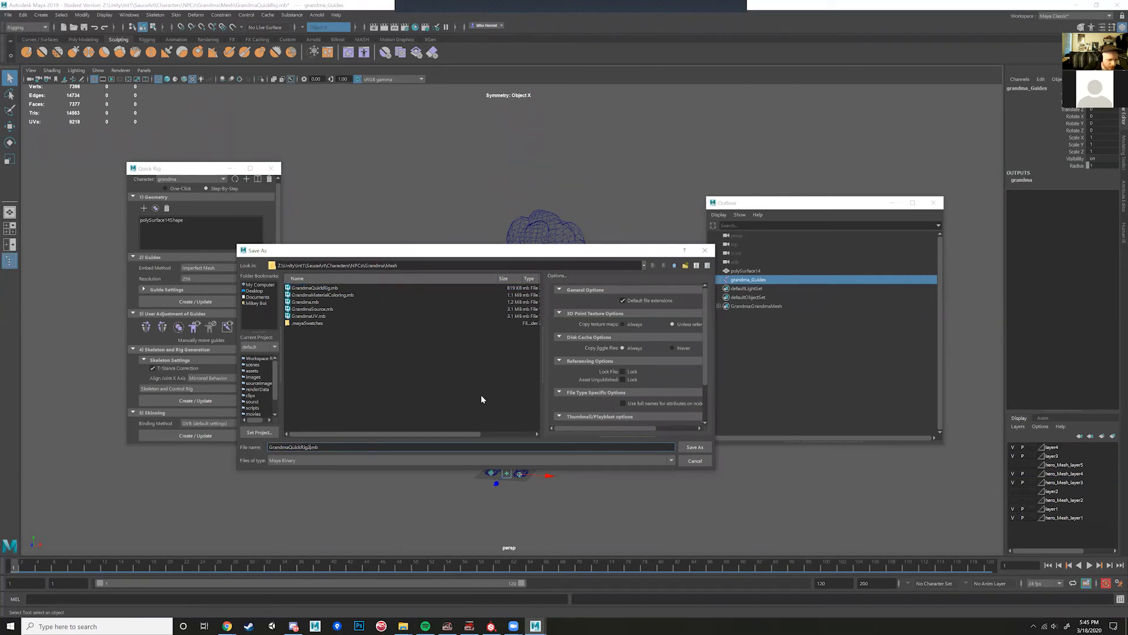
{"action": "left_click", "coordinate": [695, 447]}
Step: Generate the skeleton and control rig from the guides and inspect the joints inside the body
{"action": "key", "text": "w"}
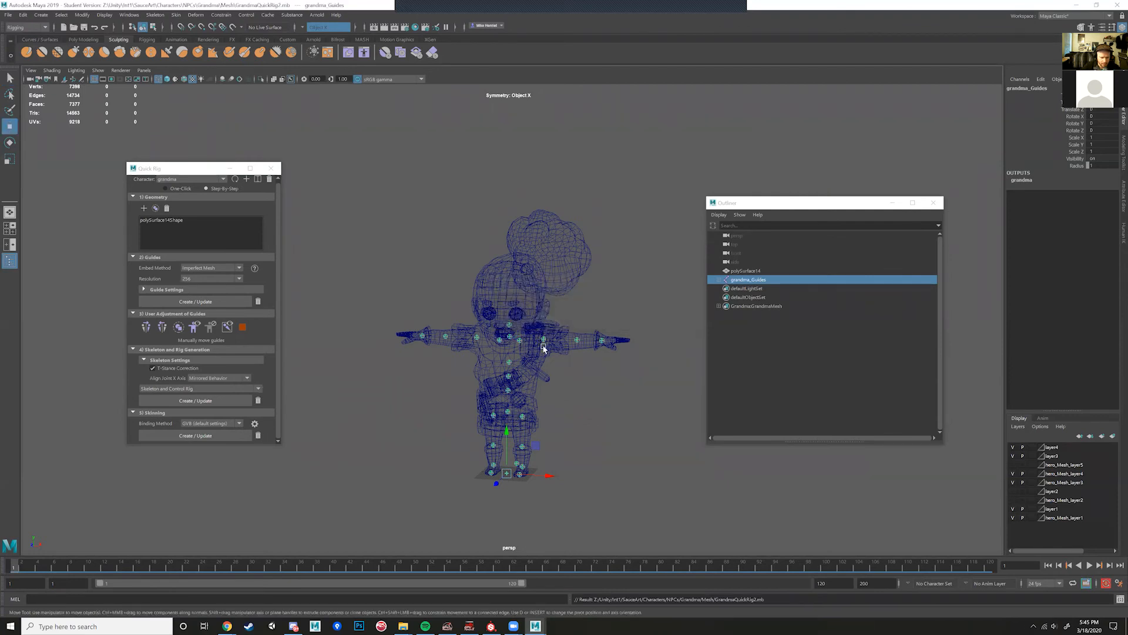
{"action": "mouse_move", "coordinate": [542, 345]}
{"action": "left_mouse_down", "text": "alt"}
{"action": "mouse_move", "coordinate": [559, 346]}
{"action": "mouse_move", "coordinate": [525, 343]}
{"action": "left_mouse_up", "text": "alt"}
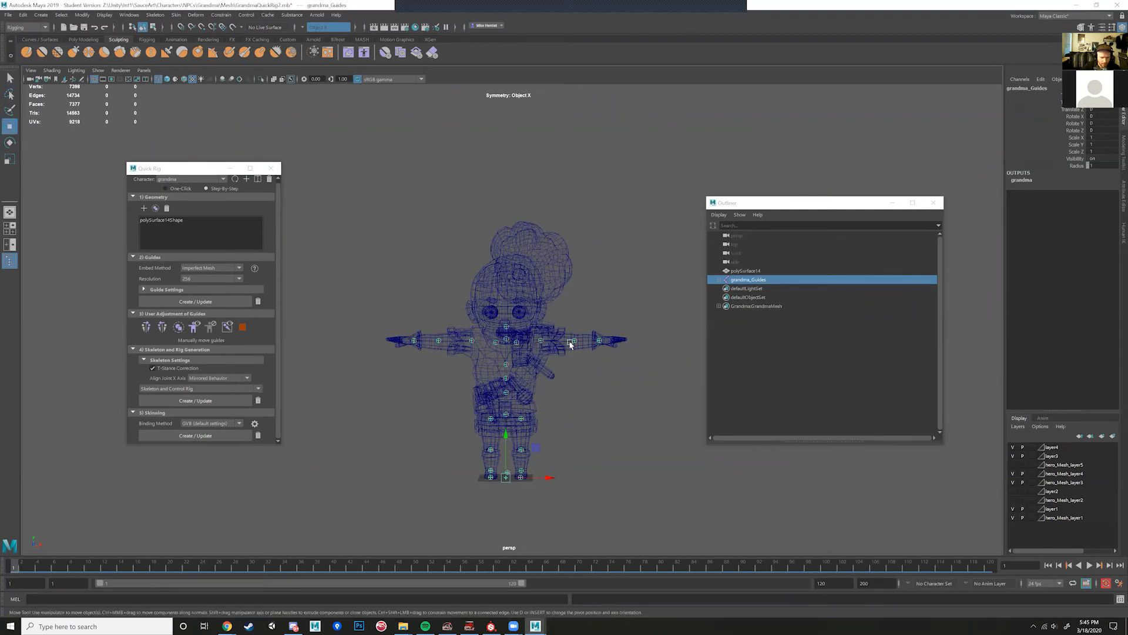
{"action": "left_click_drag", "start_coordinate": [379, 446], "coordinate": [357, 455], "text": "alt"}
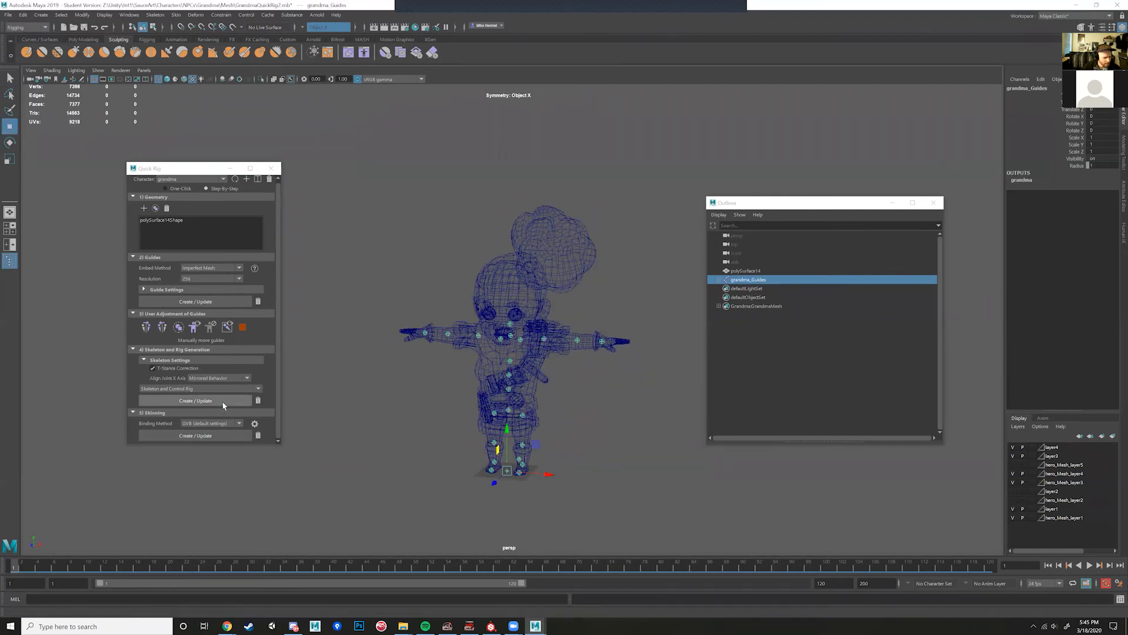
{"action": "left_click", "coordinate": [180, 402]}
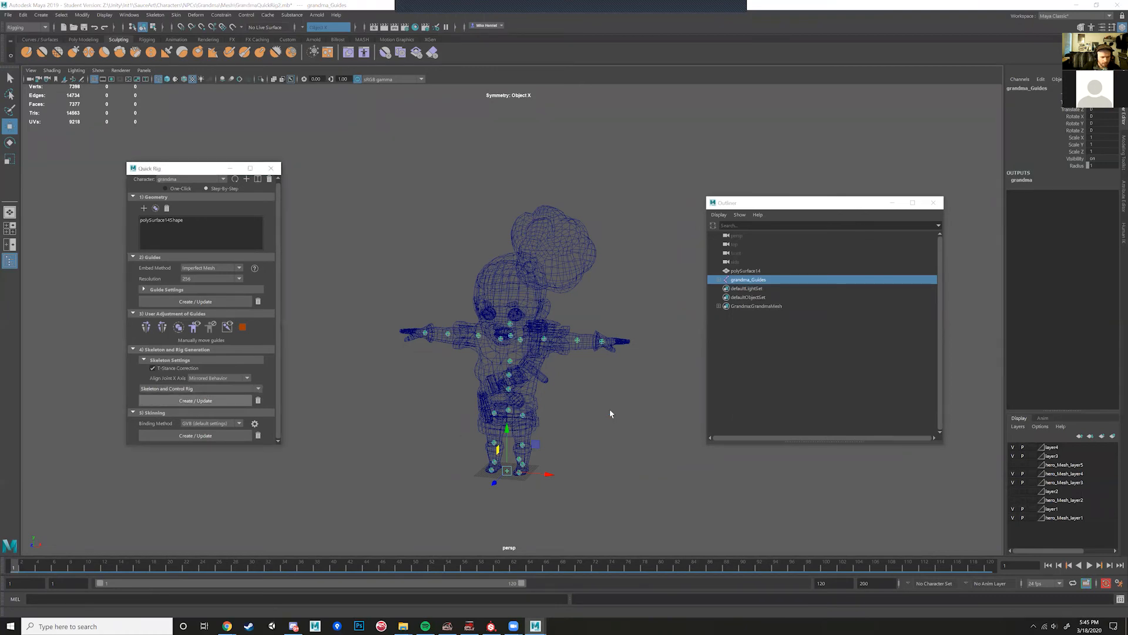
{"action": "left_click_drag", "start_coordinate": [610, 411], "coordinate": [458, 418], "text": "alt"}
{"action": "scroll", "coordinate": [541, 365], "scroll_direction": "up", "scroll_amount": 5}
{"action": "left_click", "coordinate": [545, 412]}
{"action": "left_click", "coordinate": [603, 430]}
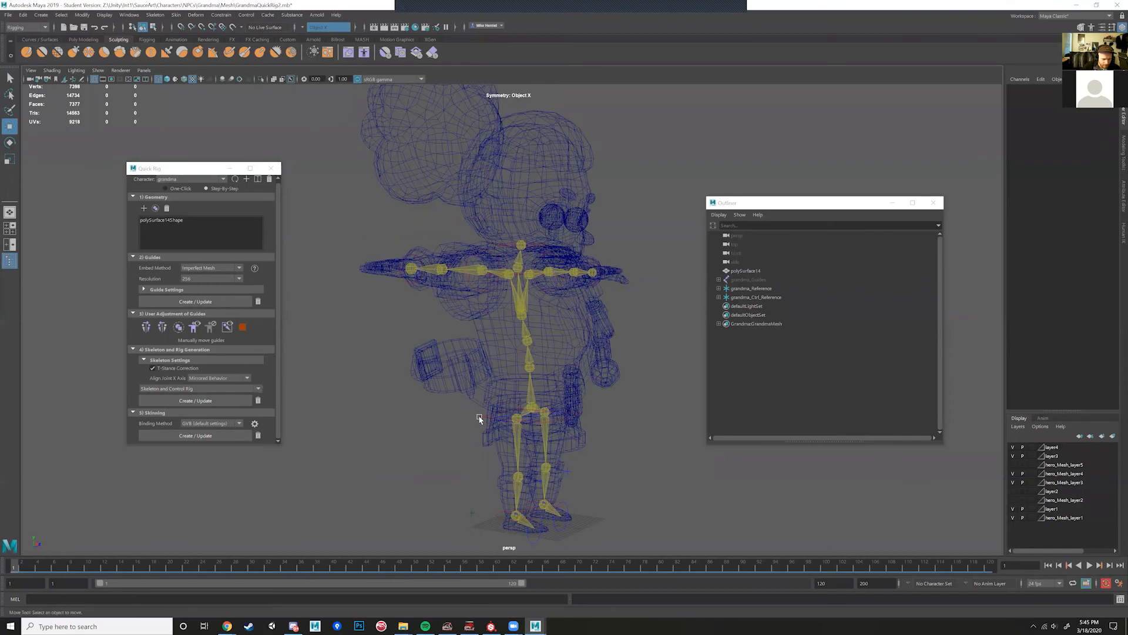
Step: Try moving the hips control of the rig, and undo the move
{"action": "left_click", "coordinate": [530, 407]}
{"action": "left_click_drag", "start_coordinate": [535, 372], "coordinate": [579, 387]}
{"action": "key", "text": "ctrl+z"}
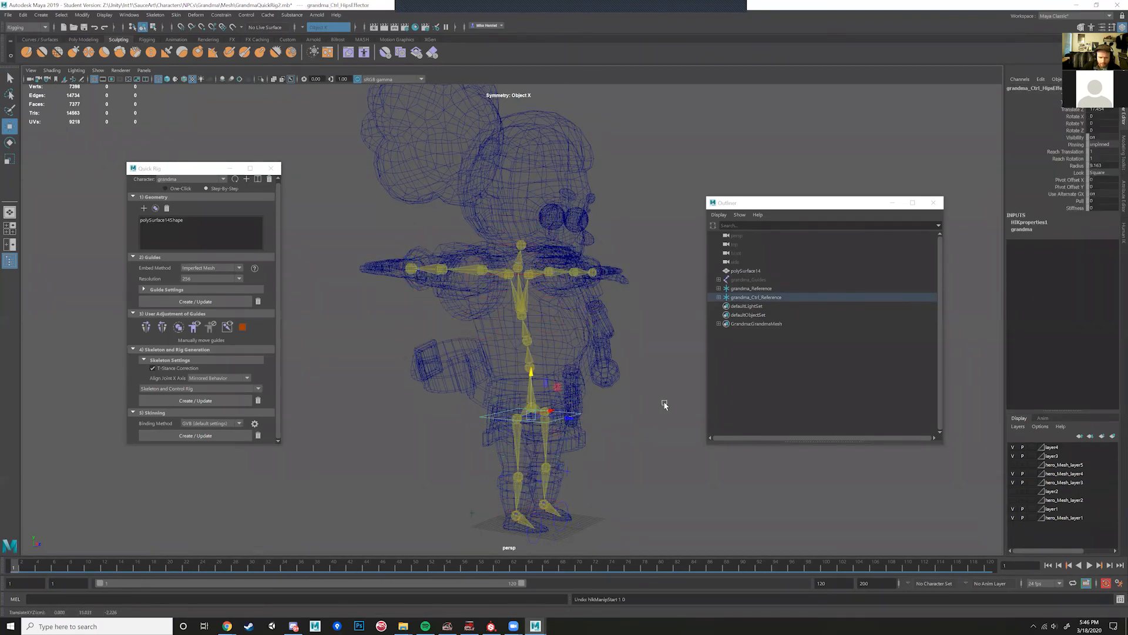
{"action": "left_click_drag", "start_coordinate": [651, 411], "coordinate": [585, 405], "text": "alt"}
{"action": "left_click", "coordinate": [523, 345]}
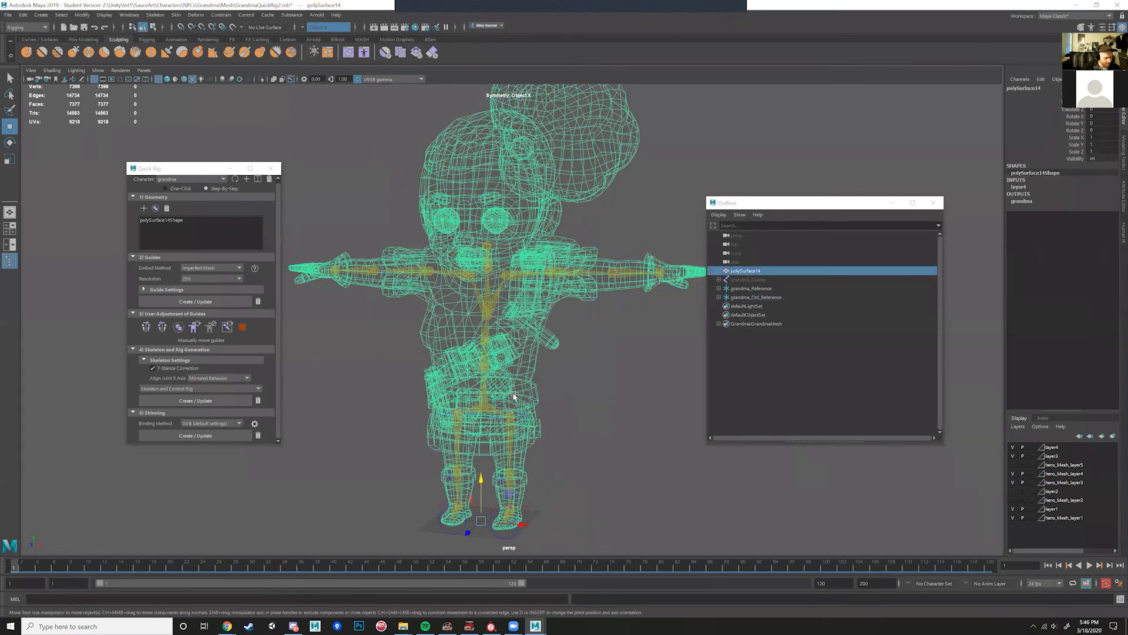
{"action": "left_click", "coordinate": [380, 409]}
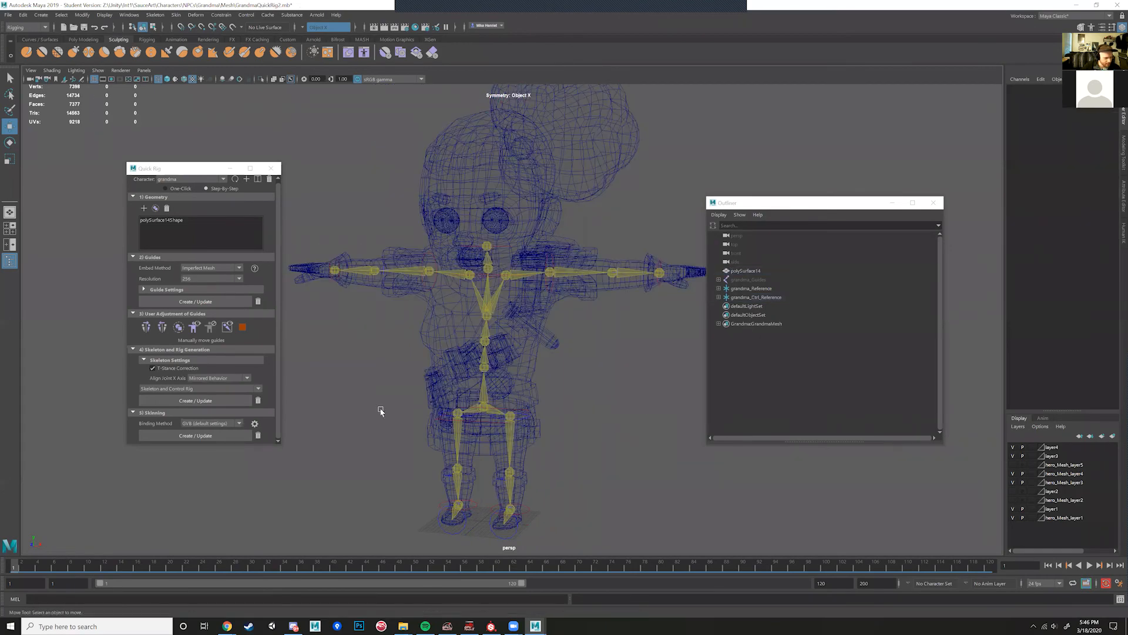
{"action": "left_click", "coordinate": [207, 431]}
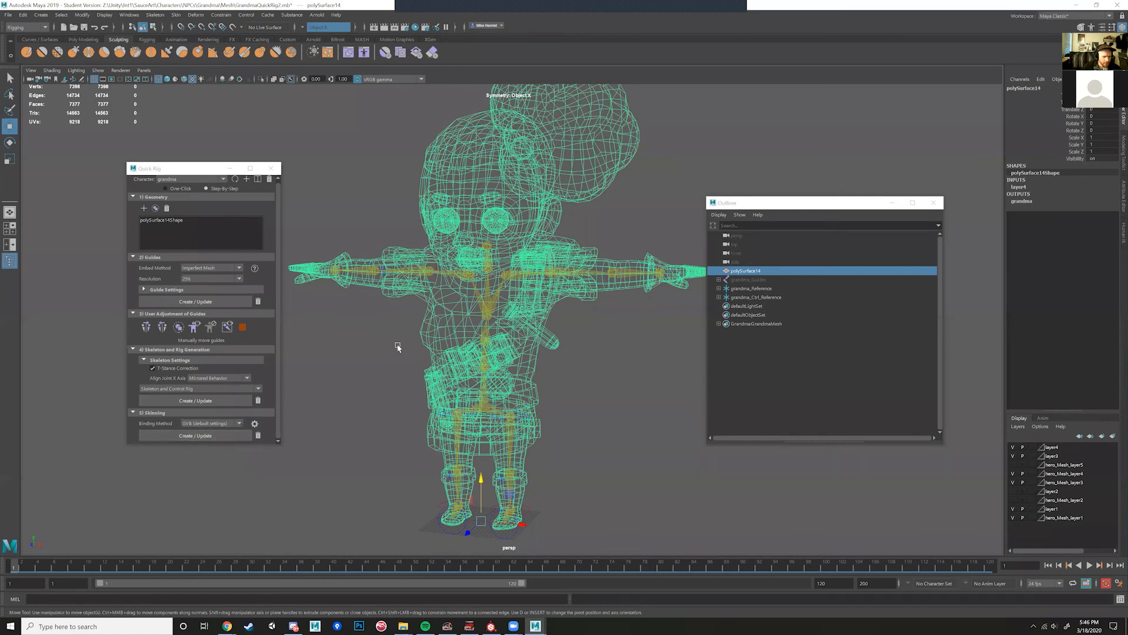
{"action": "left_click", "coordinate": [415, 330]}
{"action": "left_click", "coordinate": [423, 329]}
{"action": "left_click", "coordinate": [320, 417]}
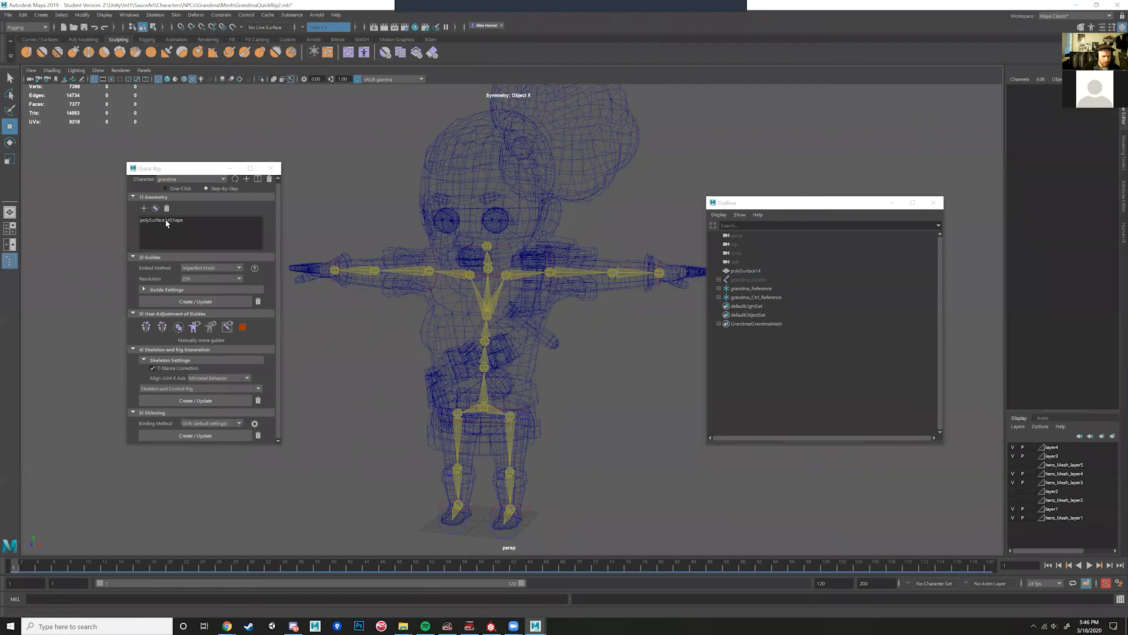
Step: Bind the polySurface14 mesh to the skeleton with GVB (default settings) and display the character shaded with textures
{"action": "left_click", "coordinate": [451, 230]}
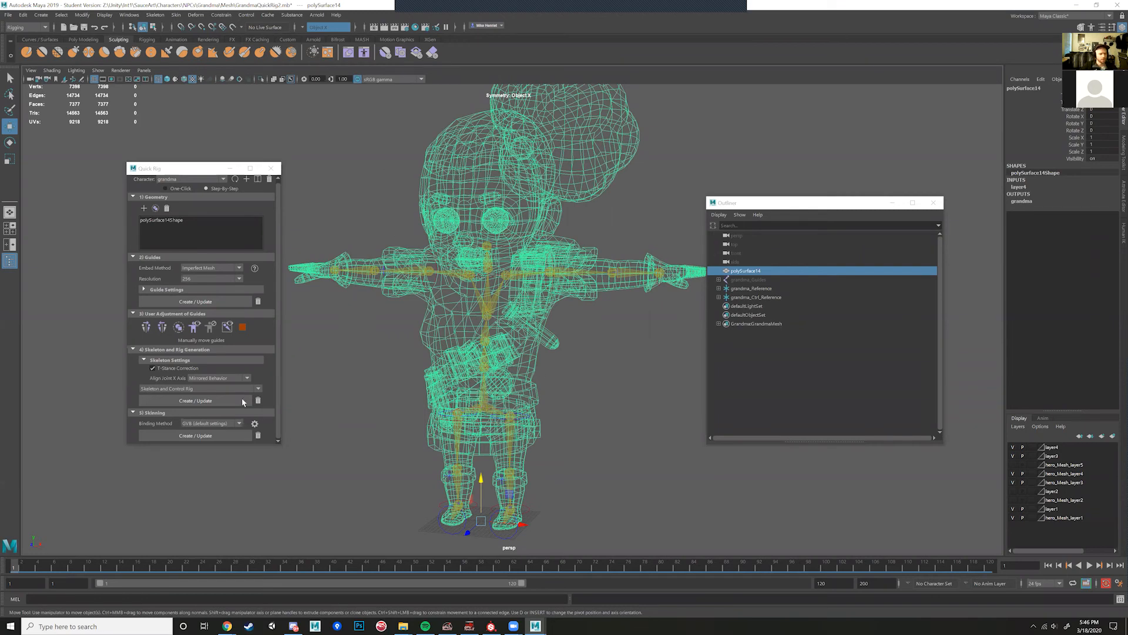
{"action": "left_click", "coordinate": [194, 435]}
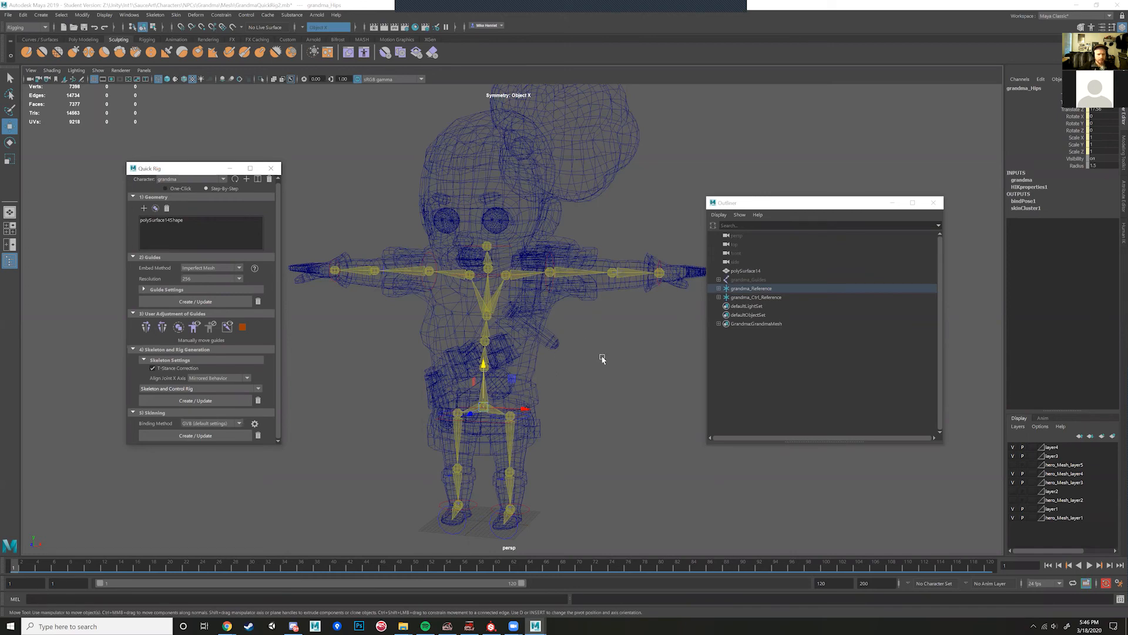
{"action": "mouse_move", "coordinate": [599, 365]}
{"action": "left_mouse_down", "text": "alt"}
{"action": "mouse_move", "coordinate": [627, 370]}
{"action": "mouse_move", "coordinate": [605, 362]}
{"action": "left_mouse_up", "text": "alt"}
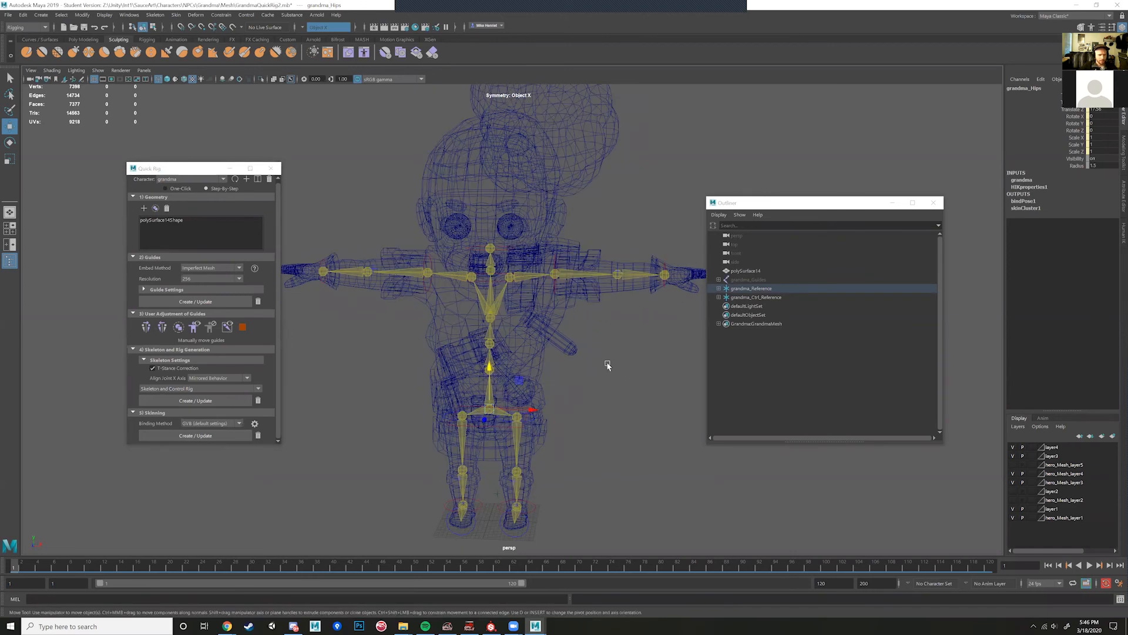
{"action": "key", "text": "5"}
{"action": "key", "text": "6"}
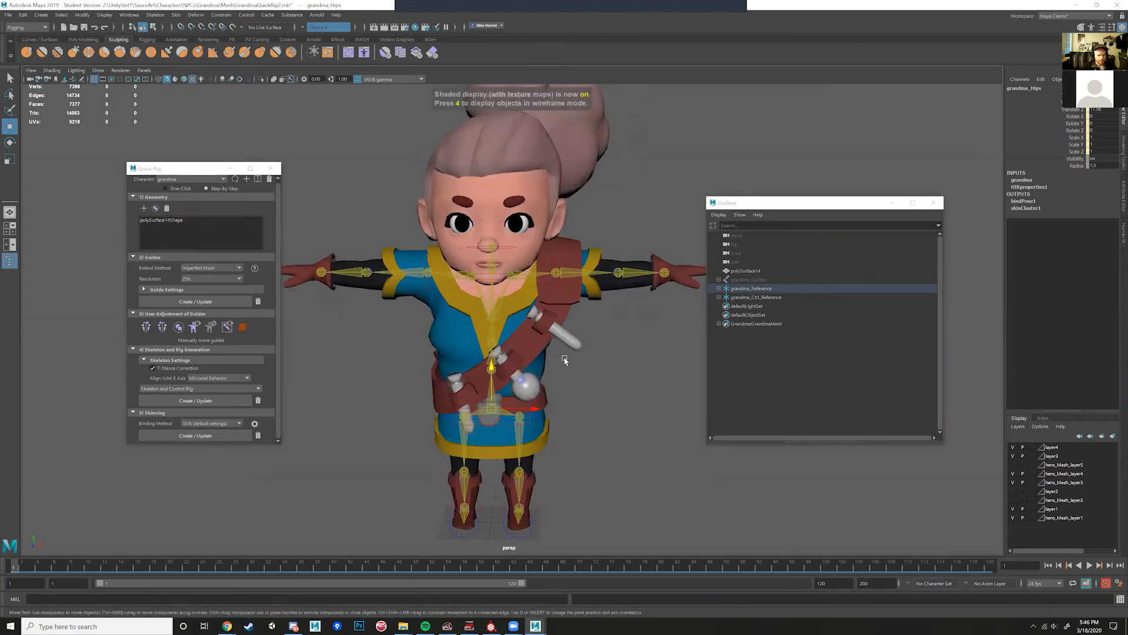
Step: Try rotating the right shoulder control to lower the arm, and undo the rotation
{"action": "left_click_drag", "start_coordinate": [562, 374], "coordinate": [446, 206], "text": "alt"}
{"action": "left_click", "coordinate": [435, 264]}
{"action": "key", "text": "e"}
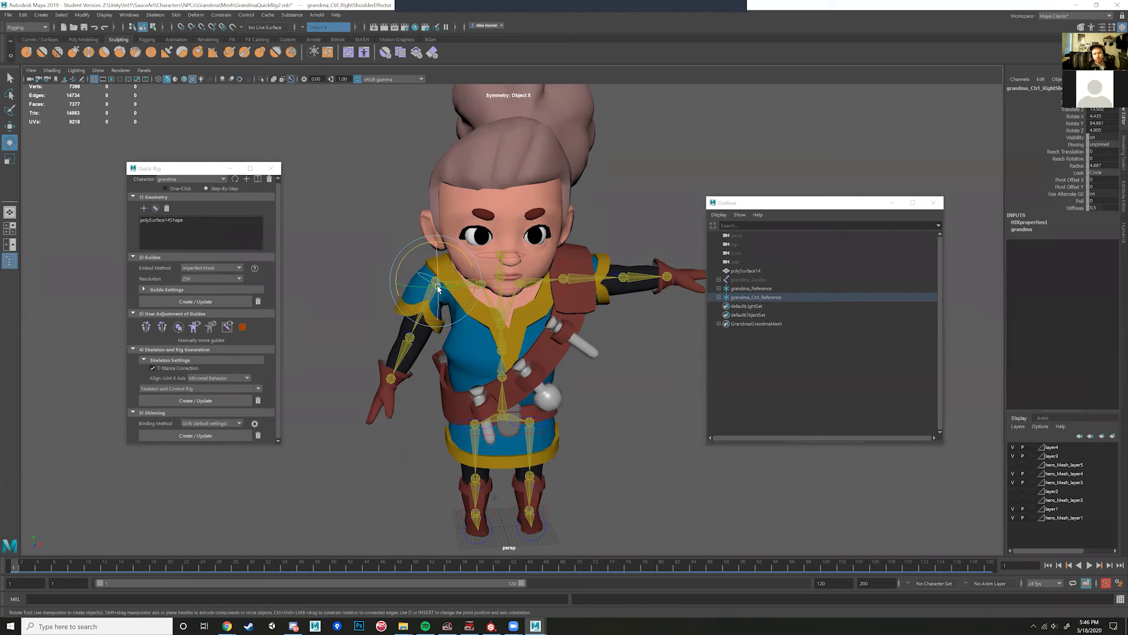
{"action": "left_click_drag", "start_coordinate": [437, 285], "coordinate": [430, 270], "text": "alt"}
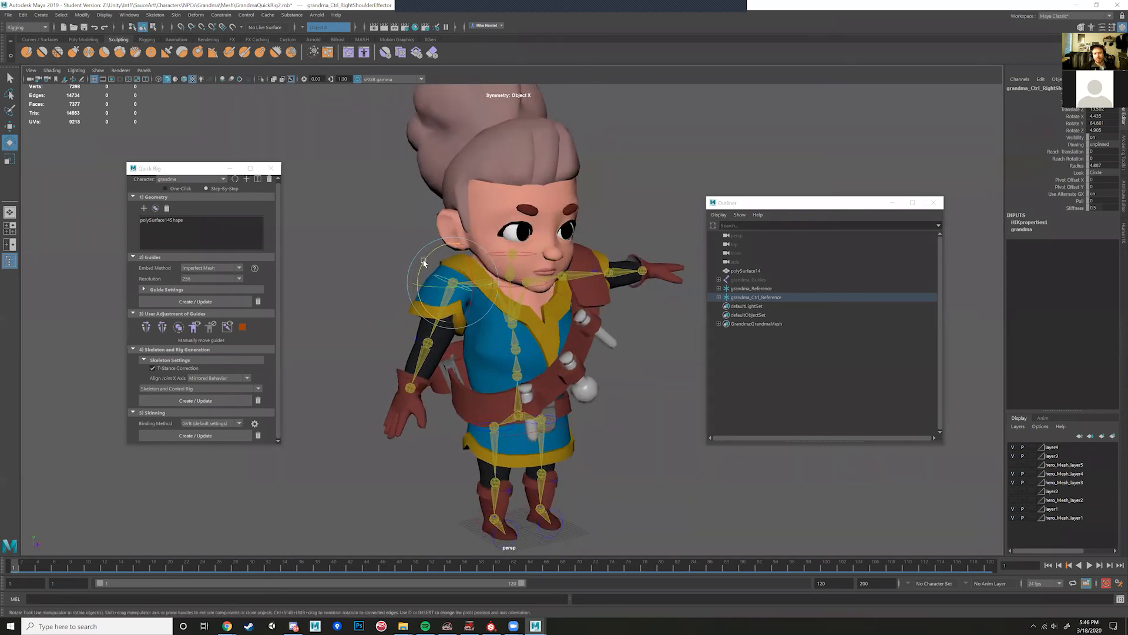
{"action": "key", "text": "ctrl+z"}
{"action": "key", "text": "ctrl+z"}
{"action": "key", "text": "ctrl+z"}
{"action": "key", "text": "ctrl+z"}
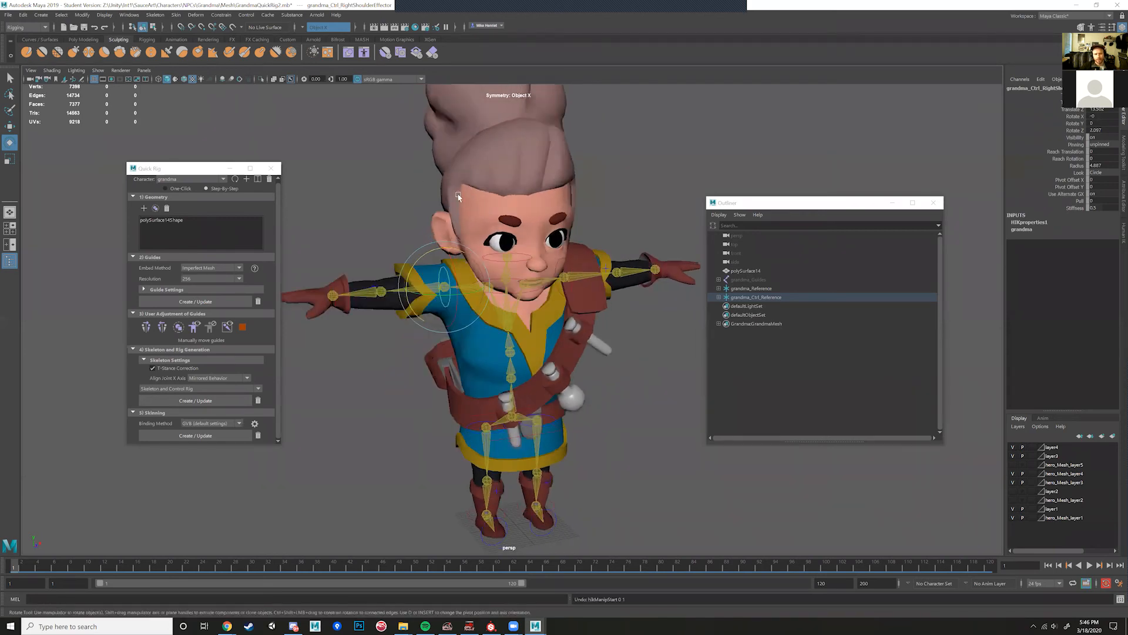
Step: Select the hips control with the Move tool and turn off X-Ray Joints in the viewport
{"action": "right_click", "coordinate": [452, 194]}
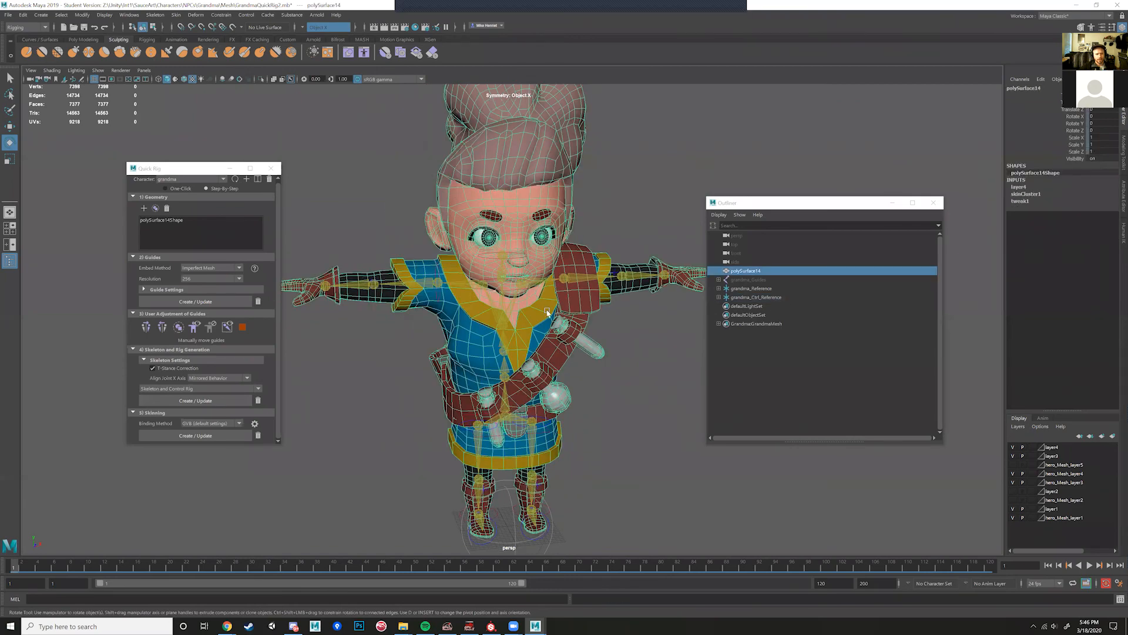
{"action": "left_click_drag", "start_coordinate": [564, 418], "coordinate": [619, 423], "text": "alt"}
{"action": "left_click", "coordinate": [619, 423]}
{"action": "left_click", "coordinate": [552, 433]}
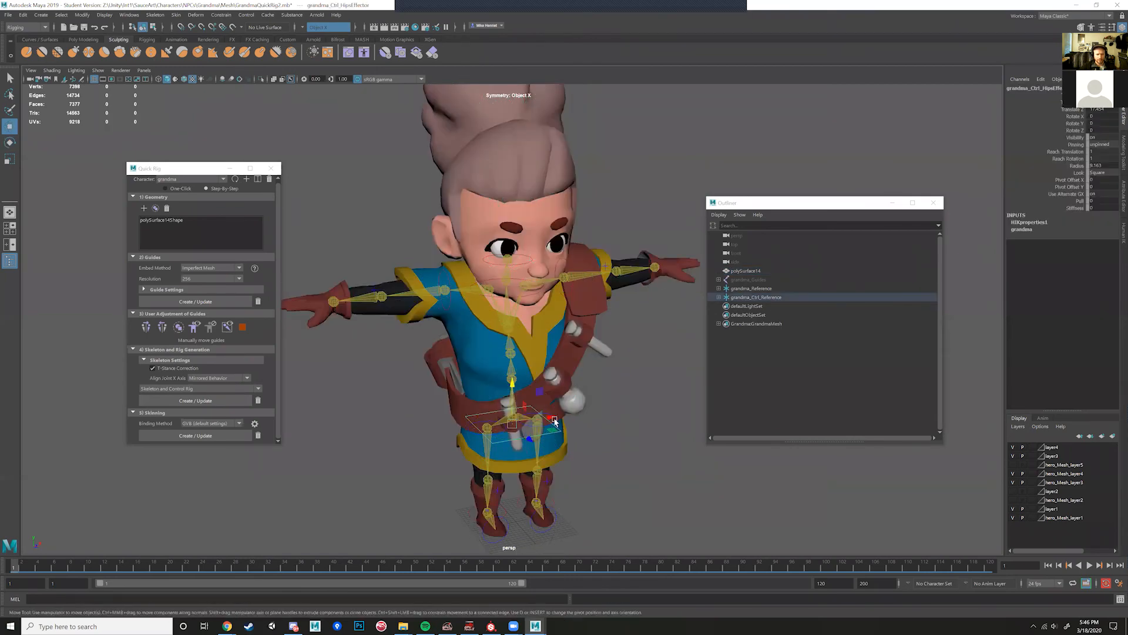
{"action": "key", "text": "w"}
{"action": "left_click_drag", "start_coordinate": [551, 434], "coordinate": [602, 429], "text": "alt"}
{"action": "middle_click_drag", "start_coordinate": [602, 429], "coordinate": [575, 353], "text": "alt"}
{"action": "scroll", "coordinate": [574, 354], "scroll_direction": "up", "scroll_amount": 2}
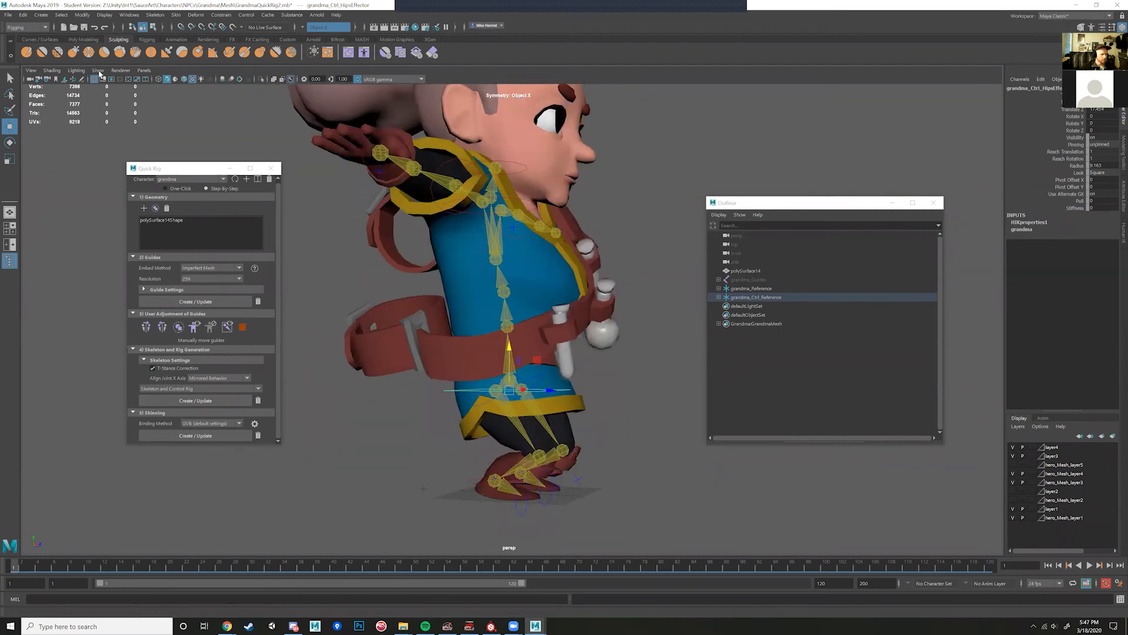
{"action": "left_click", "coordinate": [99, 70]}
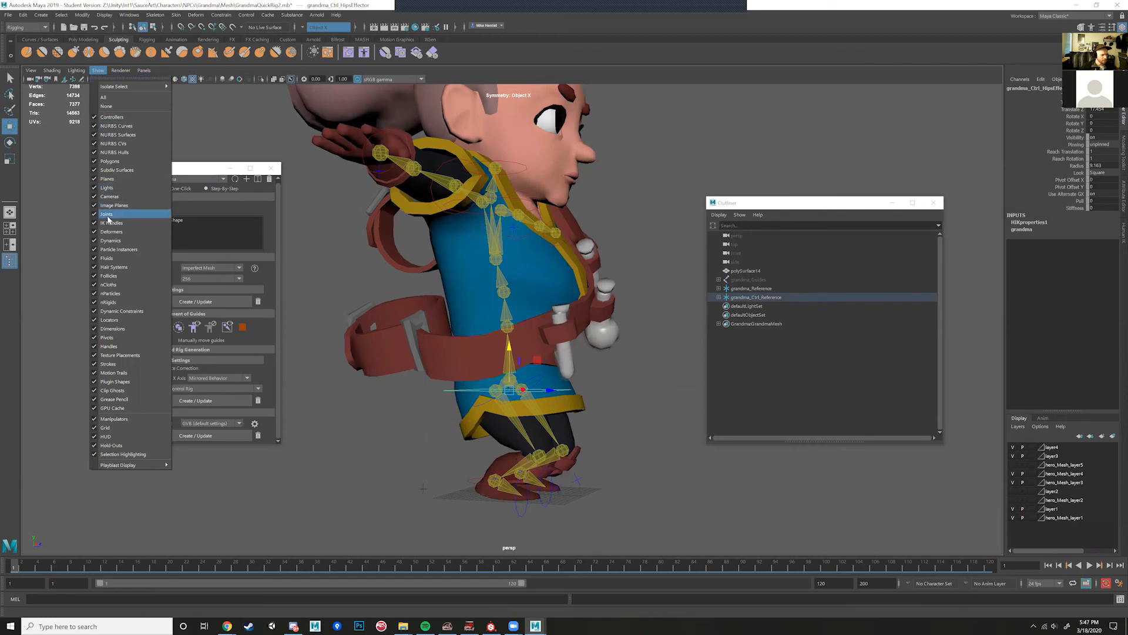
{"action": "mouse_move", "coordinate": [78, 71]}
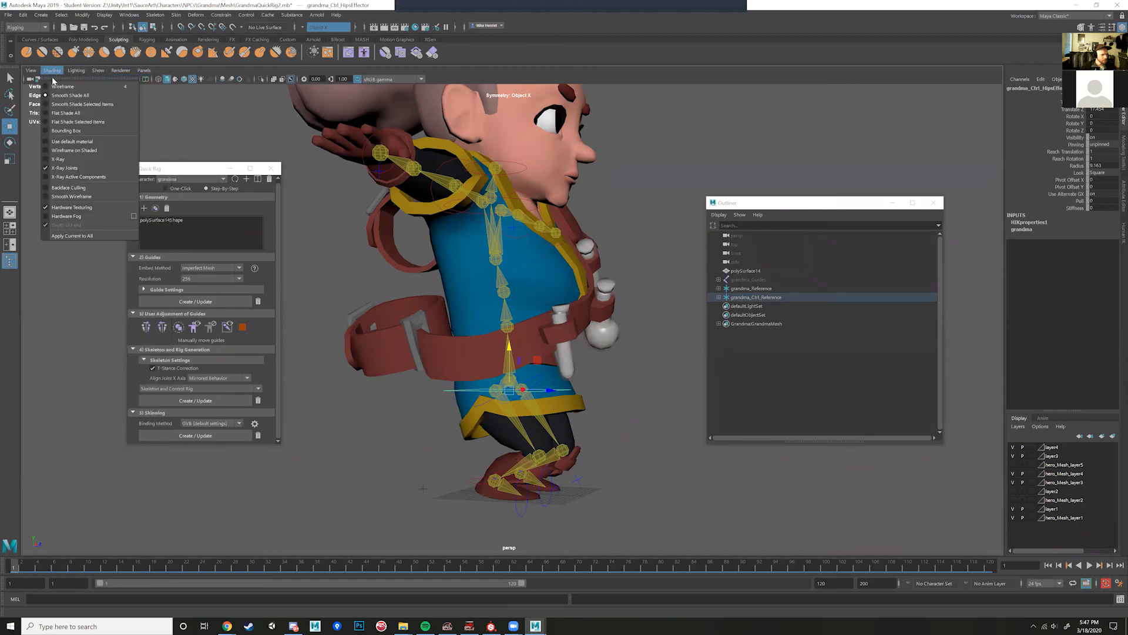
{"action": "left_click", "coordinate": [57, 167]}
Step: Shift the hips control and lift the right ankle control forward to pose the right leg in a step
{"action": "left_click_drag", "start_coordinate": [462, 379], "coordinate": [505, 261], "text": "alt"}
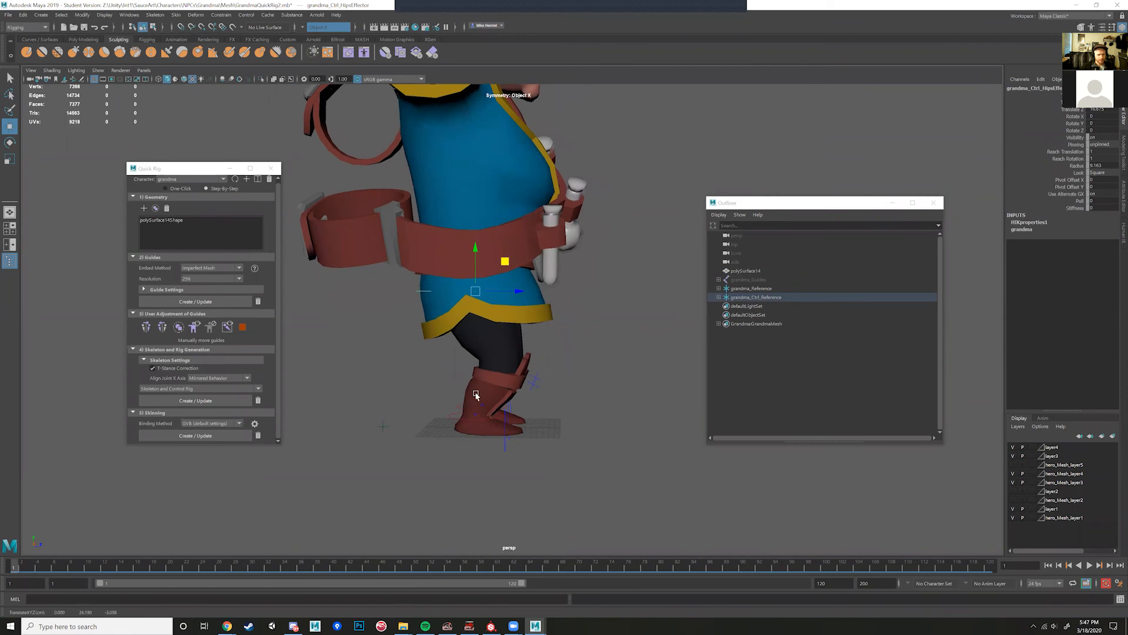
{"action": "left_click", "coordinate": [449, 419]}
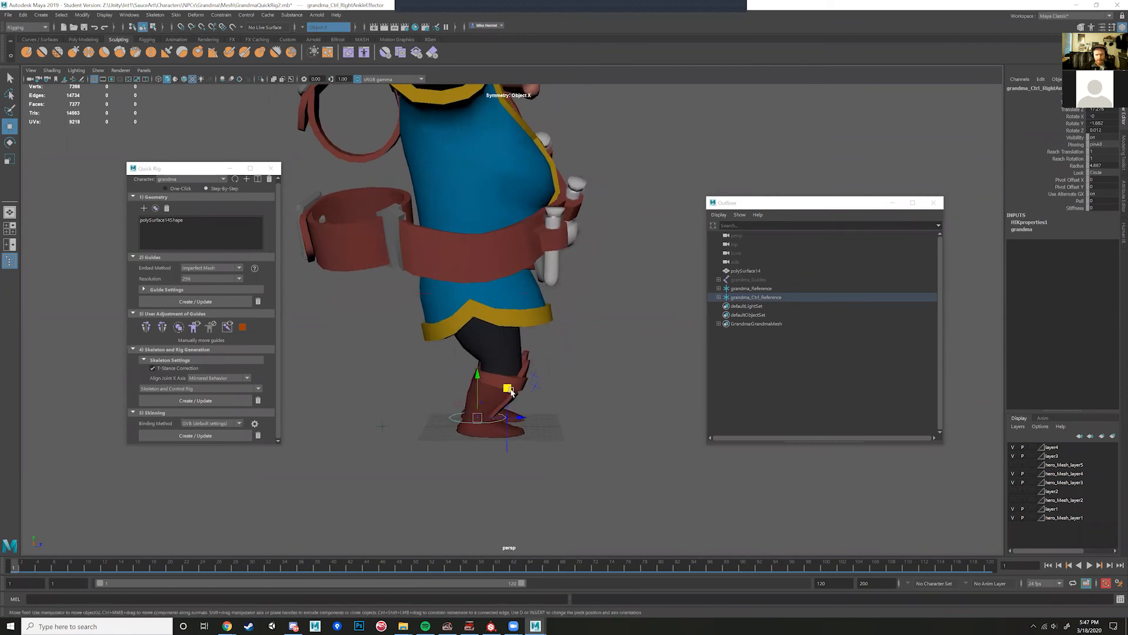
{"action": "left_click_drag", "start_coordinate": [511, 391], "coordinate": [536, 451]}
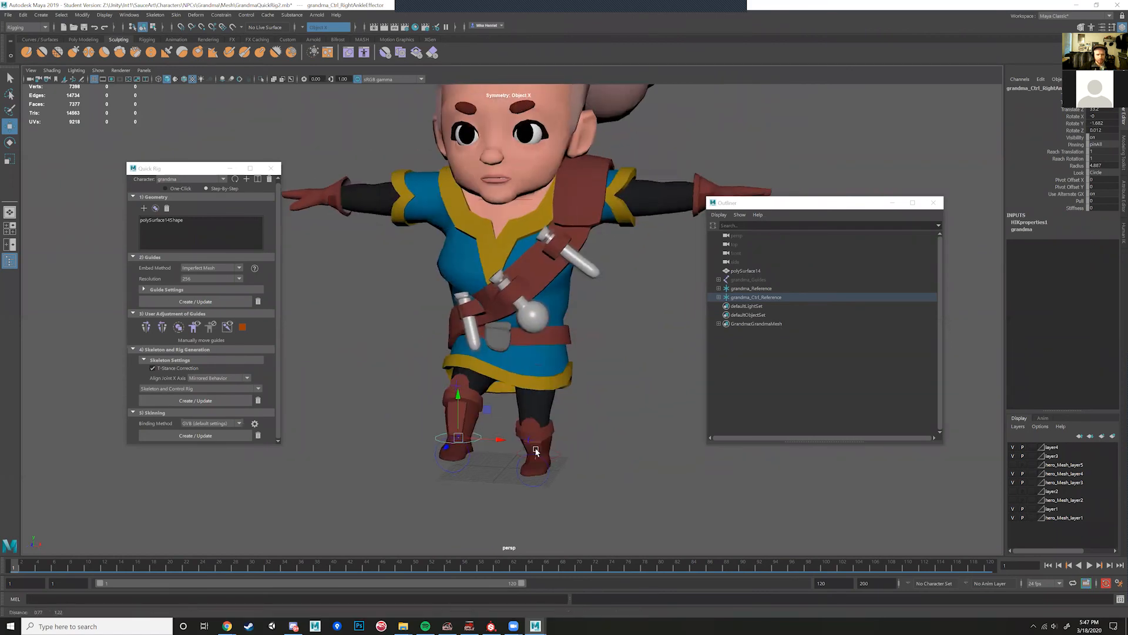
Step: Move the left wrist control down so the left arm hangs beside the body, and check the deformation
{"action": "right_click_drag", "start_coordinate": [536, 452], "coordinate": [655, 284], "text": "alt"}
{"action": "middle_click_drag", "start_coordinate": [633, 305], "coordinate": [544, 348], "text": "alt"}
{"action": "left_click_drag", "start_coordinate": [544, 348], "coordinate": [606, 319], "text": "alt"}
{"action": "left_click", "coordinate": [610, 319]}
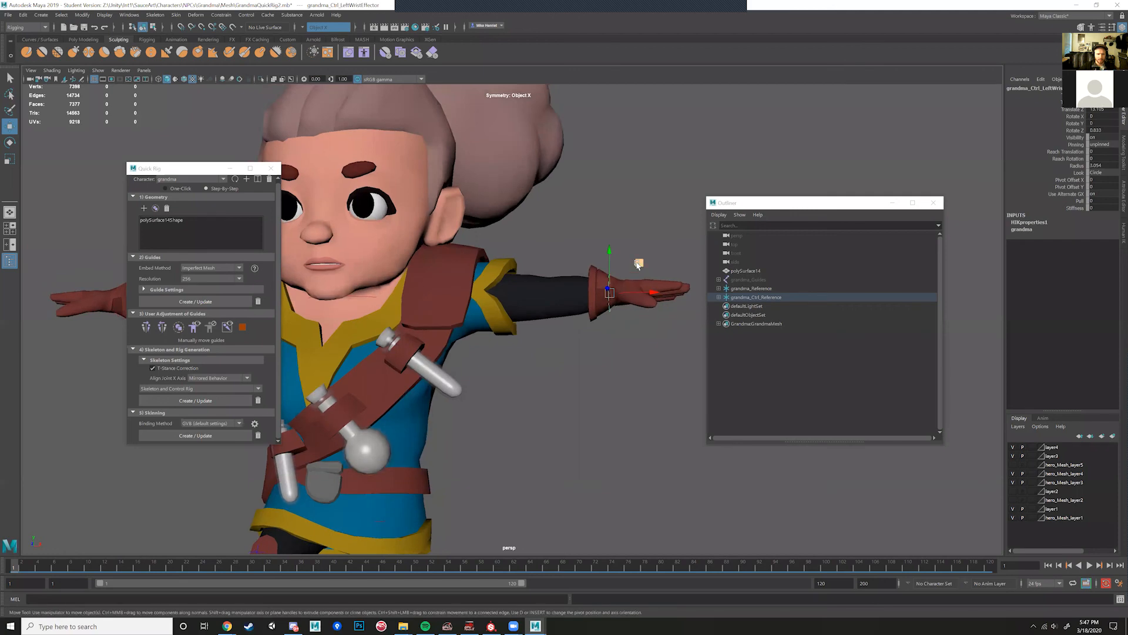
{"action": "left_click_drag", "start_coordinate": [636, 265], "coordinate": [554, 404]}
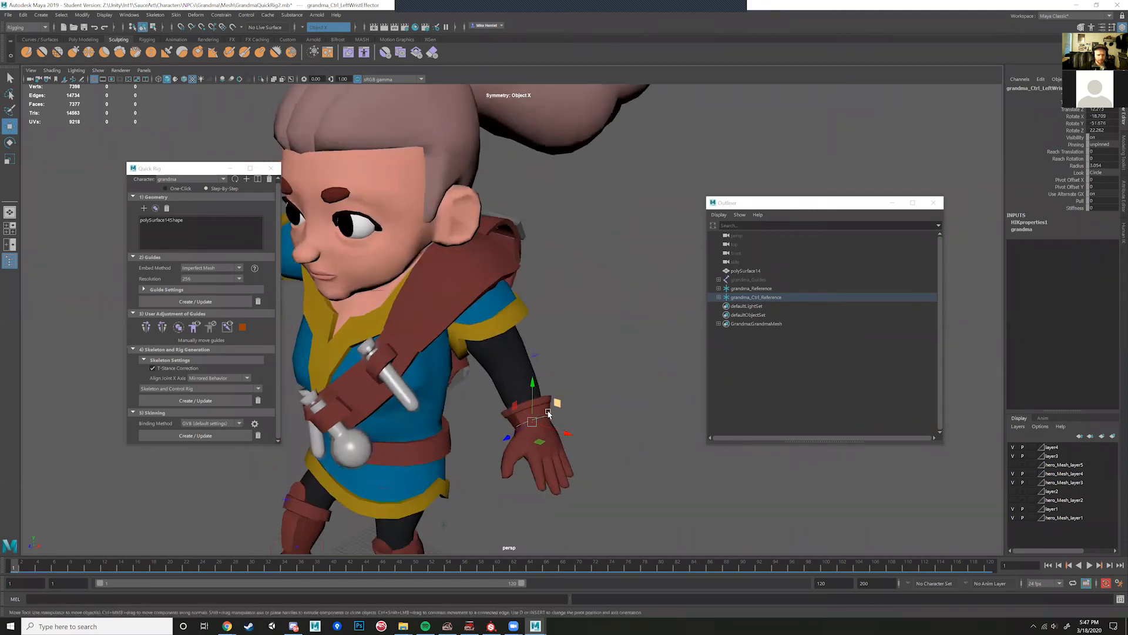
{"action": "middle_click_drag", "start_coordinate": [554, 403], "coordinate": [585, 327], "text": "alt"}
{"action": "left_click_drag", "start_coordinate": [584, 327], "coordinate": [570, 348], "text": "alt"}
{"action": "left_click_drag", "start_coordinate": [435, 333], "coordinate": [520, 337], "text": "alt"}
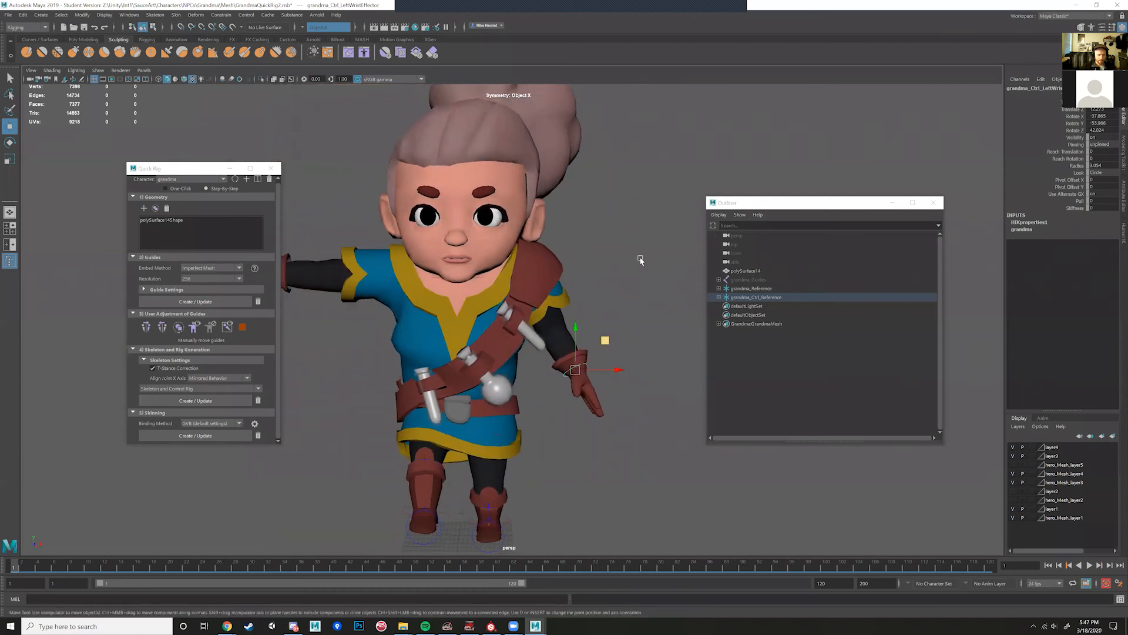
{"action": "left_click_drag", "start_coordinate": [640, 259], "coordinate": [552, 337]}
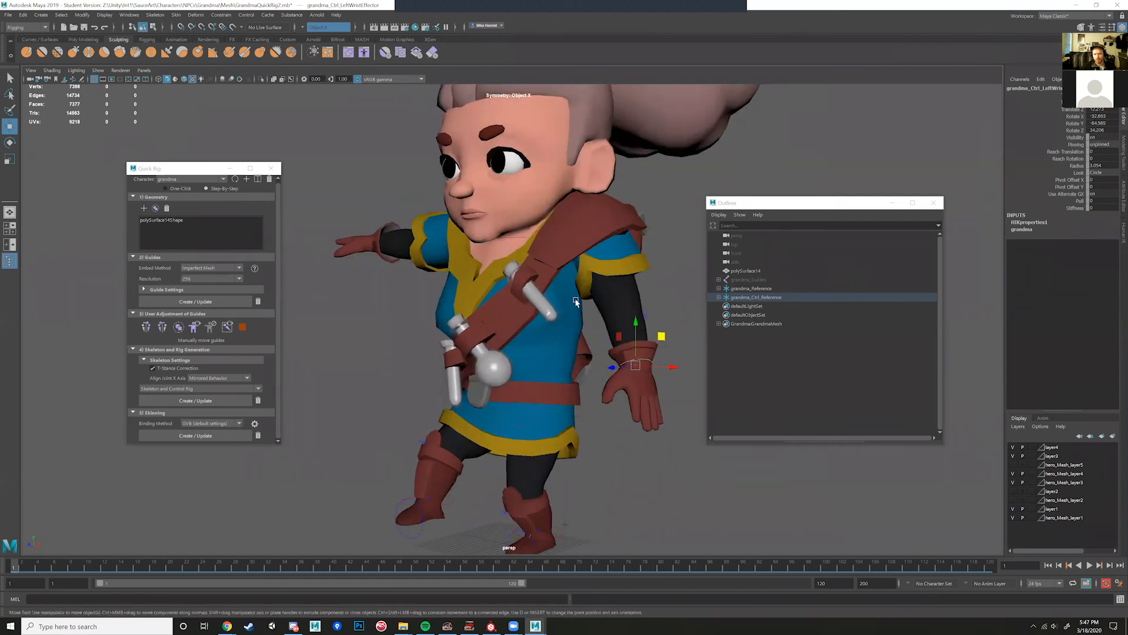
Step: Select the polySurface14 mesh and activate the Paint Skin Weights tool
{"action": "left_click", "coordinate": [574, 302]}
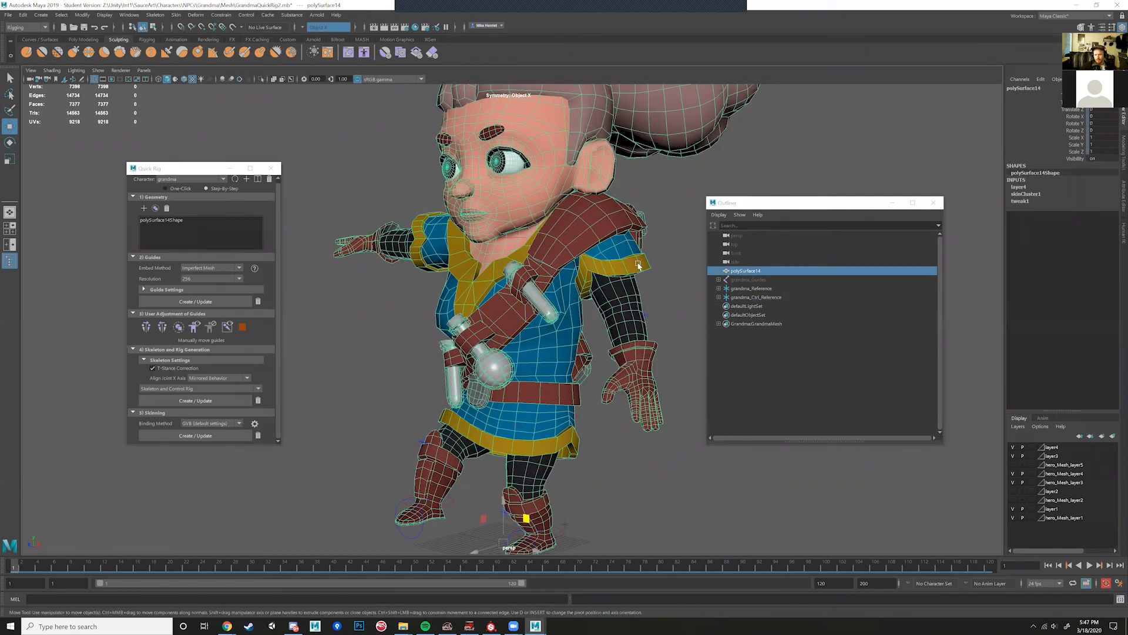
{"action": "scroll", "coordinate": [591, 283], "scroll_direction": "down", "scroll_amount": 2}
{"action": "left_click_drag", "start_coordinate": [499, 335], "coordinate": [538, 376], "text": "alt"}
{"action": "left_click", "coordinate": [176, 18]}
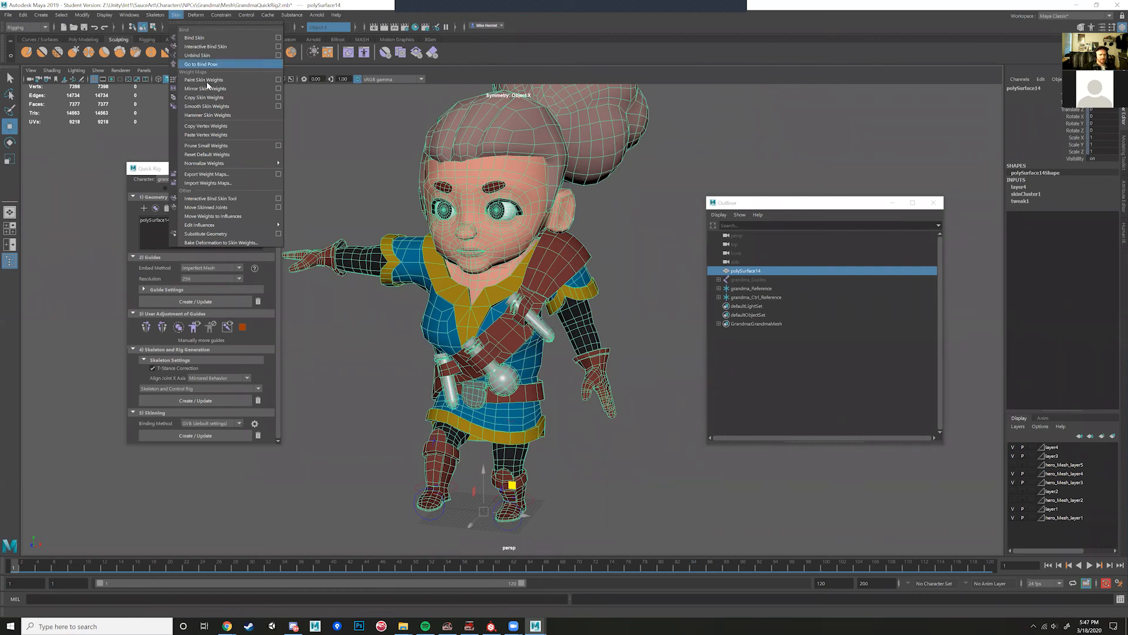
{"action": "left_click", "coordinate": [619, 196]}
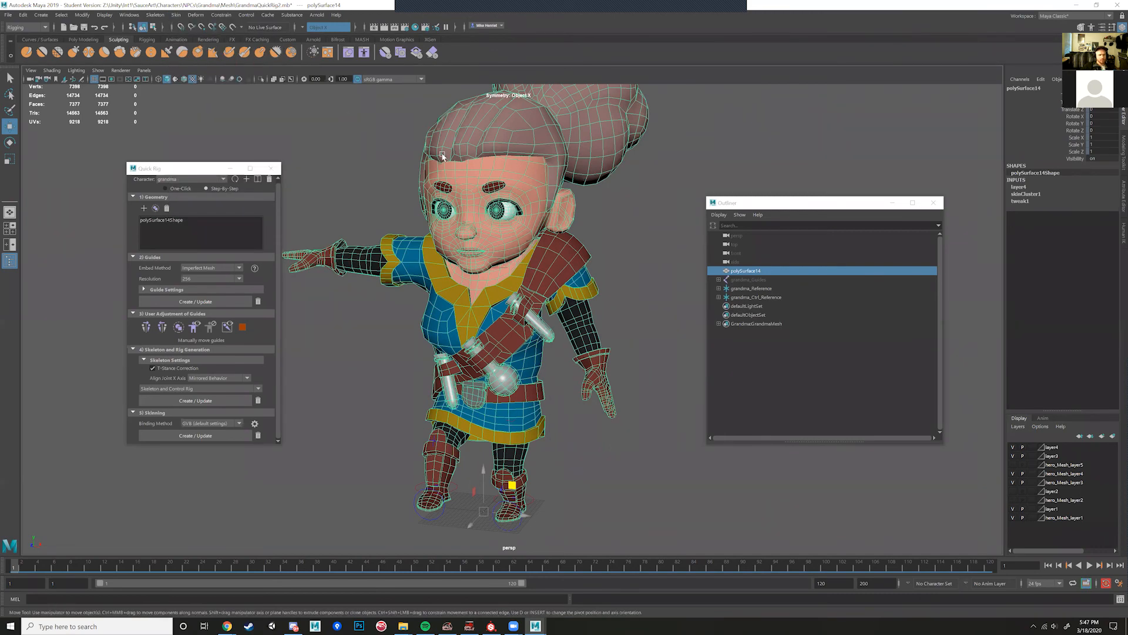
{"action": "left_click", "coordinate": [176, 15]}
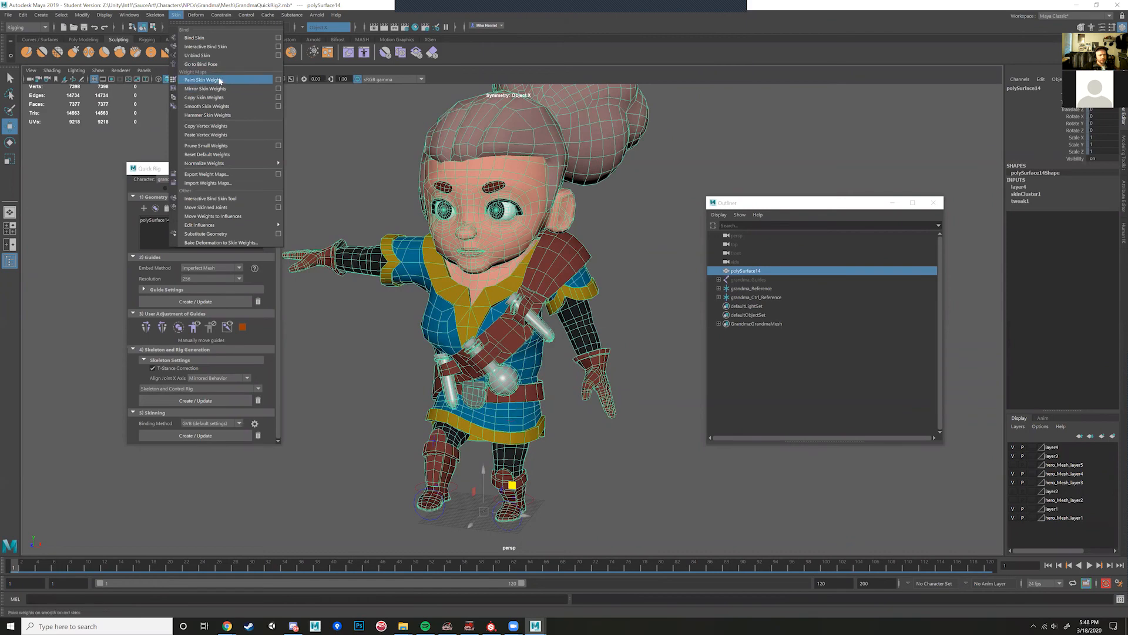
{"action": "left_click", "coordinate": [203, 80]}
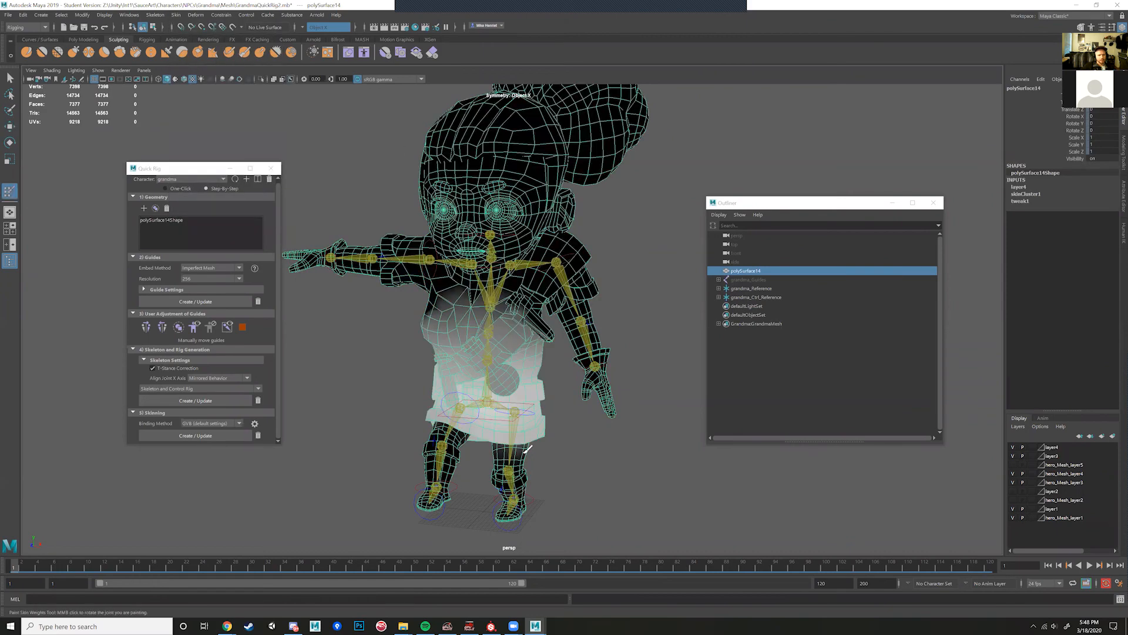
Step: Open the settings of the Paint Skin Weights tool and close the Outliner
{"action": "left_click_drag", "start_coordinate": [563, 450], "coordinate": [476, 406], "text": "alt"}
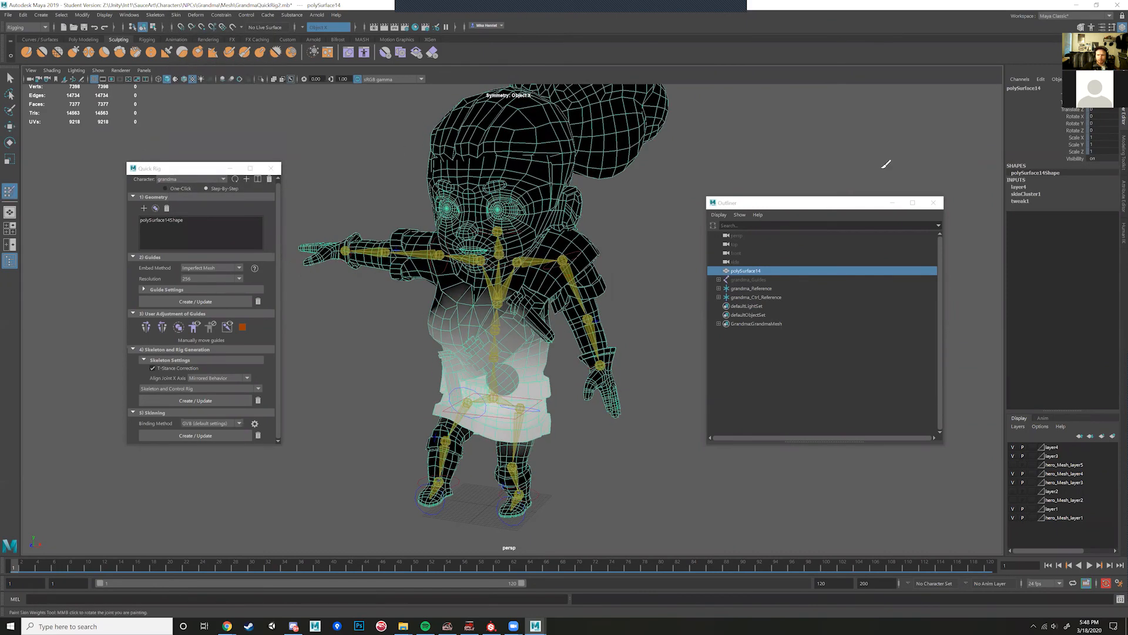
{"action": "left_click", "coordinate": [1112, 27]}
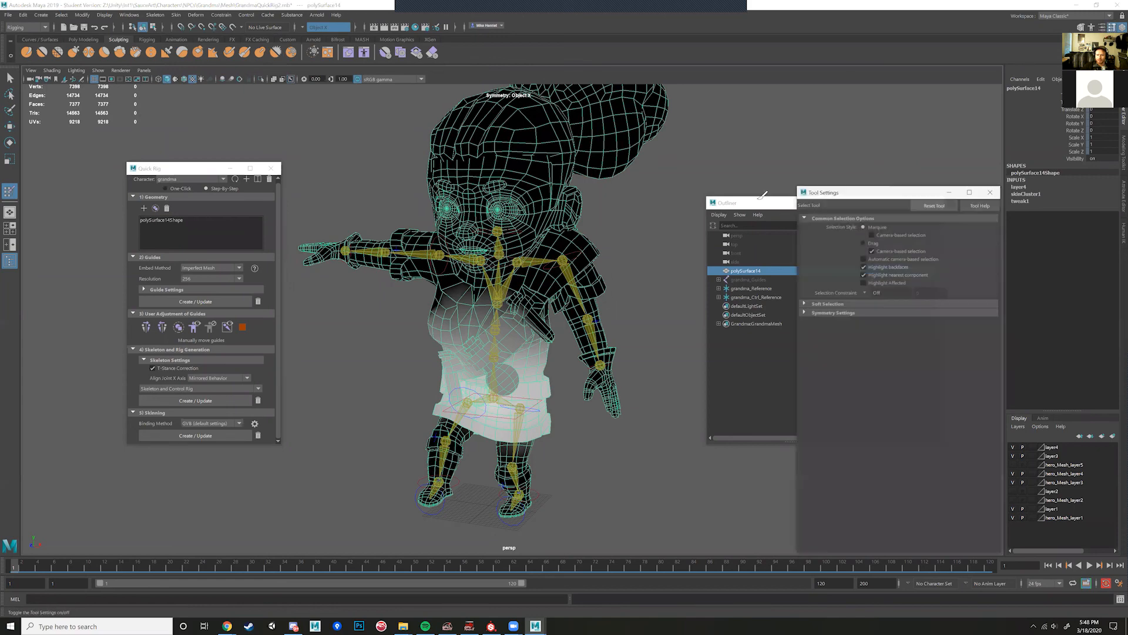
{"action": "left_click", "coordinate": [715, 203]}
{"action": "left_click", "coordinate": [934, 203]}
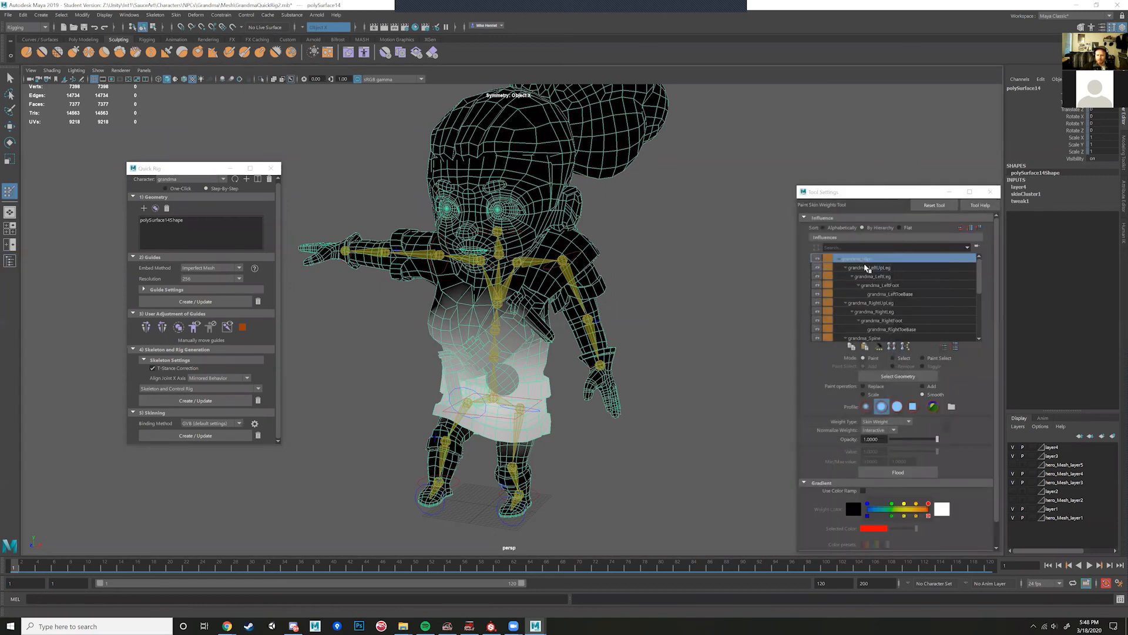
Step: Examine the skin weights of the hips and the left leg influences from LeftUpLeg to LeftToeBase
{"action": "left_click", "coordinate": [873, 268]}
{"action": "left_click", "coordinate": [874, 278]}
{"action": "left_click", "coordinate": [878, 285]}
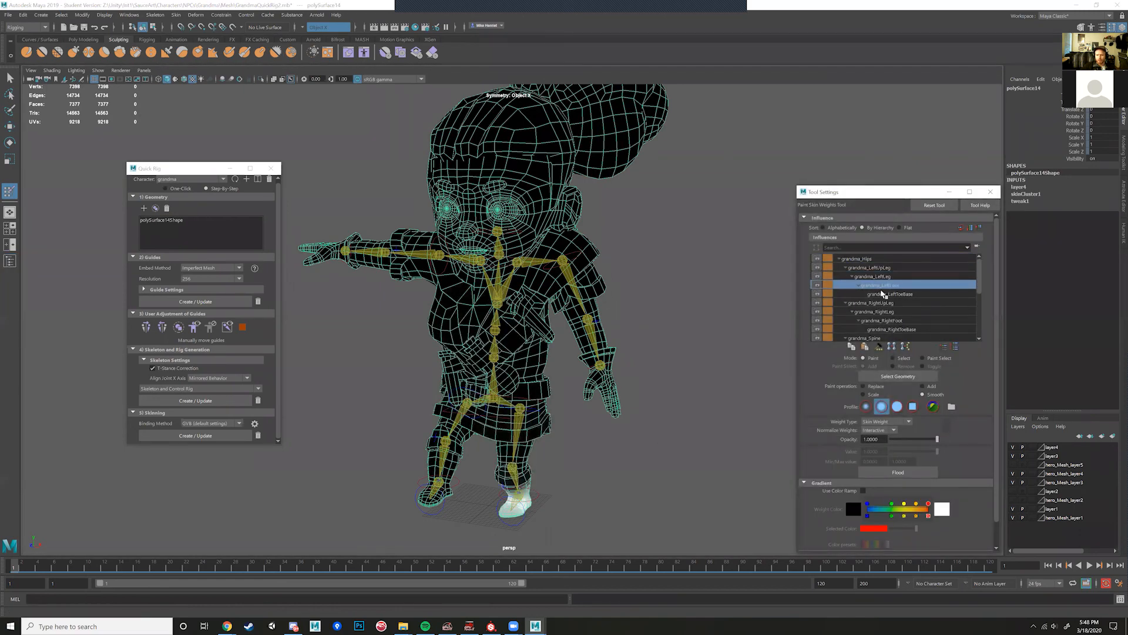
{"action": "left_click", "coordinate": [883, 303]}
{"action": "left_click", "coordinate": [884, 294]}
{"action": "left_click", "coordinate": [881, 286]}
{"action": "left_click", "coordinate": [878, 276]}
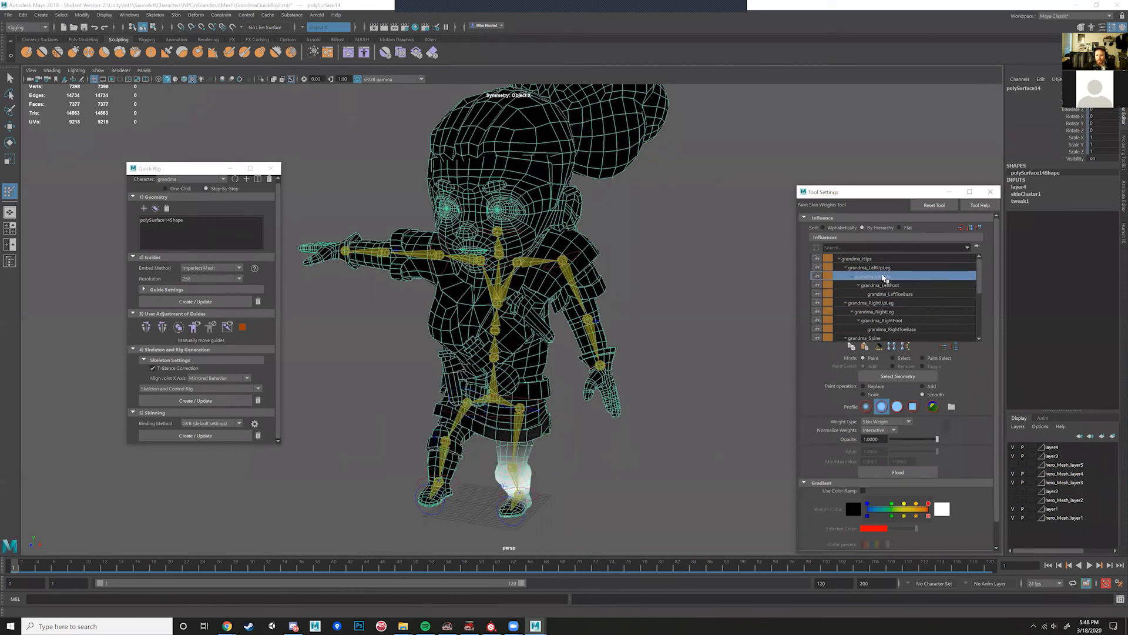
{"action": "left_click", "coordinate": [876, 268]}
{"action": "left_click", "coordinate": [869, 259]}
{"action": "left_click", "coordinate": [876, 267]}
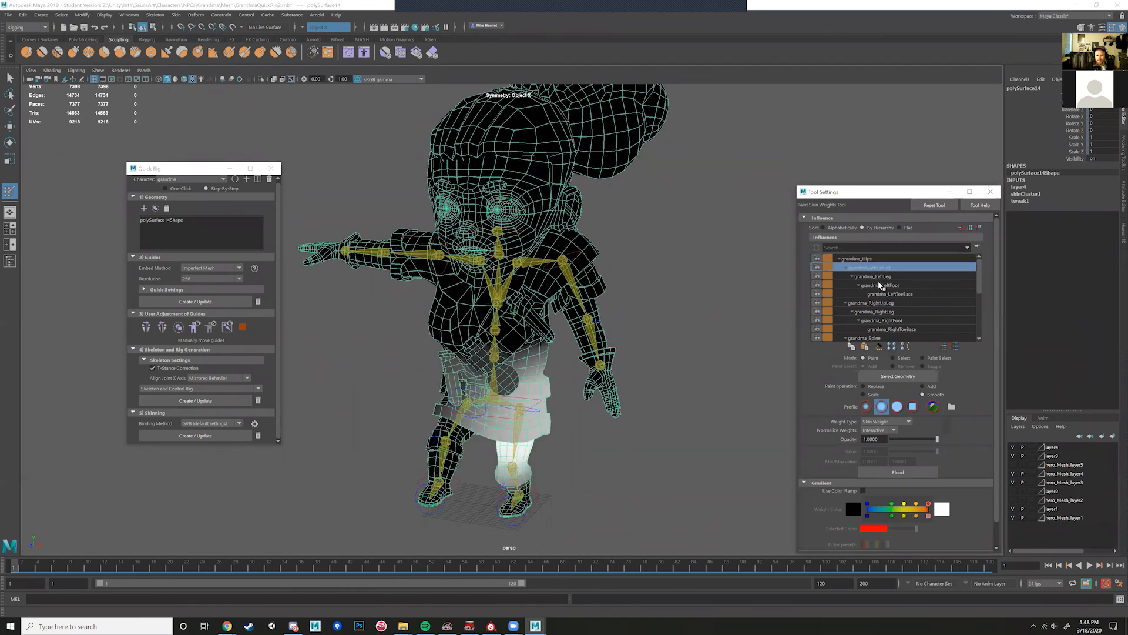
{"action": "left_click", "coordinate": [879, 277]}
{"action": "left_click", "coordinate": [881, 285]}
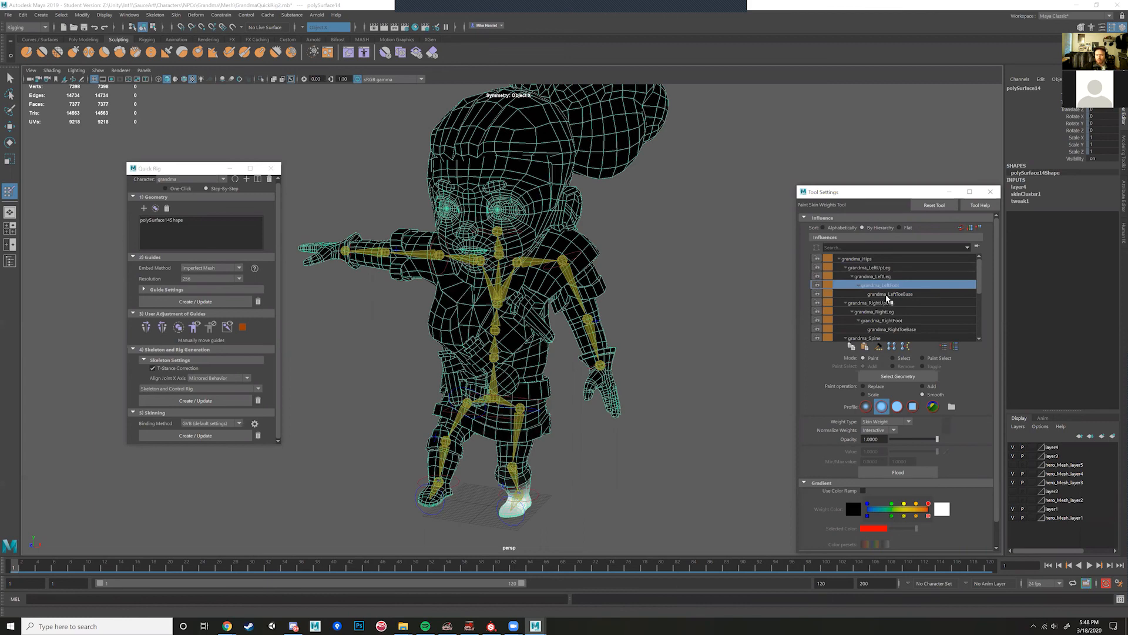
{"action": "left_click", "coordinate": [889, 294]}
{"action": "left_click", "coordinate": [877, 303]}
{"action": "left_click", "coordinate": [879, 293]}
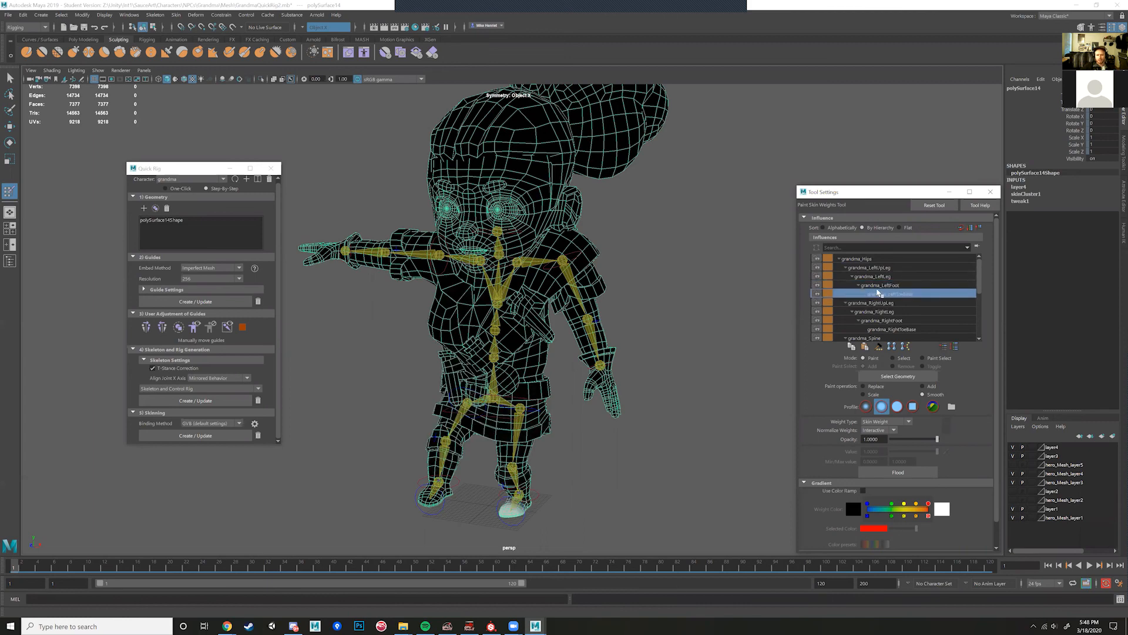
Step: Examine the skin weights of the RightUpLeg and RightLeg influences around the raised leg, belt and tunic
{"action": "left_click", "coordinate": [880, 303]}
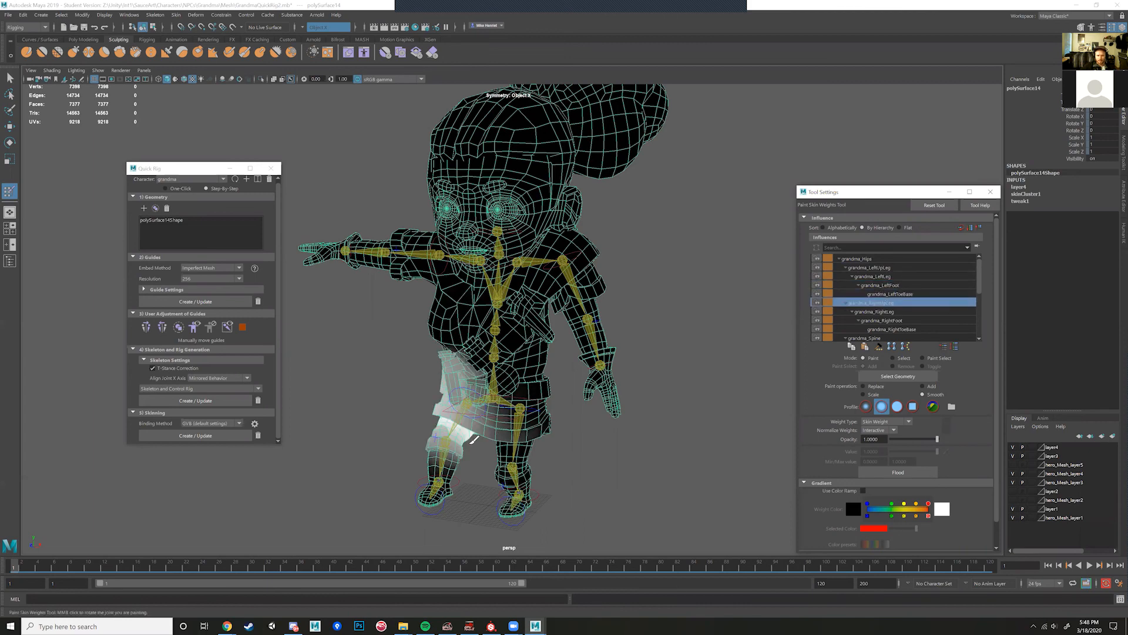
{"action": "left_click_drag", "start_coordinate": [473, 439], "coordinate": [572, 421], "text": "alt"}
{"action": "right_click_drag", "start_coordinate": [572, 421], "coordinate": [659, 282], "text": "alt"}
{"action": "middle_click_drag", "start_coordinate": [658, 282], "coordinate": [583, 325], "text": "alt"}
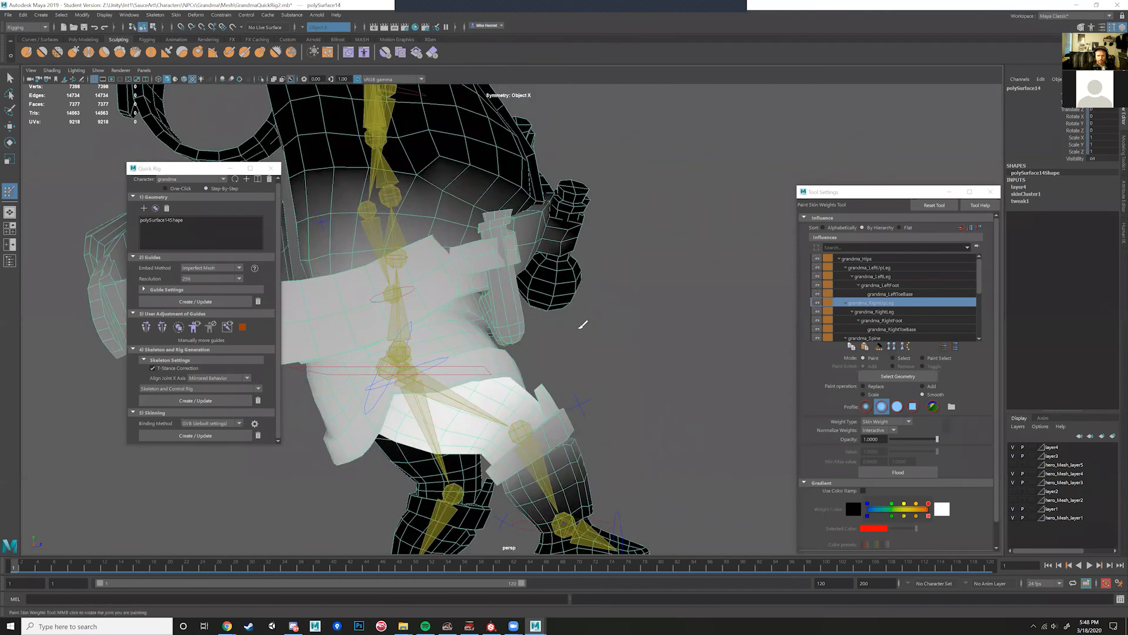
{"action": "left_click_drag", "start_coordinate": [583, 325], "coordinate": [652, 330], "text": "alt"}
{"action": "middle_click_drag", "start_coordinate": [652, 330], "coordinate": [640, 338], "text": "alt"}
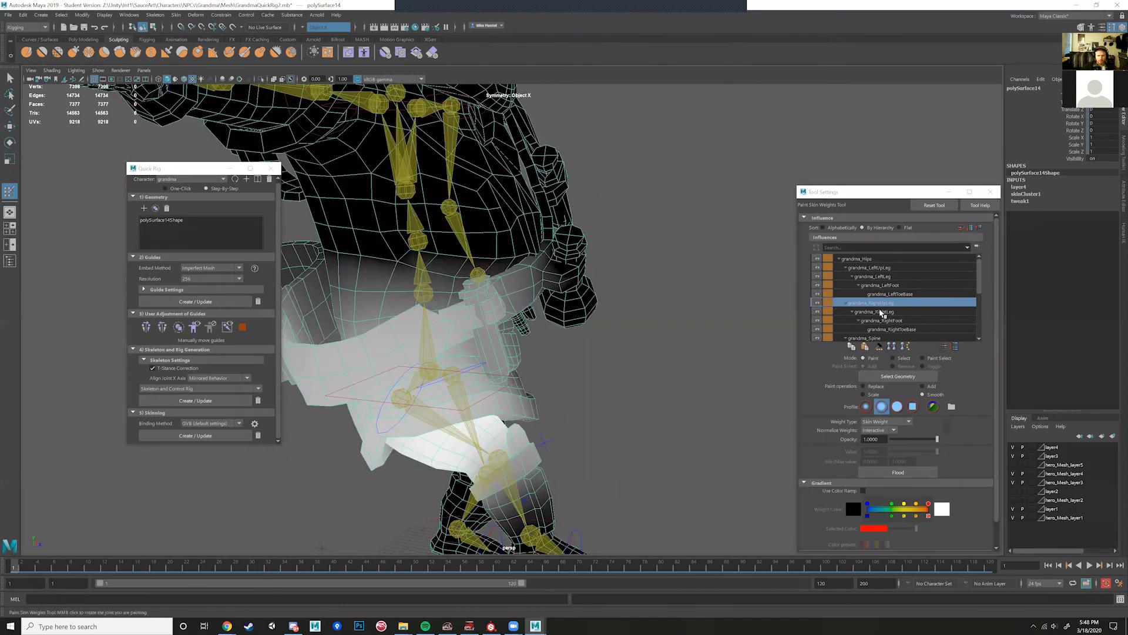
{"action": "left_click", "coordinate": [882, 313]}
{"action": "left_click", "coordinate": [853, 304]}
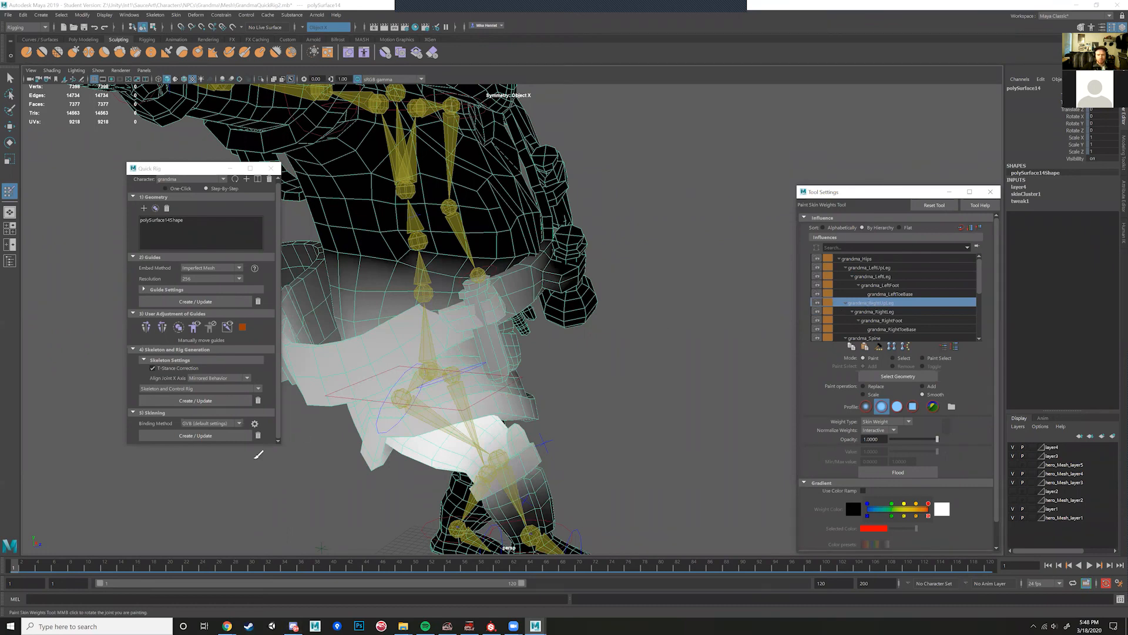
{"action": "mouse_move", "coordinate": [421, 400]}
{"action": "left_mouse_down", "text": "alt"}
{"action": "mouse_move", "coordinate": [510, 425]}
{"action": "mouse_move", "coordinate": [562, 410]}
{"action": "mouse_move", "coordinate": [580, 390]}
{"action": "mouse_move", "coordinate": [574, 361]}
{"action": "left_mouse_up", "text": "alt"}
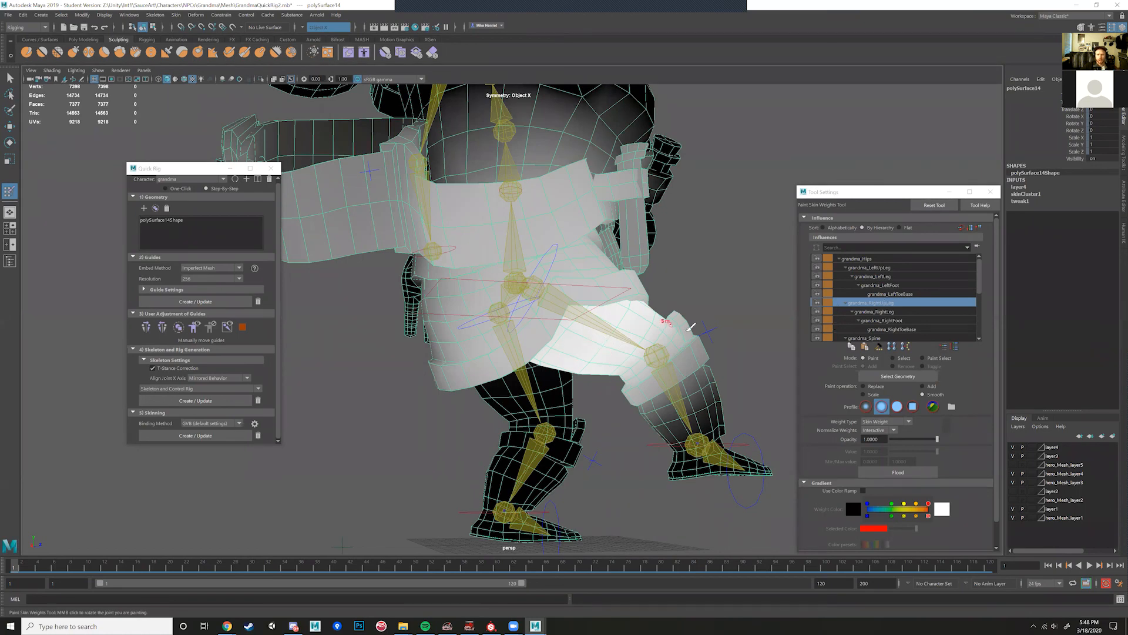
{"action": "left_click_drag", "start_coordinate": [692, 327], "coordinate": [520, 353], "text": "alt"}
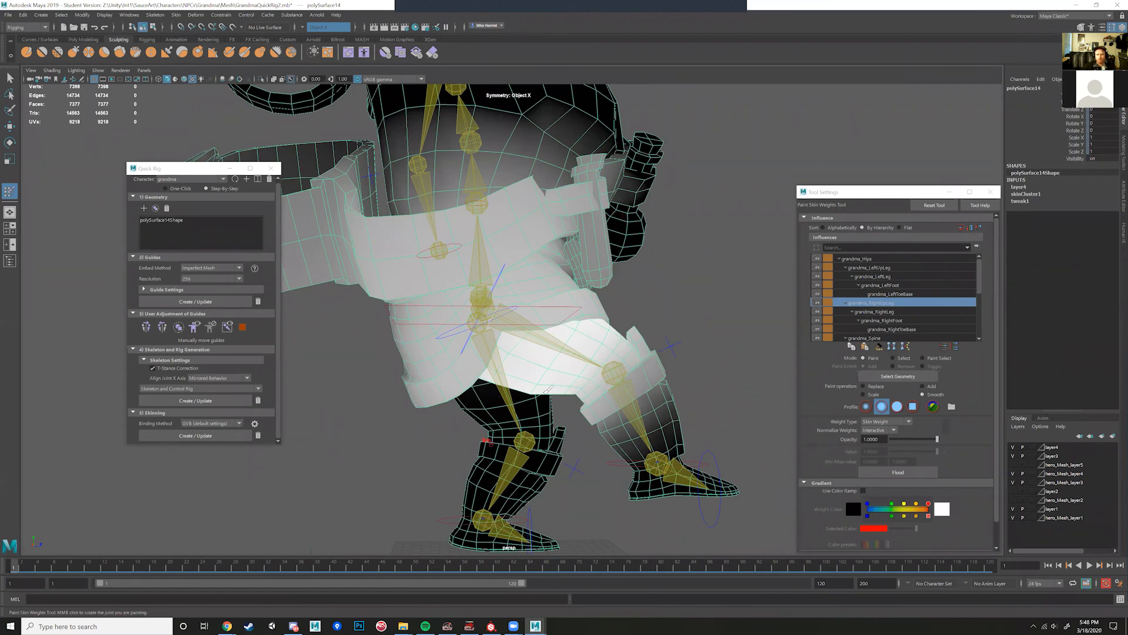
{"action": "left_click", "coordinate": [893, 312]}
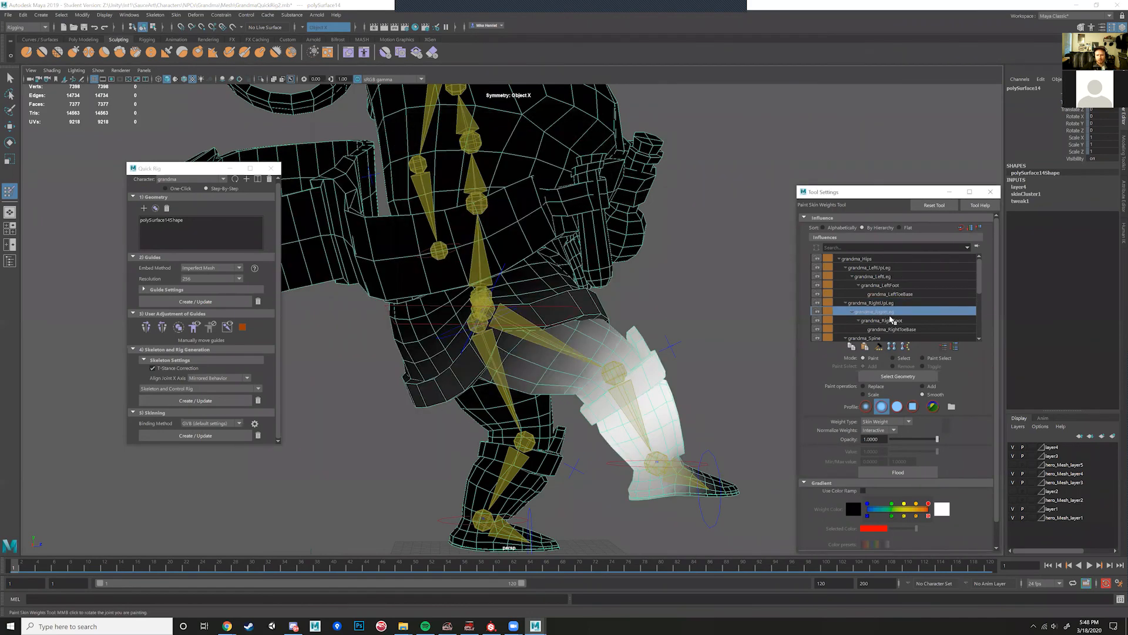
Step: Examine the RightLeg skin weights around the right knee and boot, and leave the Paint Skin Weights tool
{"action": "left_click_drag", "start_coordinate": [697, 372], "coordinate": [676, 376], "text": "alt"}
{"action": "right_click_drag", "start_coordinate": [630, 292], "coordinate": [612, 345], "text": "alt"}
{"action": "mouse_move", "coordinate": [611, 345]}
{"action": "left_mouse_down", "text": "alt"}
{"action": "mouse_move", "coordinate": [640, 329]}
{"action": "mouse_move", "coordinate": [670, 387]}
{"action": "mouse_move", "coordinate": [662, 312]}
{"action": "mouse_move", "coordinate": [605, 348]}
{"action": "left_mouse_up", "text": "alt"}
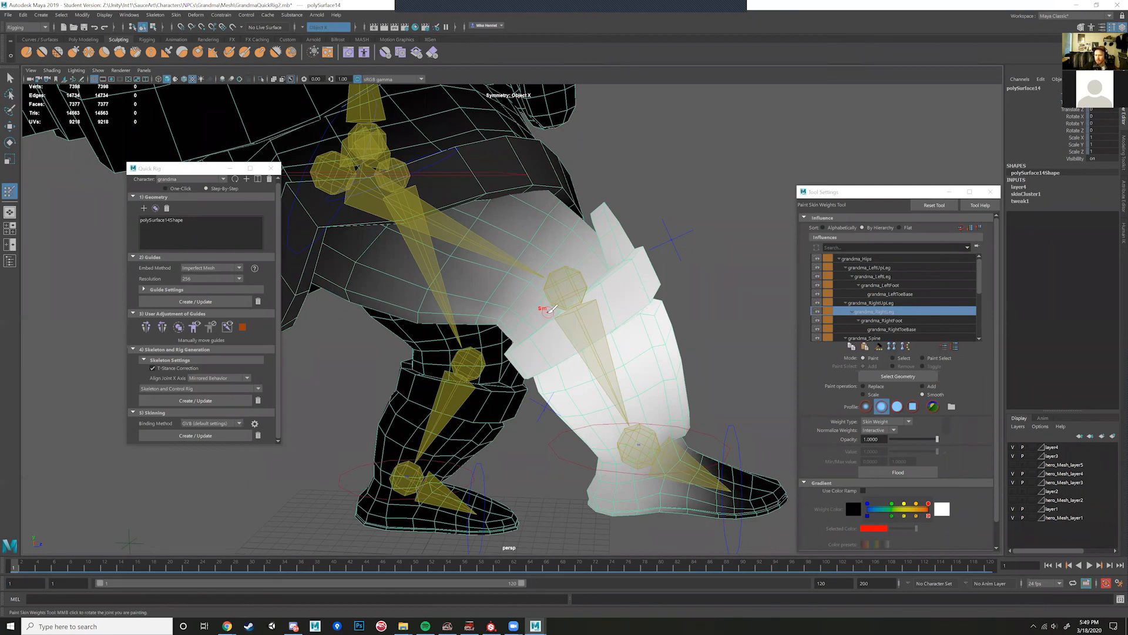
{"action": "scroll", "coordinate": [591, 441], "scroll_direction": "down", "scroll_amount": 3}
{"action": "key", "text": "w"}
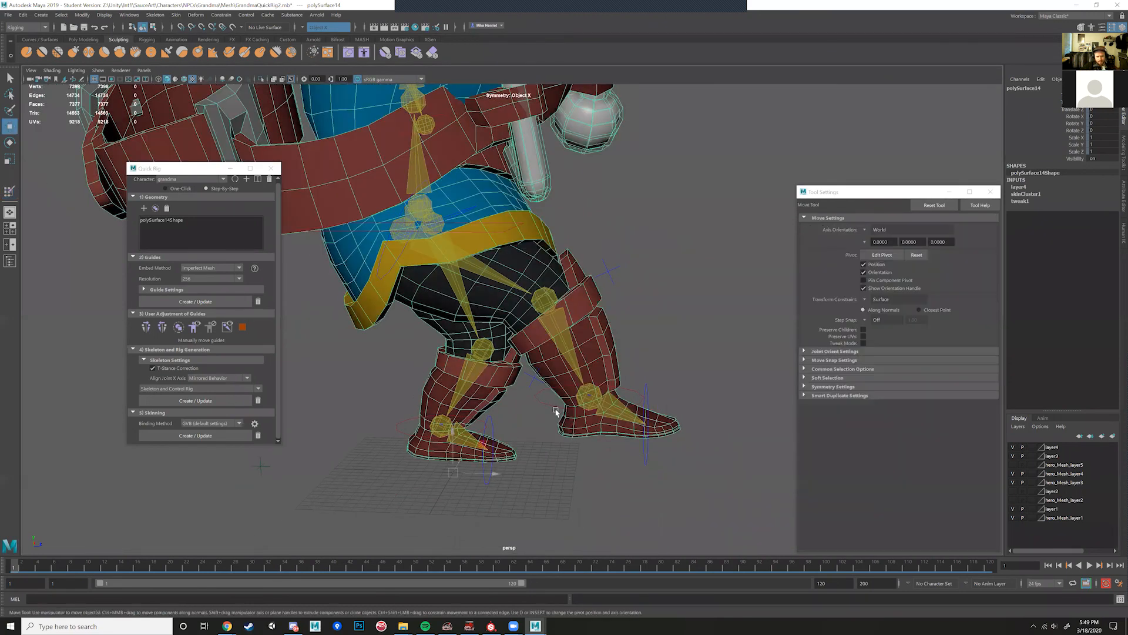
Step: Try rotating the right ankle effector control to test the foot, and undo the rotation
{"action": "left_click", "coordinate": [551, 408]}
{"action": "left_click", "coordinate": [552, 408]}
{"action": "key", "text": "e"}
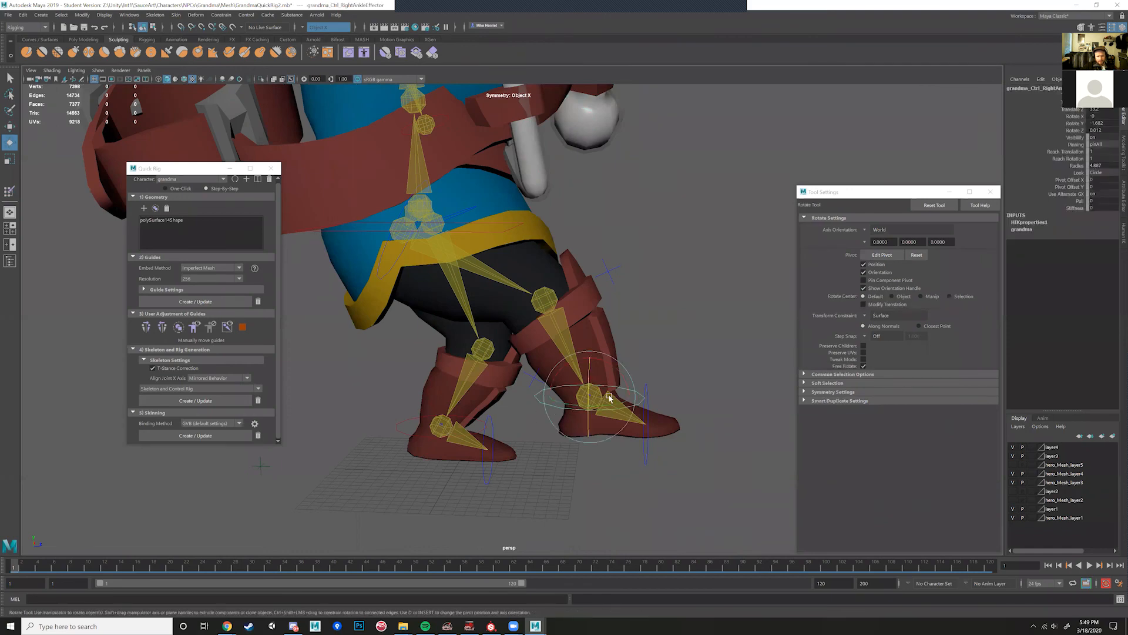
{"action": "left_click_drag", "start_coordinate": [590, 401], "coordinate": [505, 463]}
{"action": "key", "text": "ctrl+z"}
Step: Select the left arm control and rotate it so the arm hangs down beside the body
{"action": "middle_click_drag", "start_coordinate": [476, 457], "coordinate": [572, 435], "text": "alt"}
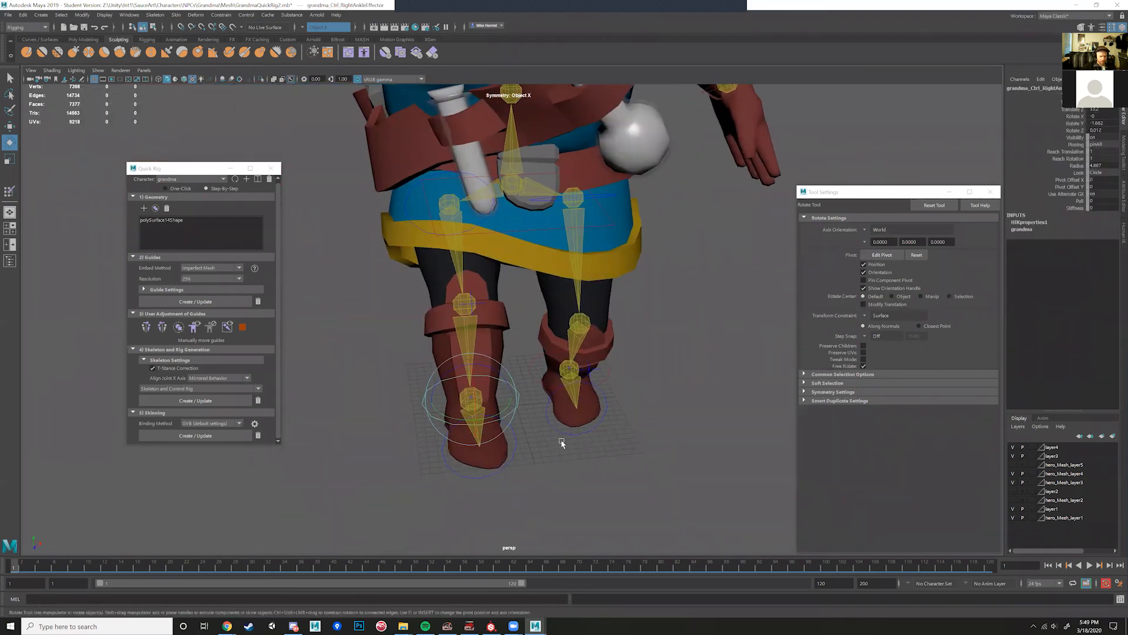
{"action": "left_click_drag", "start_coordinate": [562, 443], "coordinate": [567, 330], "text": "alt"}
{"action": "key", "text": "w"}
{"action": "left_click_drag", "start_coordinate": [681, 318], "coordinate": [443, 400]}
{"action": "key", "text": "e"}
{"action": "left_click_drag", "start_coordinate": [365, 235], "coordinate": [635, 240], "text": "alt"}
{"action": "left_click", "coordinate": [634, 241]}
{"action": "left_click_drag", "start_coordinate": [659, 279], "coordinate": [591, 275], "text": "alt"}
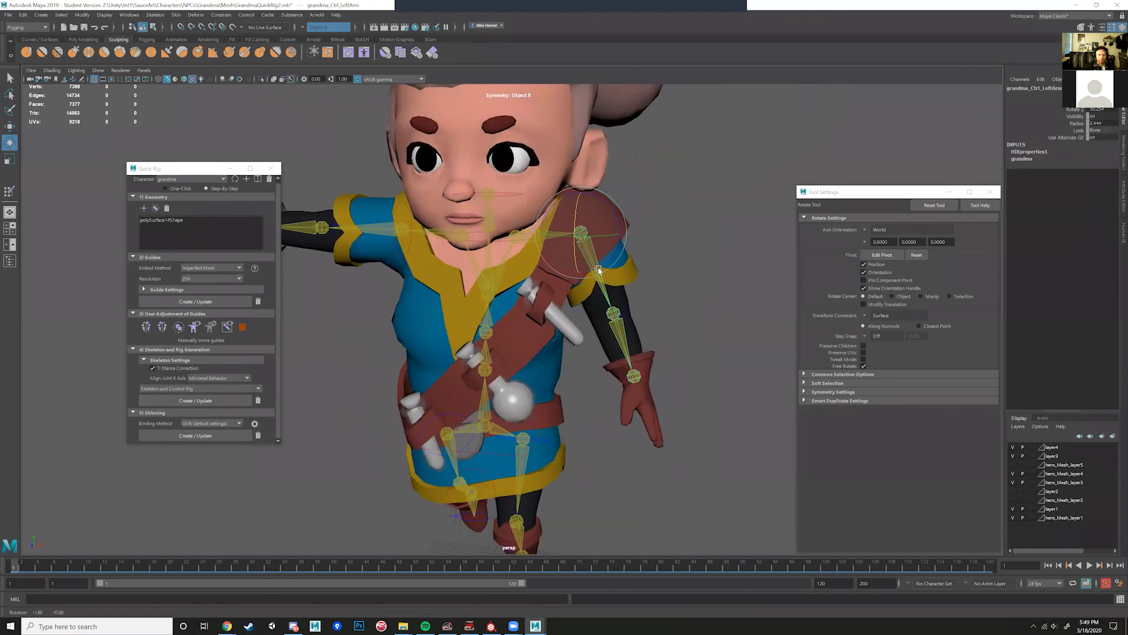
Step: Select the left shoulder control and rotate it slightly to test the shoulder's deformation
{"action": "key", "text": "w"}
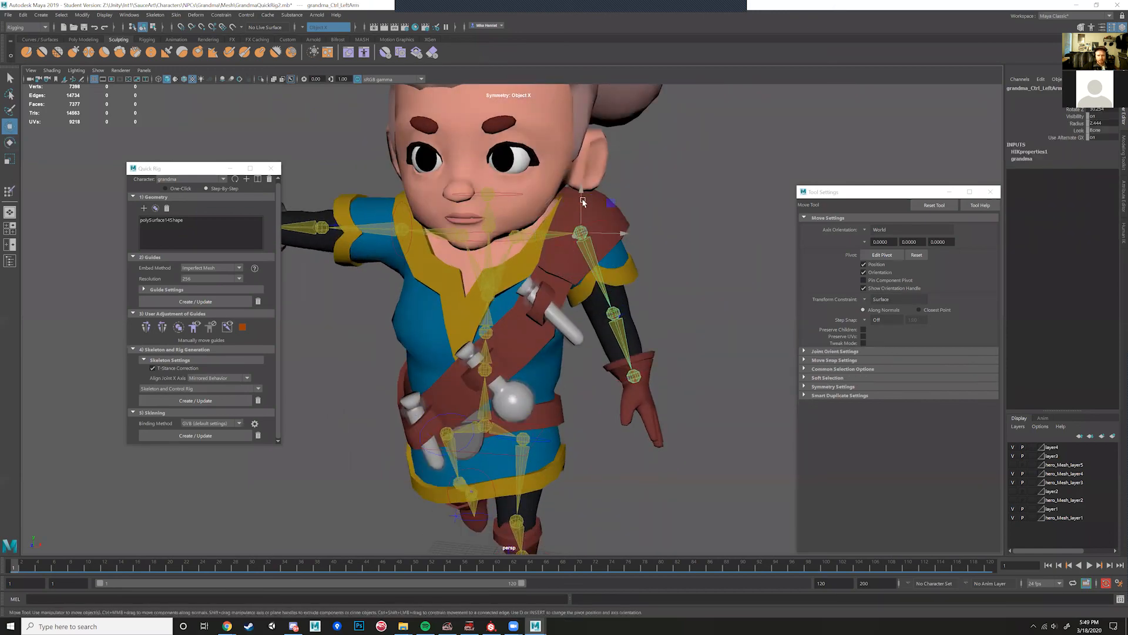
{"action": "key", "text": "e"}
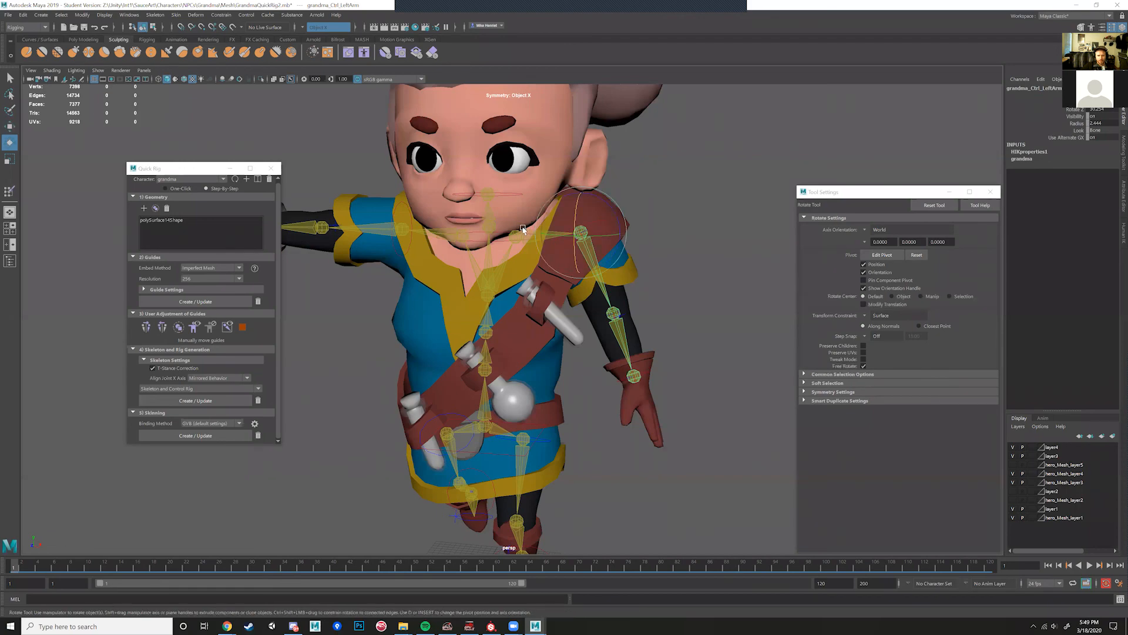
{"action": "left_click", "coordinate": [532, 226]}
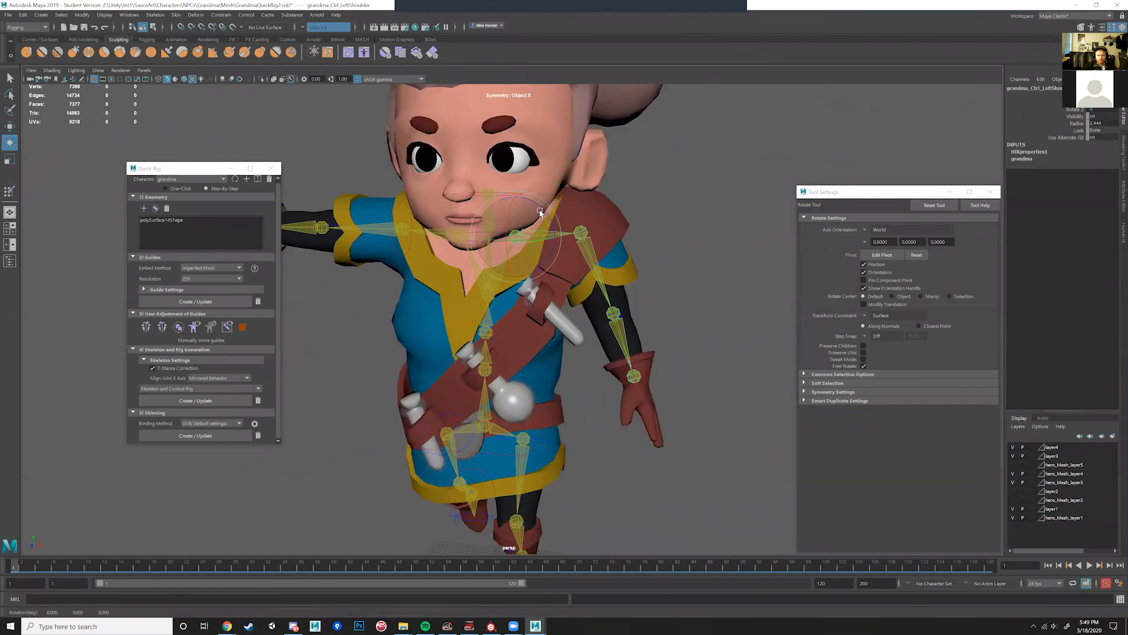
{"action": "left_click_drag", "start_coordinate": [540, 211], "coordinate": [540, 210]}
{"action": "left_click_drag", "start_coordinate": [723, 352], "coordinate": [585, 325], "text": "alt"}
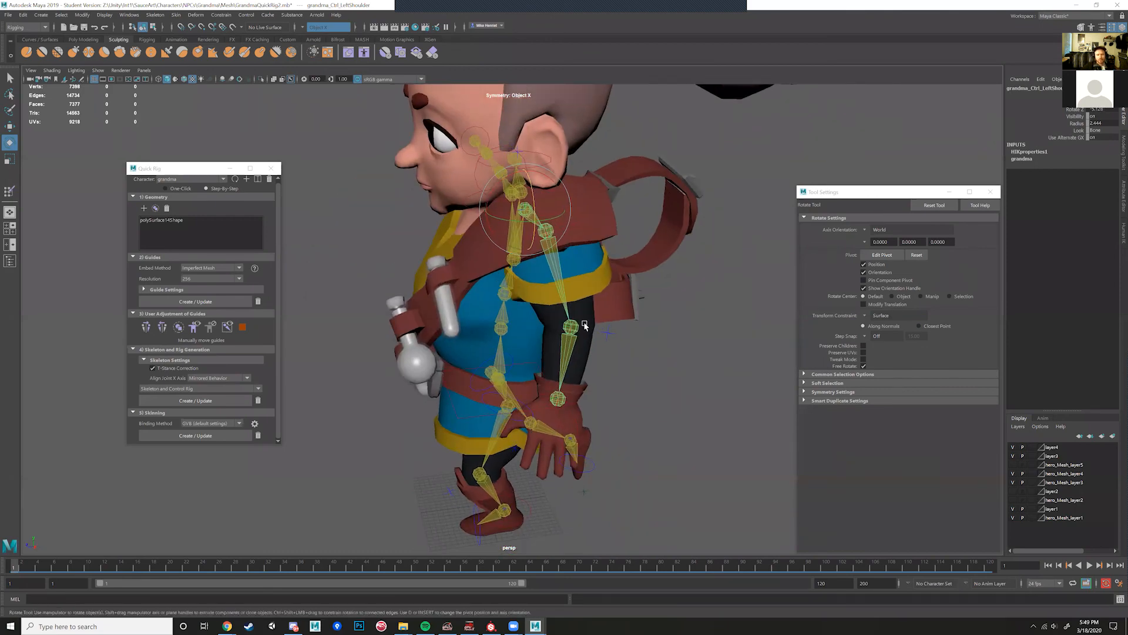
Step: Examine the left forearm and gloved hand up close, and select the polySurface14 mesh
{"action": "middle_click_drag", "start_coordinate": [589, 373], "coordinate": [570, 340], "text": "alt"}
{"action": "left_click_drag", "start_coordinate": [569, 340], "coordinate": [620, 332], "text": "alt"}
{"action": "middle_click_drag", "start_coordinate": [620, 333], "coordinate": [592, 319], "text": "alt"}
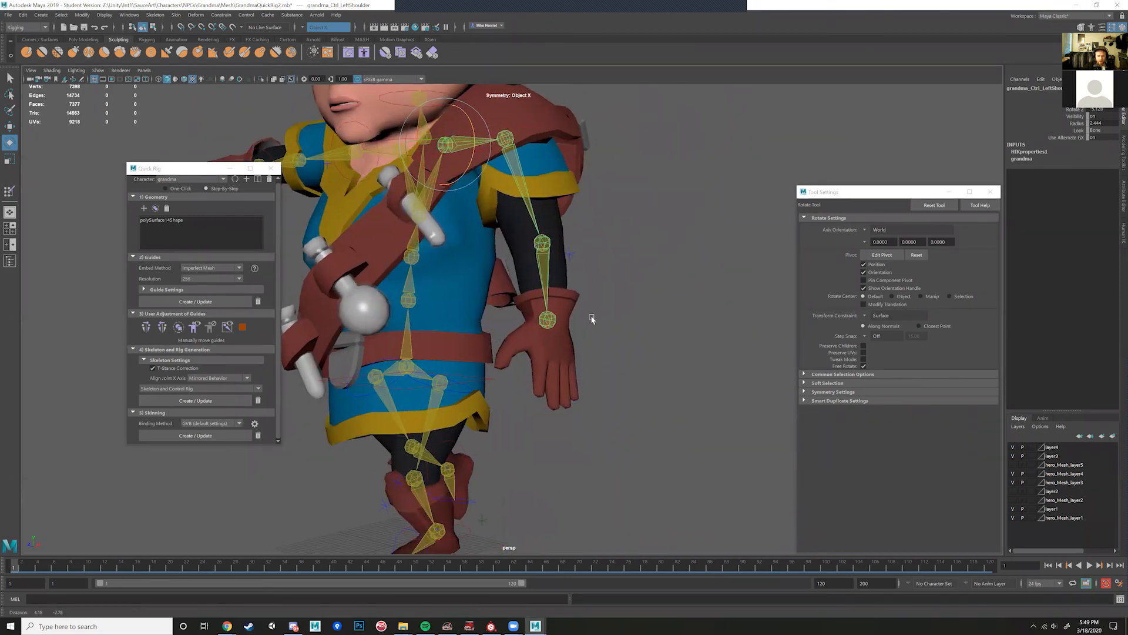
{"action": "right_click_drag", "start_coordinate": [592, 318], "coordinate": [591, 340], "text": "alt"}
{"action": "left_click_drag", "start_coordinate": [591, 340], "coordinate": [668, 390], "text": "alt"}
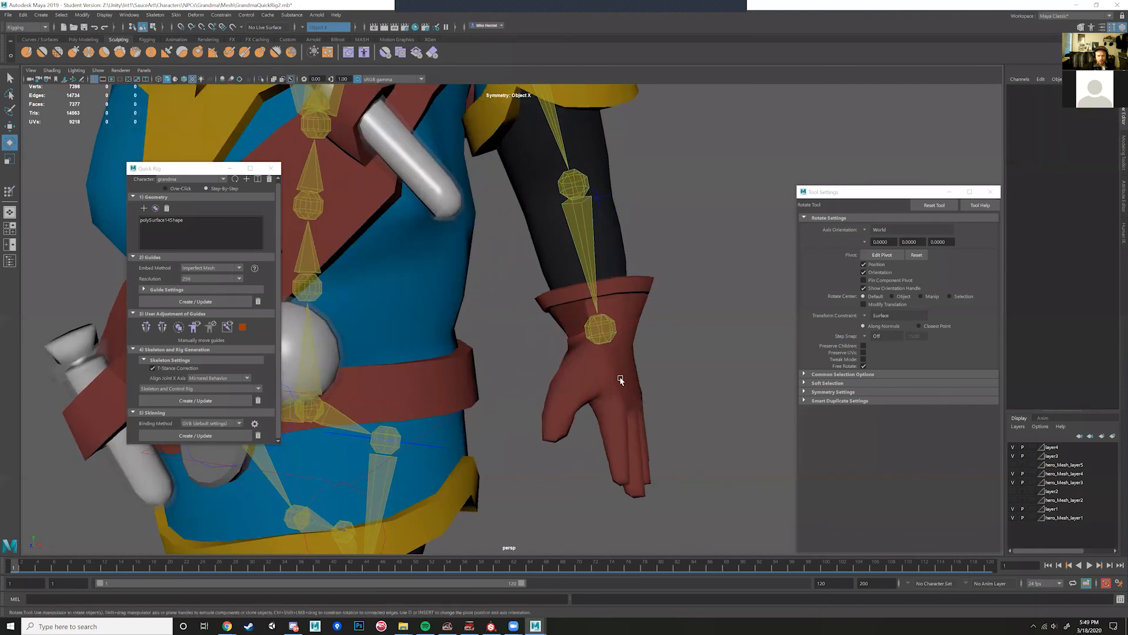
{"action": "left_click", "coordinate": [638, 447]}
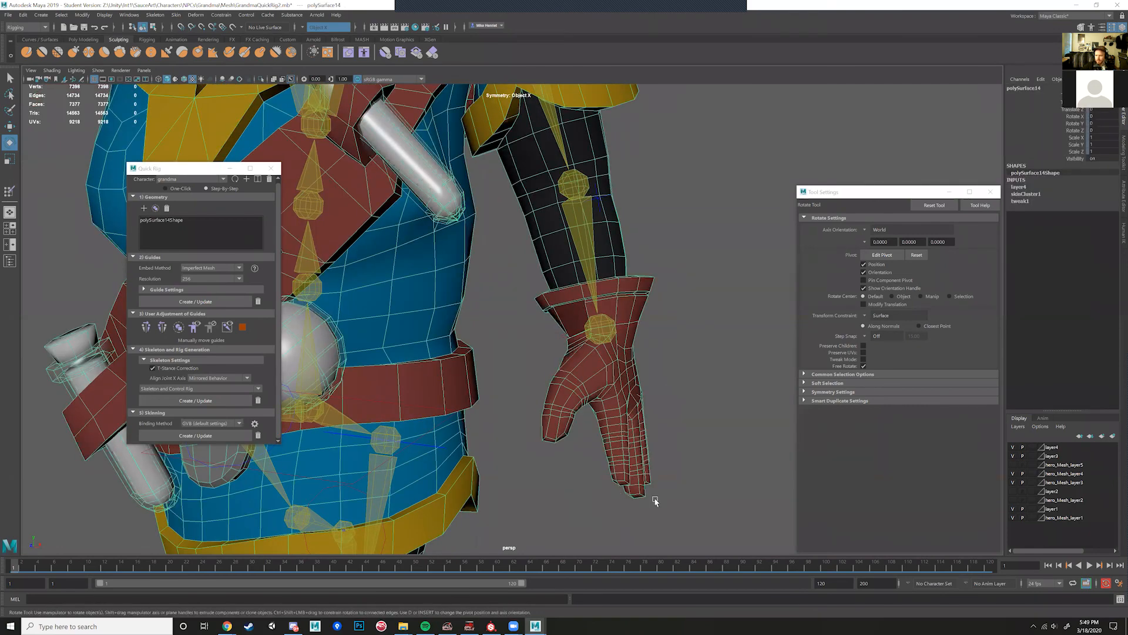